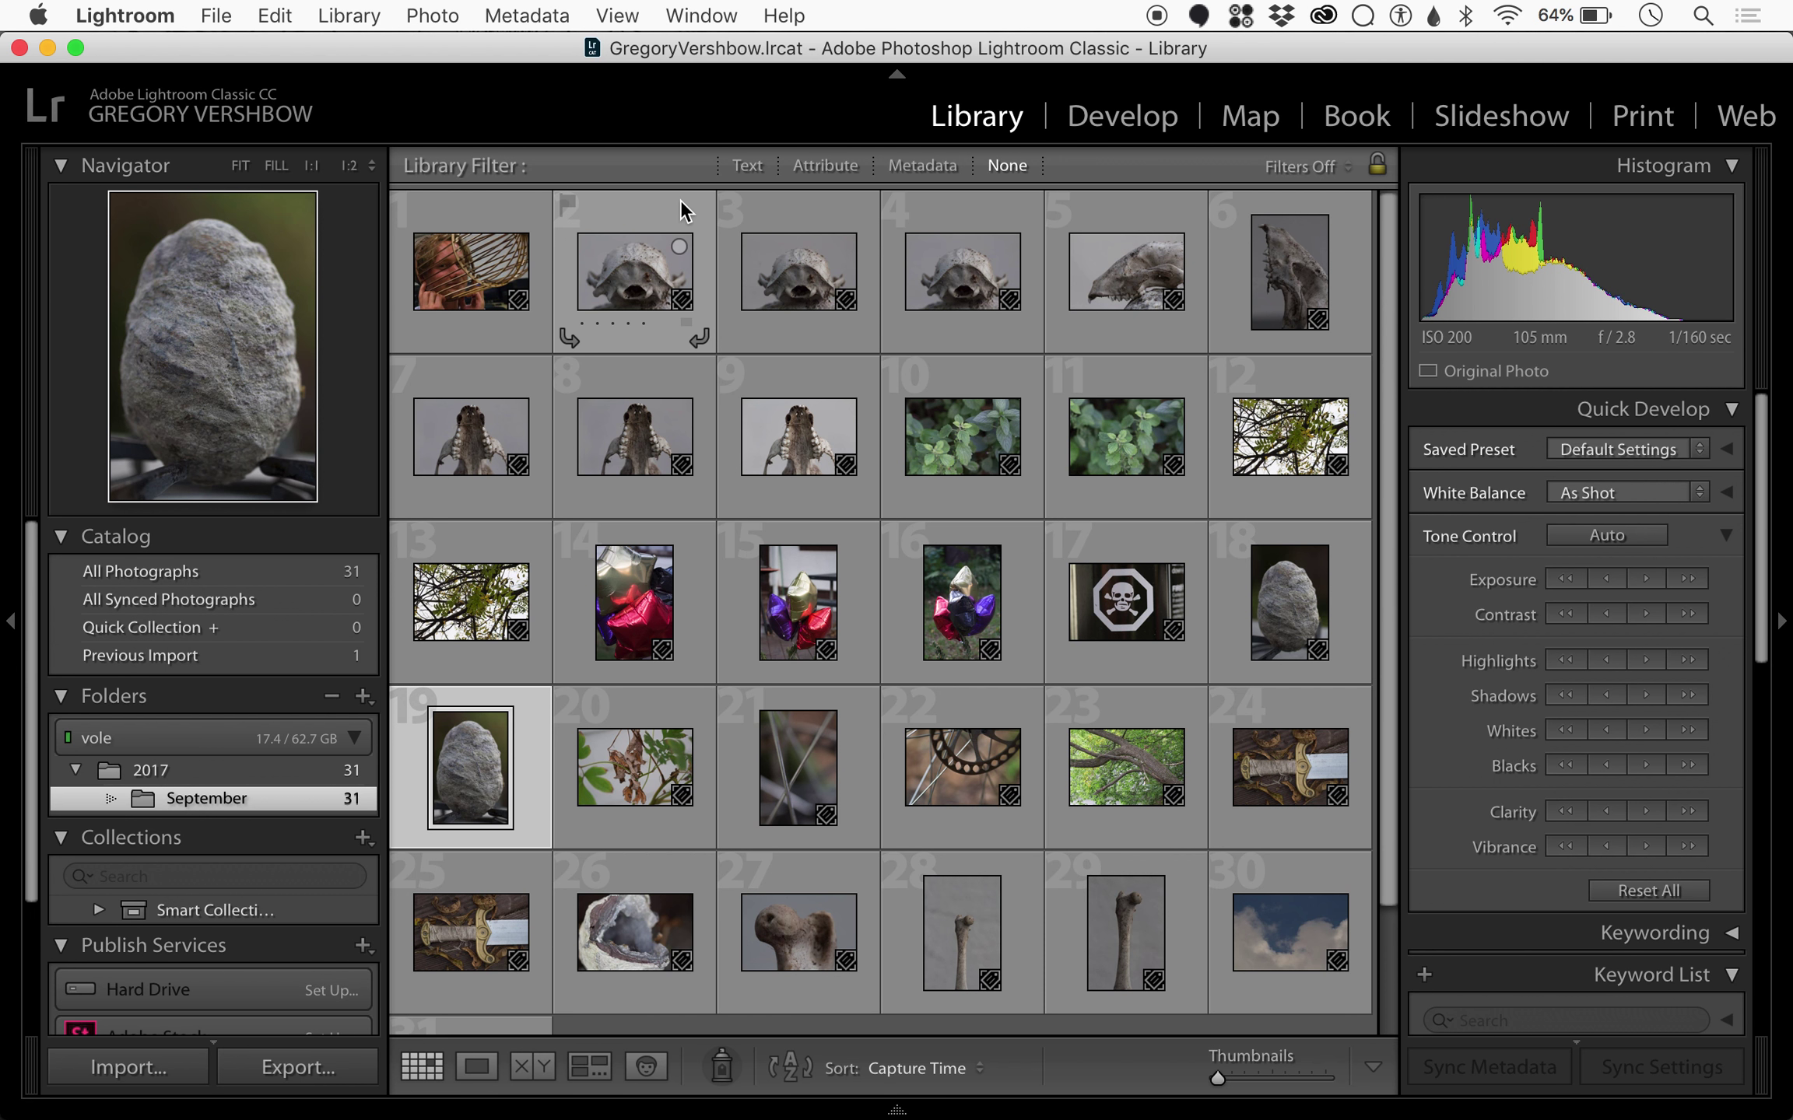
Step: Preview the skull, leafy plant, balloon, bike-wheel and geode photos in the grid
{"action": "key", "text": "XF86MonBrightnessUp"}
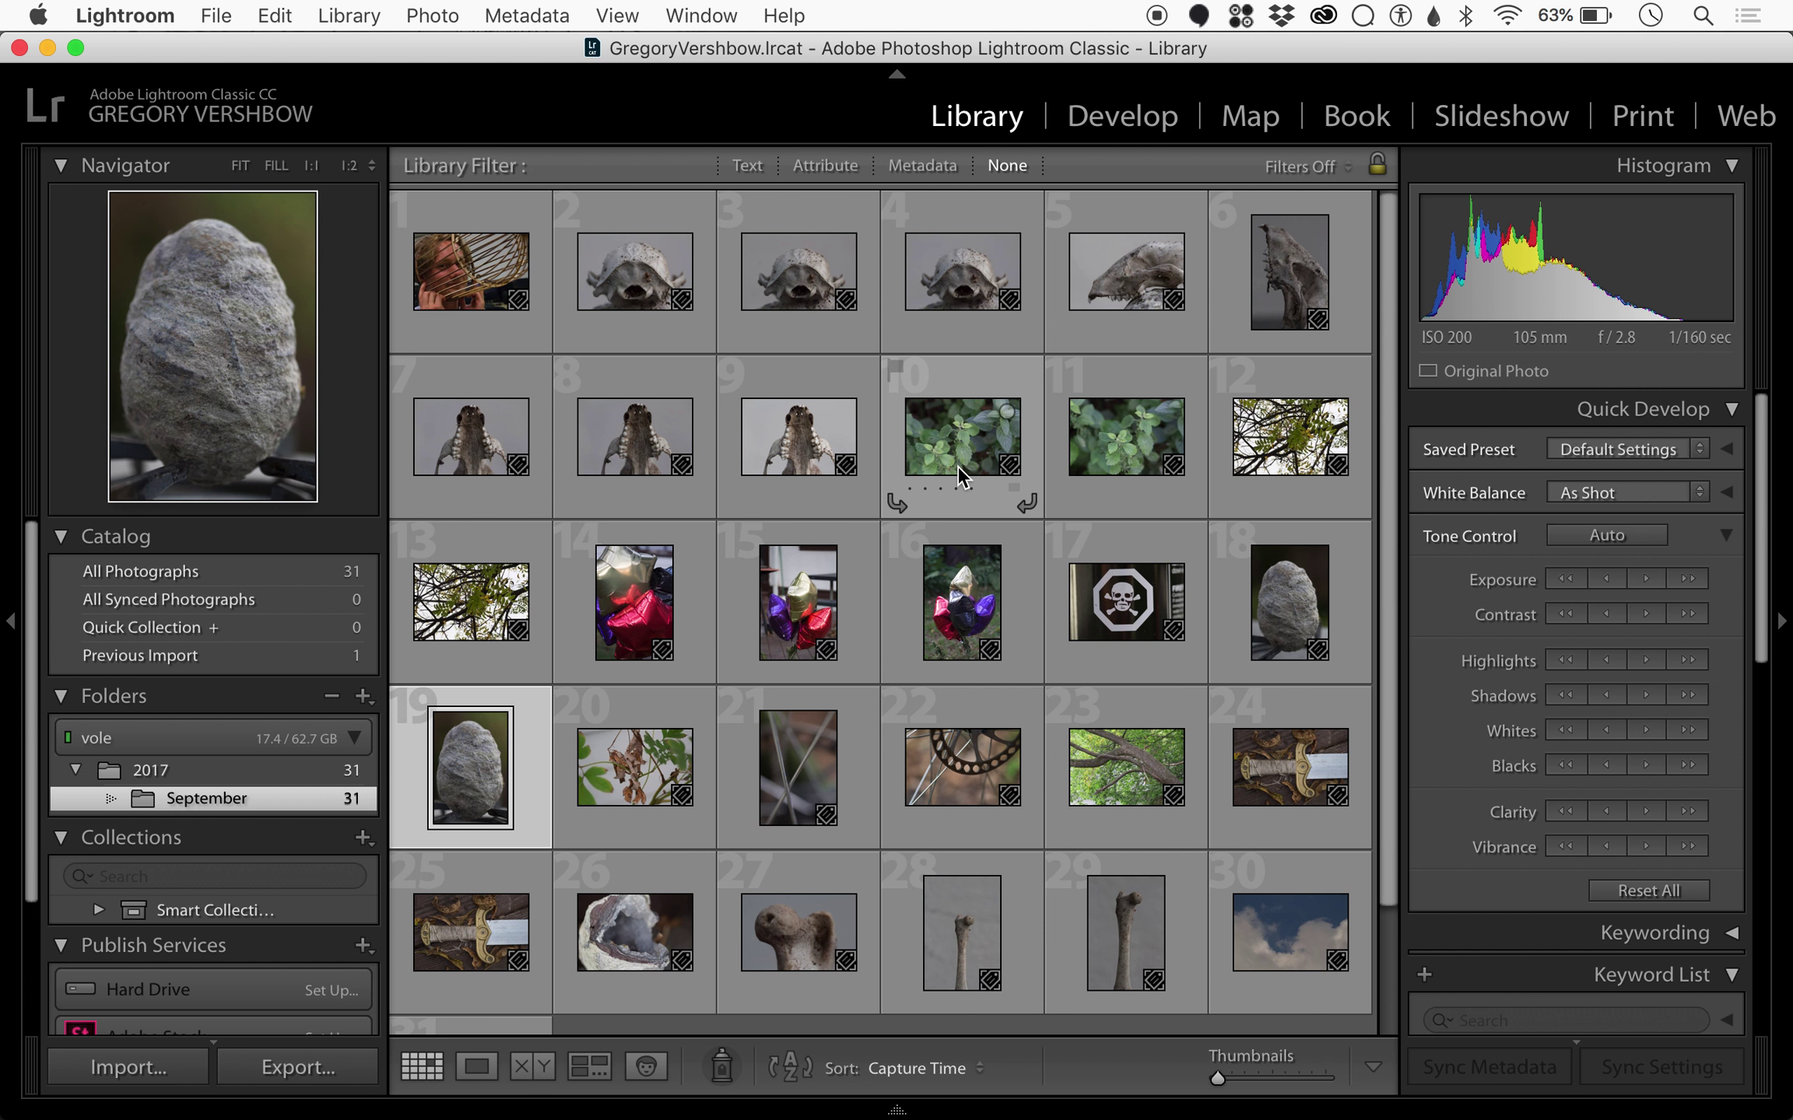
{"action": "scroll", "coordinate": [1047, 621], "scroll_direction": "down", "scroll_amount": 2}
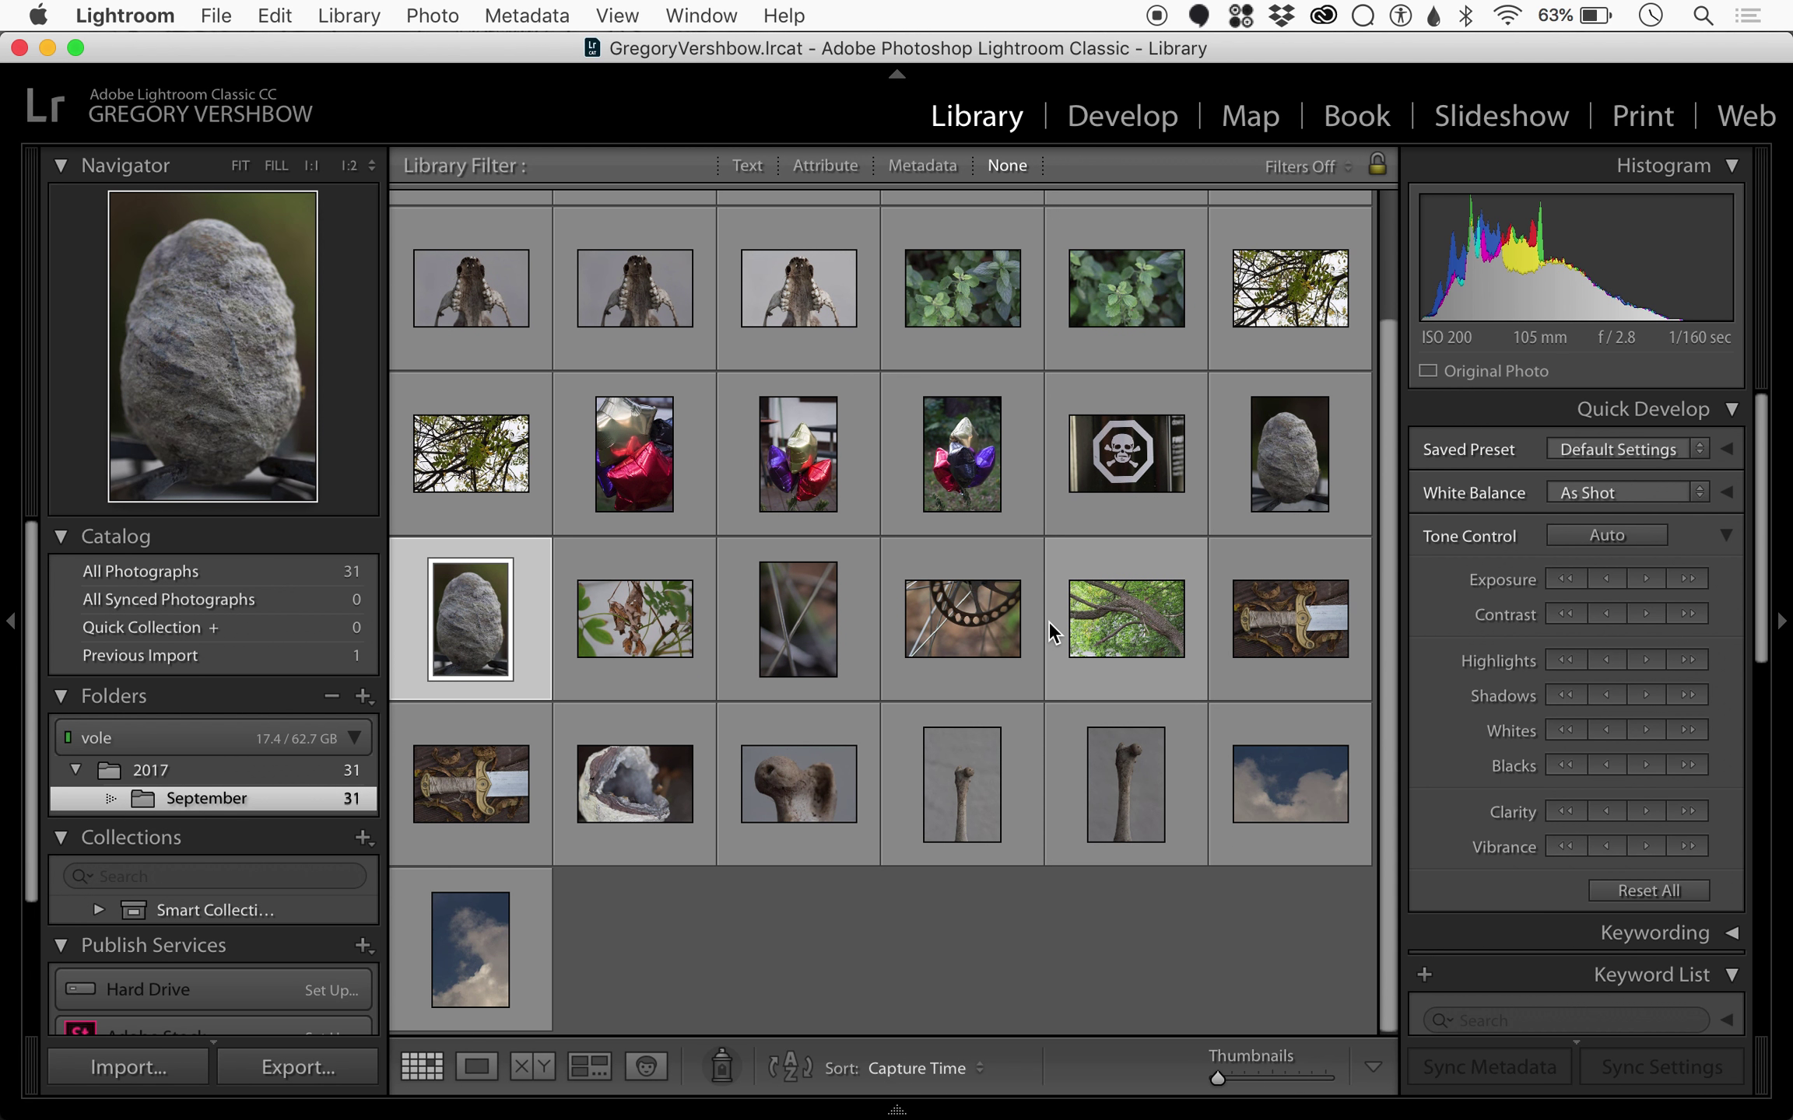
{"action": "scroll", "coordinate": [1048, 621], "scroll_direction": "up", "scroll_amount": 2}
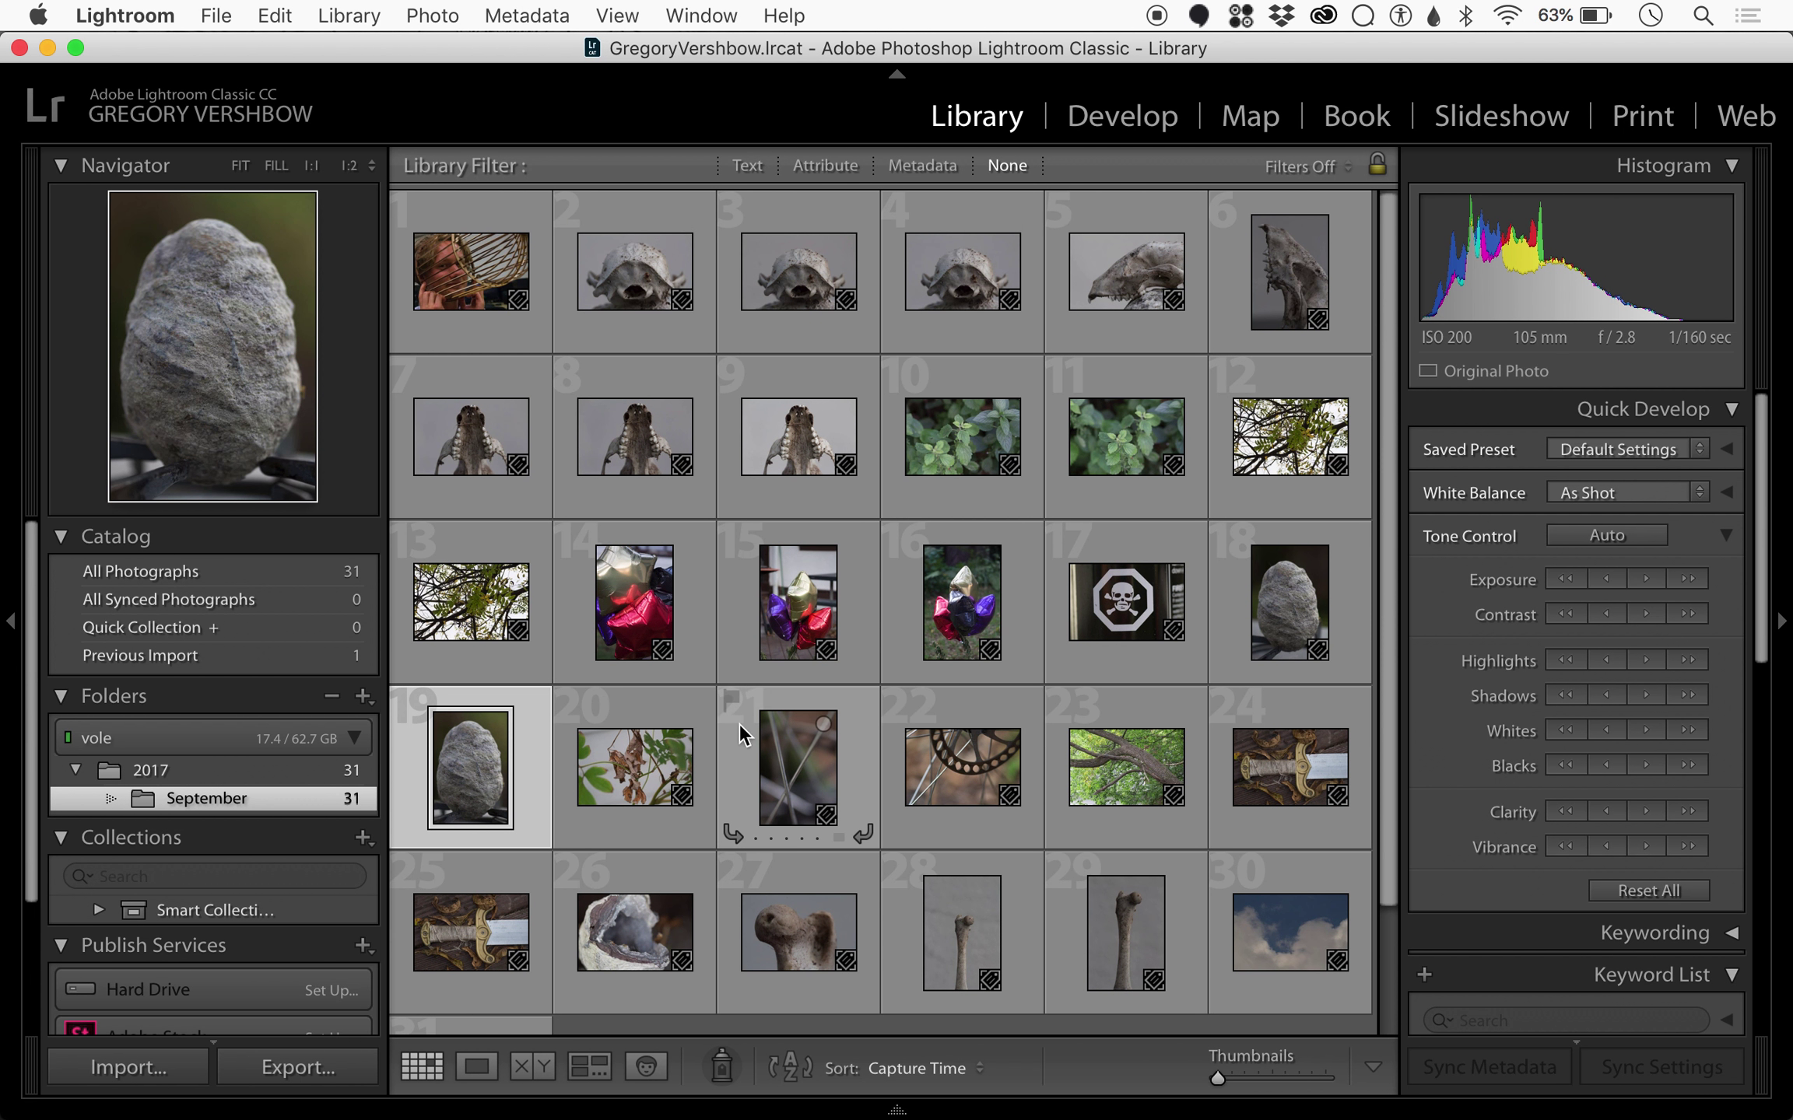
{"action": "left_click", "coordinate": [634, 315]}
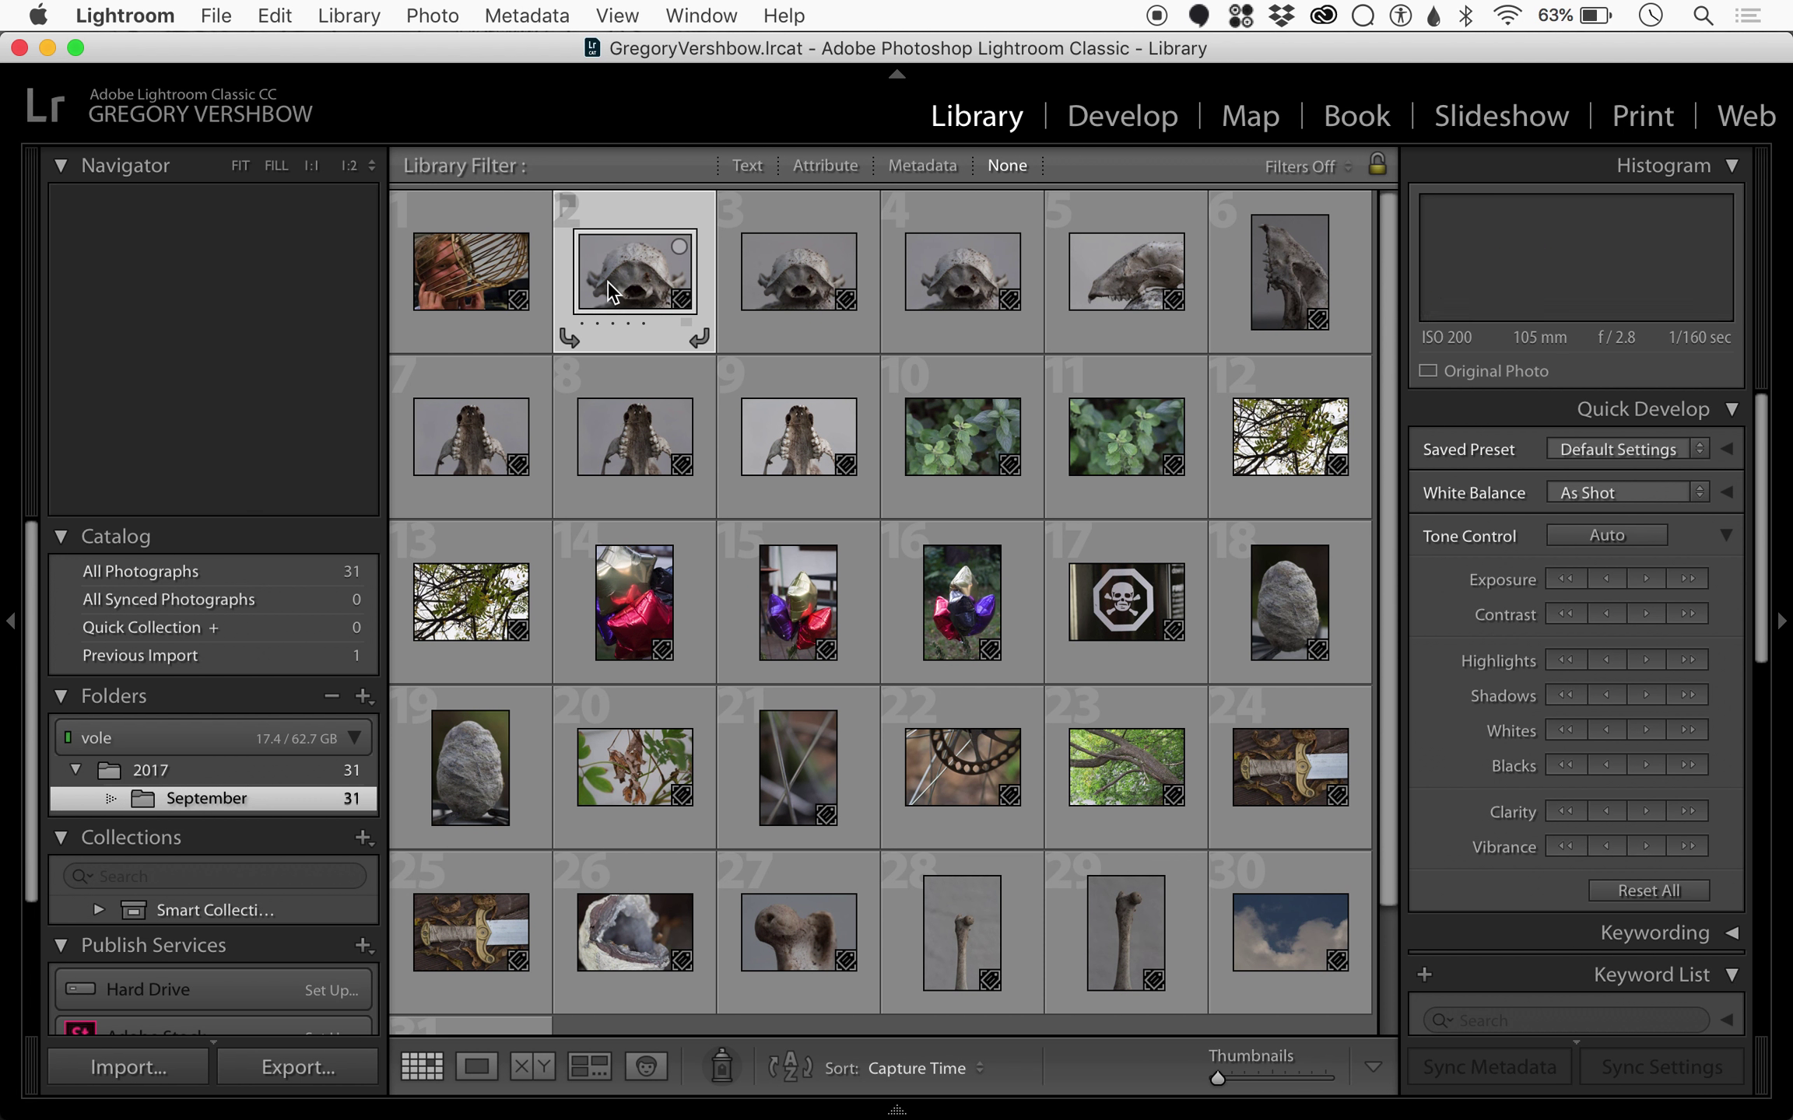
{"action": "left_click", "coordinate": [977, 432]}
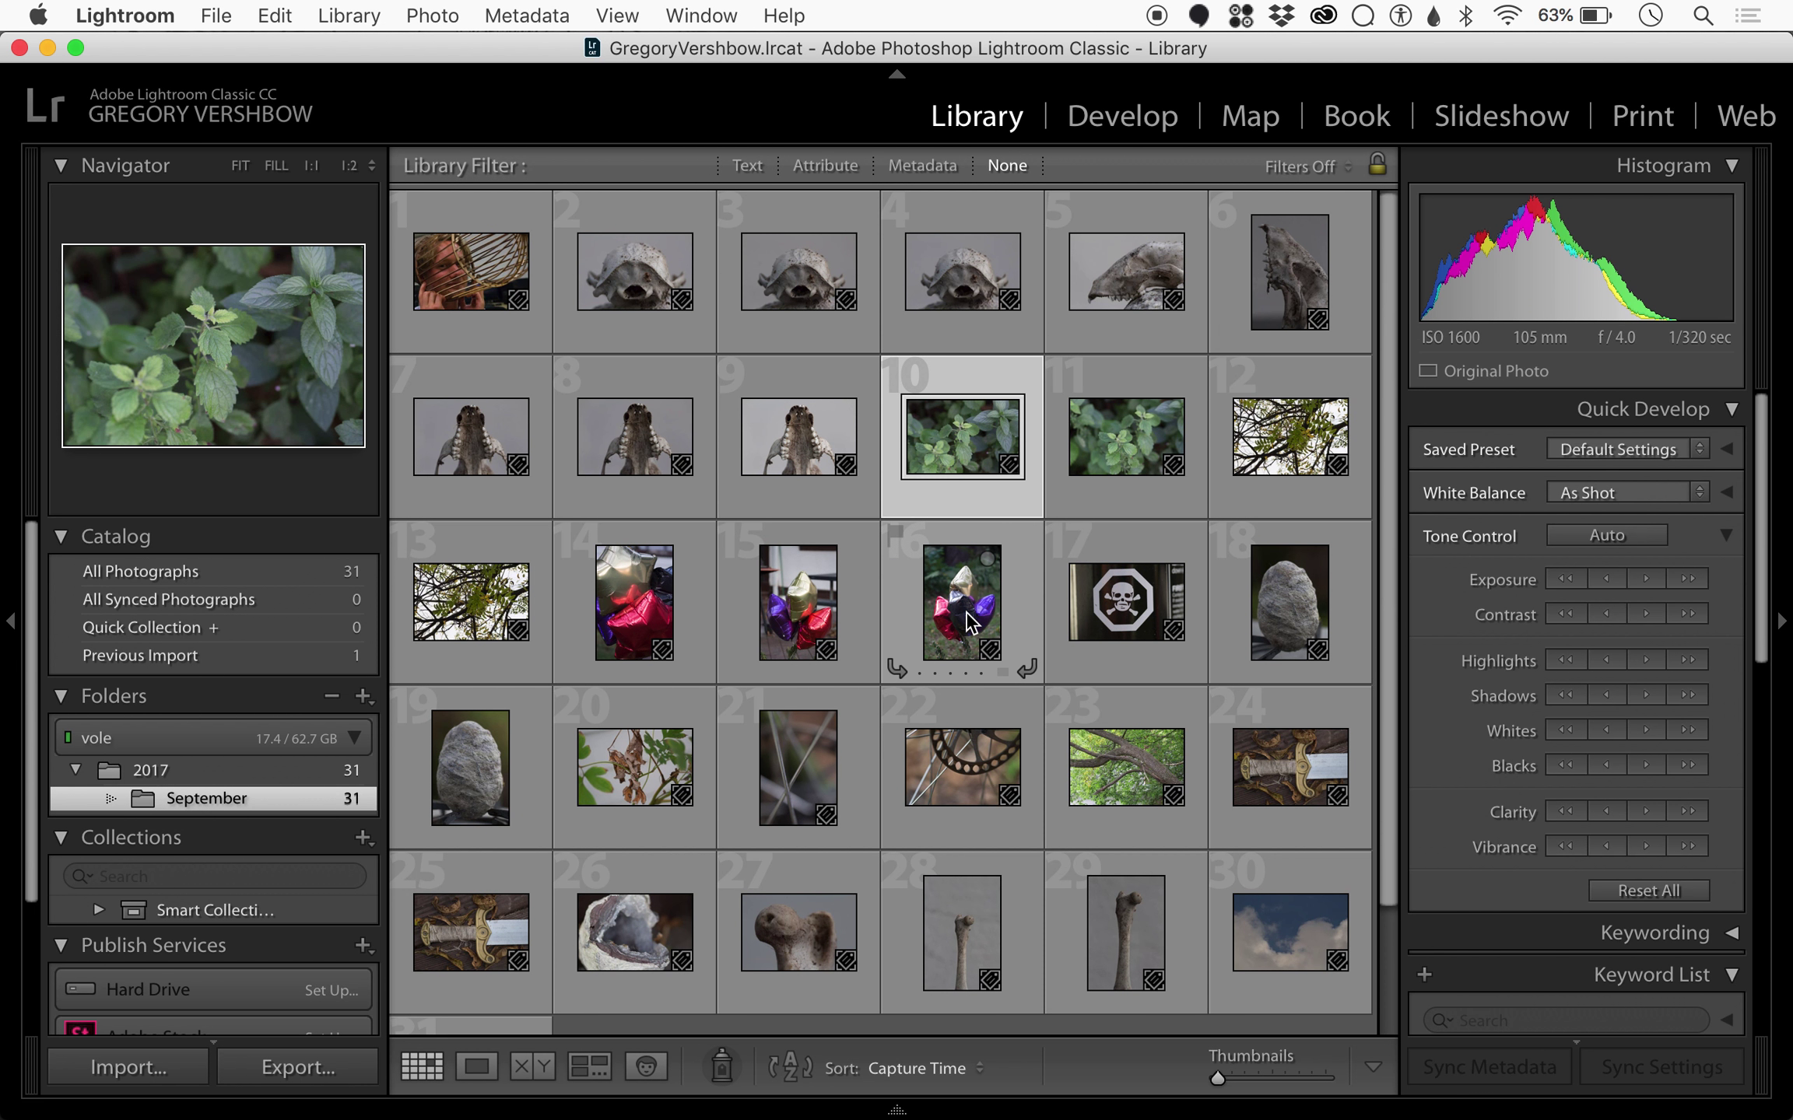
{"action": "left_click", "coordinate": [969, 623]}
{"action": "left_click", "coordinate": [970, 744]}
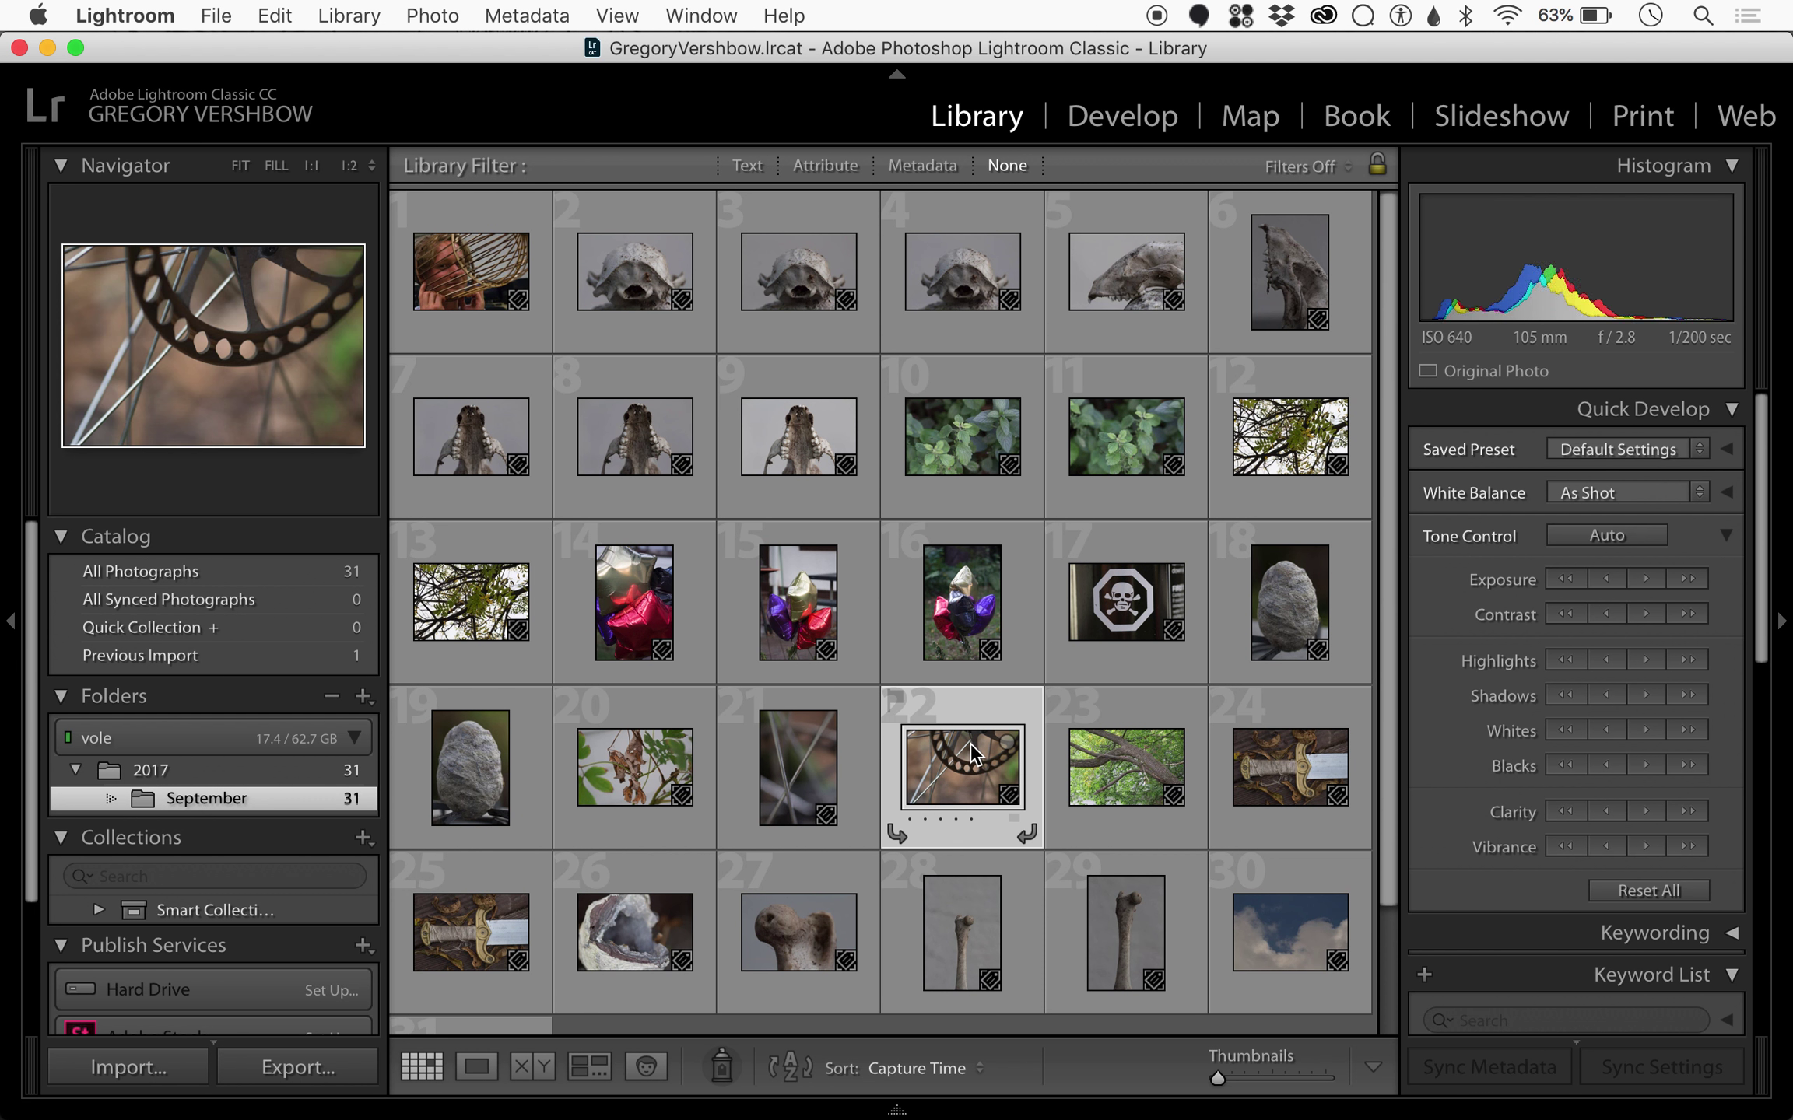
{"action": "left_click", "coordinate": [621, 923]}
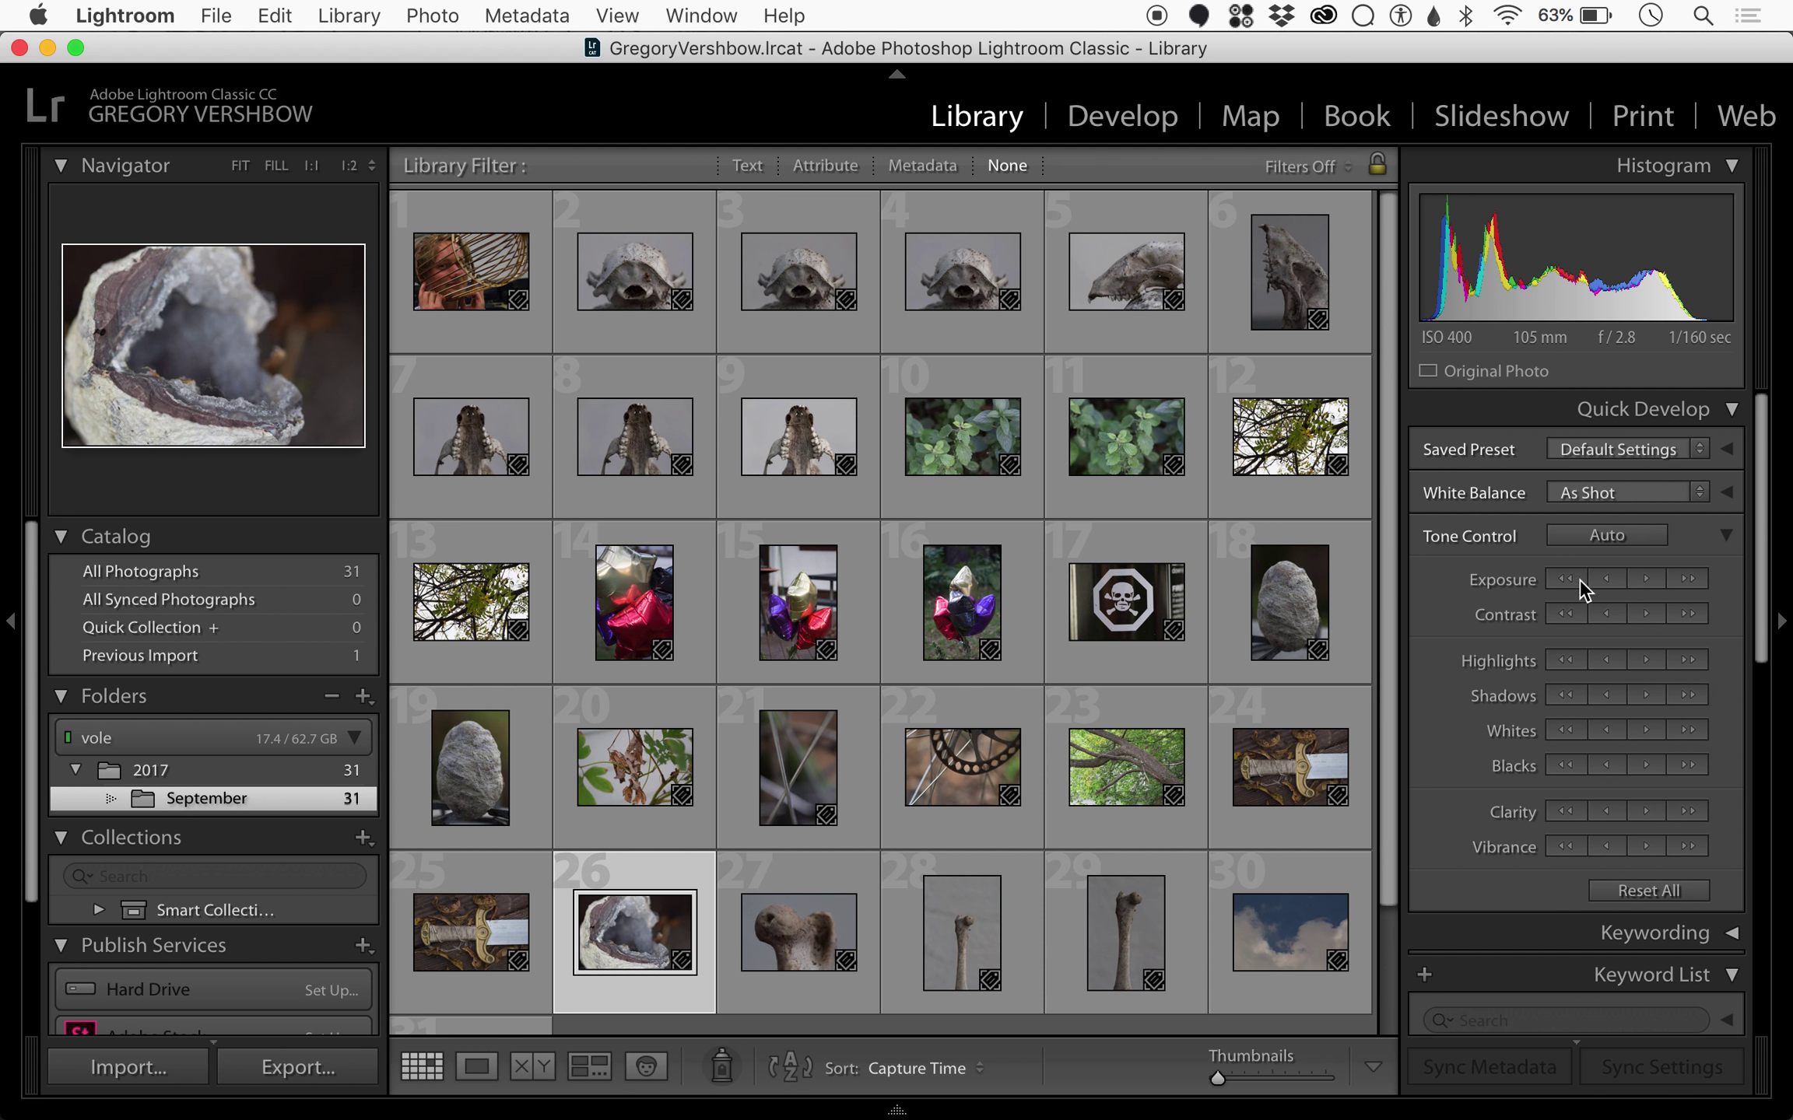
Step: Select the cage portrait, then switch the Library Filter from Text to Attribute
{"action": "left_click", "coordinate": [445, 282]}
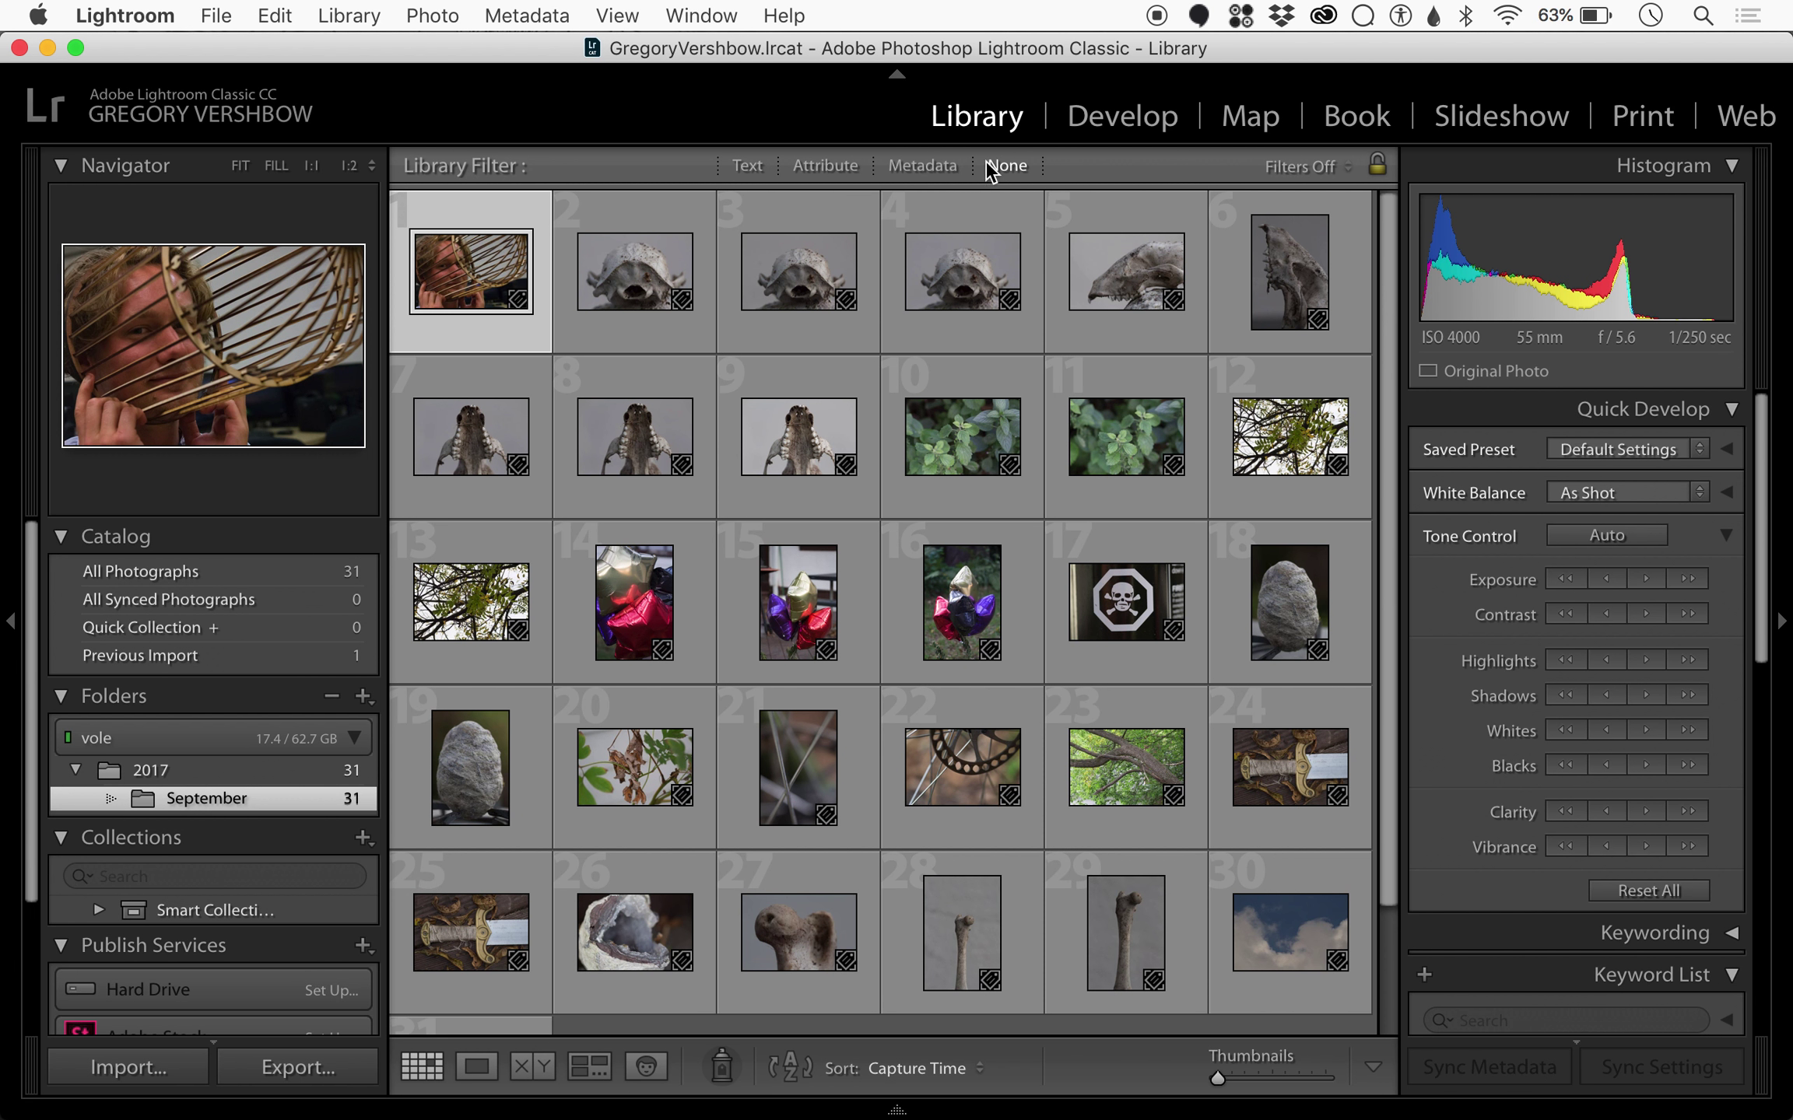
{"action": "left_click", "coordinate": [753, 172]}
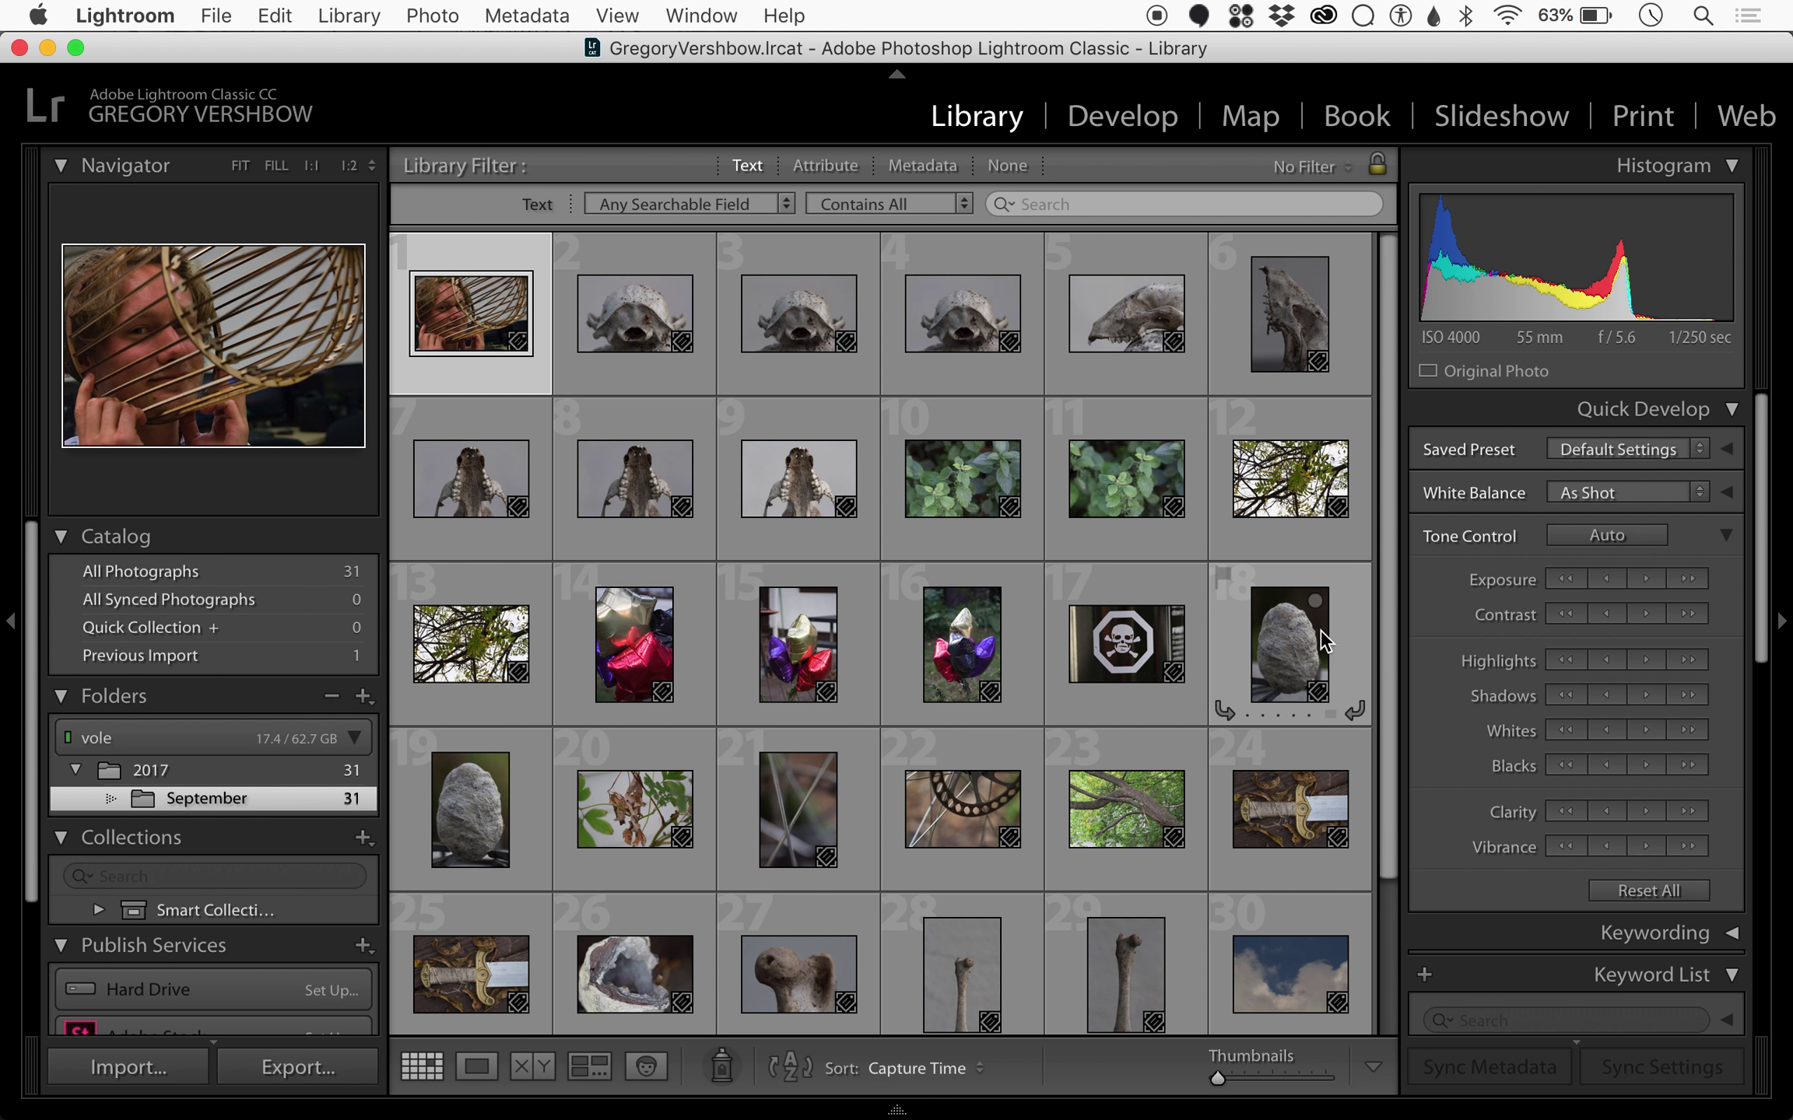
{"action": "left_click", "coordinate": [837, 164]}
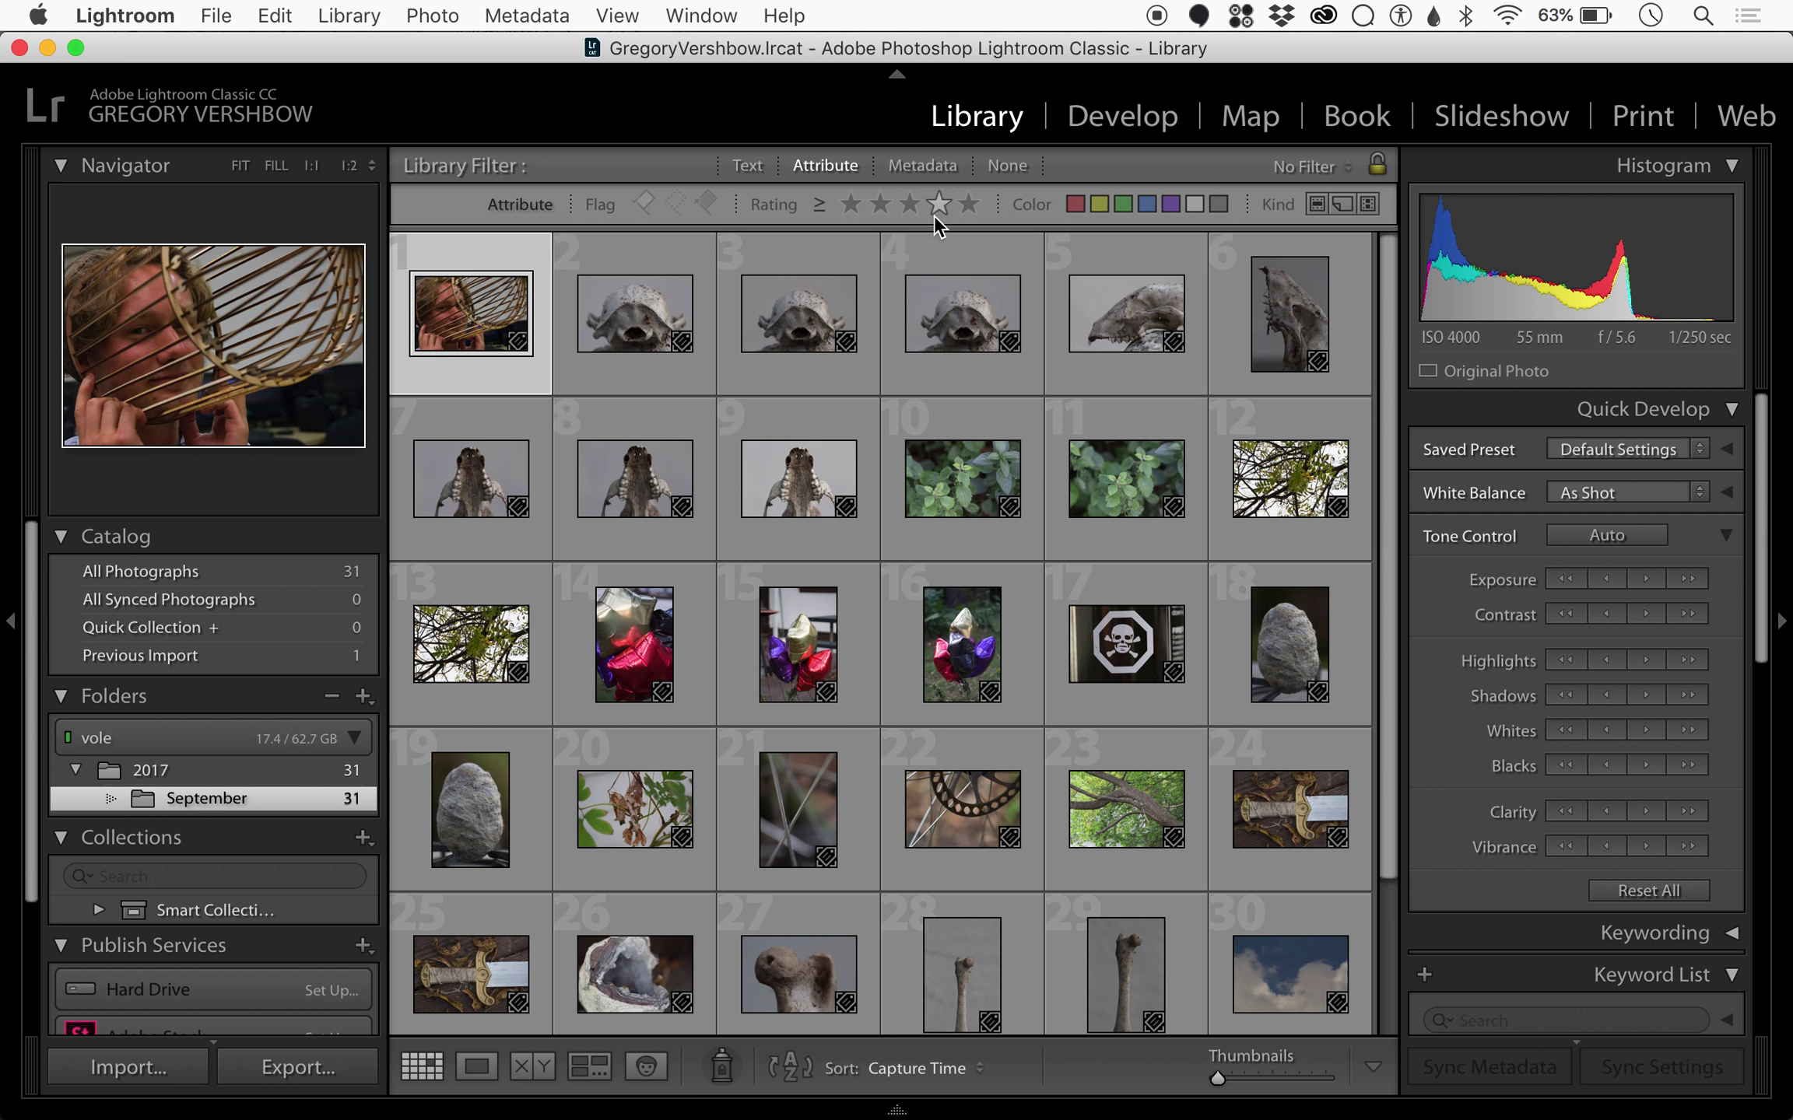
Step: In the Metadata filter, expand 2017 > September and try Canon, NIKON D3400, 18–55 mm and 105mm filters
{"action": "left_click", "coordinate": [923, 167]}
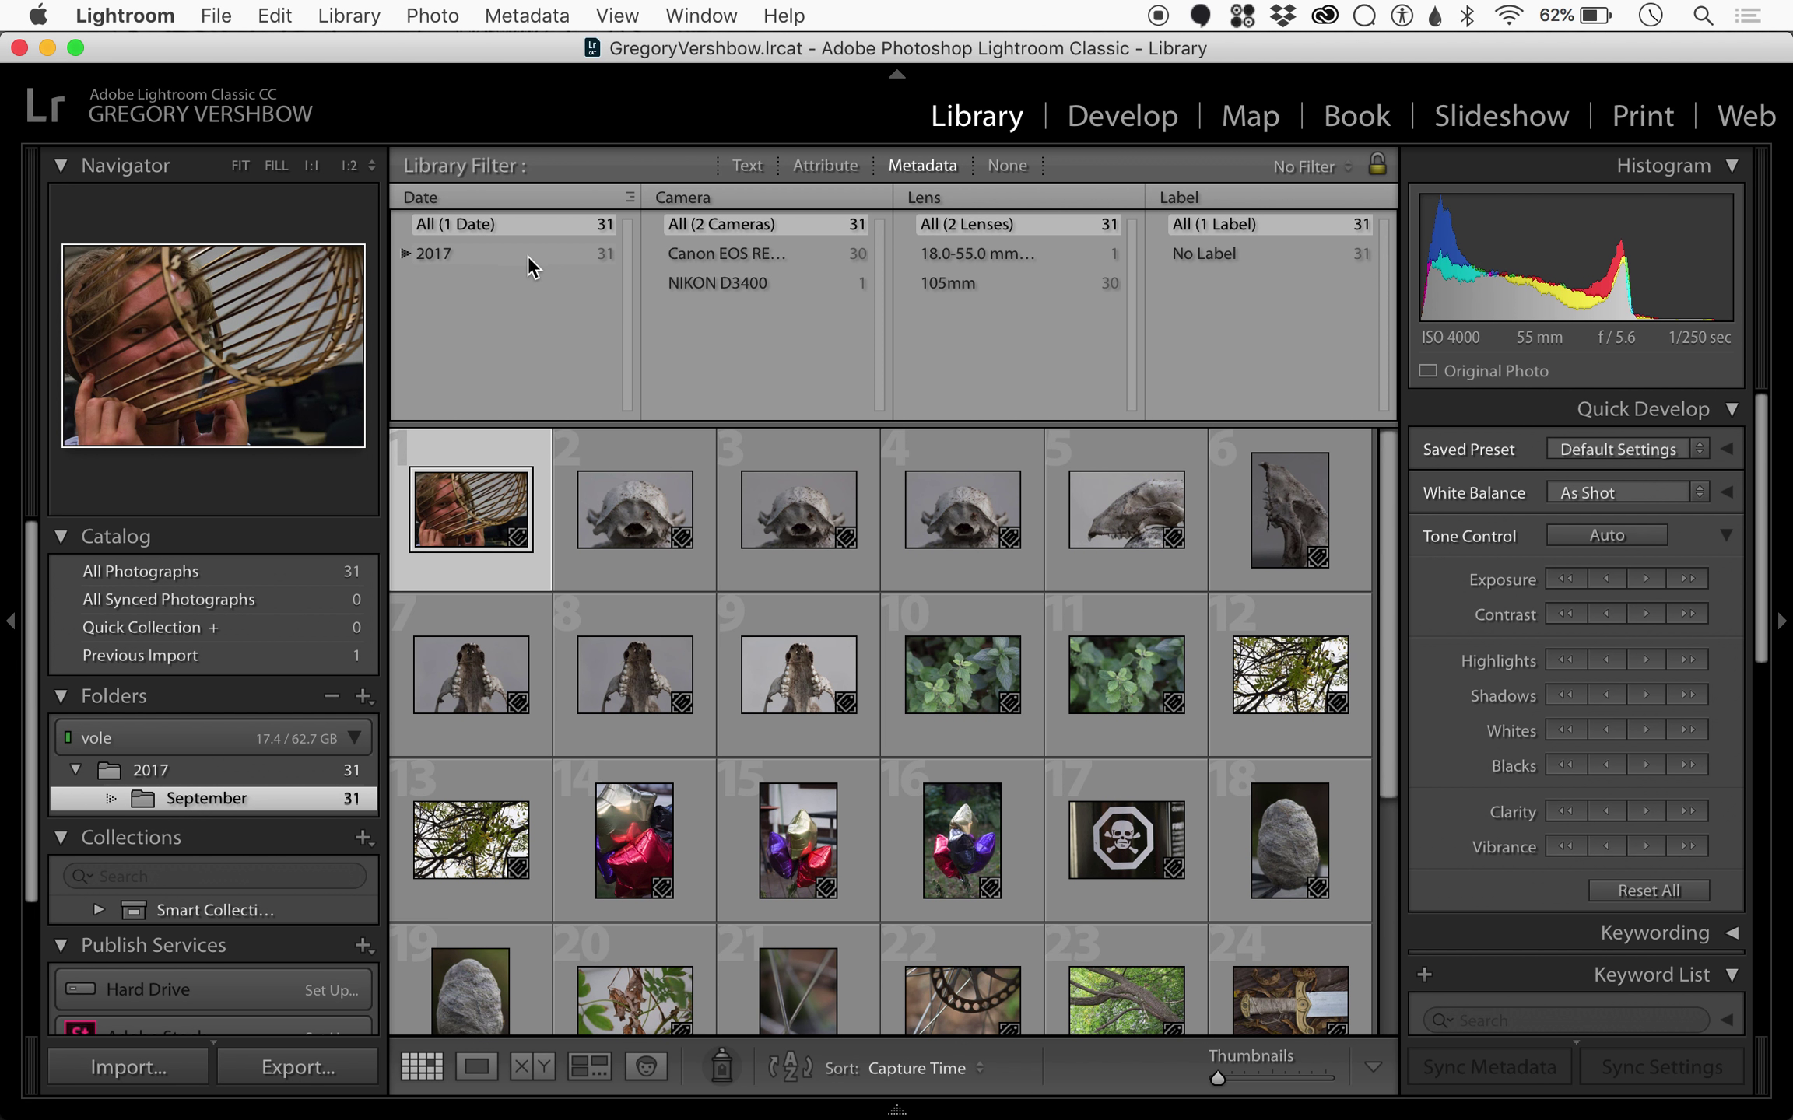
{"action": "left_click", "coordinate": [404, 254]}
{"action": "left_click", "coordinate": [421, 282]}
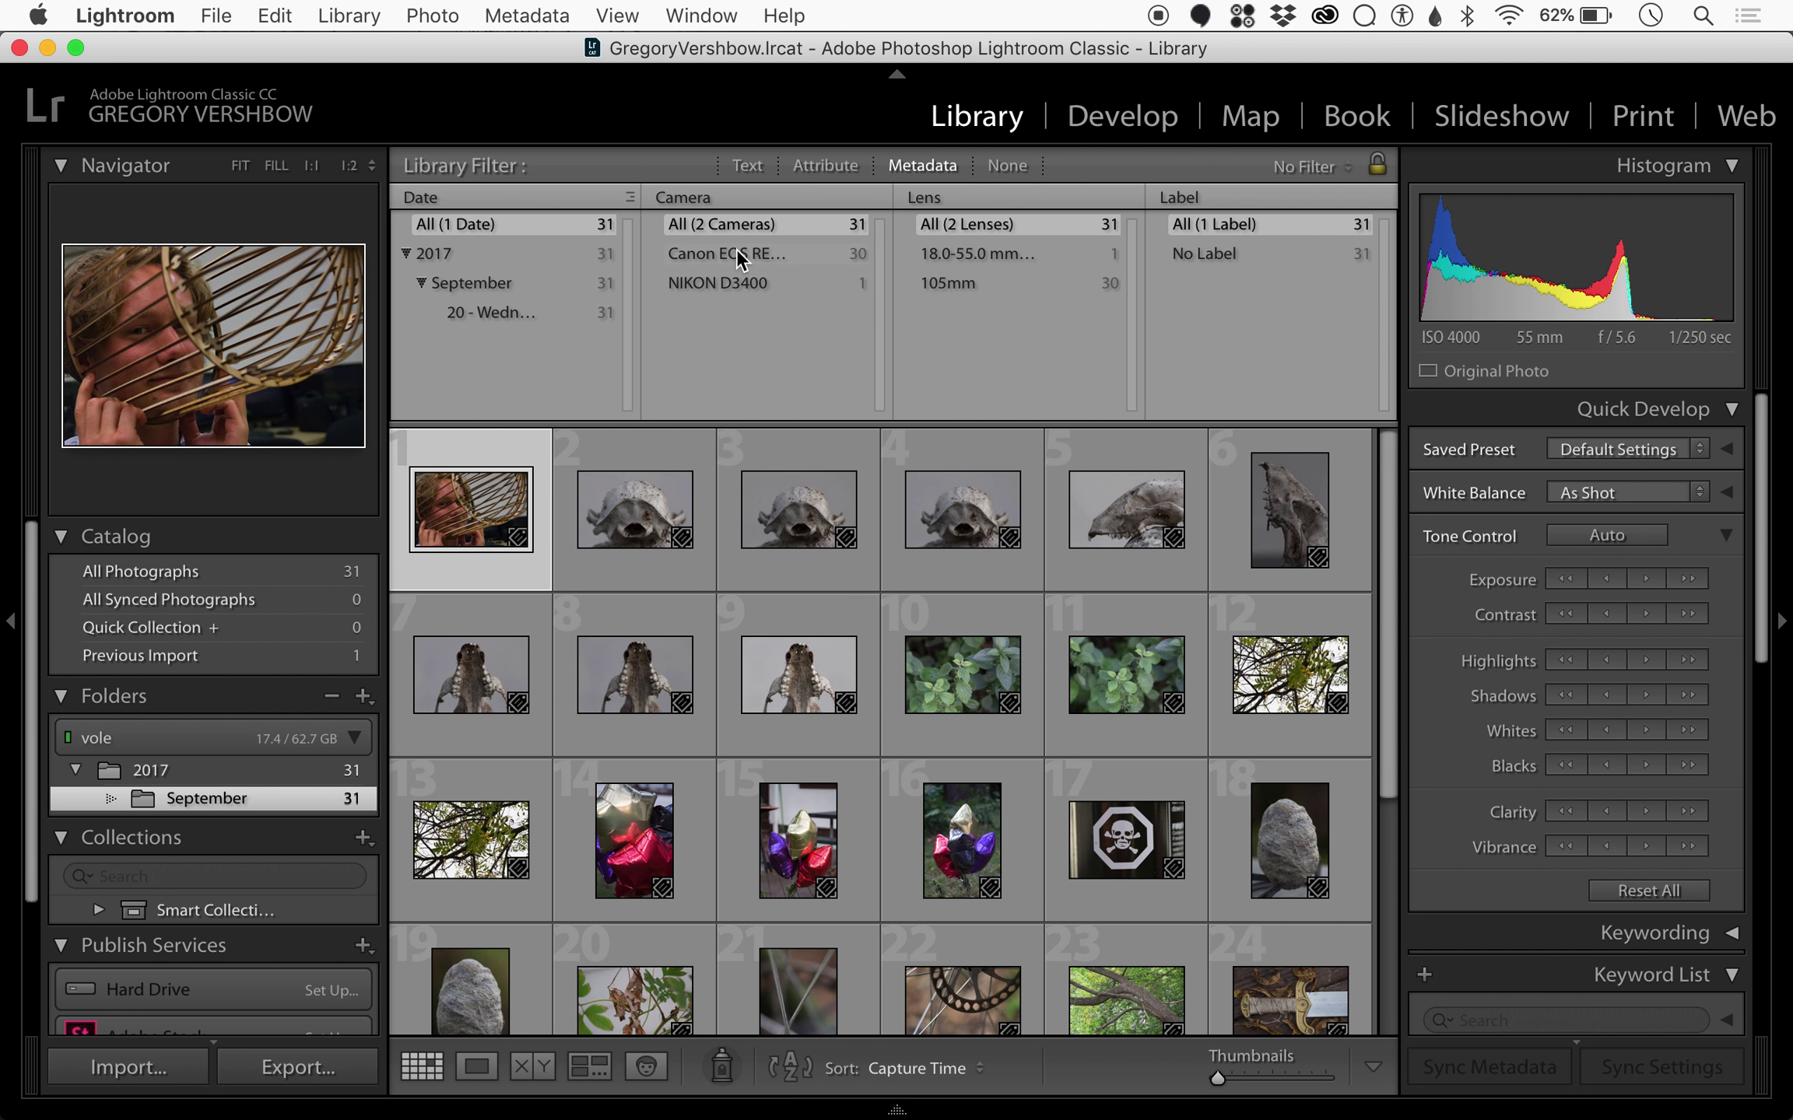
{"action": "left_click", "coordinate": [768, 256]}
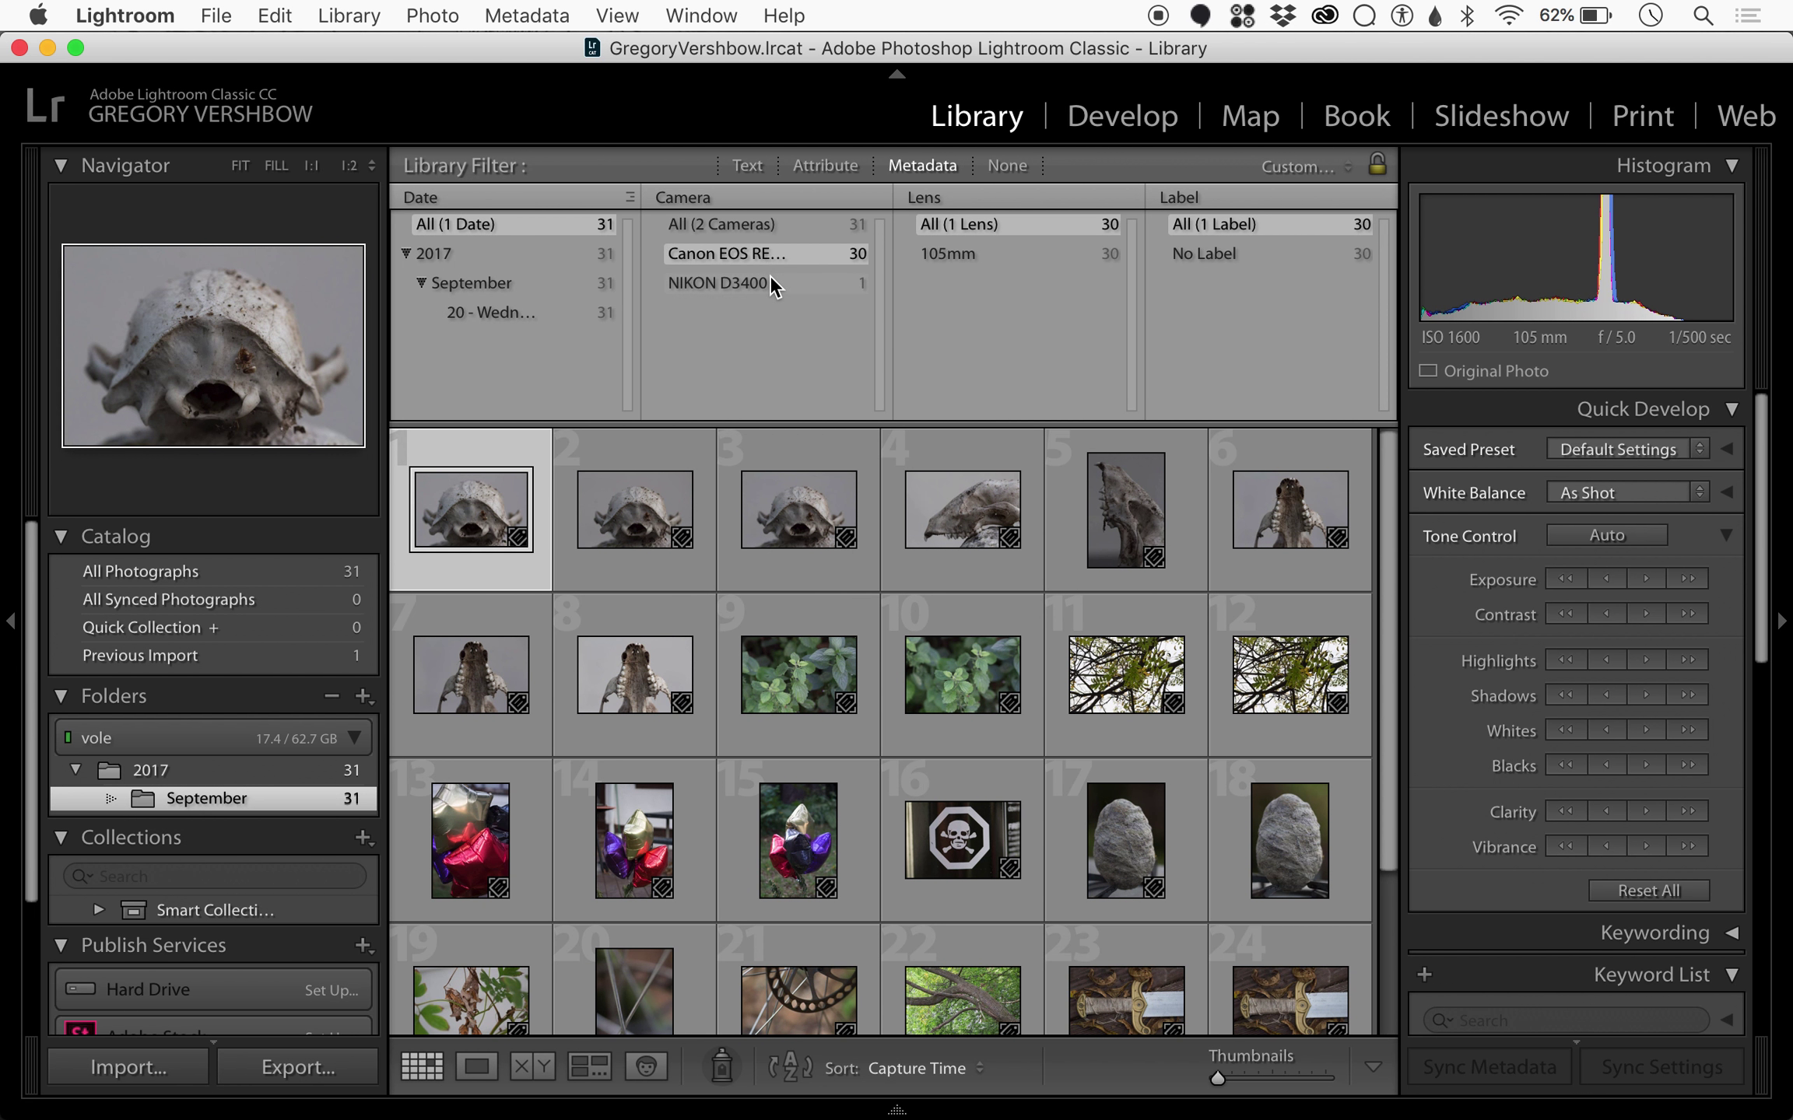
{"action": "left_click", "coordinate": [771, 279]}
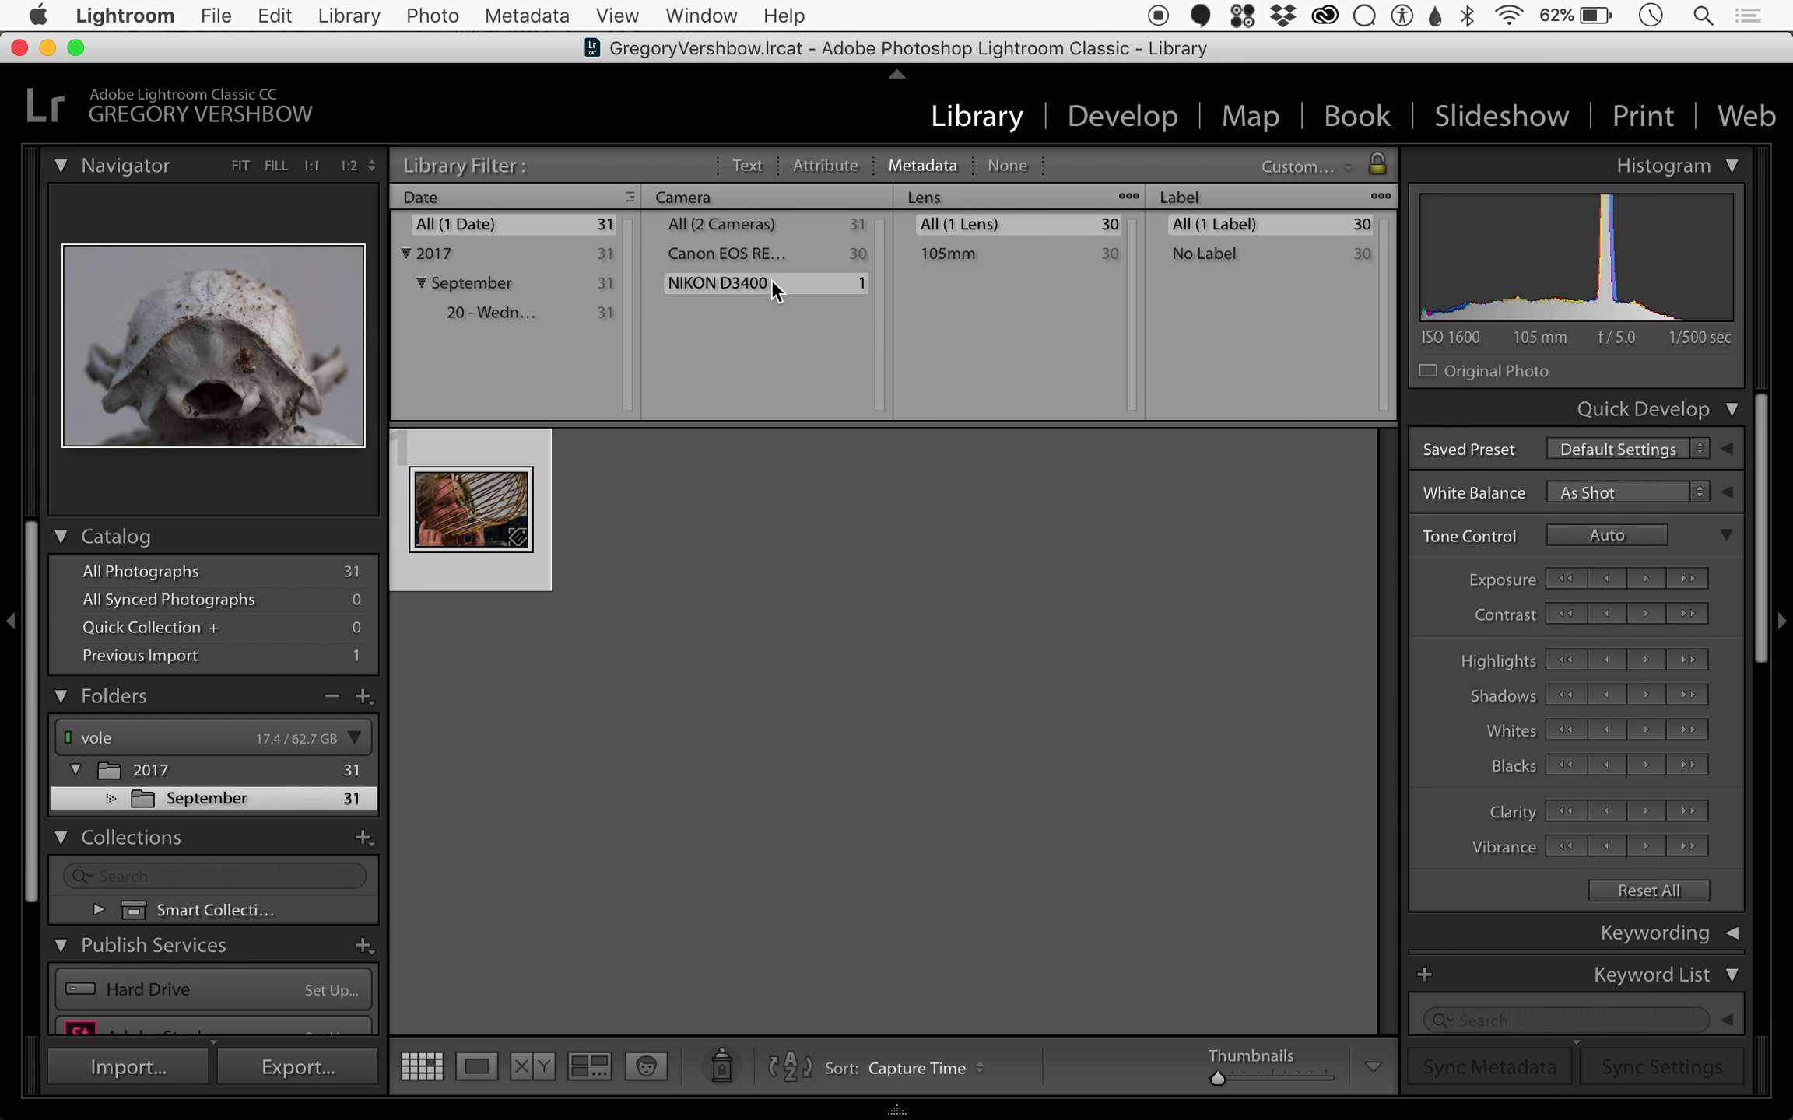
{"action": "left_click", "coordinate": [746, 229]}
{"action": "left_click", "coordinate": [928, 254]}
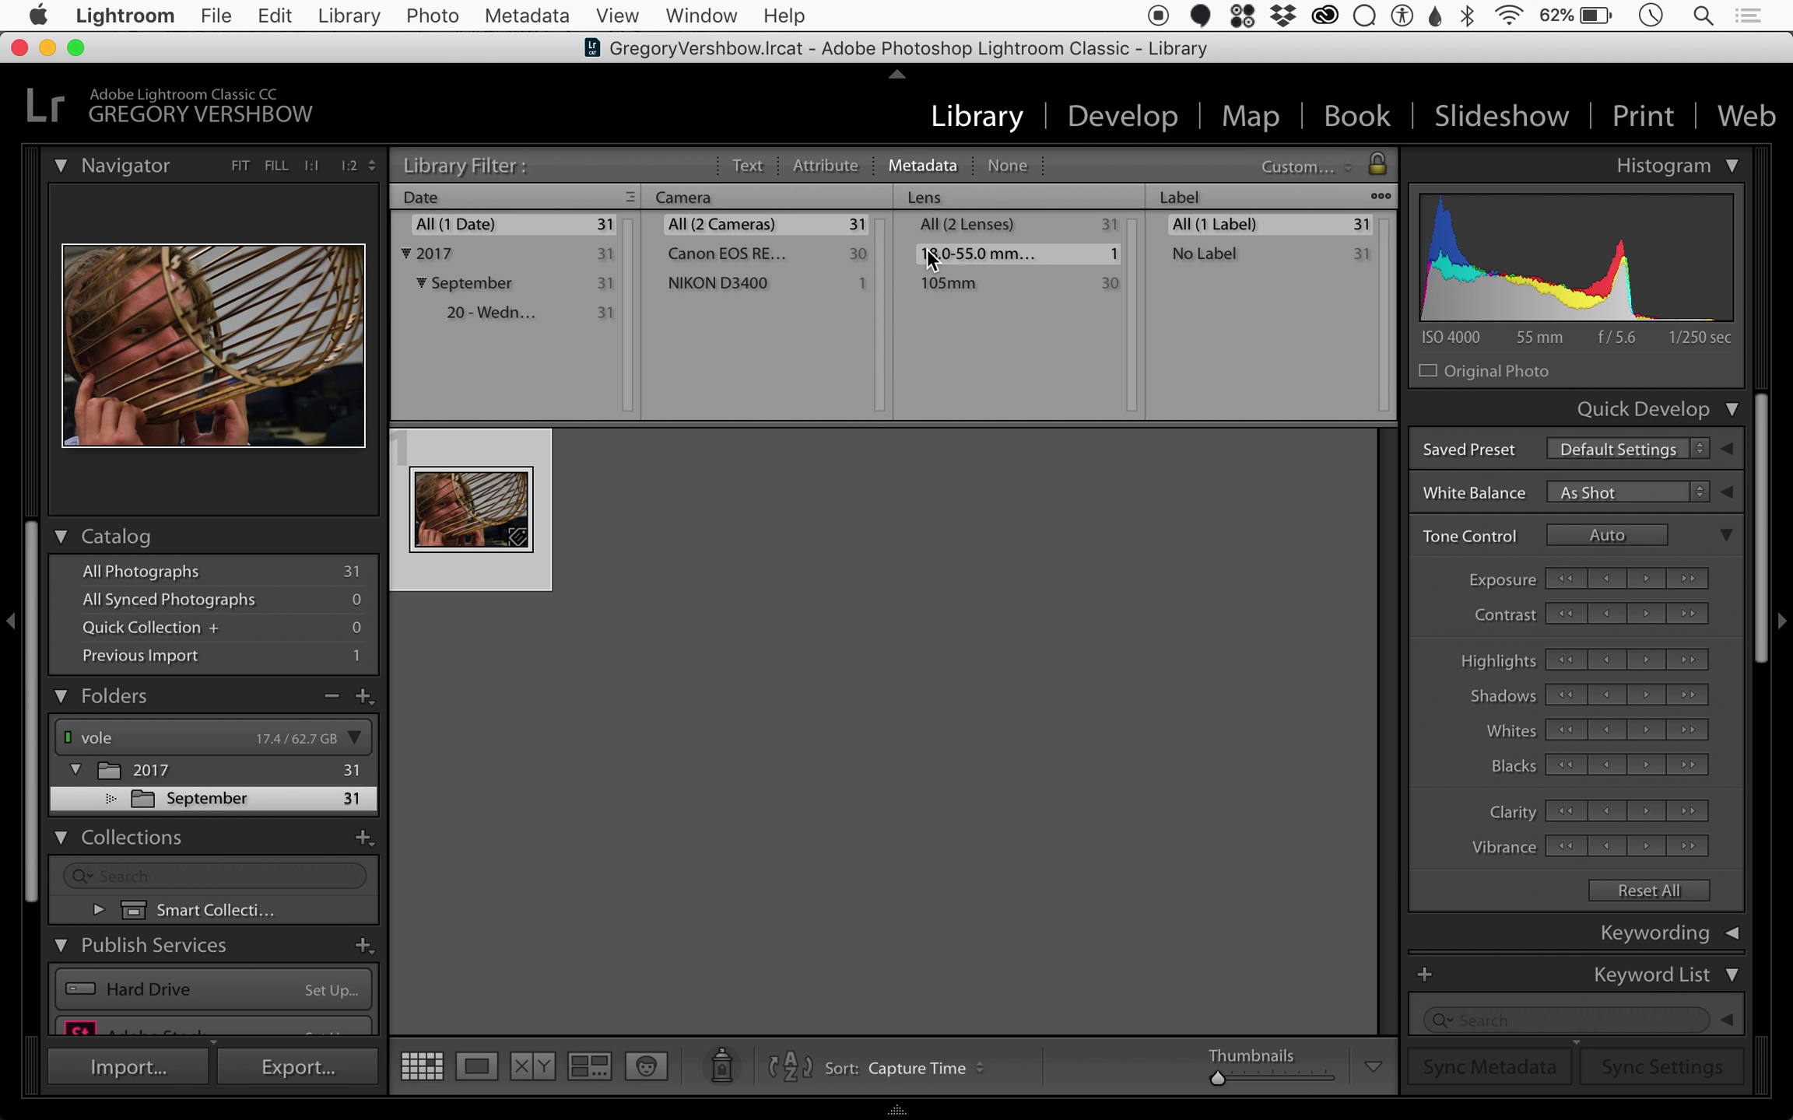
{"action": "left_click", "coordinate": [942, 283]}
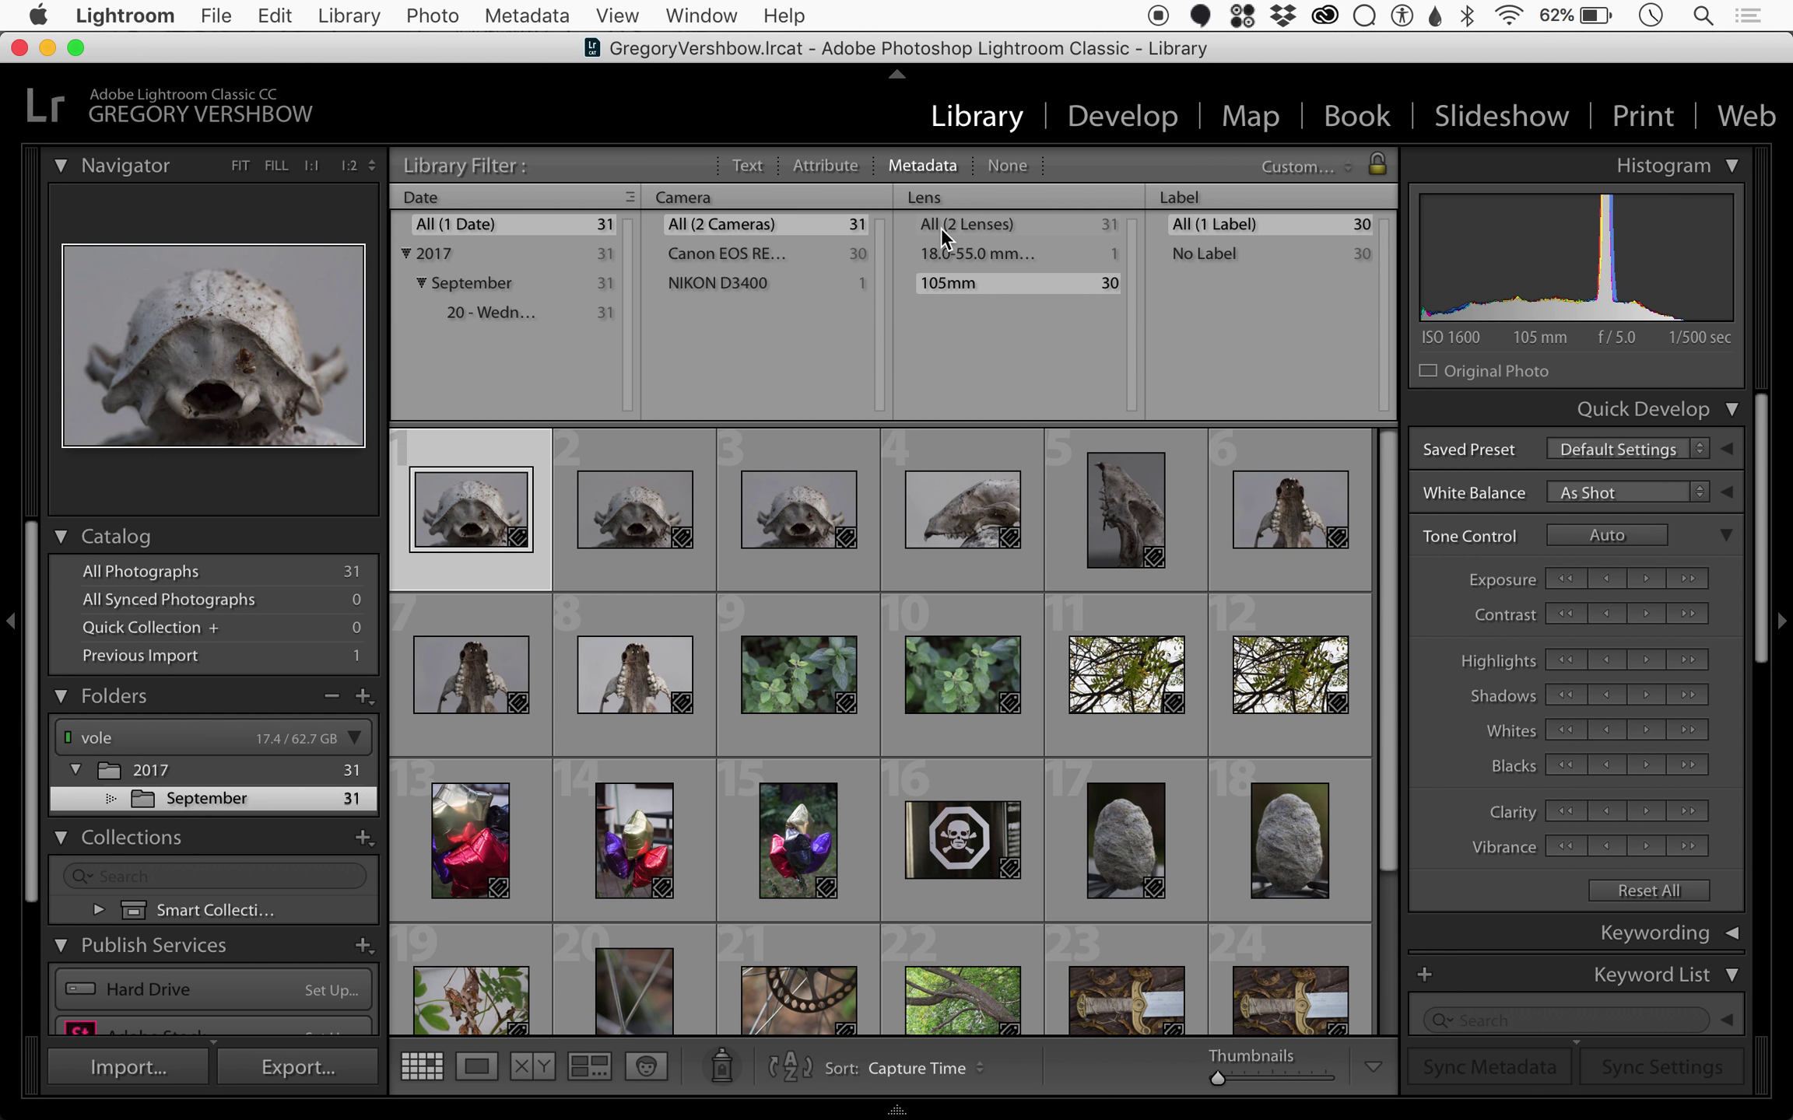
{"action": "left_click", "coordinate": [943, 227]}
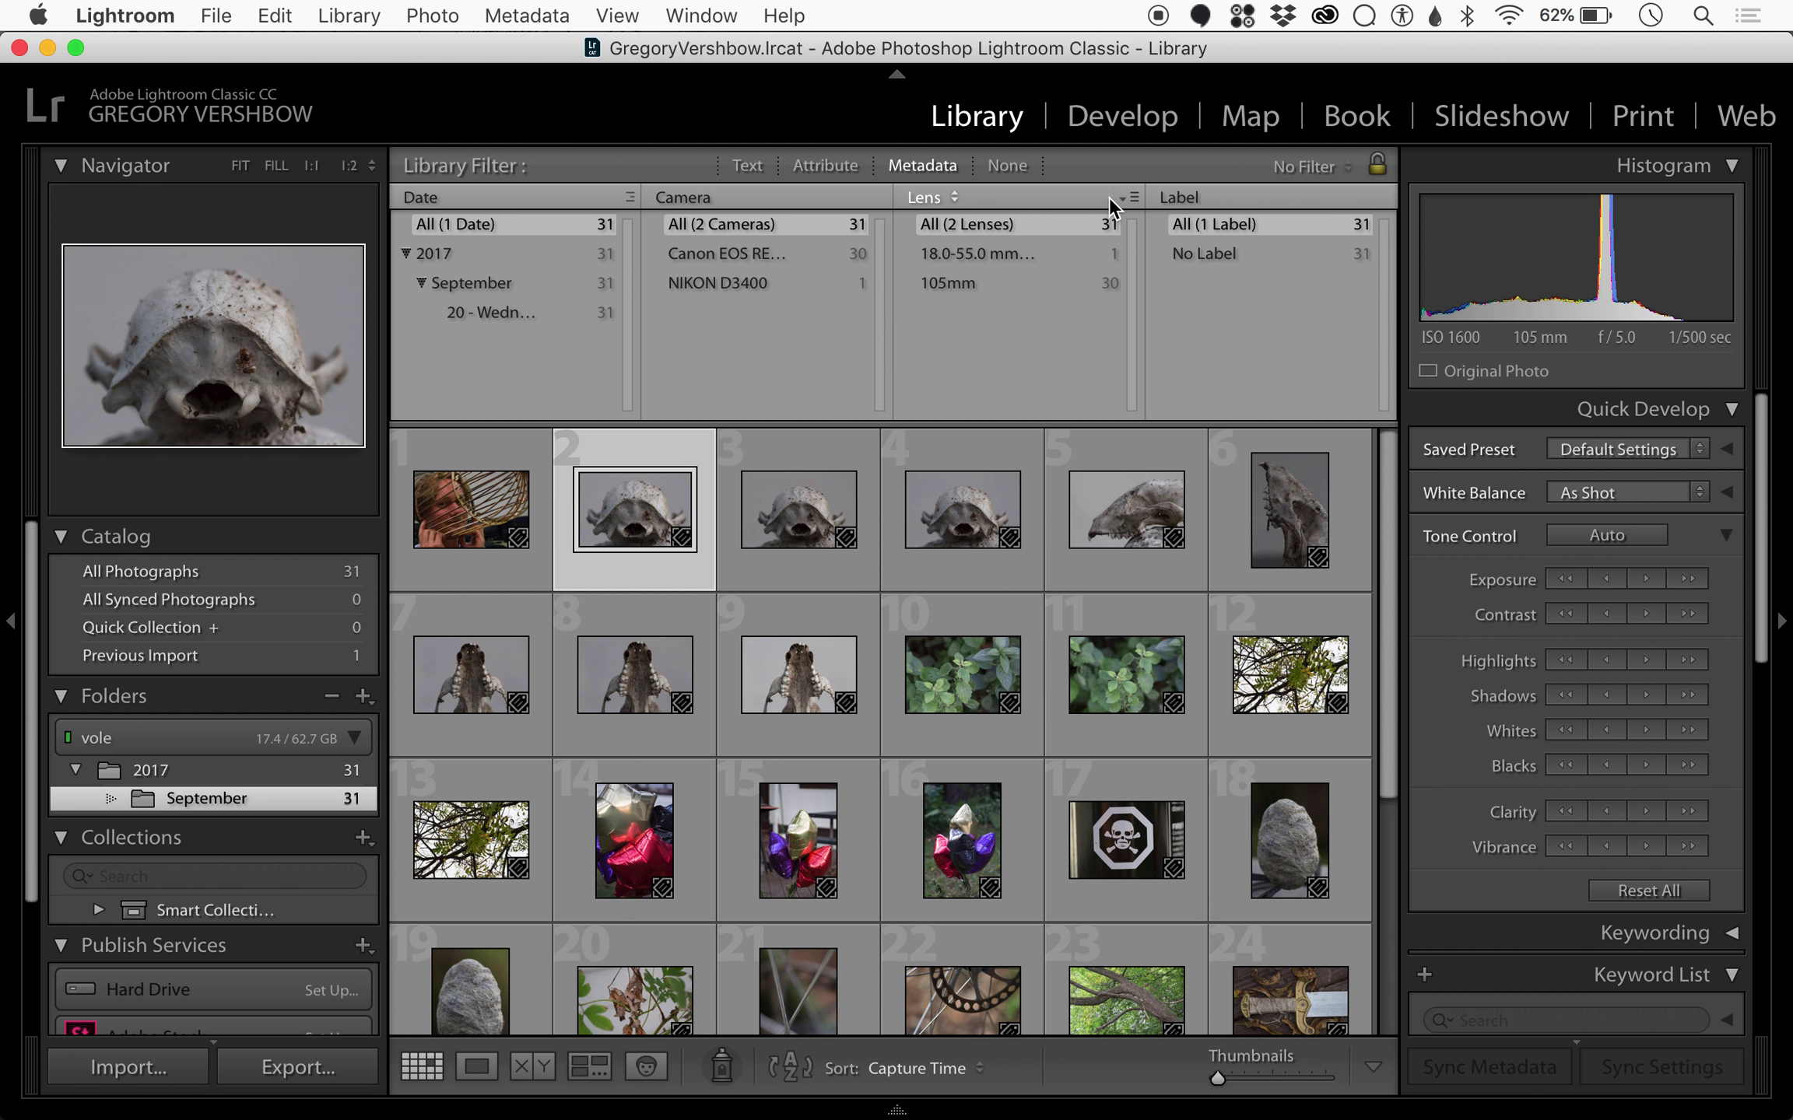
Step: Change the fourth metadata column from Label to ISO Speed
{"action": "left_click", "coordinate": [1376, 194]}
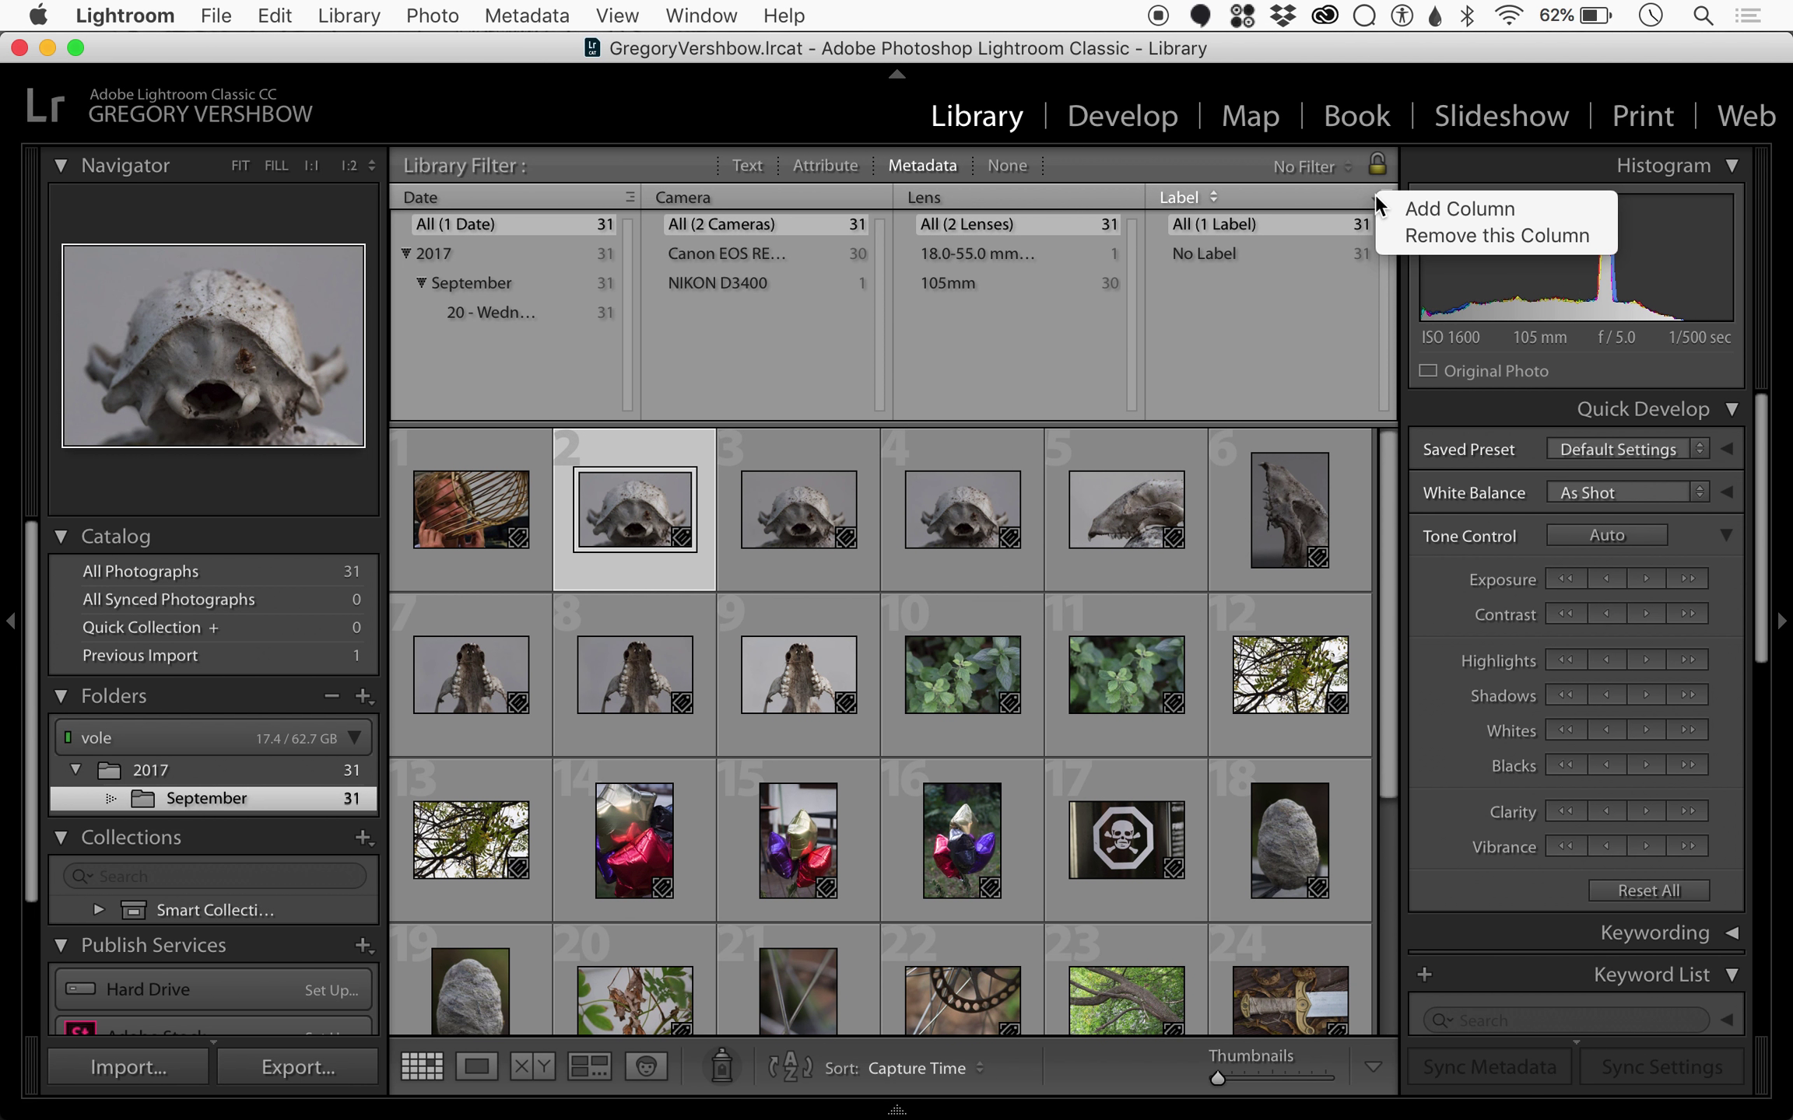
{"action": "left_click", "coordinate": [1374, 199]}
{"action": "left_click", "coordinate": [1385, 197]}
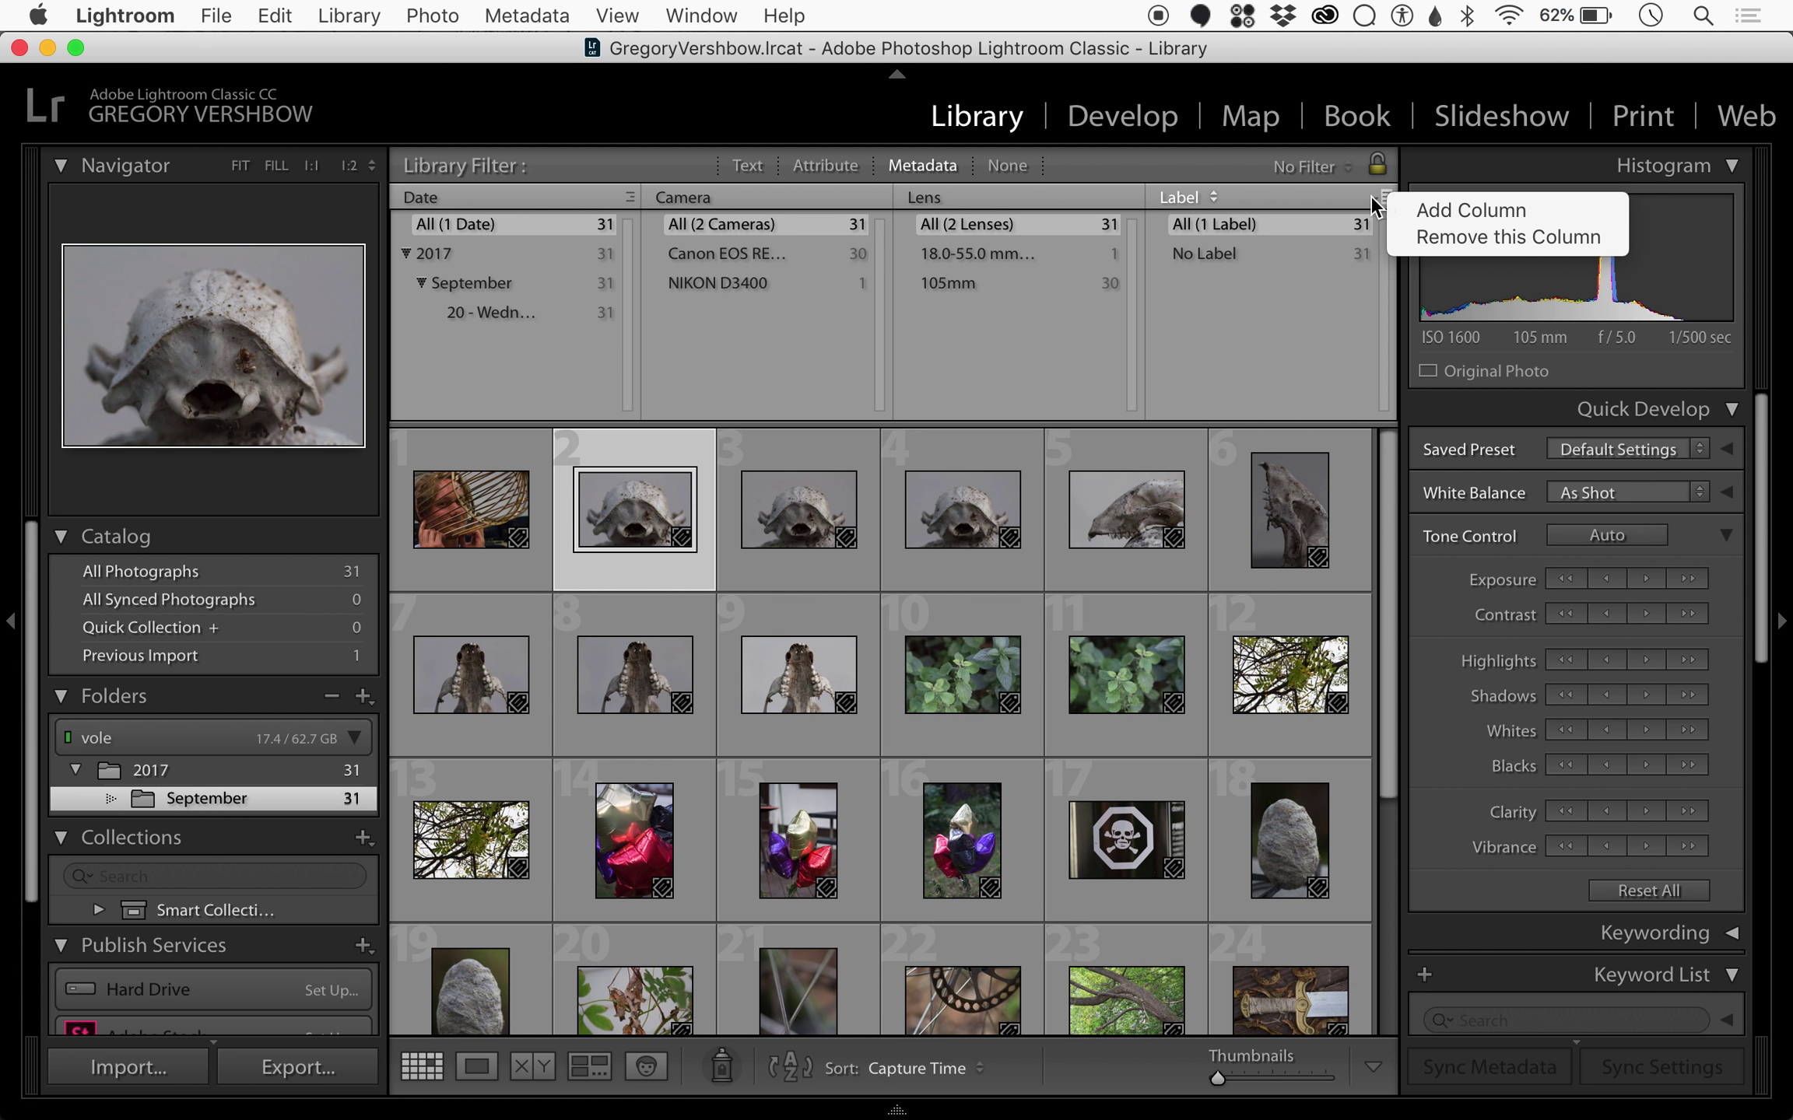
{"action": "left_click", "coordinate": [1354, 195]}
{"action": "left_click", "coordinate": [1372, 199]}
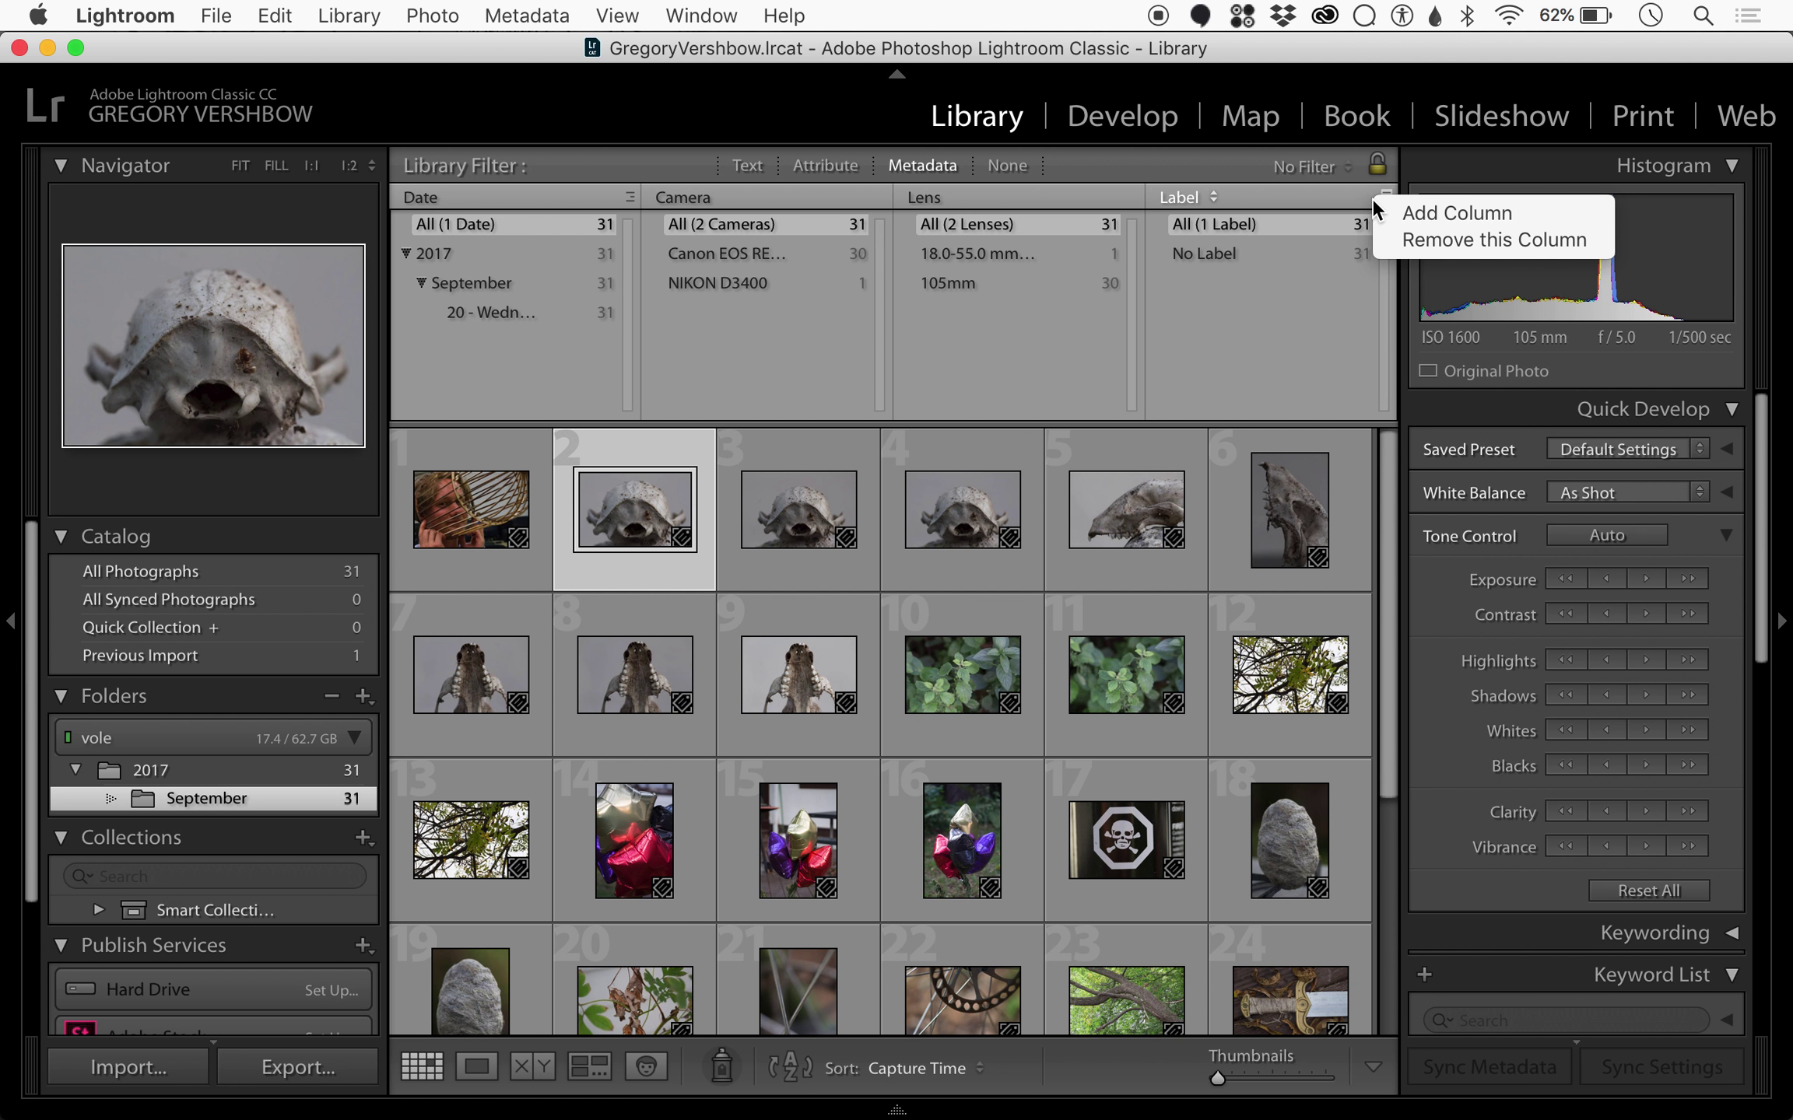
{"action": "left_click", "coordinate": [1371, 197]}
{"action": "left_click", "coordinate": [1203, 200]}
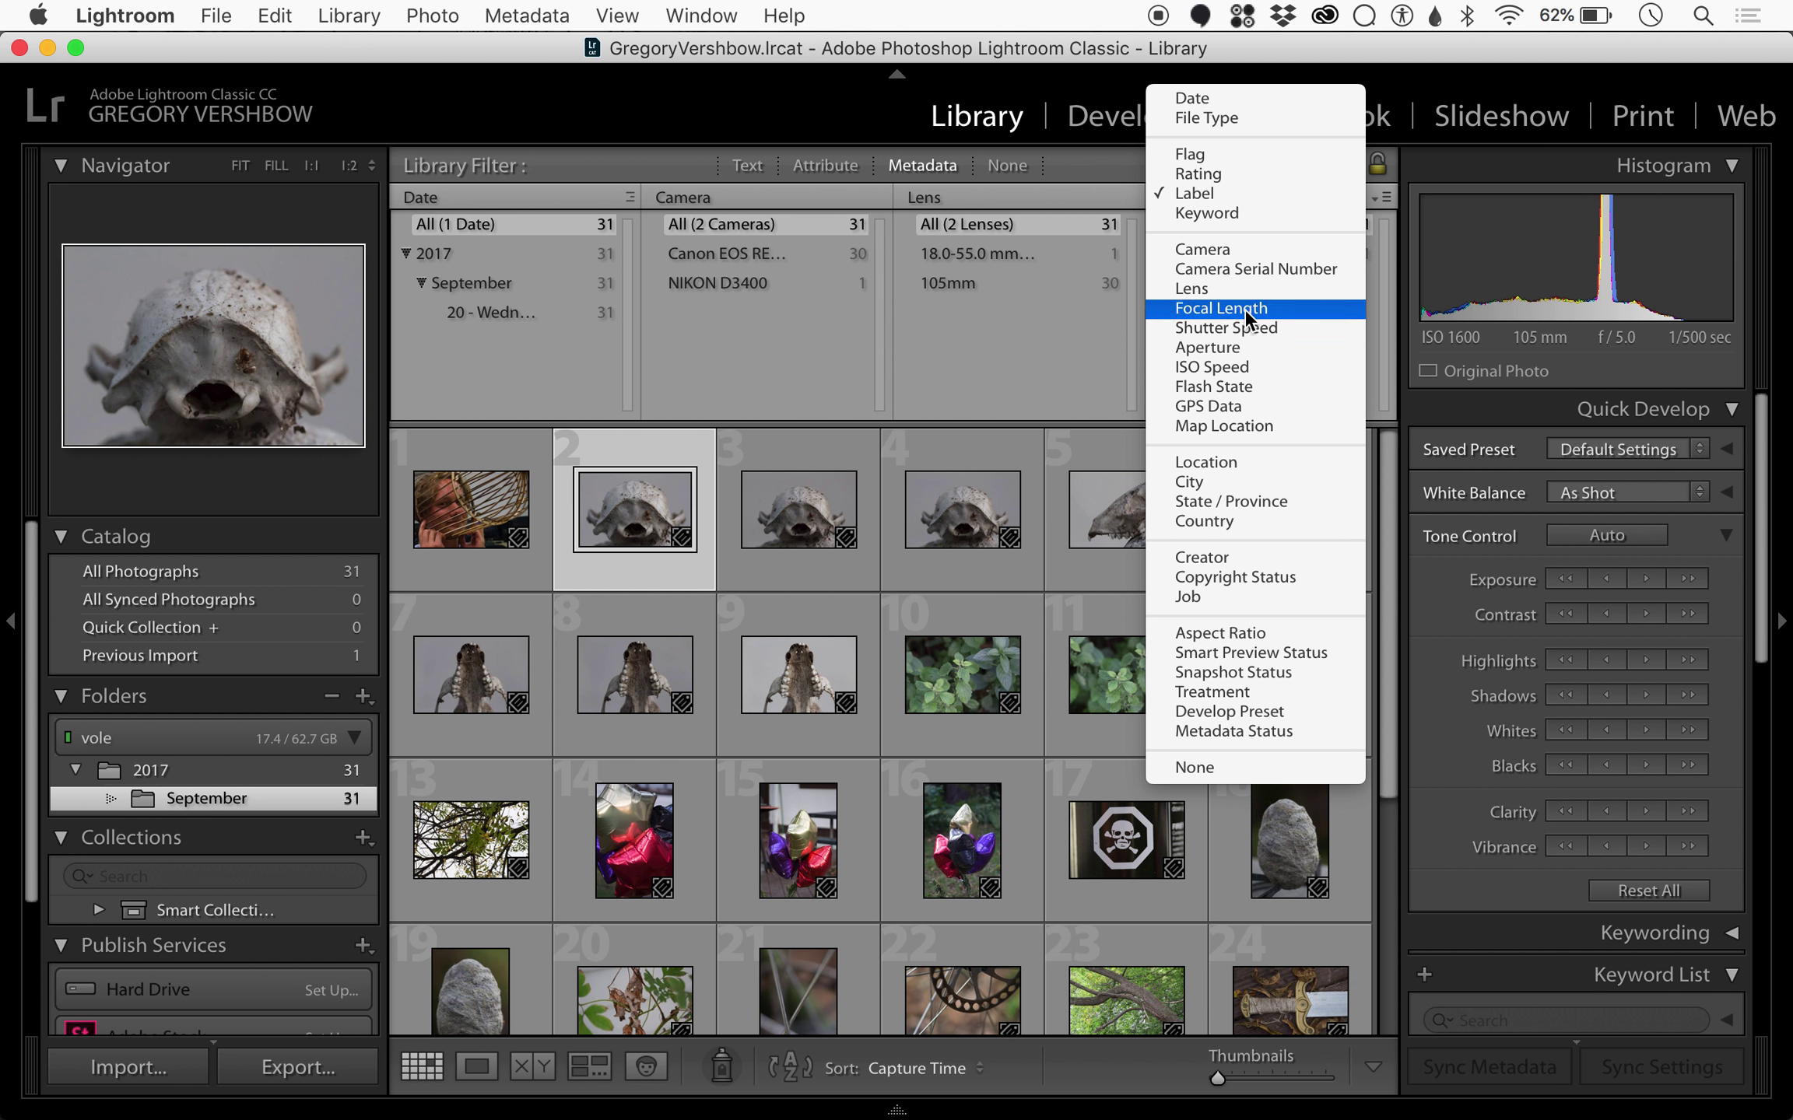
{"action": "left_click", "coordinate": [1223, 366]}
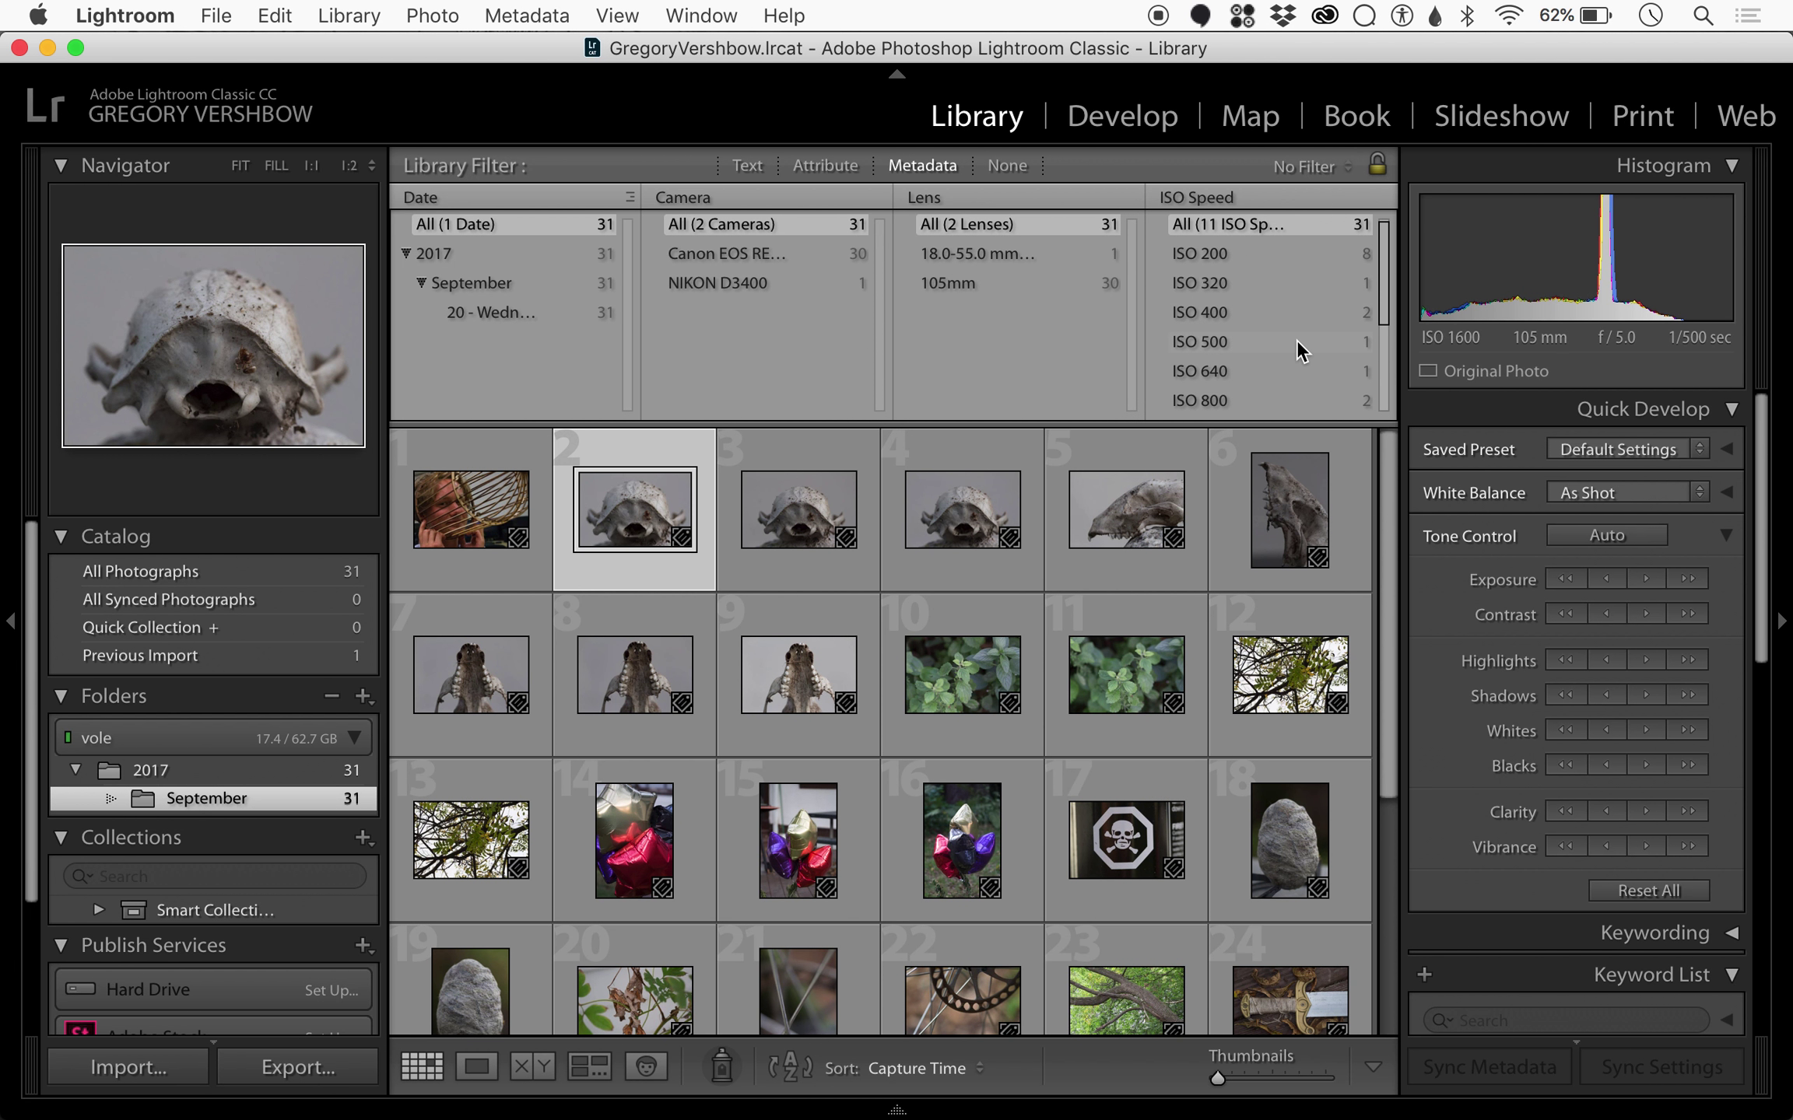
Step: Narrow the grid to the single photo shot at ISO 4000
{"action": "scroll", "coordinate": [1299, 350], "scroll_direction": "down", "scroll_amount": 3}
{"action": "scroll", "coordinate": [1299, 350], "scroll_direction": "up", "scroll_amount": 3}
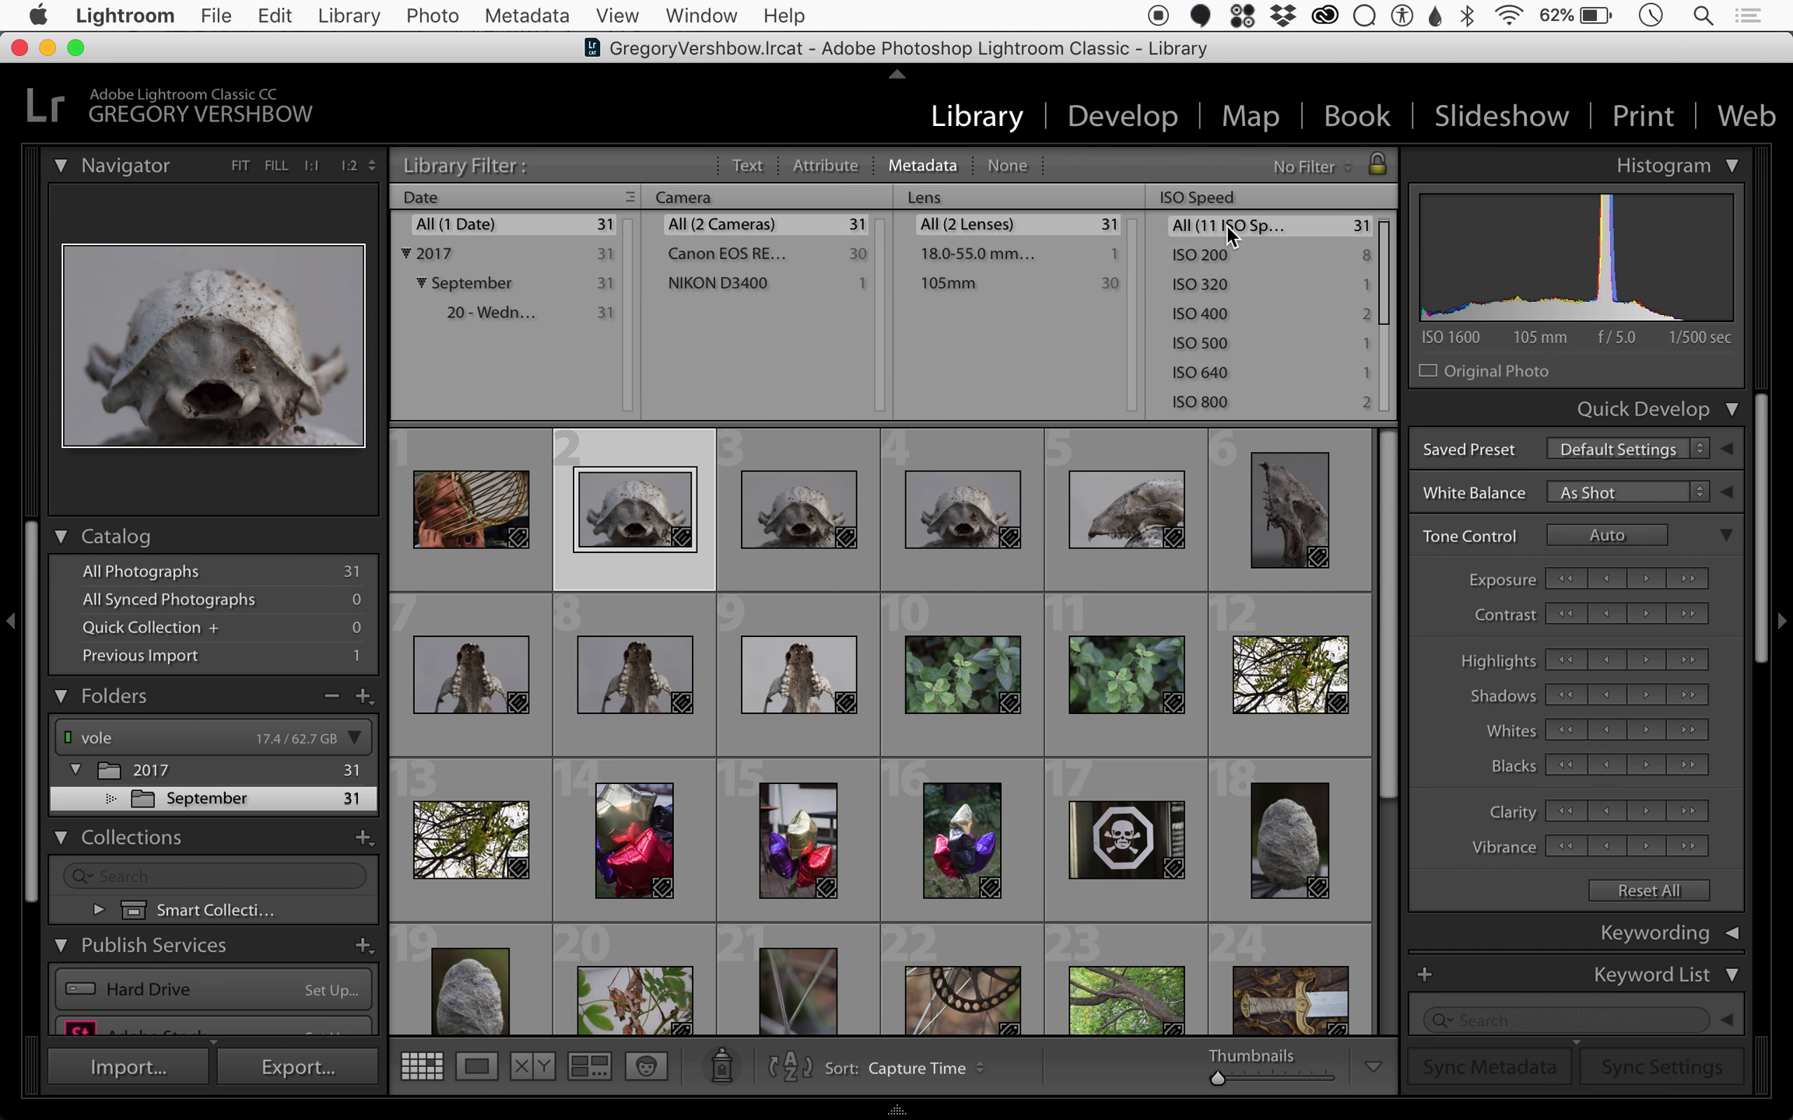
{"action": "scroll", "coordinate": [1252, 334], "scroll_direction": "down", "scroll_amount": 5}
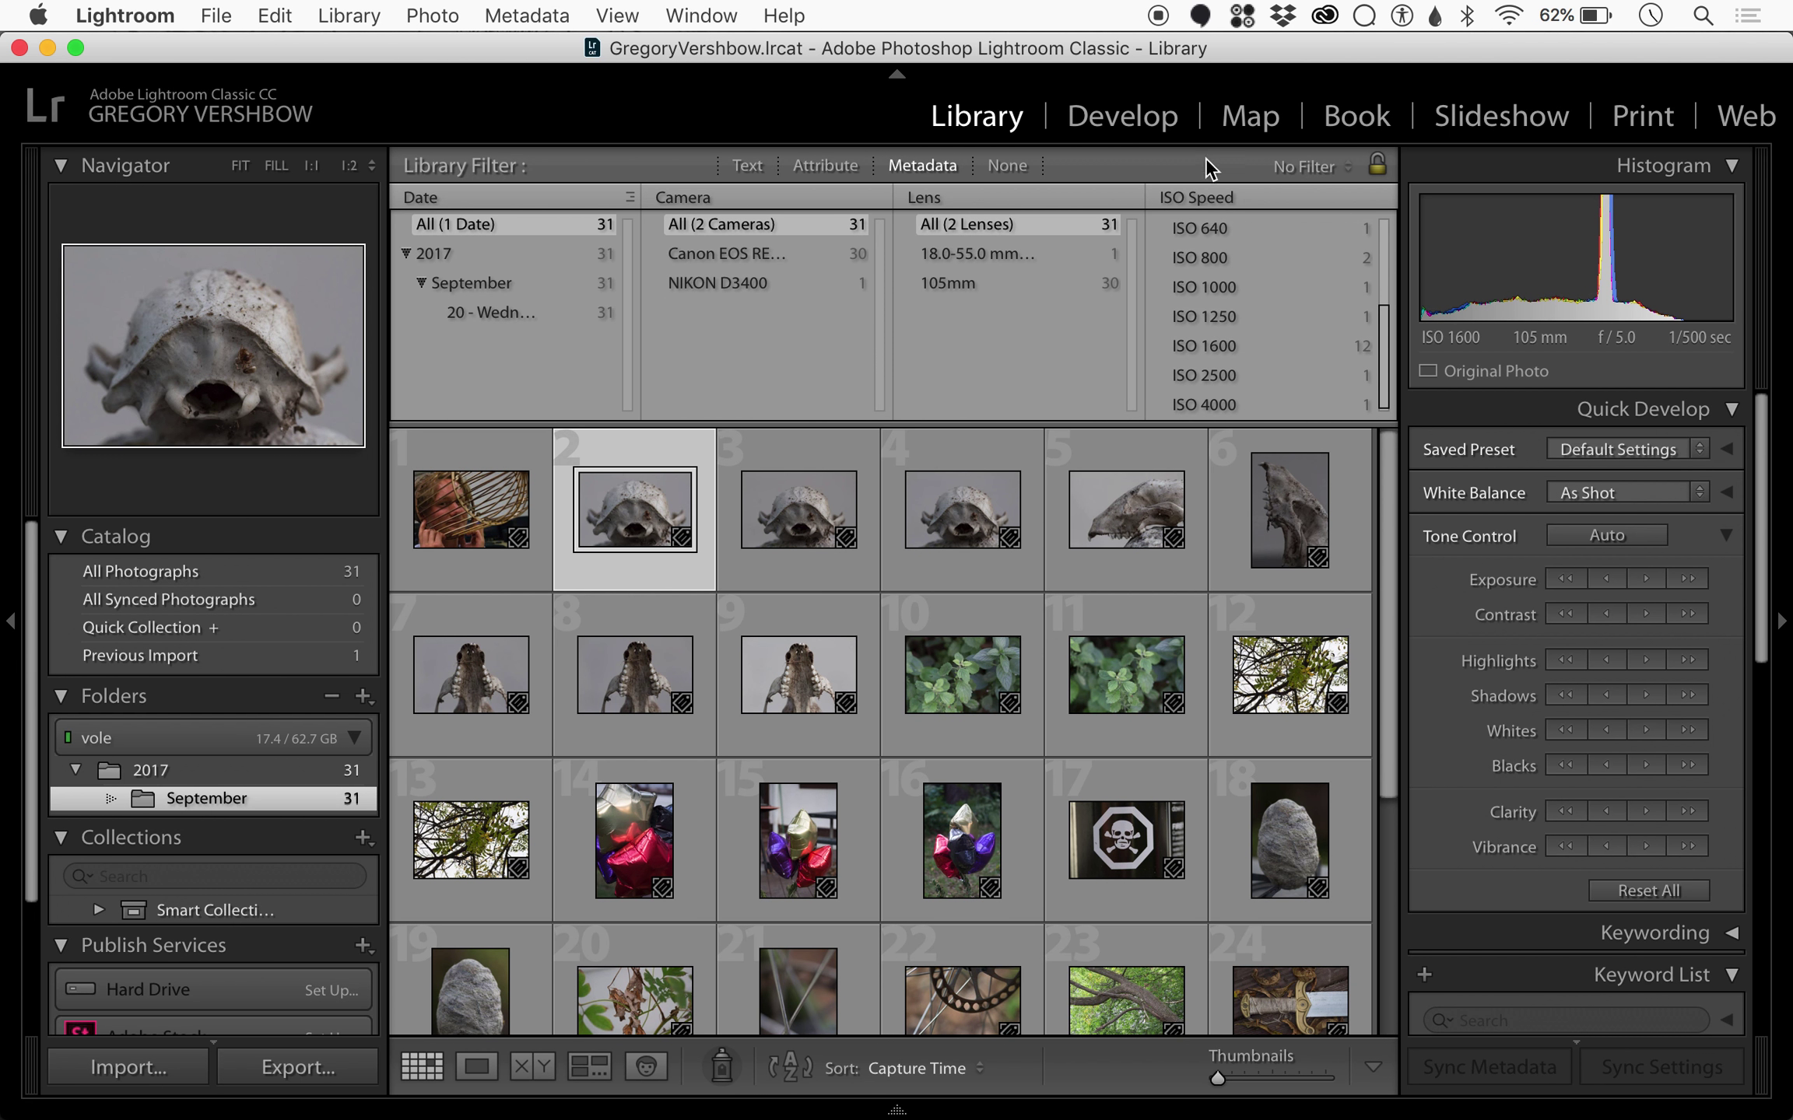
{"action": "left_click", "coordinate": [1192, 409]}
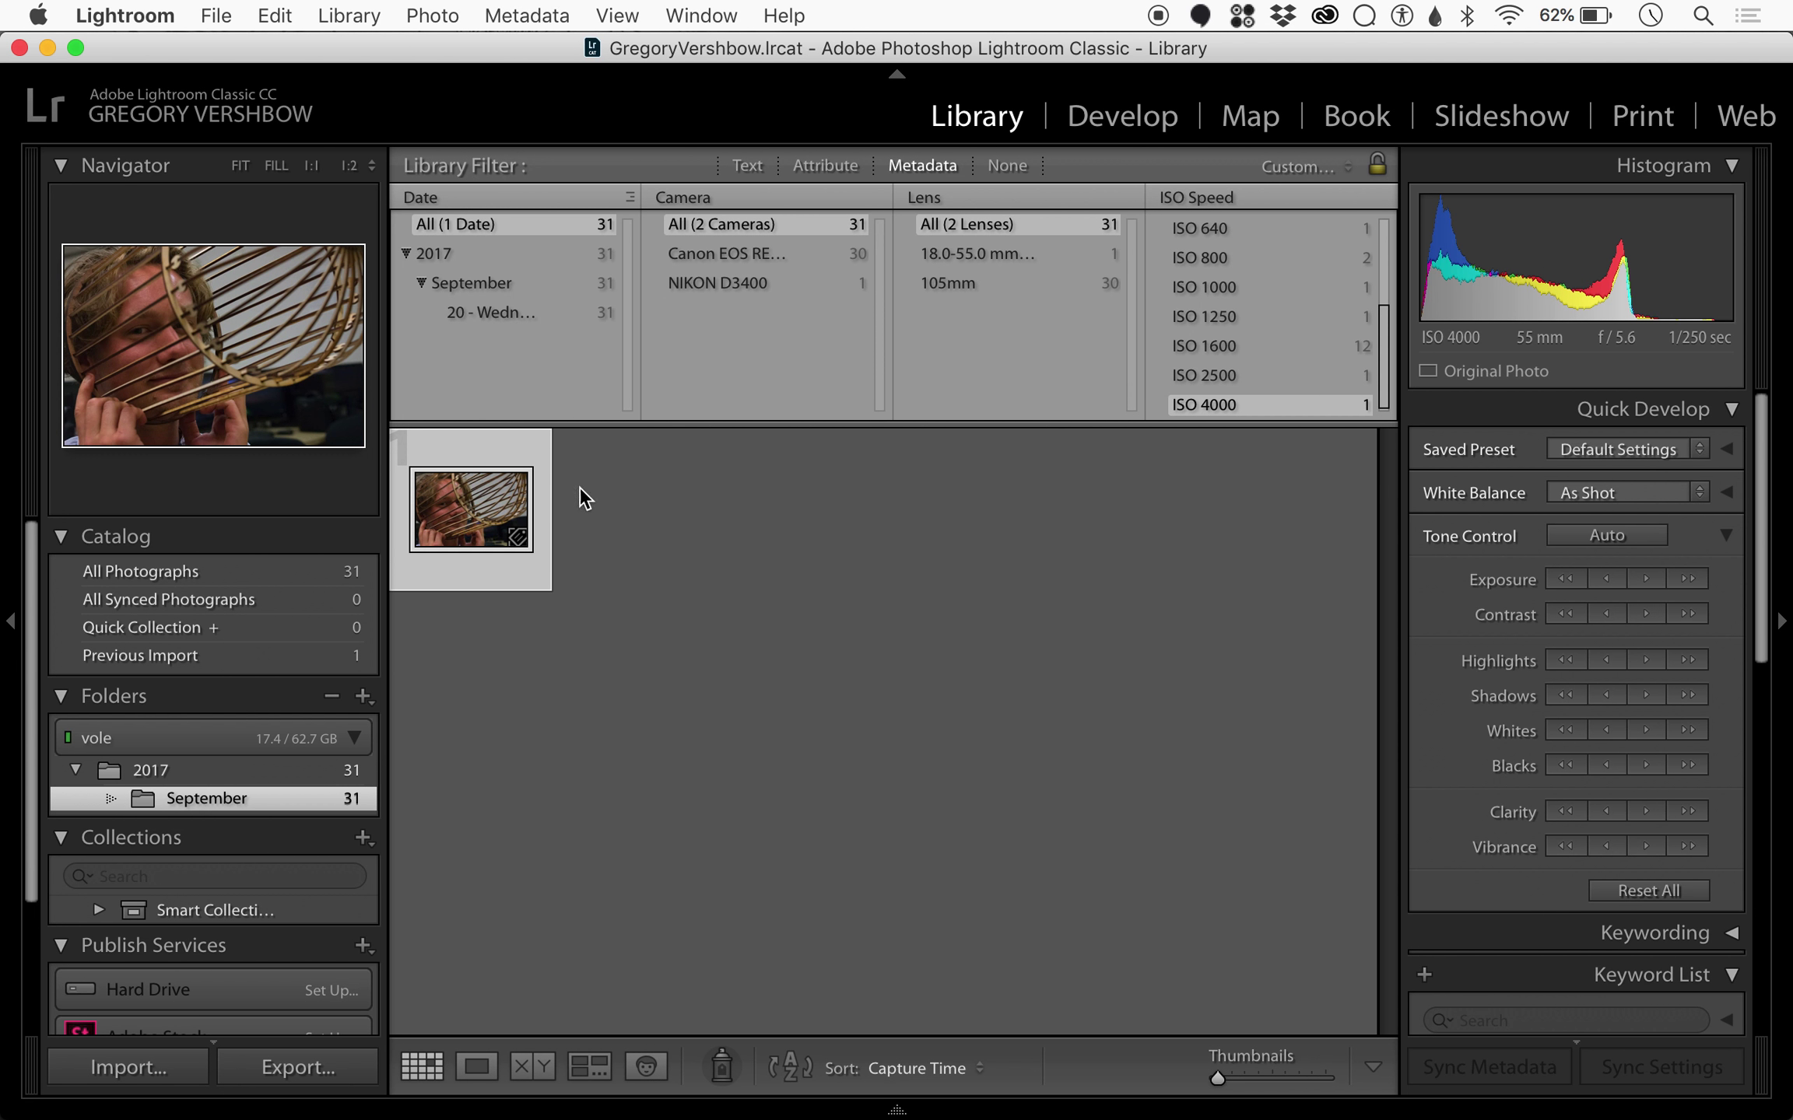
{"action": "double_click", "coordinate": [502, 490]}
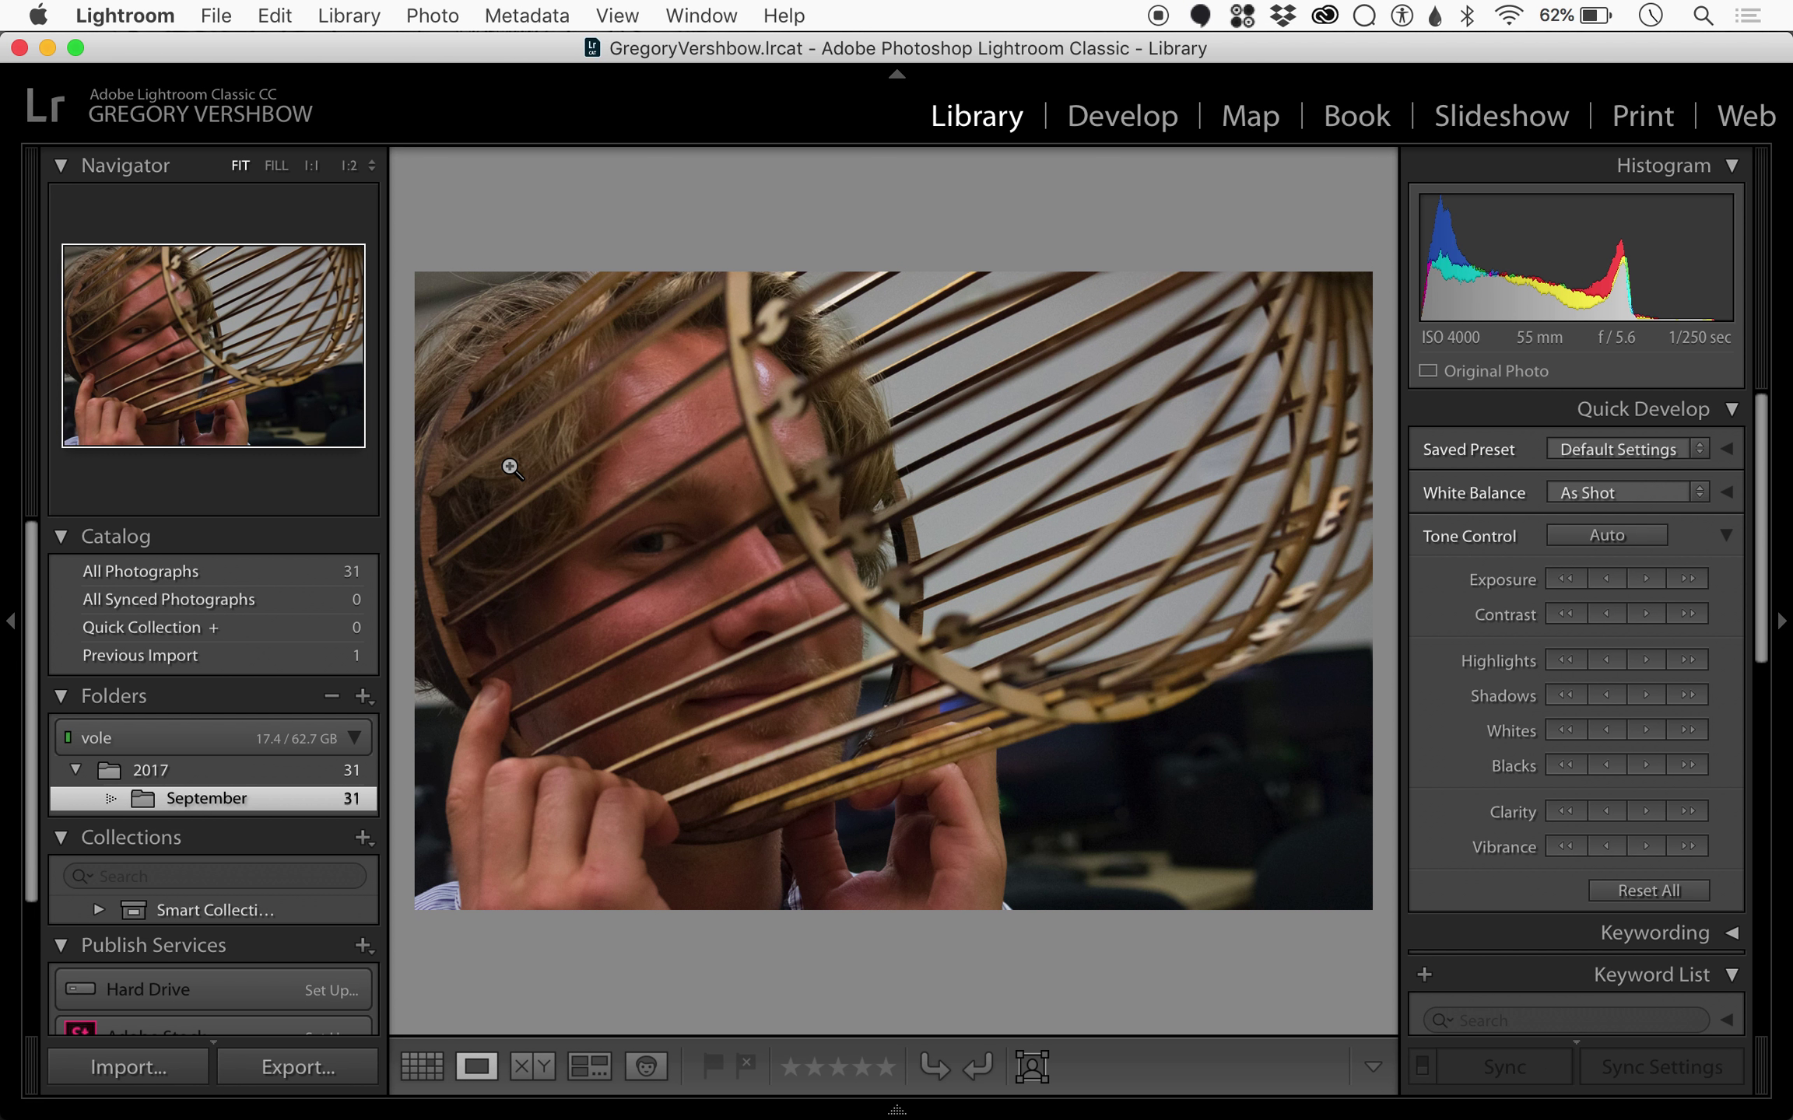
{"action": "left_click", "coordinate": [730, 484]}
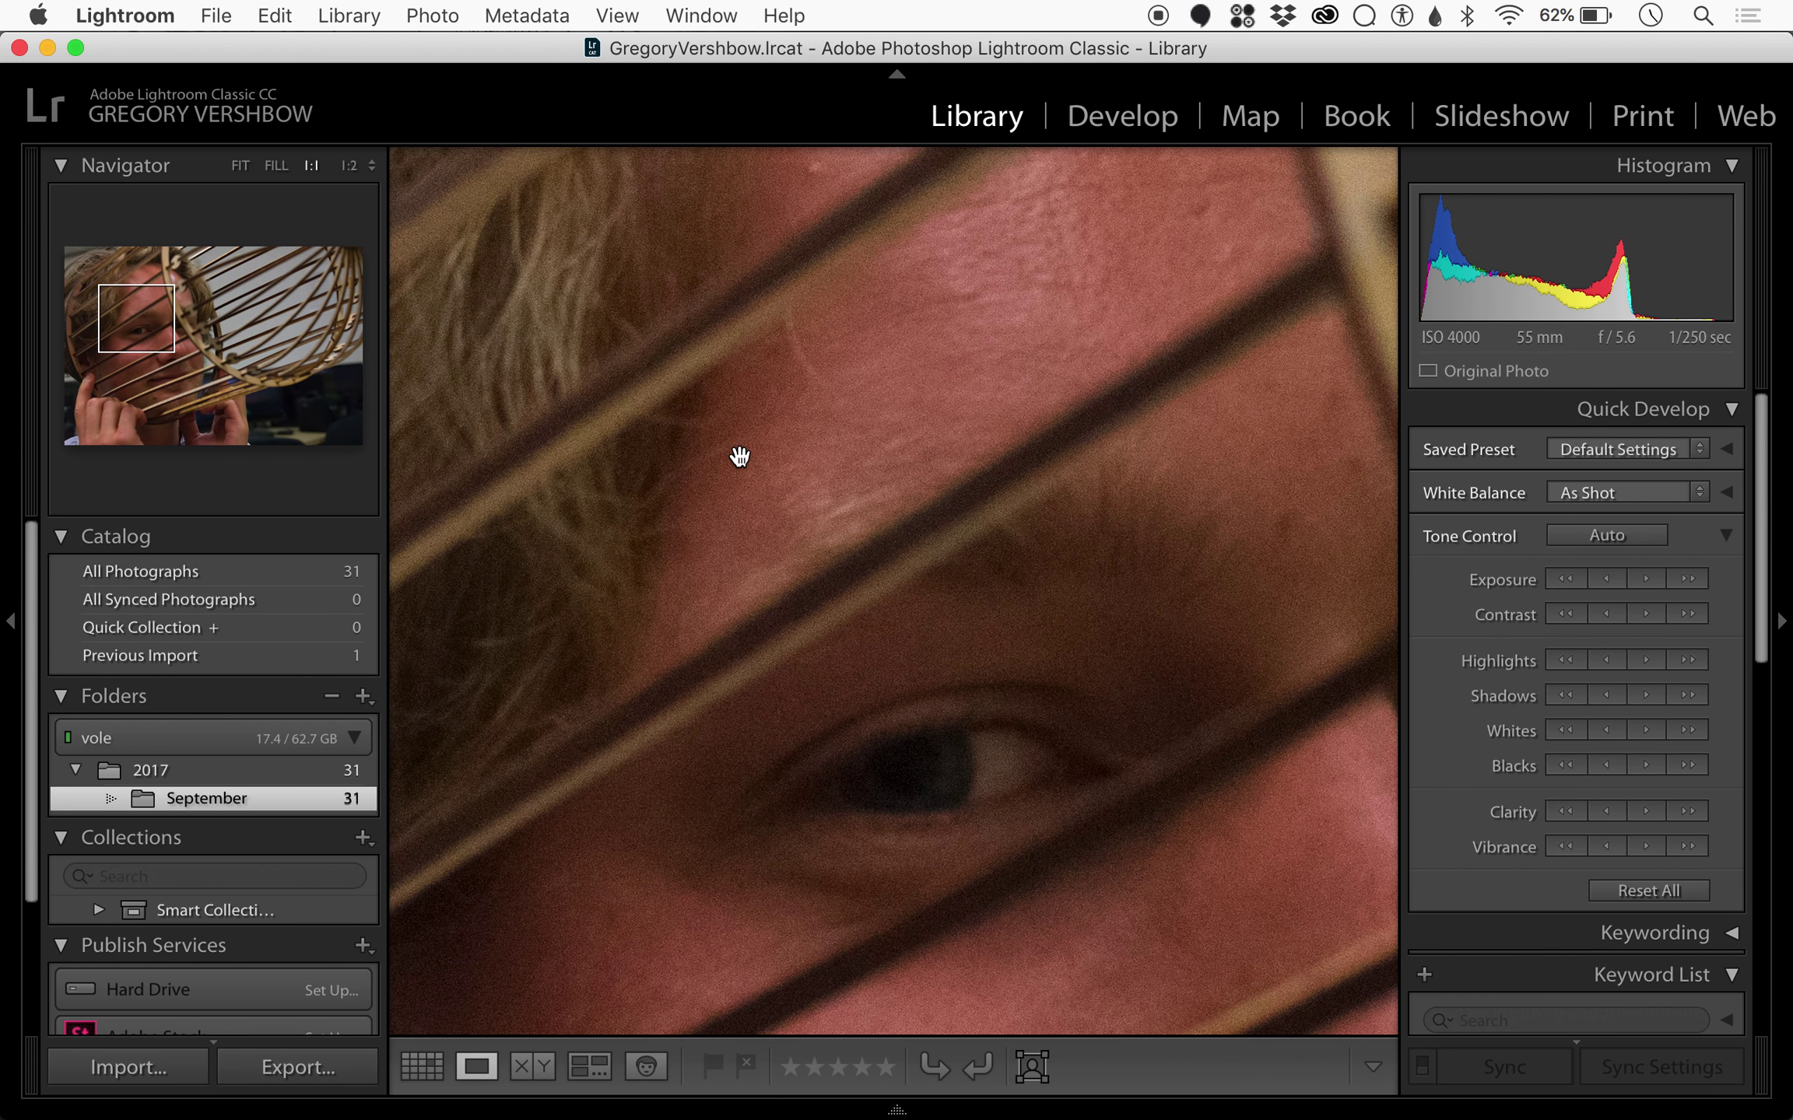
{"action": "left_click", "coordinate": [430, 1063]}
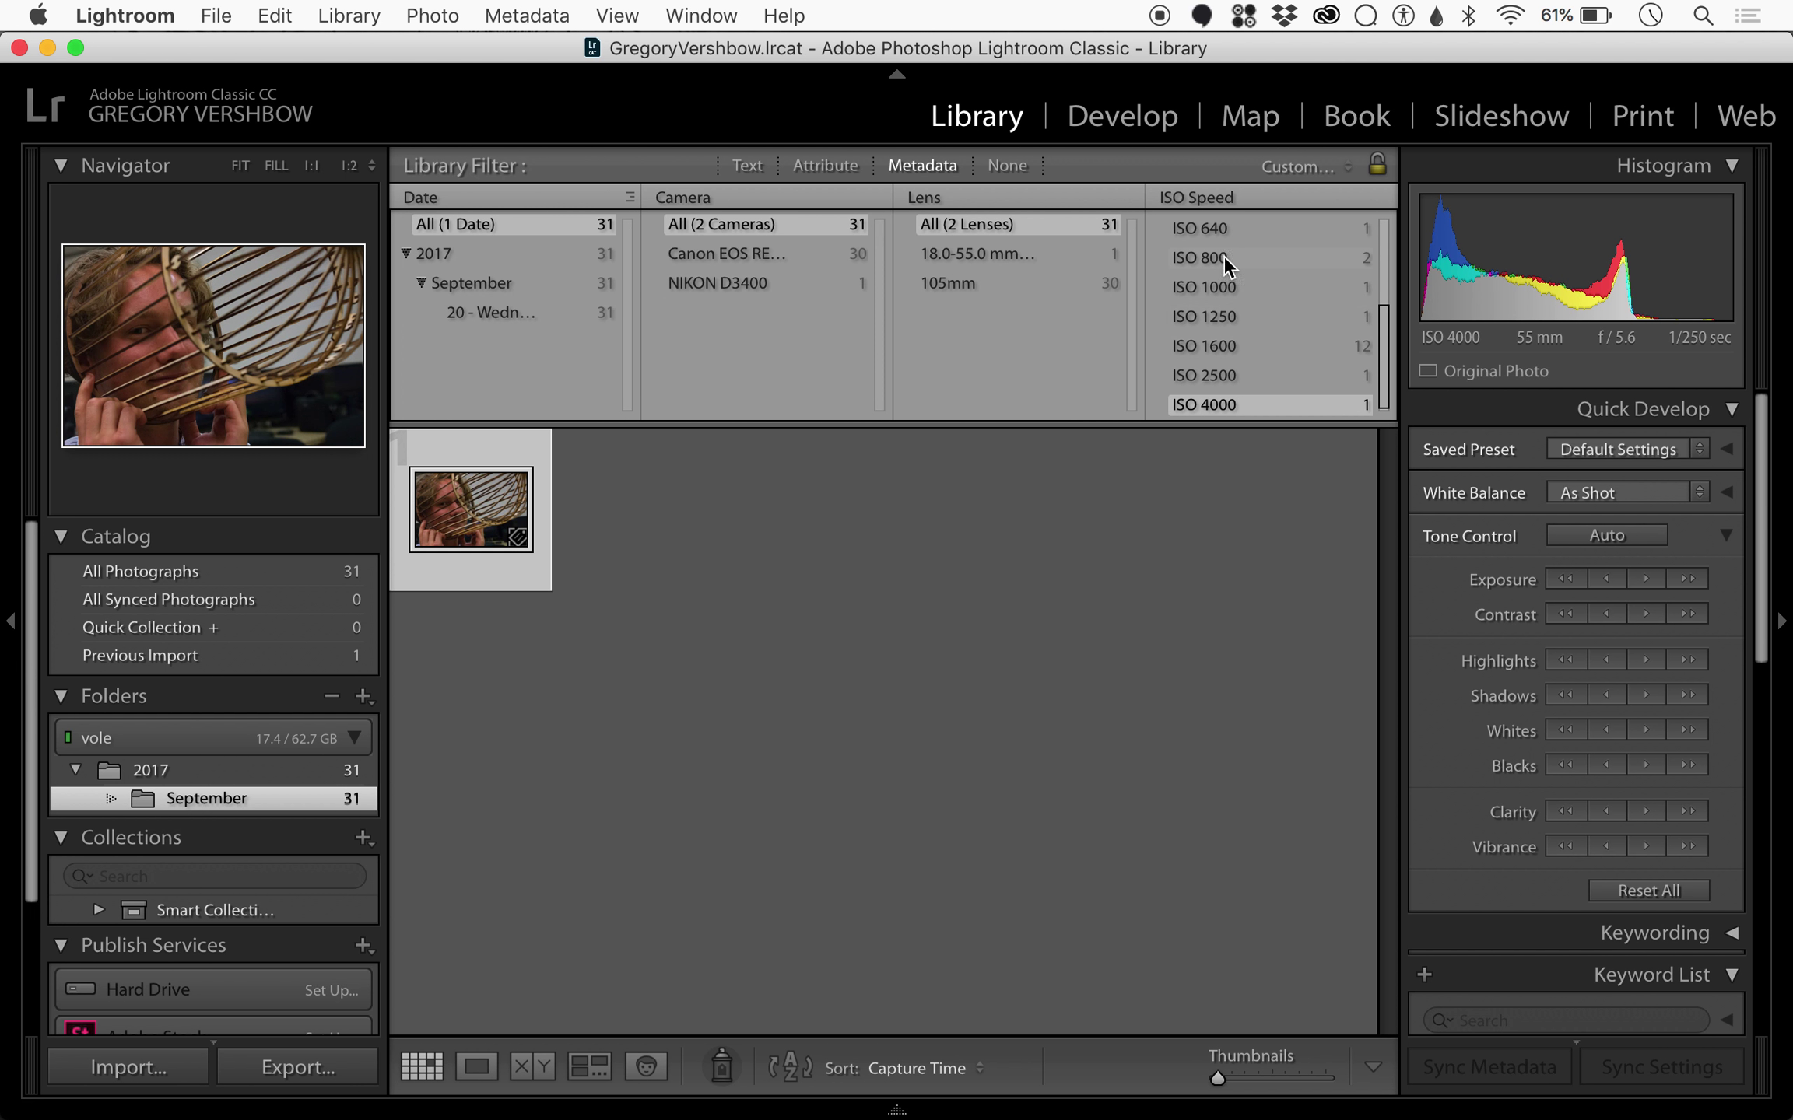
Step: Clear the ISO filter, set the Library Filter to None, and enlarge thumbnails to four columns
{"action": "scroll", "coordinate": [1255, 247], "scroll_direction": "up", "scroll_amount": 5}
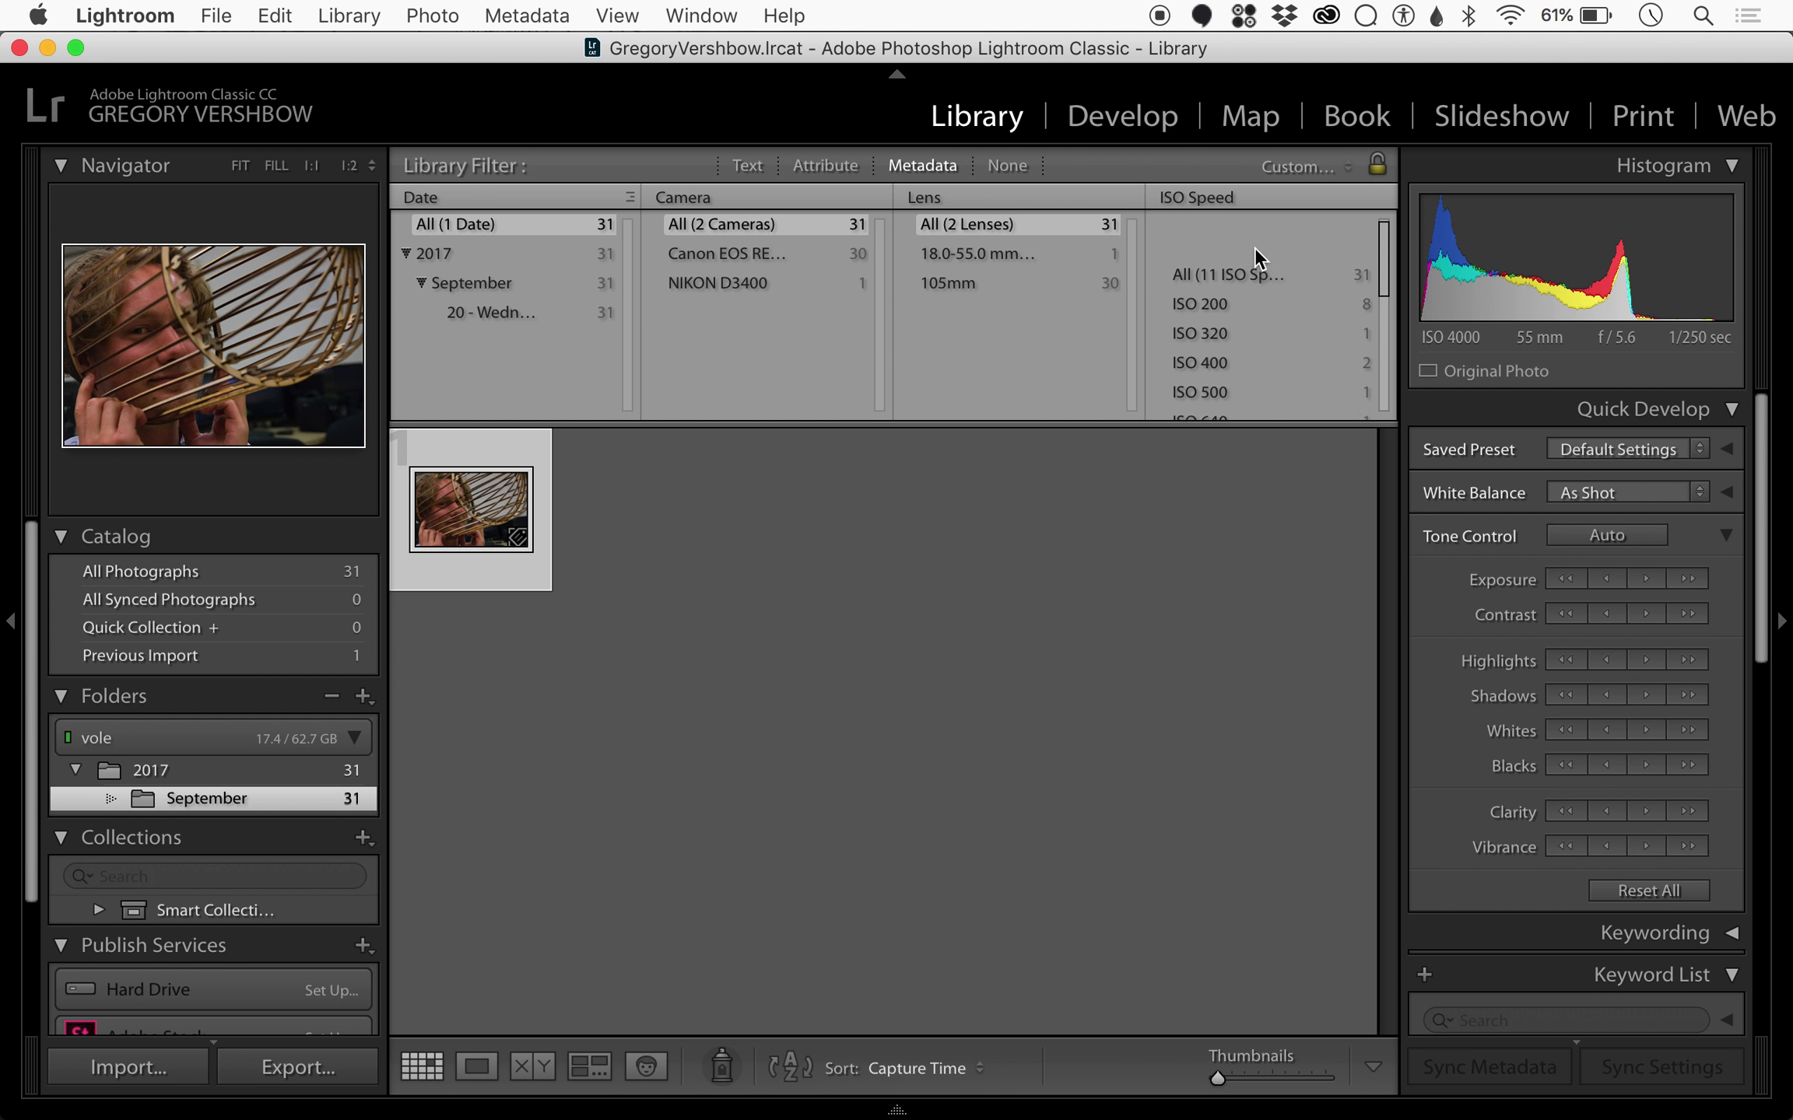
{"action": "left_click", "coordinate": [1215, 222]}
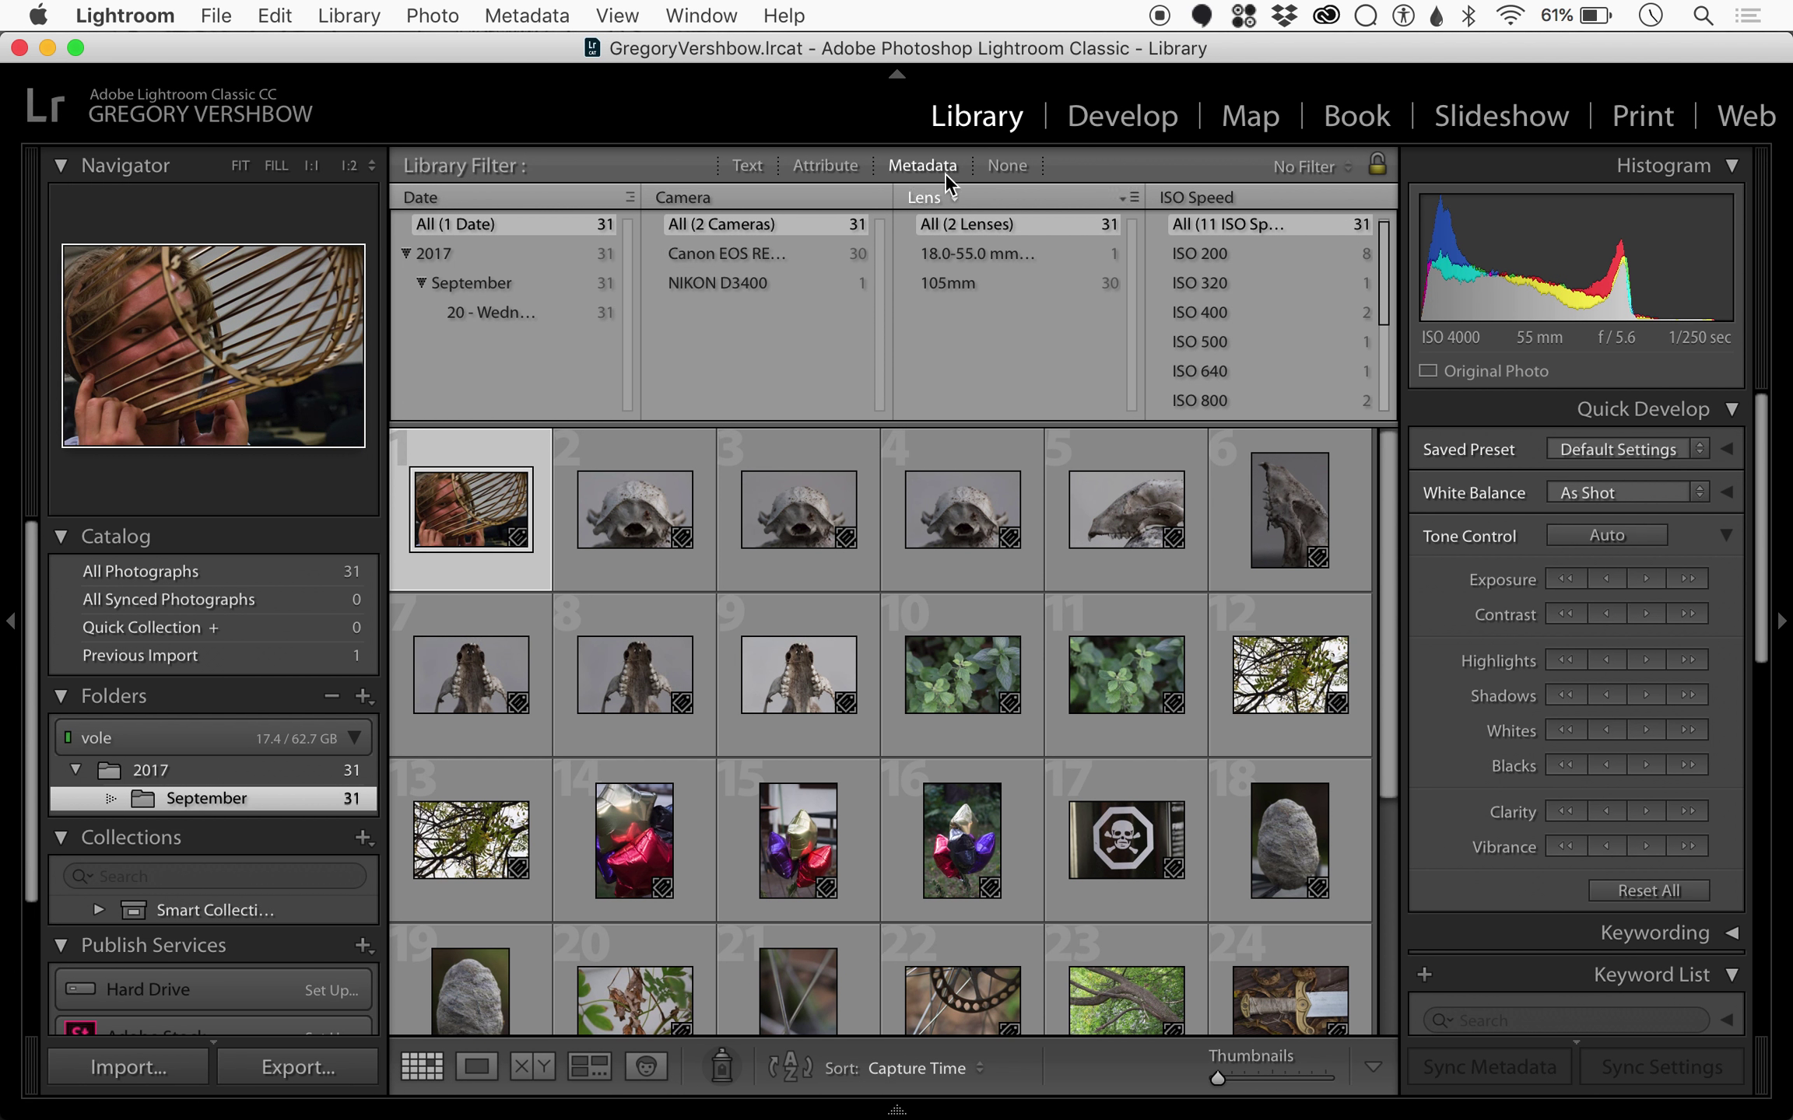
{"action": "left_click", "coordinate": [922, 165]}
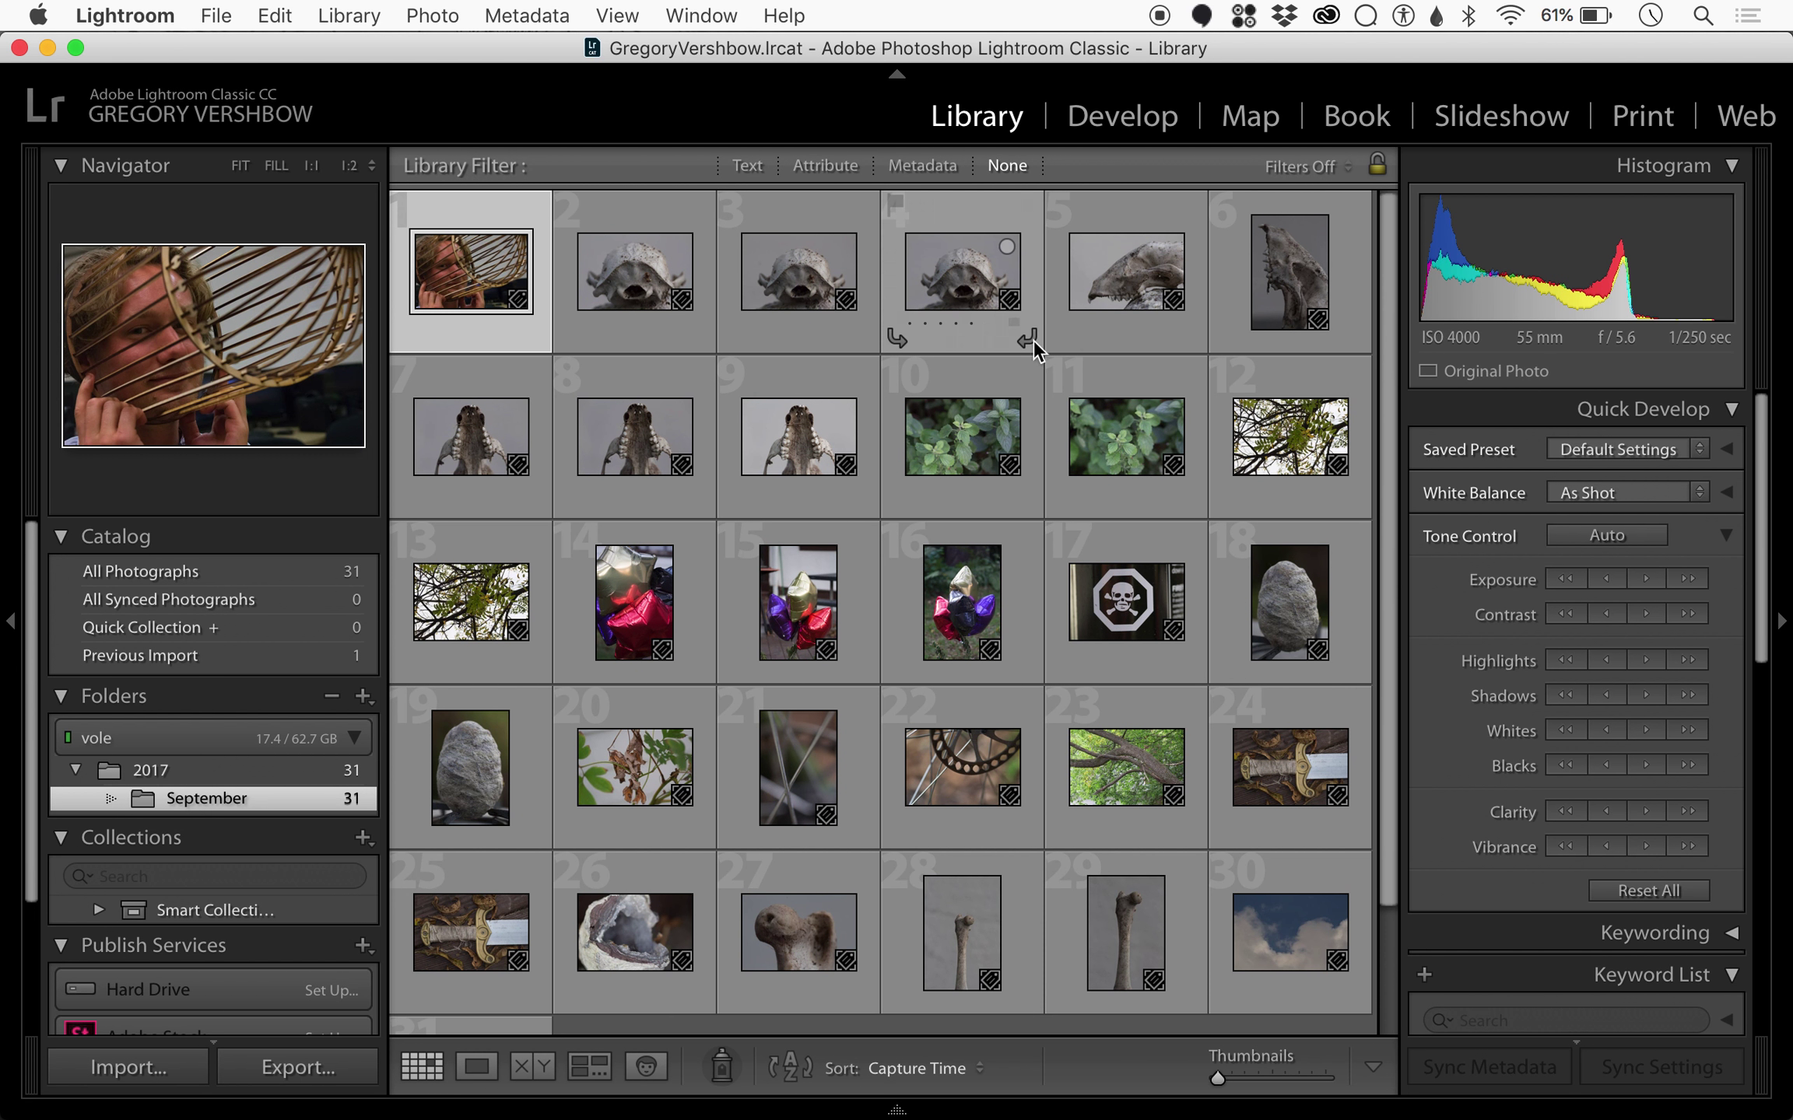
{"action": "mouse_move", "coordinate": [1182, 327]}
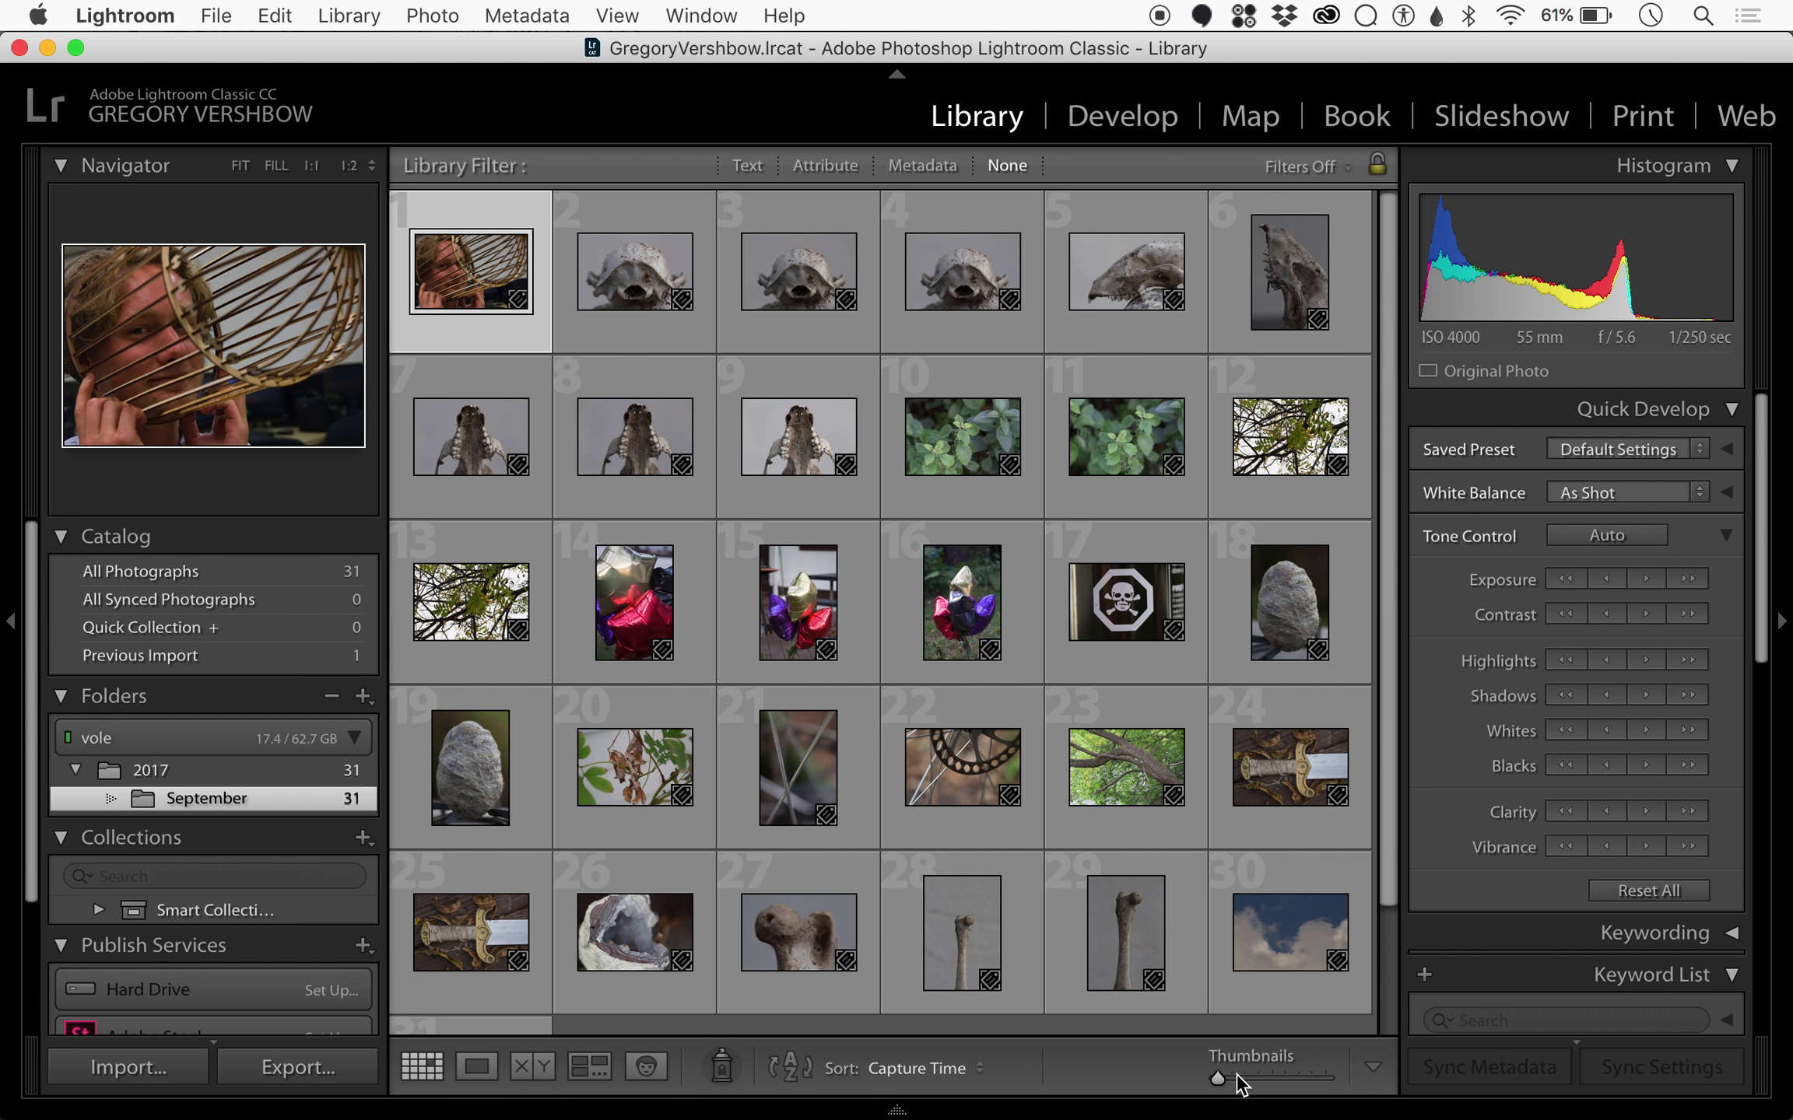
{"action": "left_click_drag", "start_coordinate": [1218, 1078], "coordinate": [1253, 1081]}
Step: Raise the vertical skull photo's exposure and contrast with Quick Develop
{"action": "left_click", "coordinate": [739, 560]}
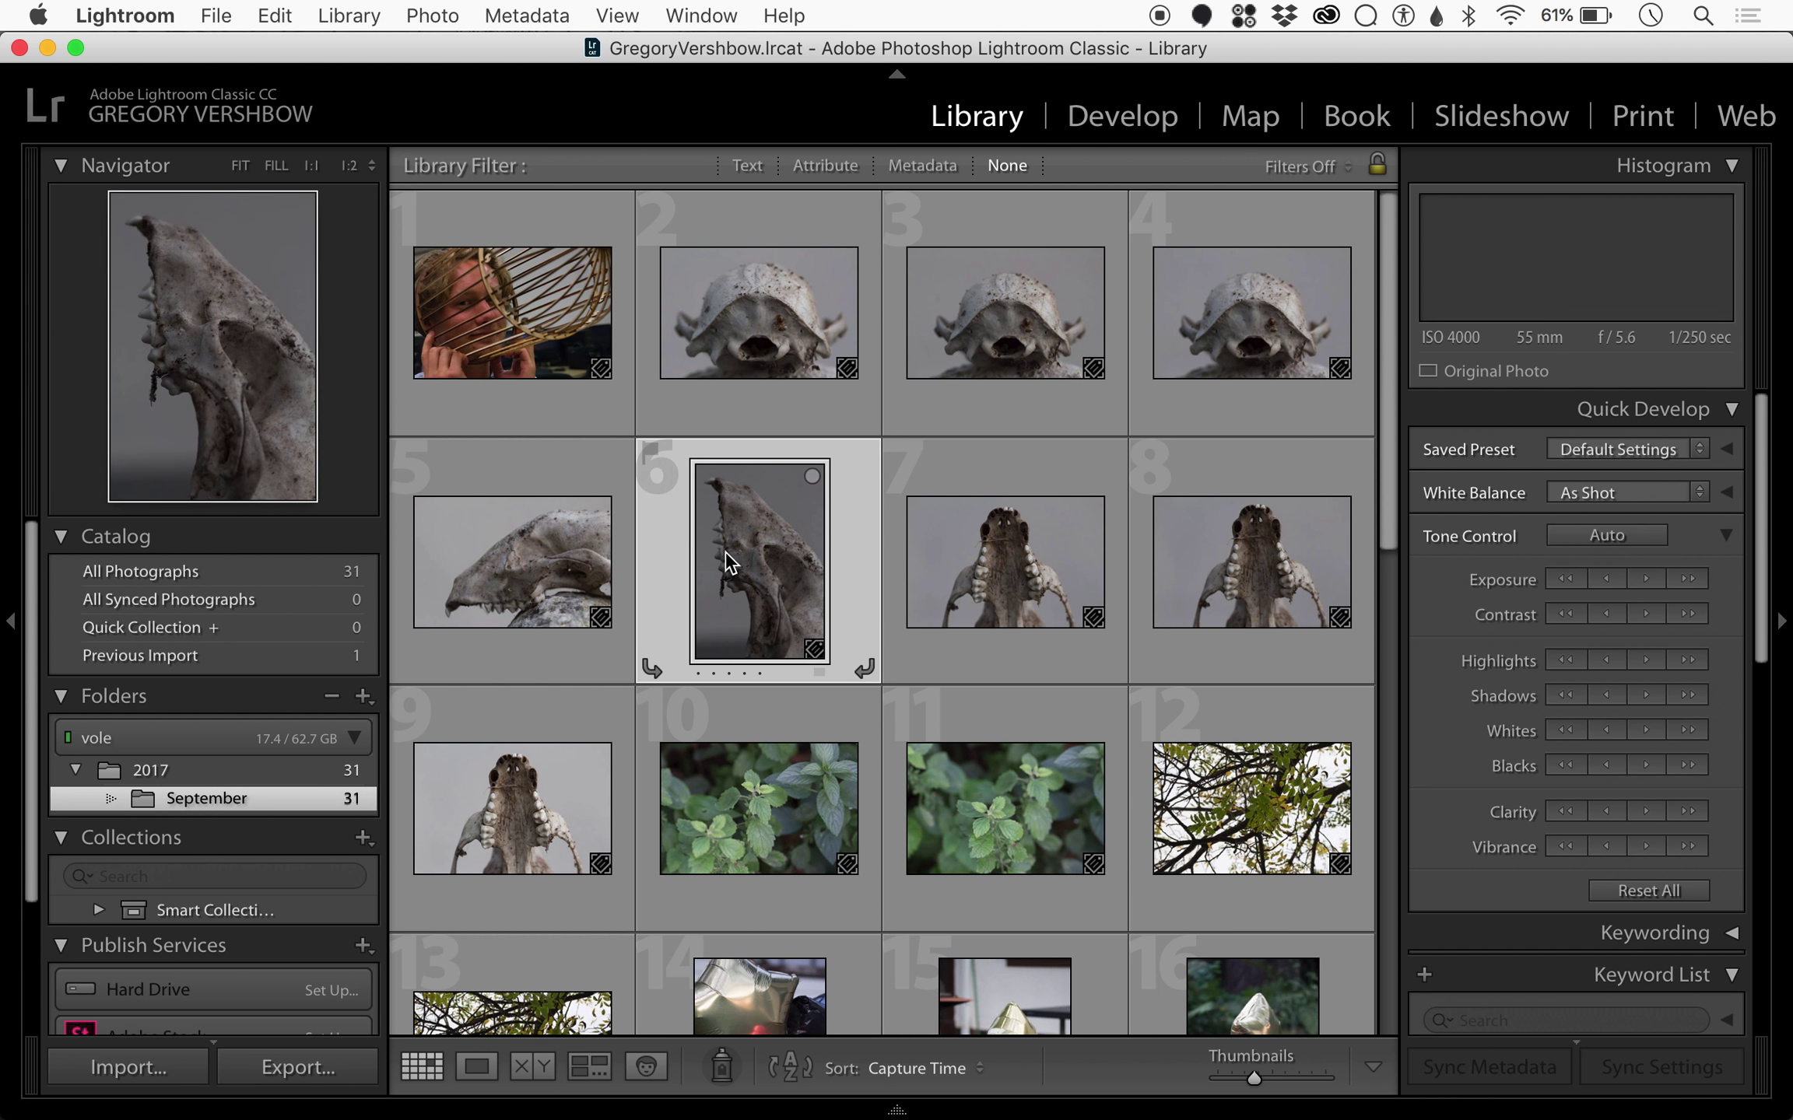
{"action": "left_click", "coordinate": [1680, 578]}
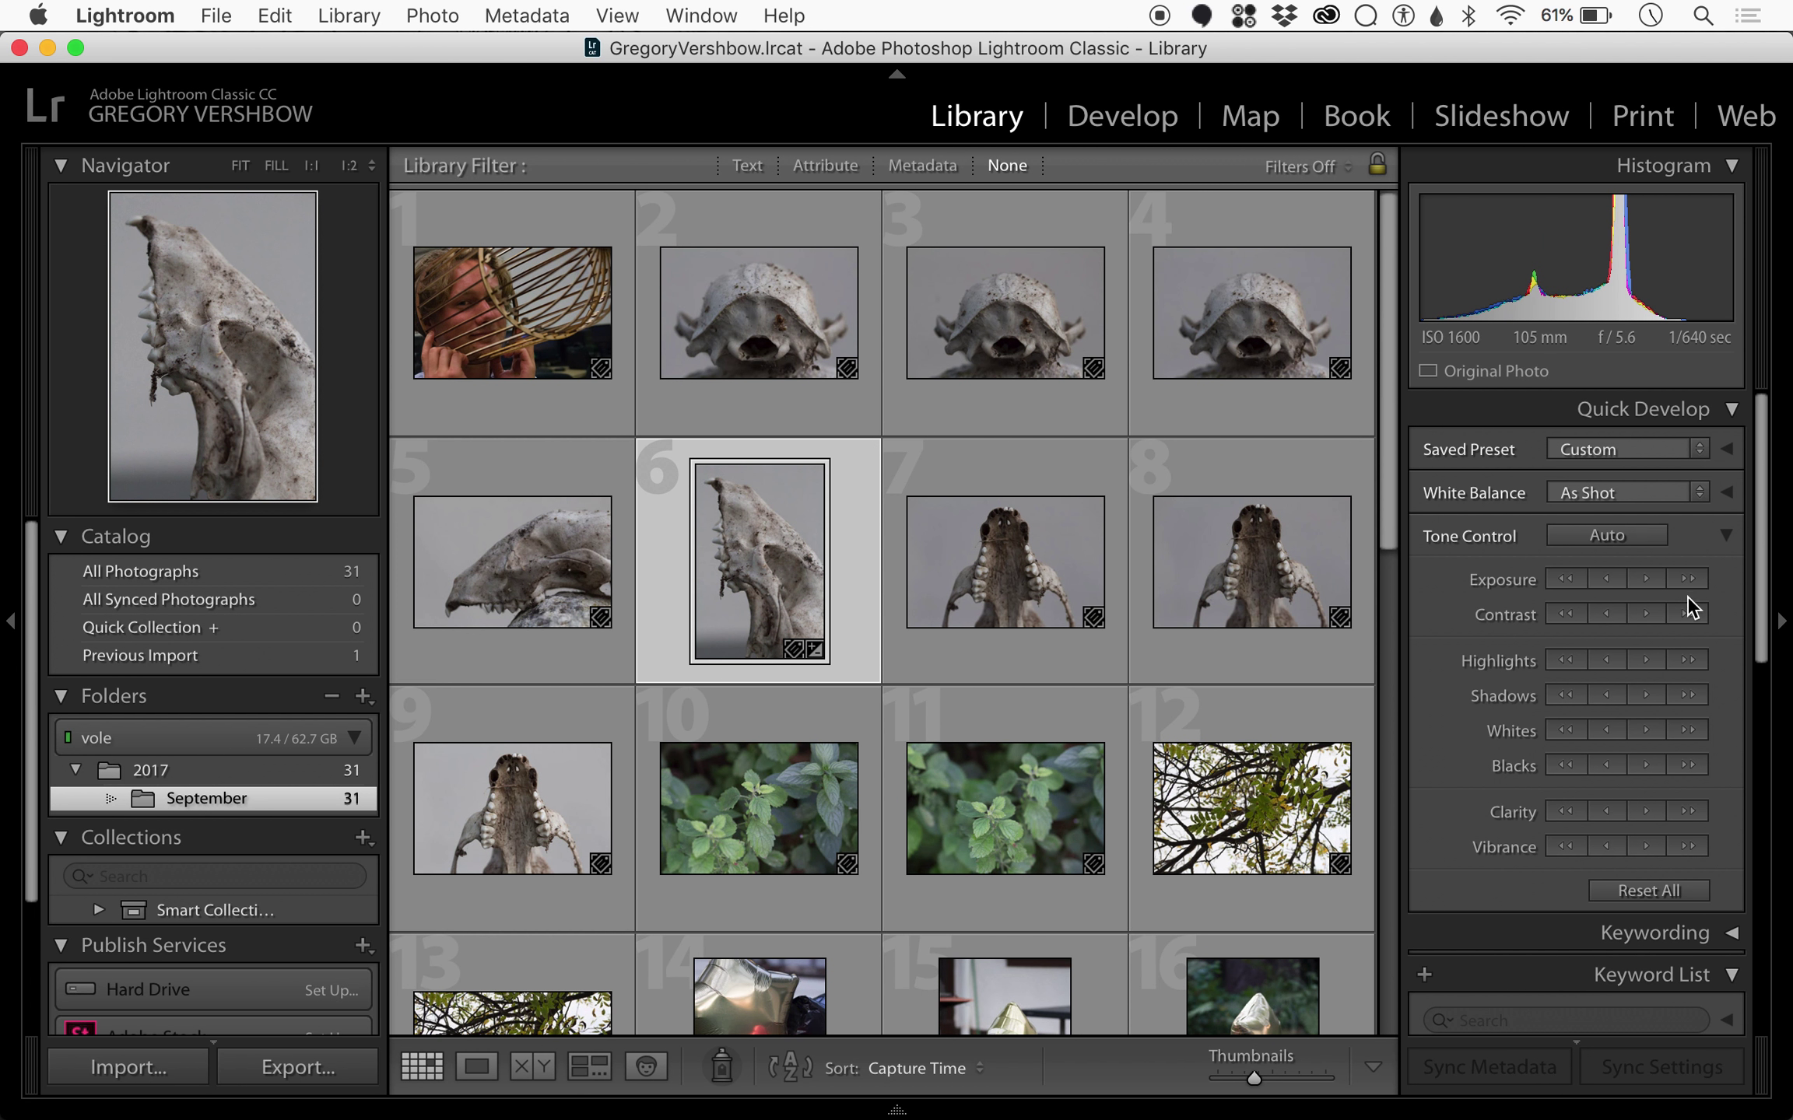
{"action": "left_click", "coordinate": [1688, 611]}
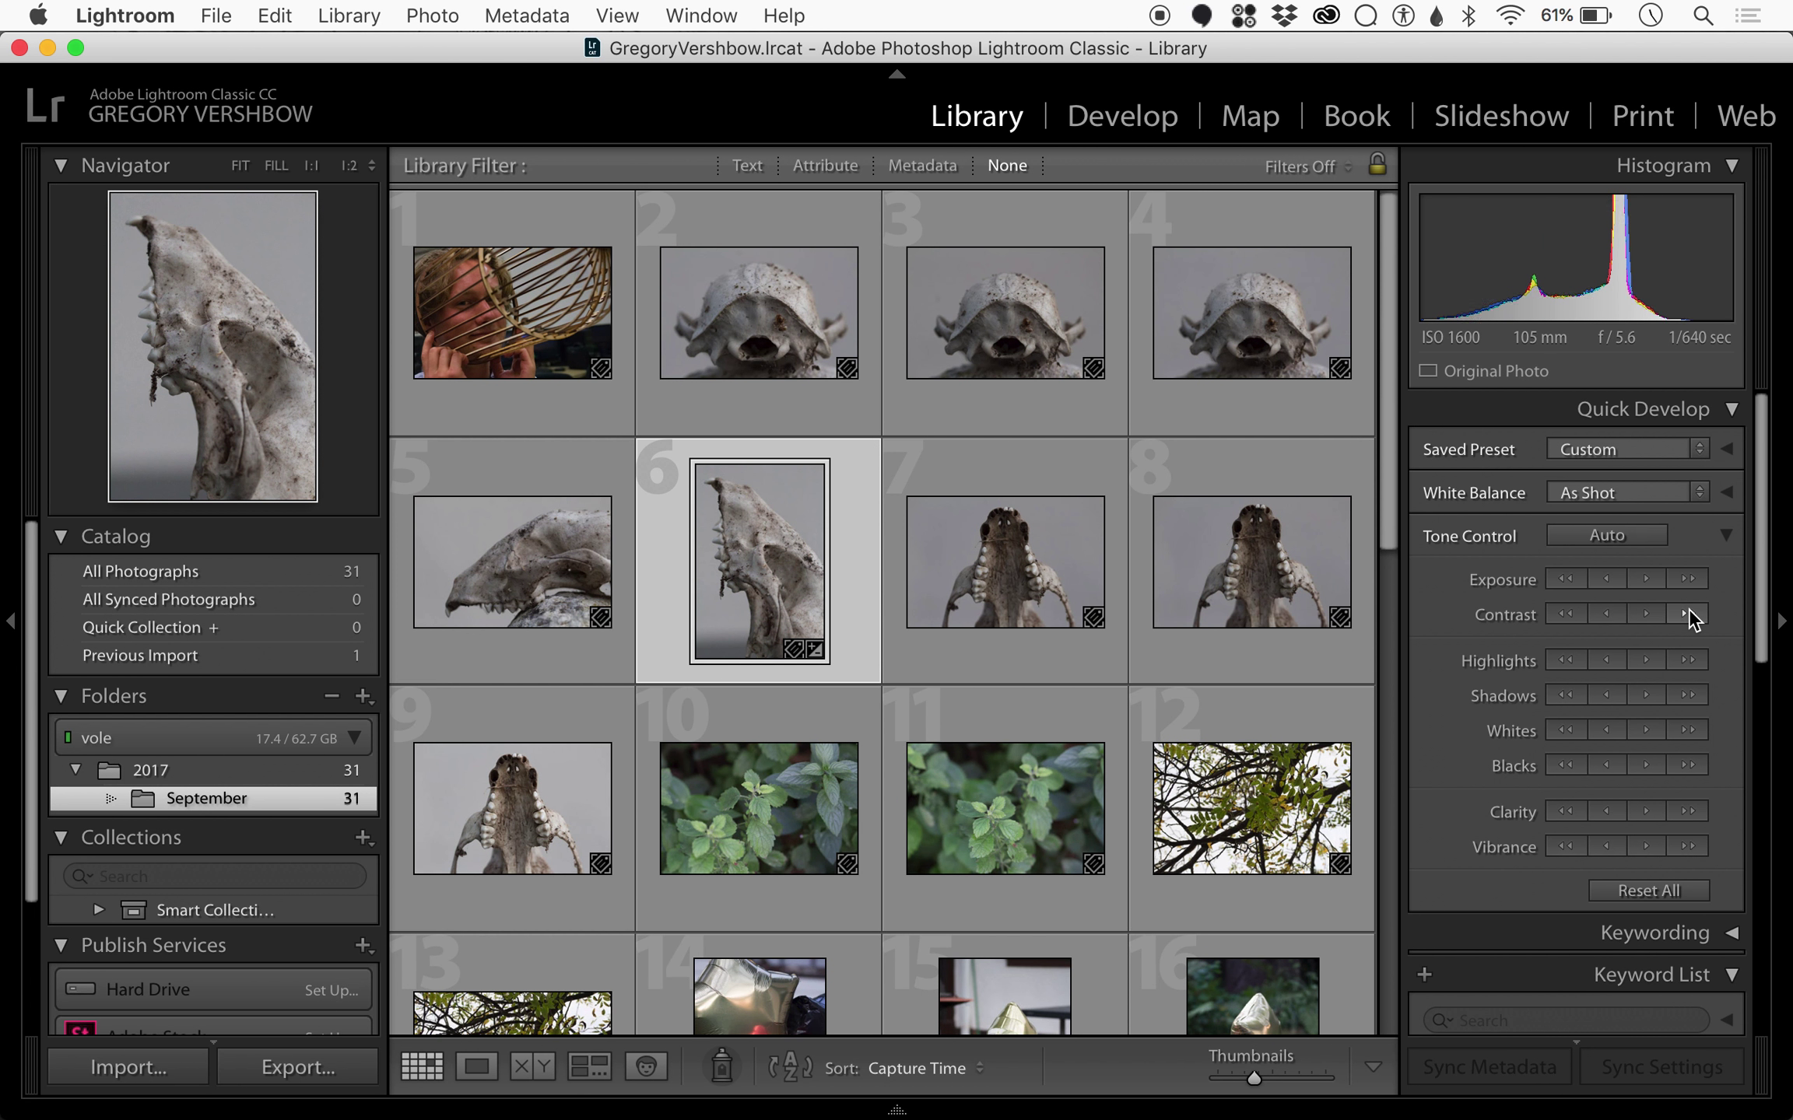
Step: Open the skull photo in Loupe view, fit it, and raise its exposure about a stop
{"action": "double_click", "coordinate": [774, 570]}
{"action": "left_click", "coordinate": [965, 598]}
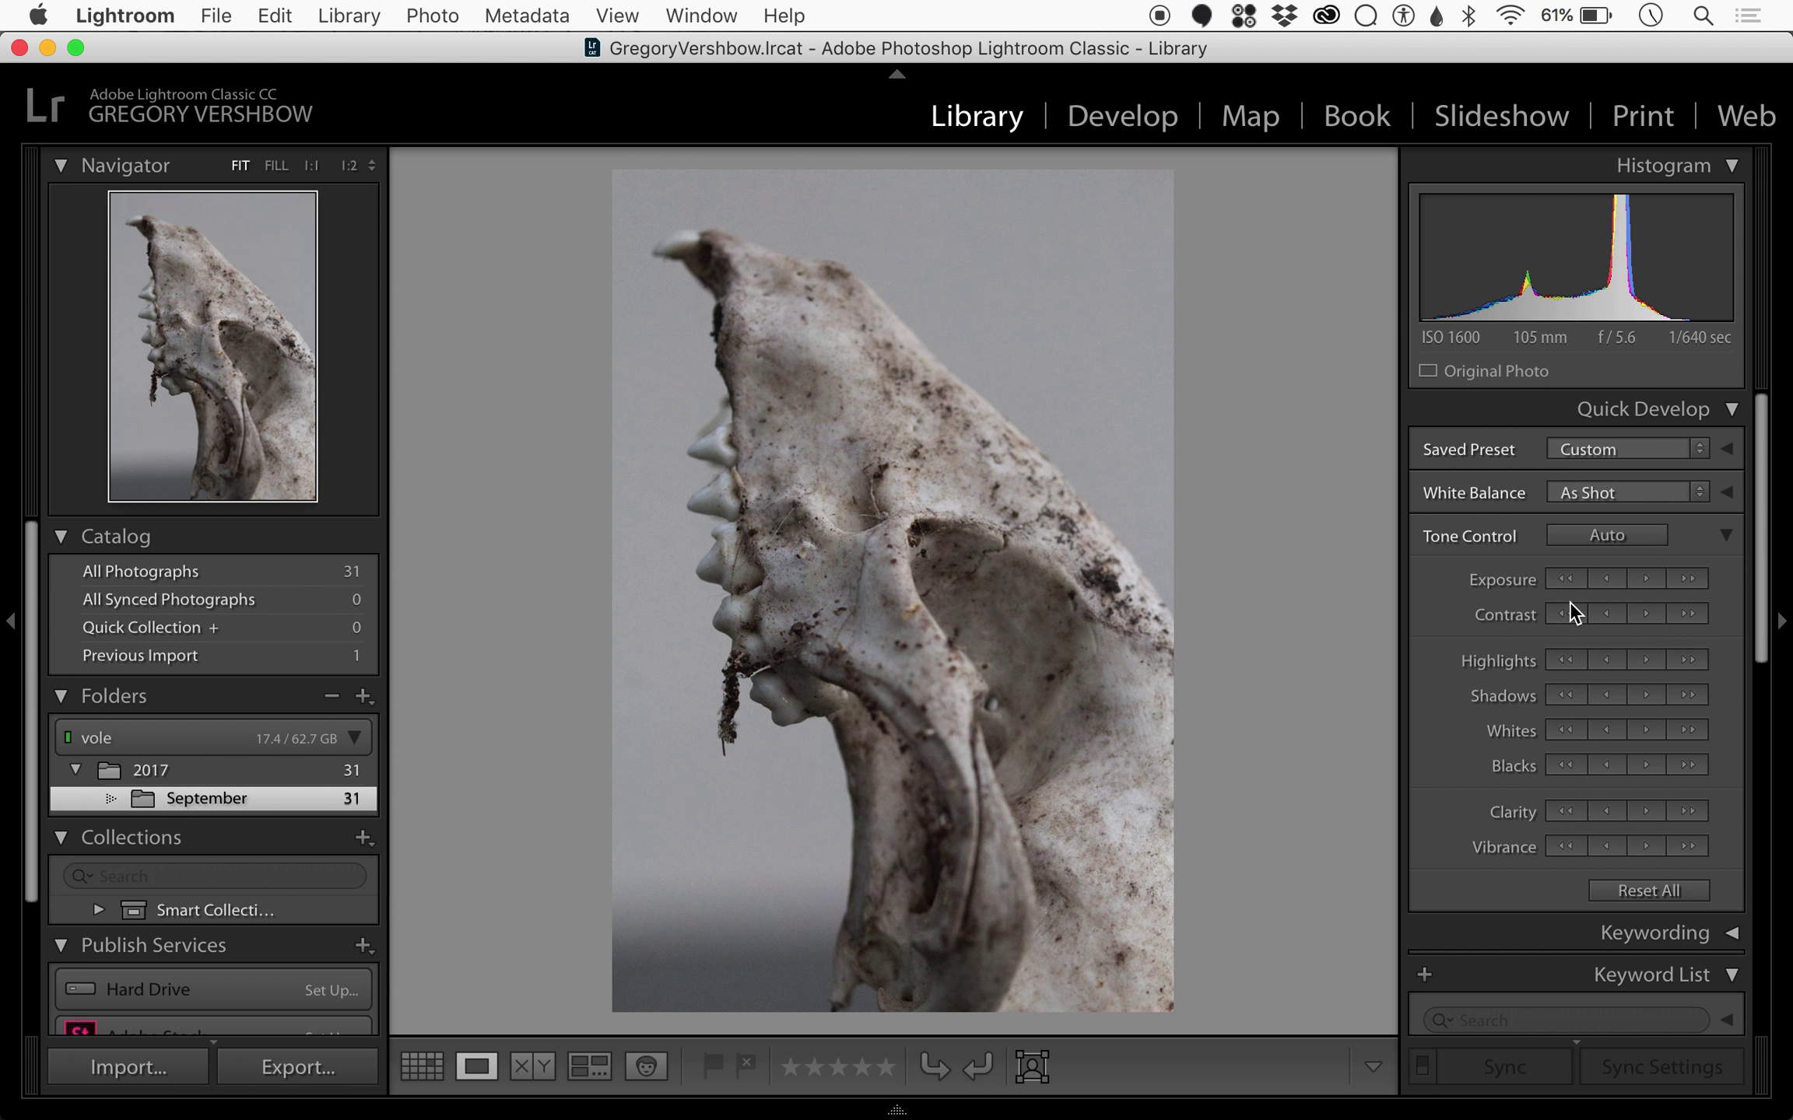
{"action": "left_click", "coordinate": [1570, 578]}
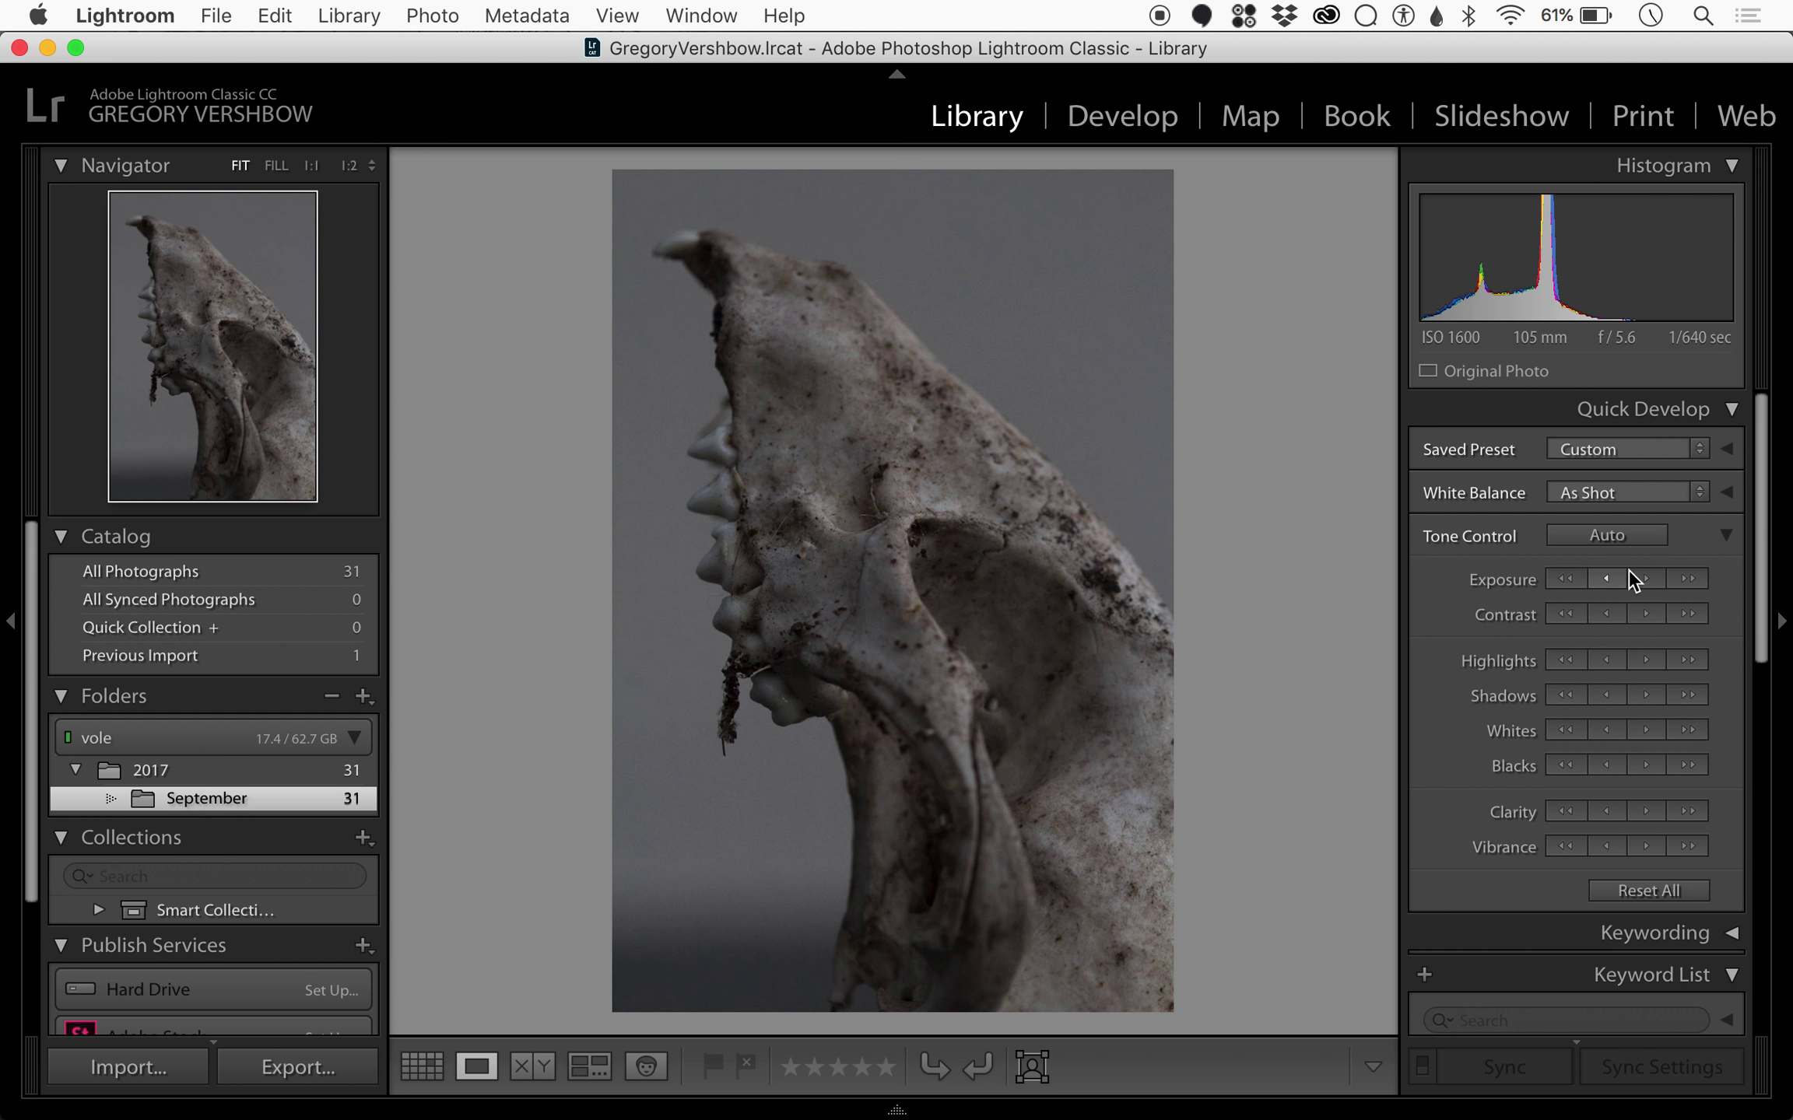
{"action": "left_click", "coordinate": [1688, 578]}
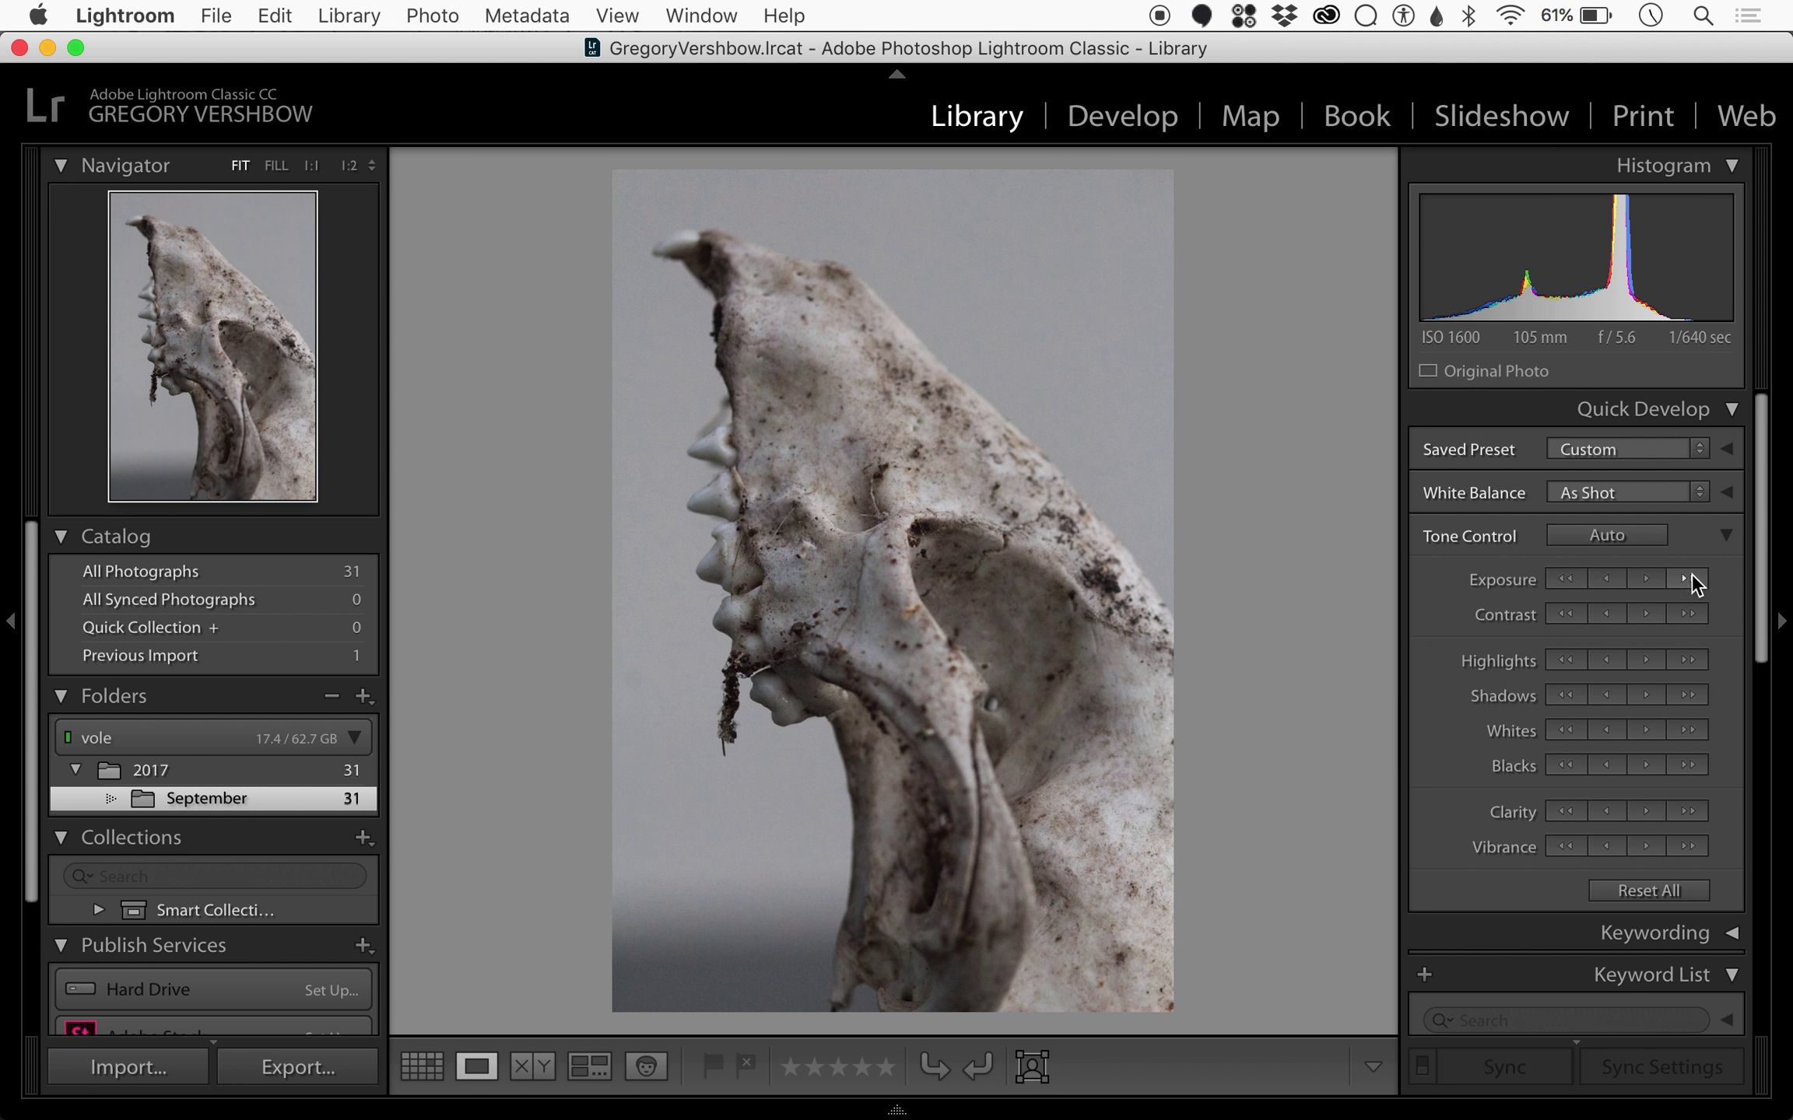
{"action": "left_click", "coordinate": [1651, 578]}
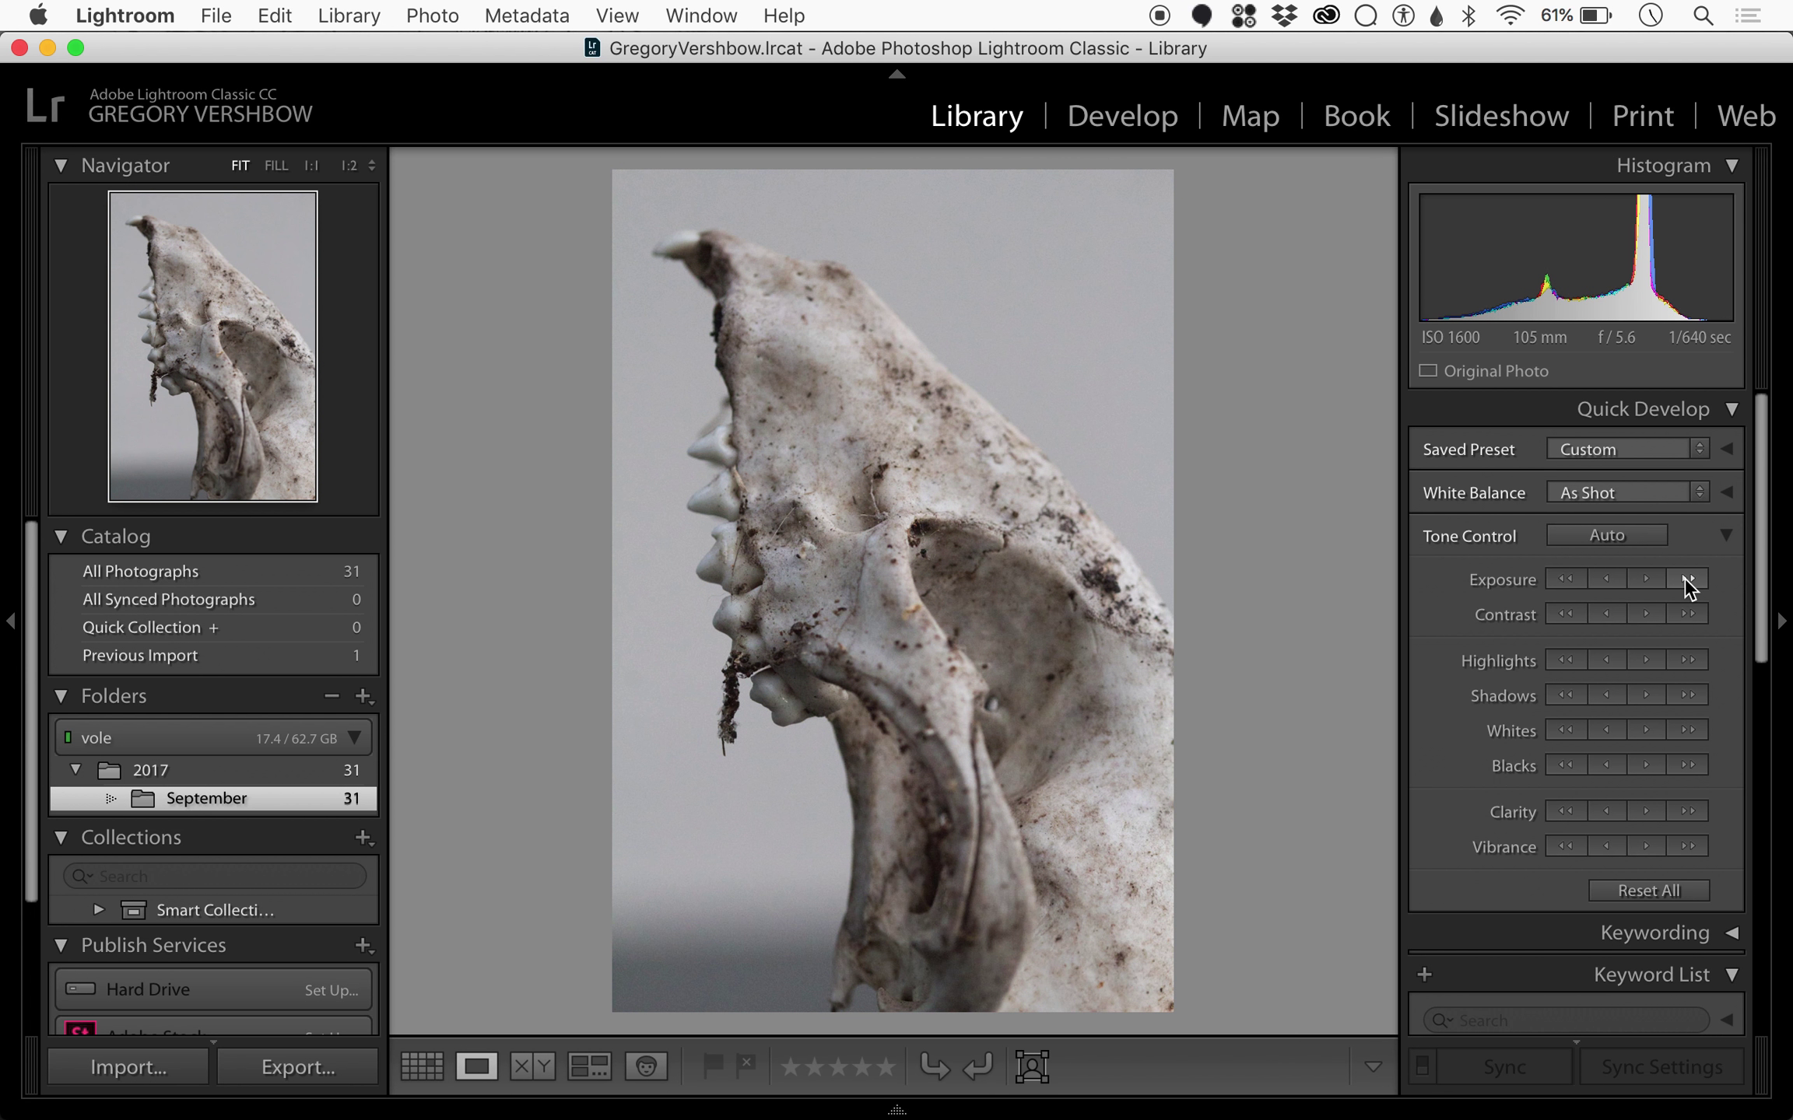
{"action": "left_click", "coordinate": [1686, 578]}
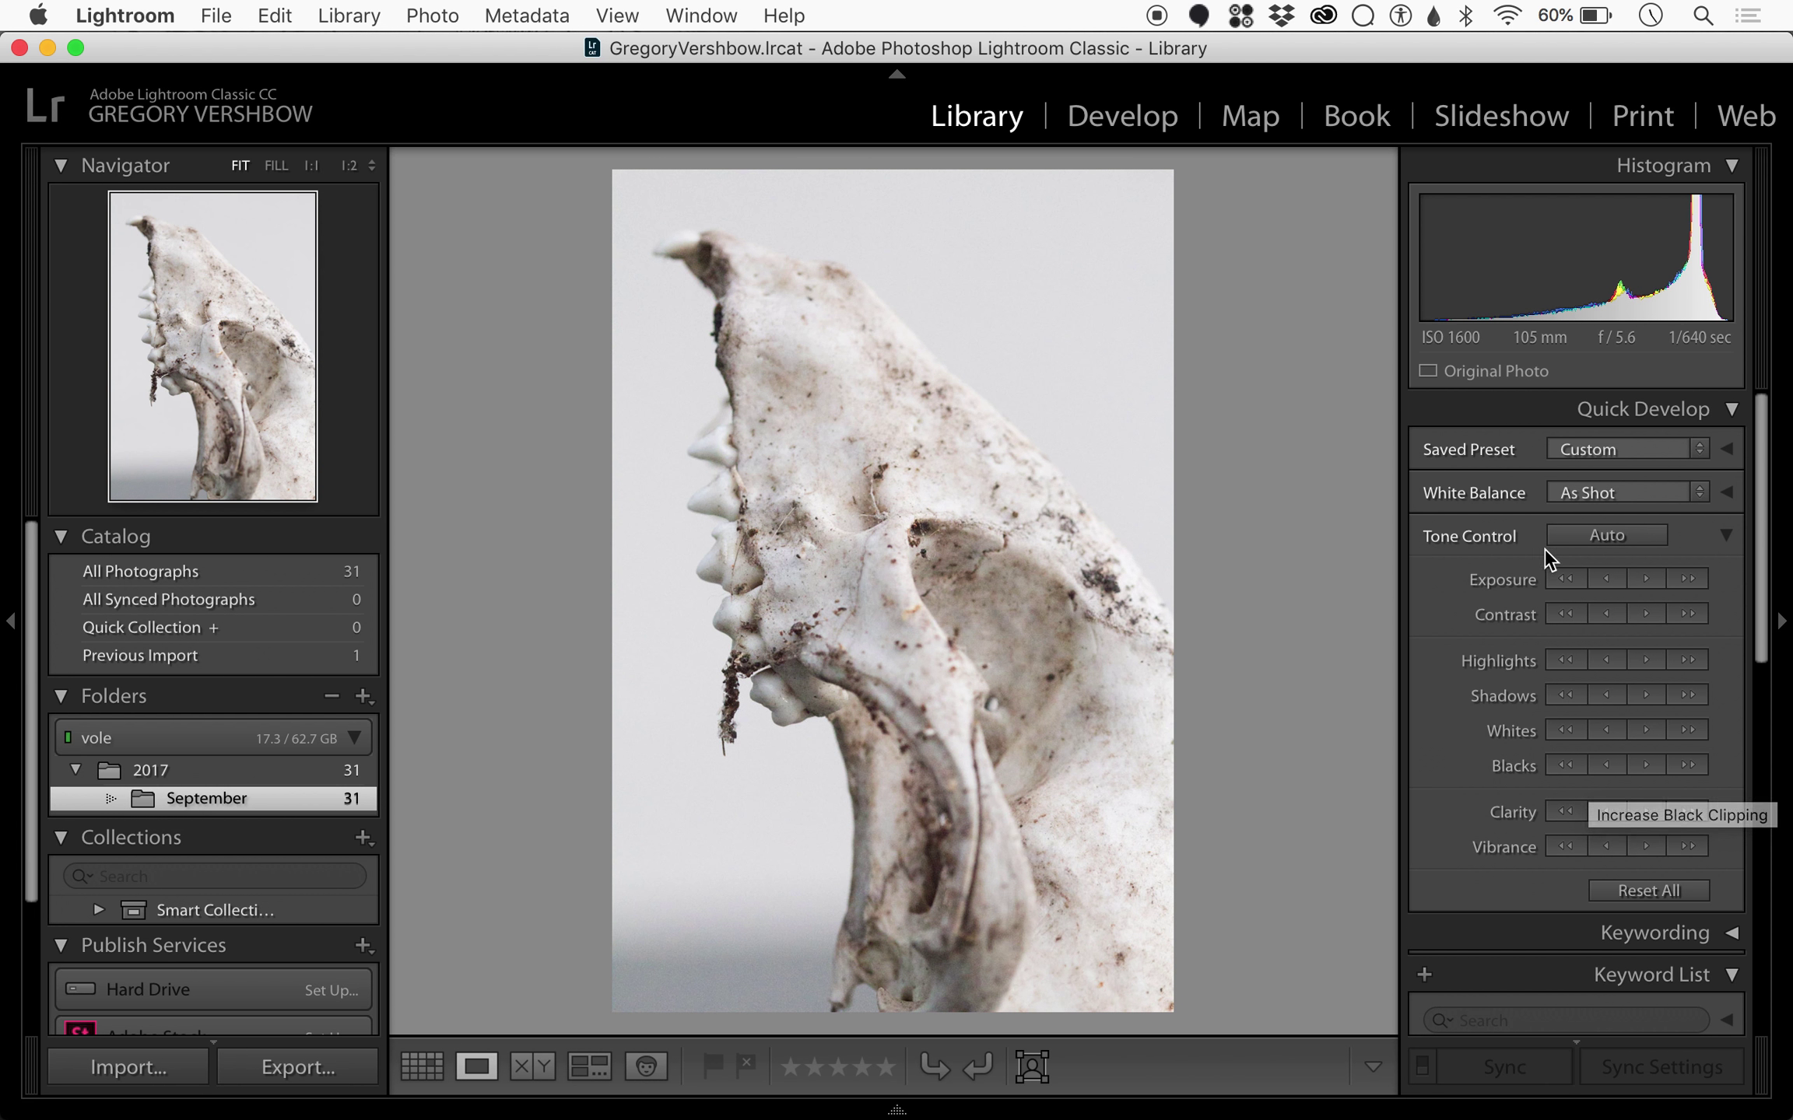
Step: Reset the skull photo, then raise exposure, lower highlights, lift shadows, deepen blacks, add clarity and vibrance
{"action": "left_click", "coordinate": [1642, 880]}
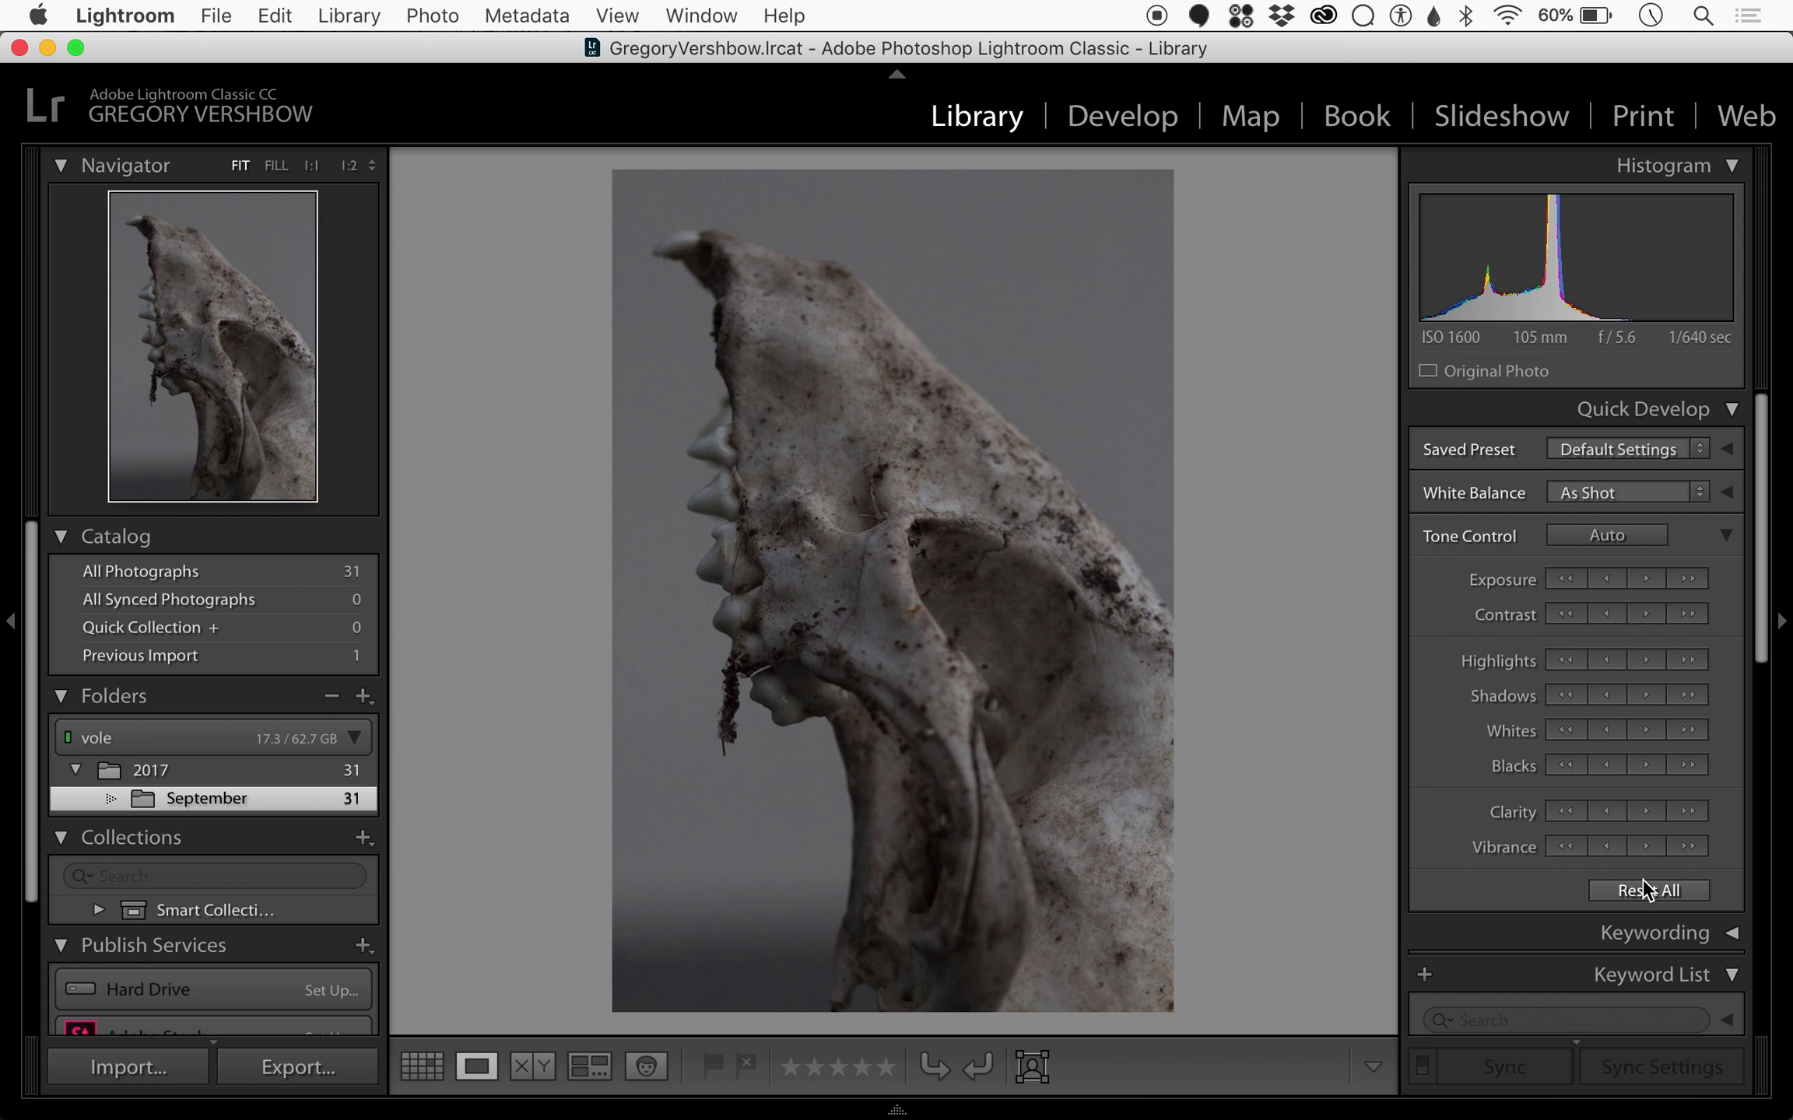
{"action": "left_click", "coordinate": [1686, 571]}
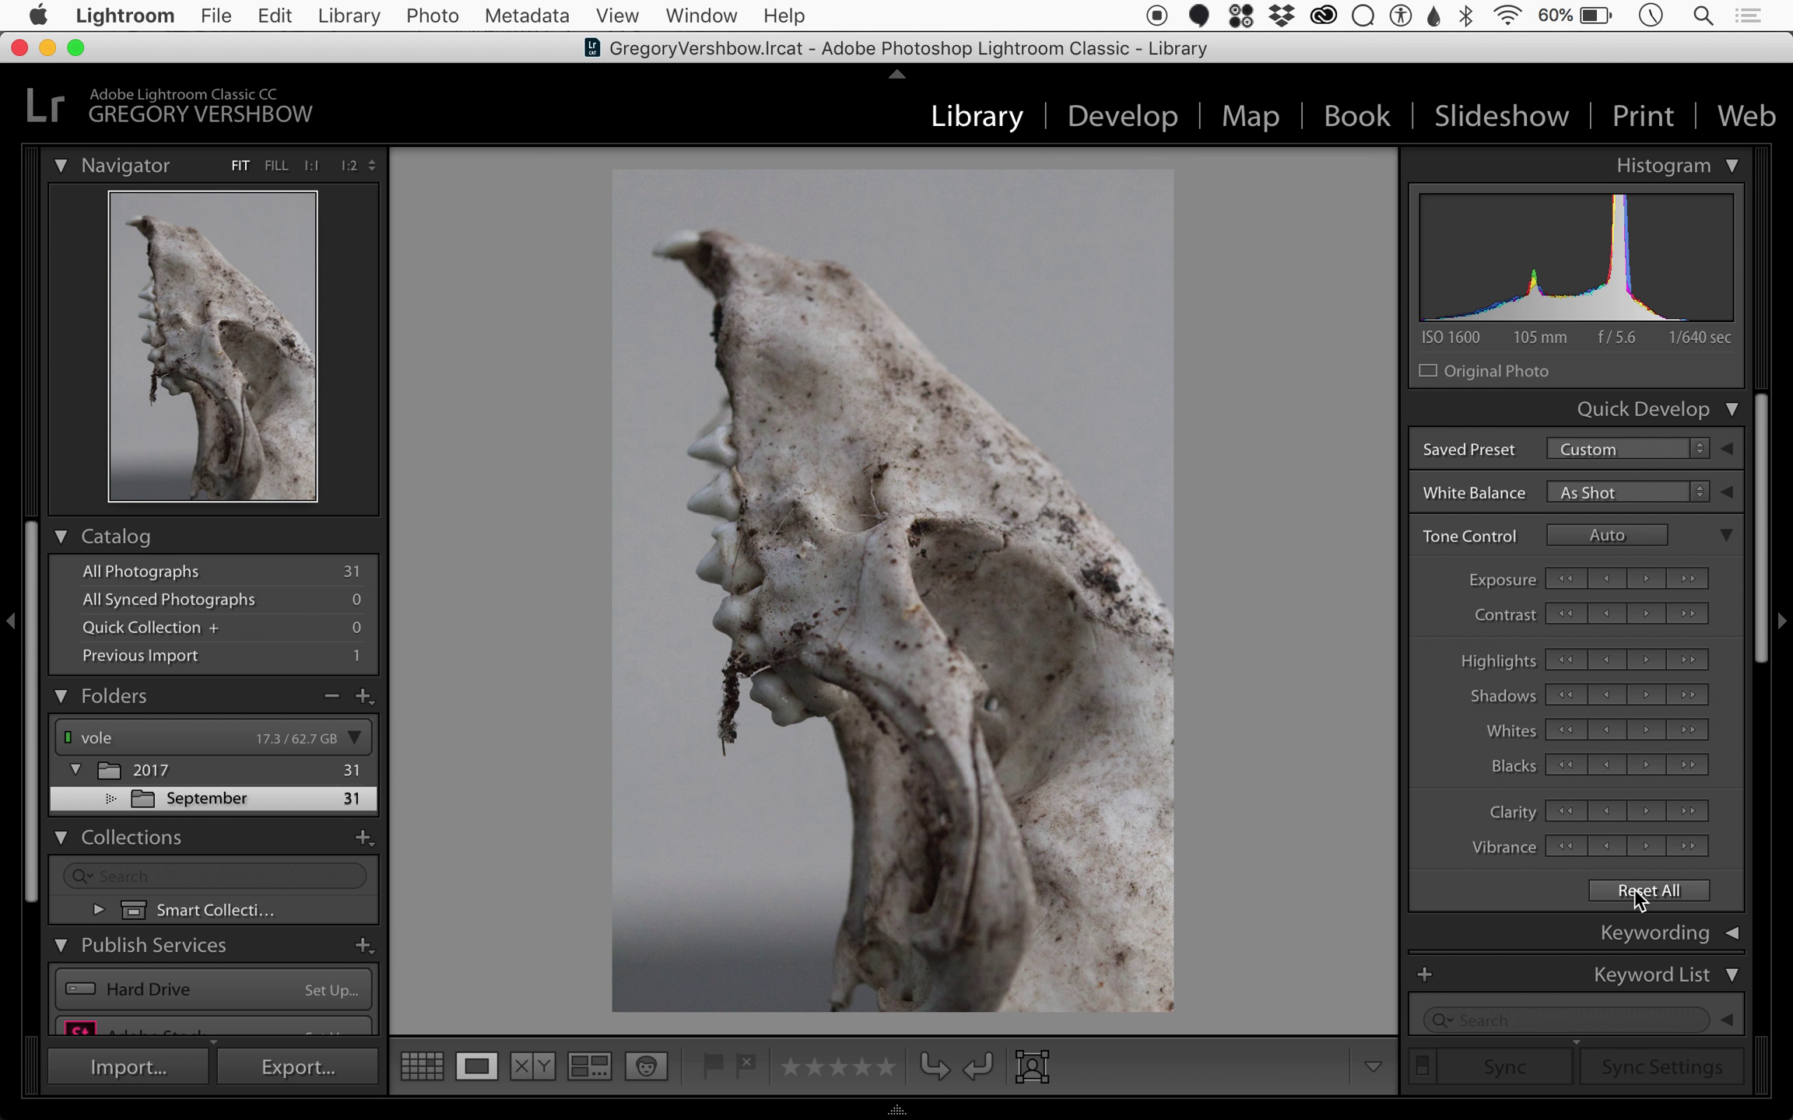
{"action": "left_click", "coordinate": [1558, 666]}
{"action": "left_click", "coordinate": [1557, 667]}
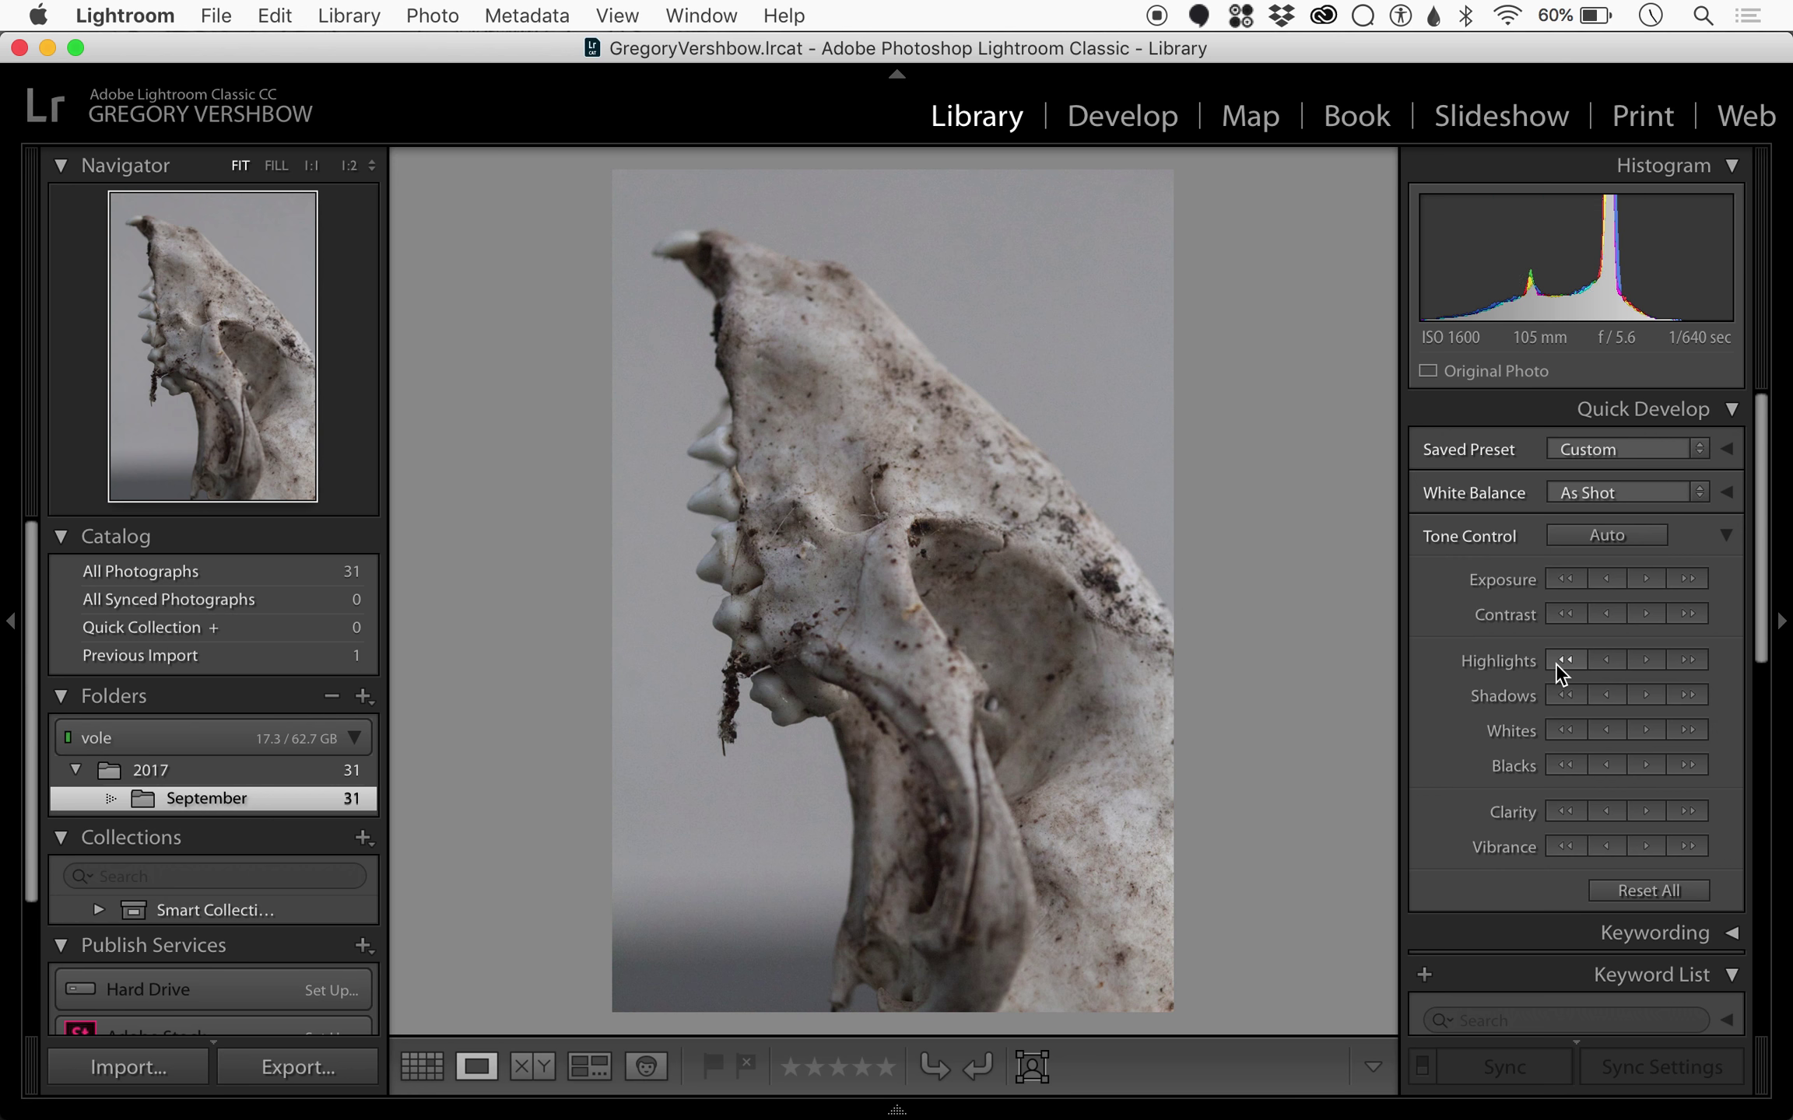
{"action": "left_click", "coordinate": [1677, 692]}
{"action": "left_click", "coordinate": [1565, 766]}
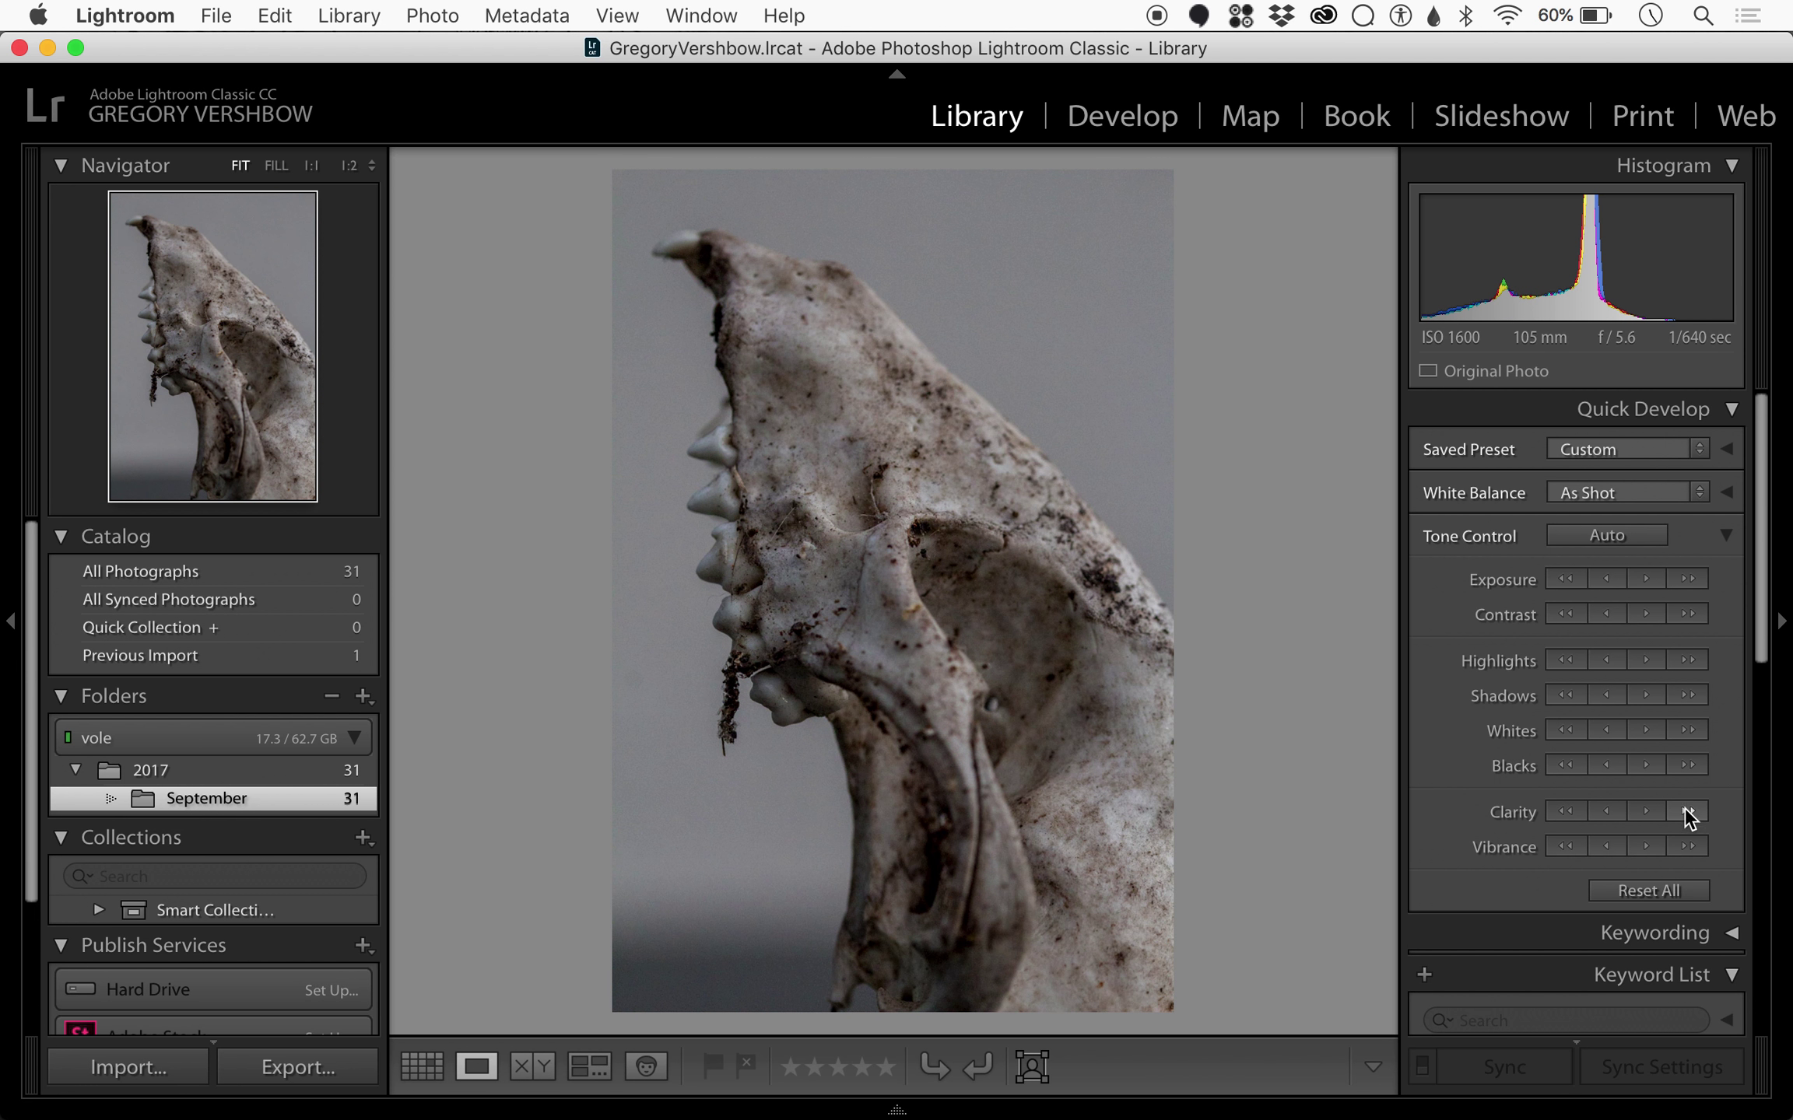
{"action": "left_click", "coordinate": [1684, 811]}
{"action": "left_click", "coordinate": [1685, 810]}
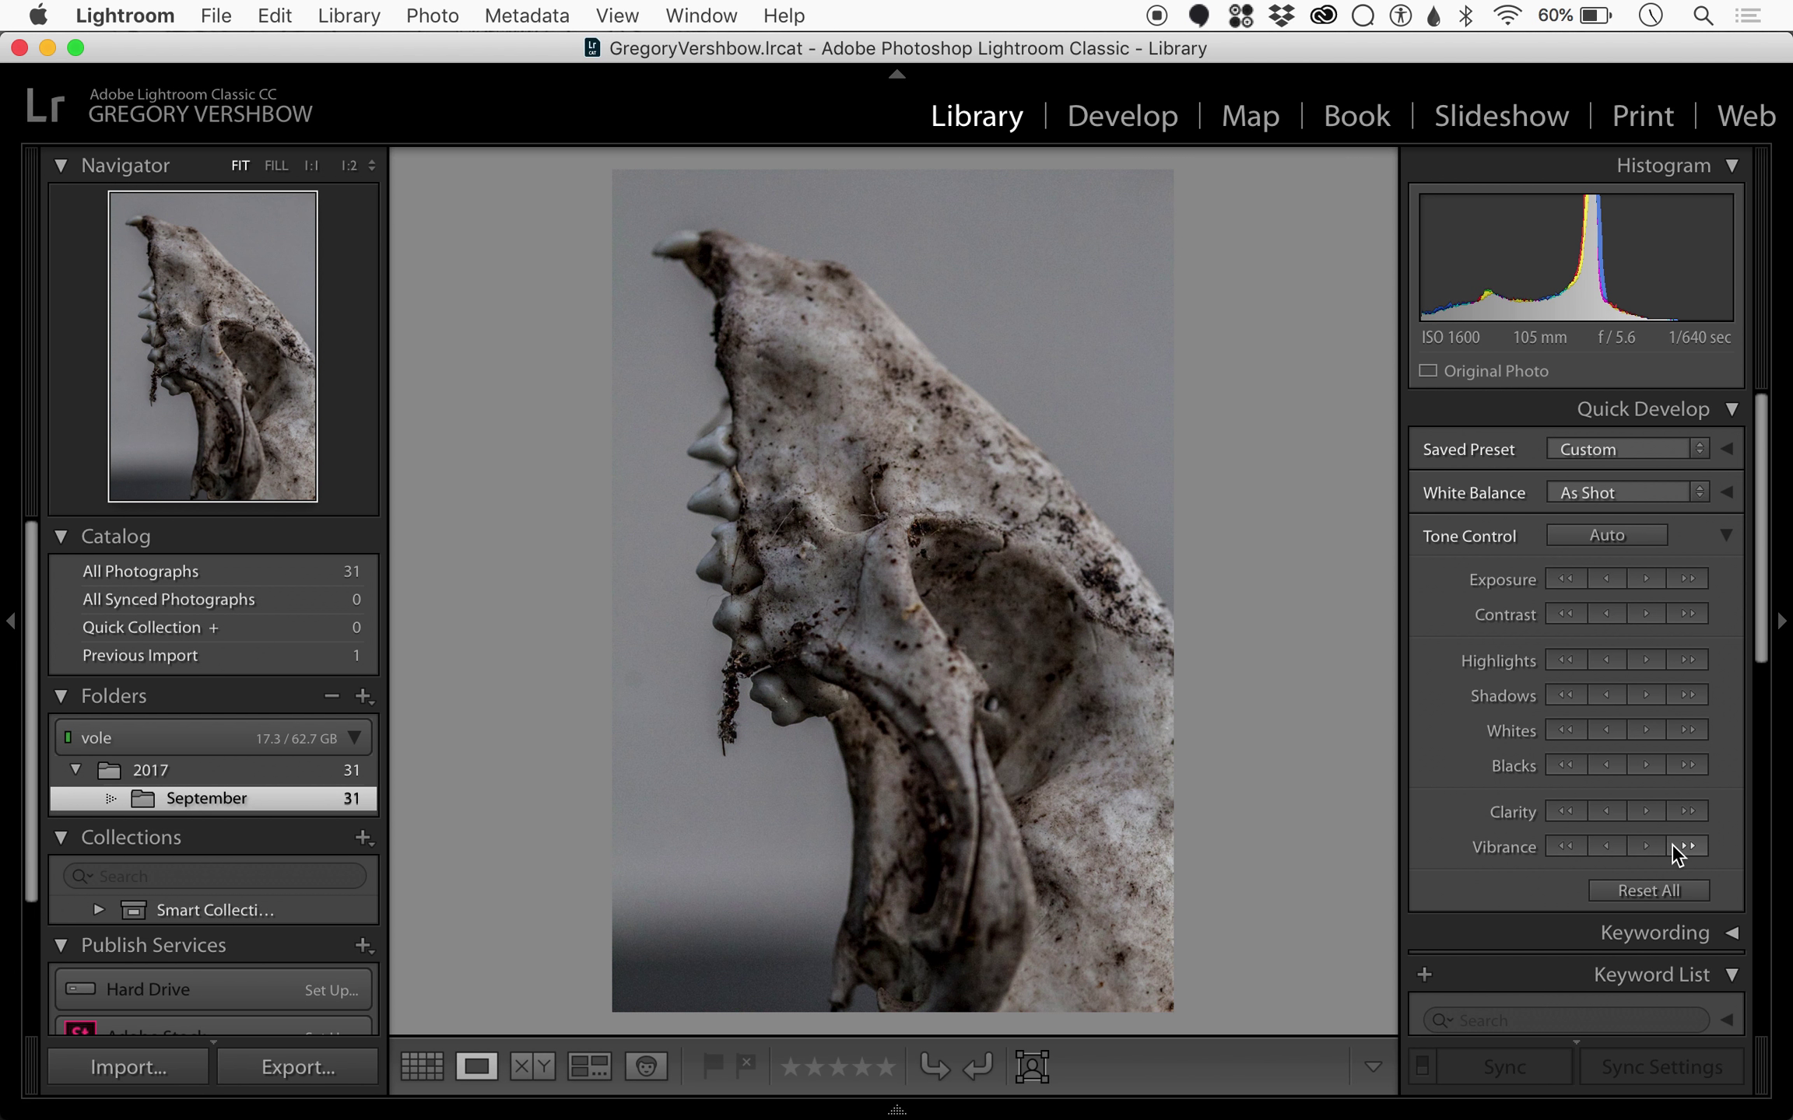
{"action": "left_click", "coordinate": [1673, 846]}
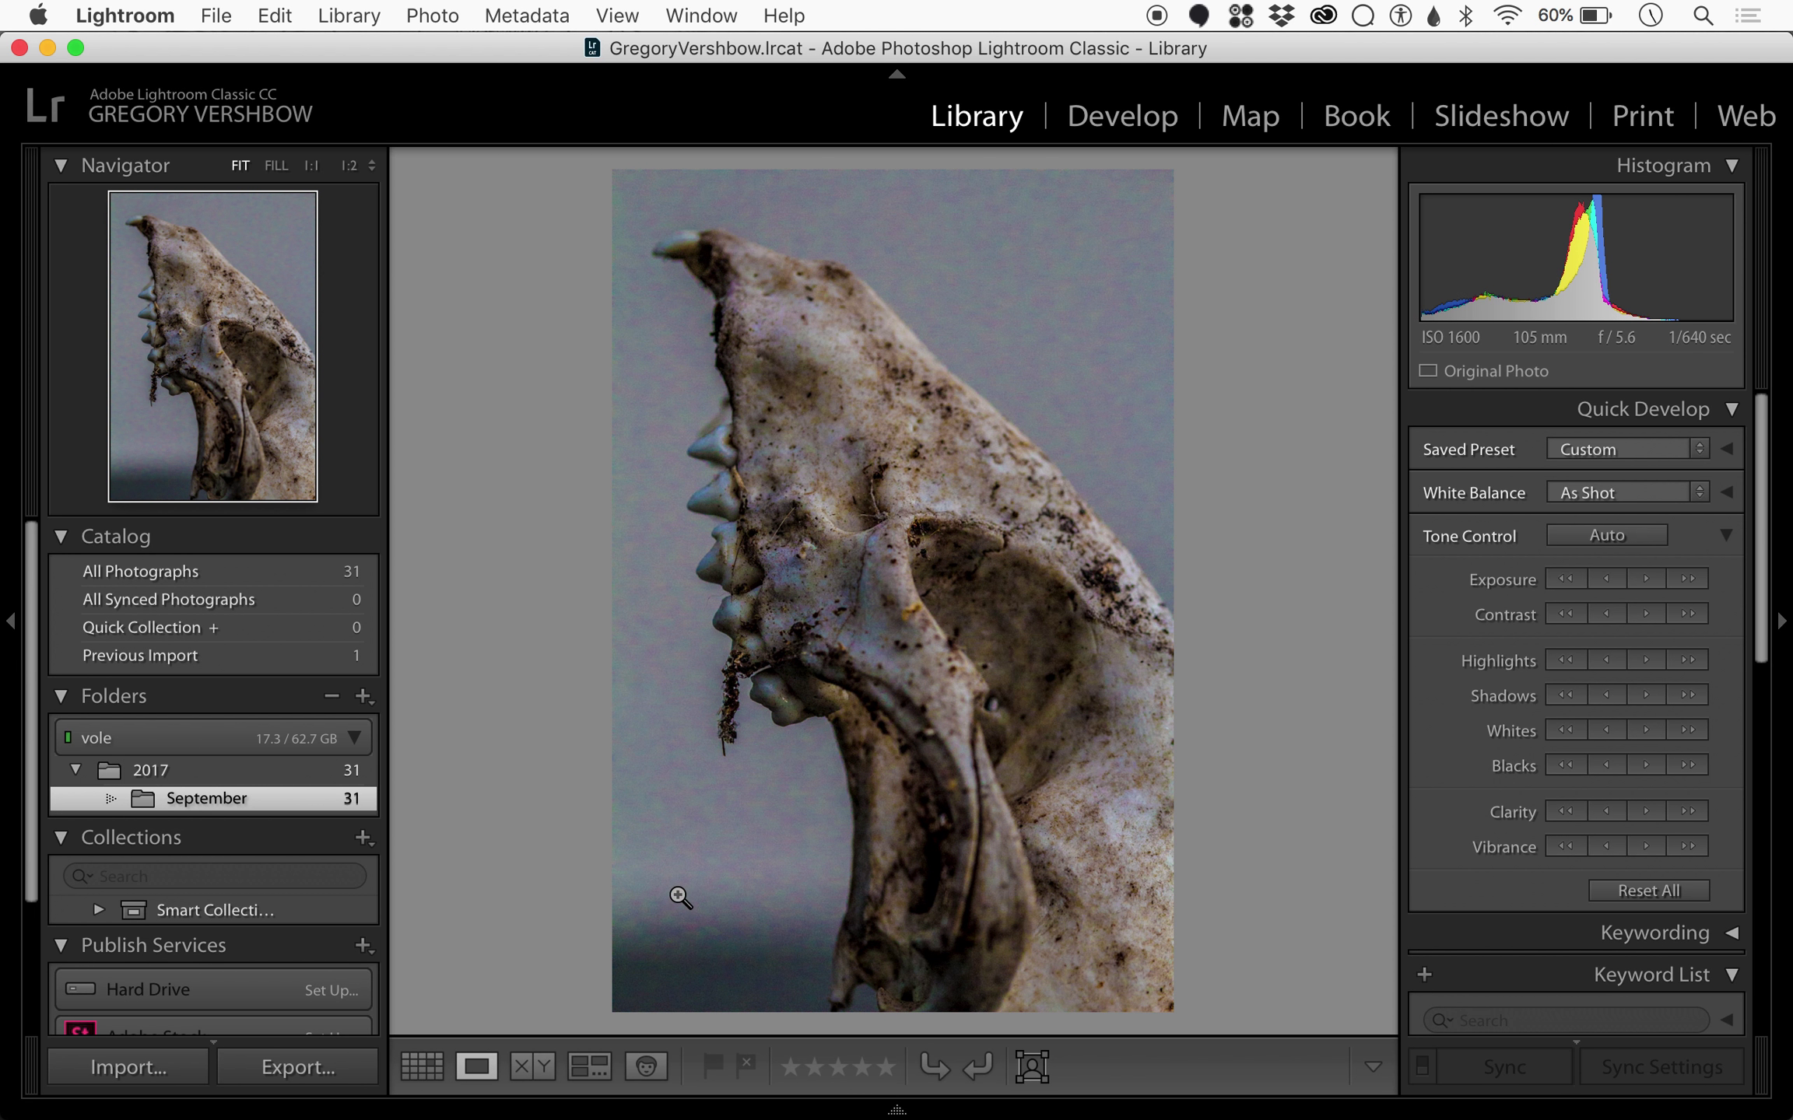
Step: Inspect the teeth at 1:1, reset all adjustments, and return to Grid view
{"action": "left_click", "coordinate": [634, 720]}
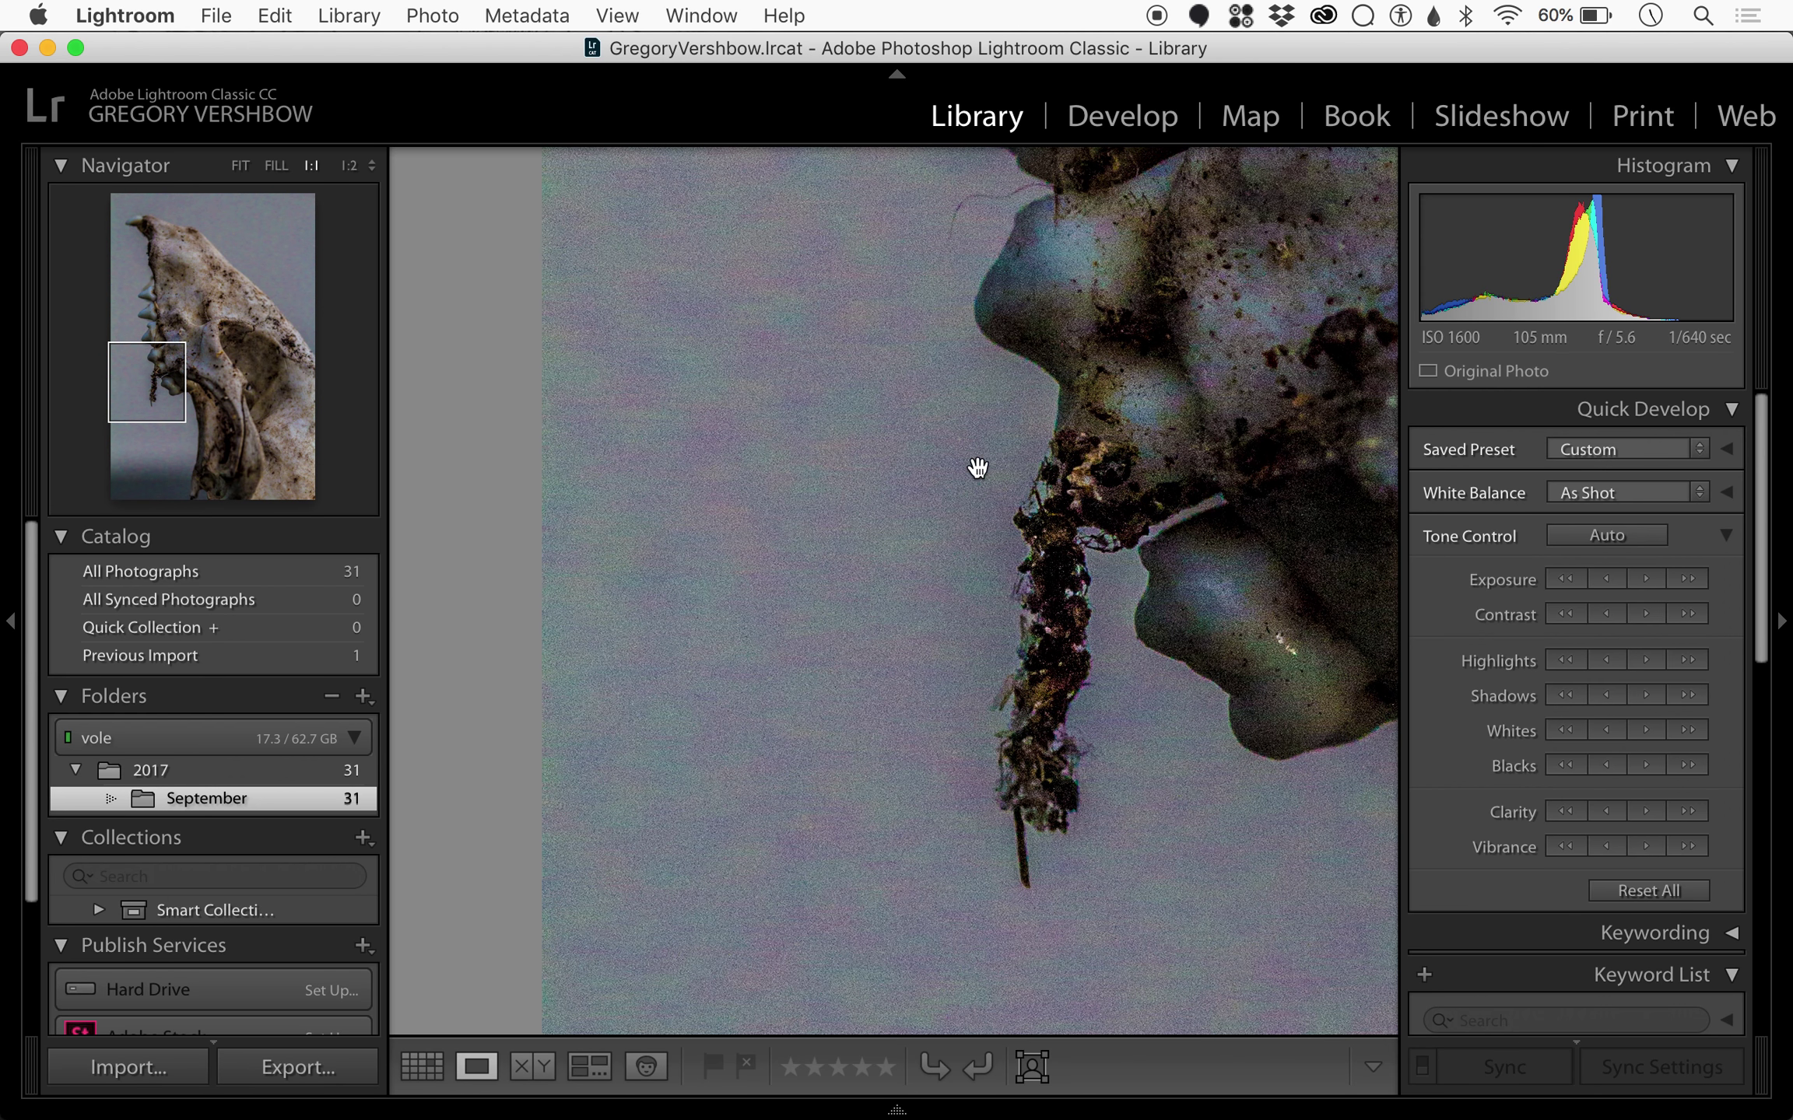
{"action": "left_click", "coordinate": [1012, 580]}
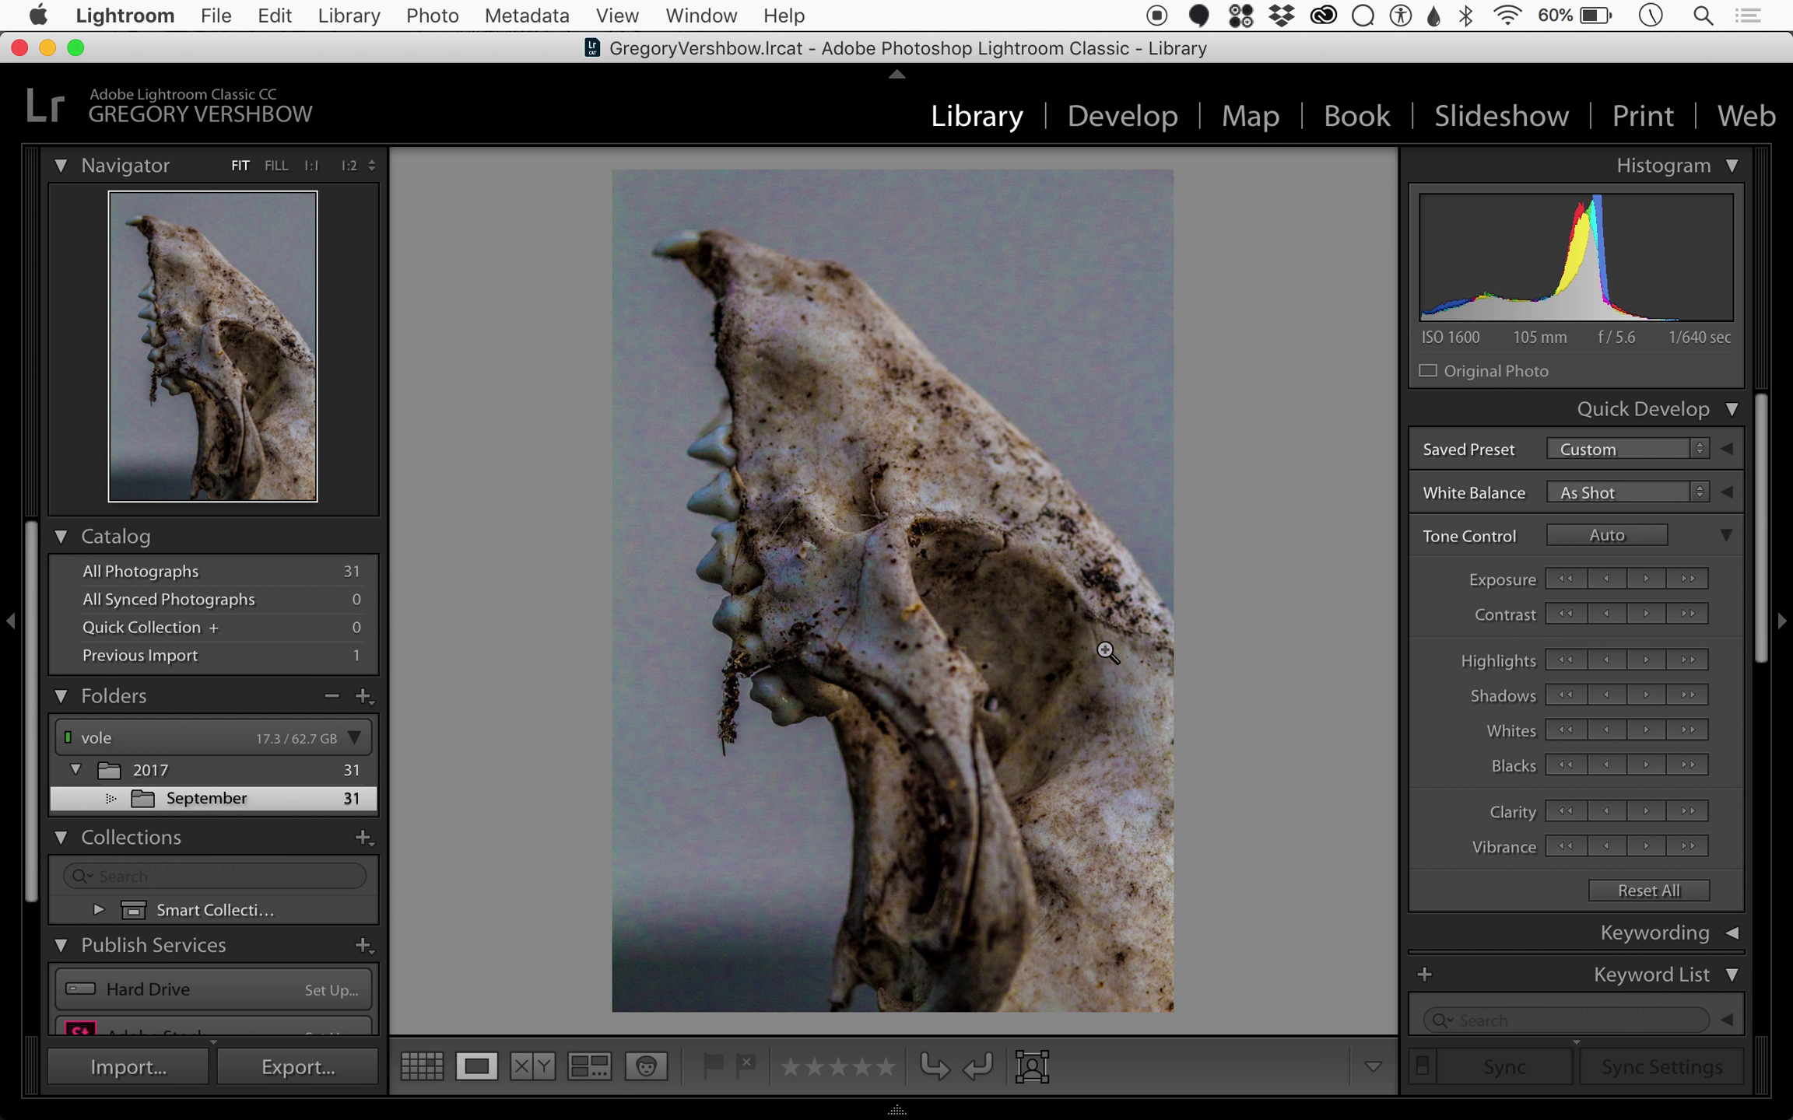
{"action": "left_click", "coordinate": [698, 580]}
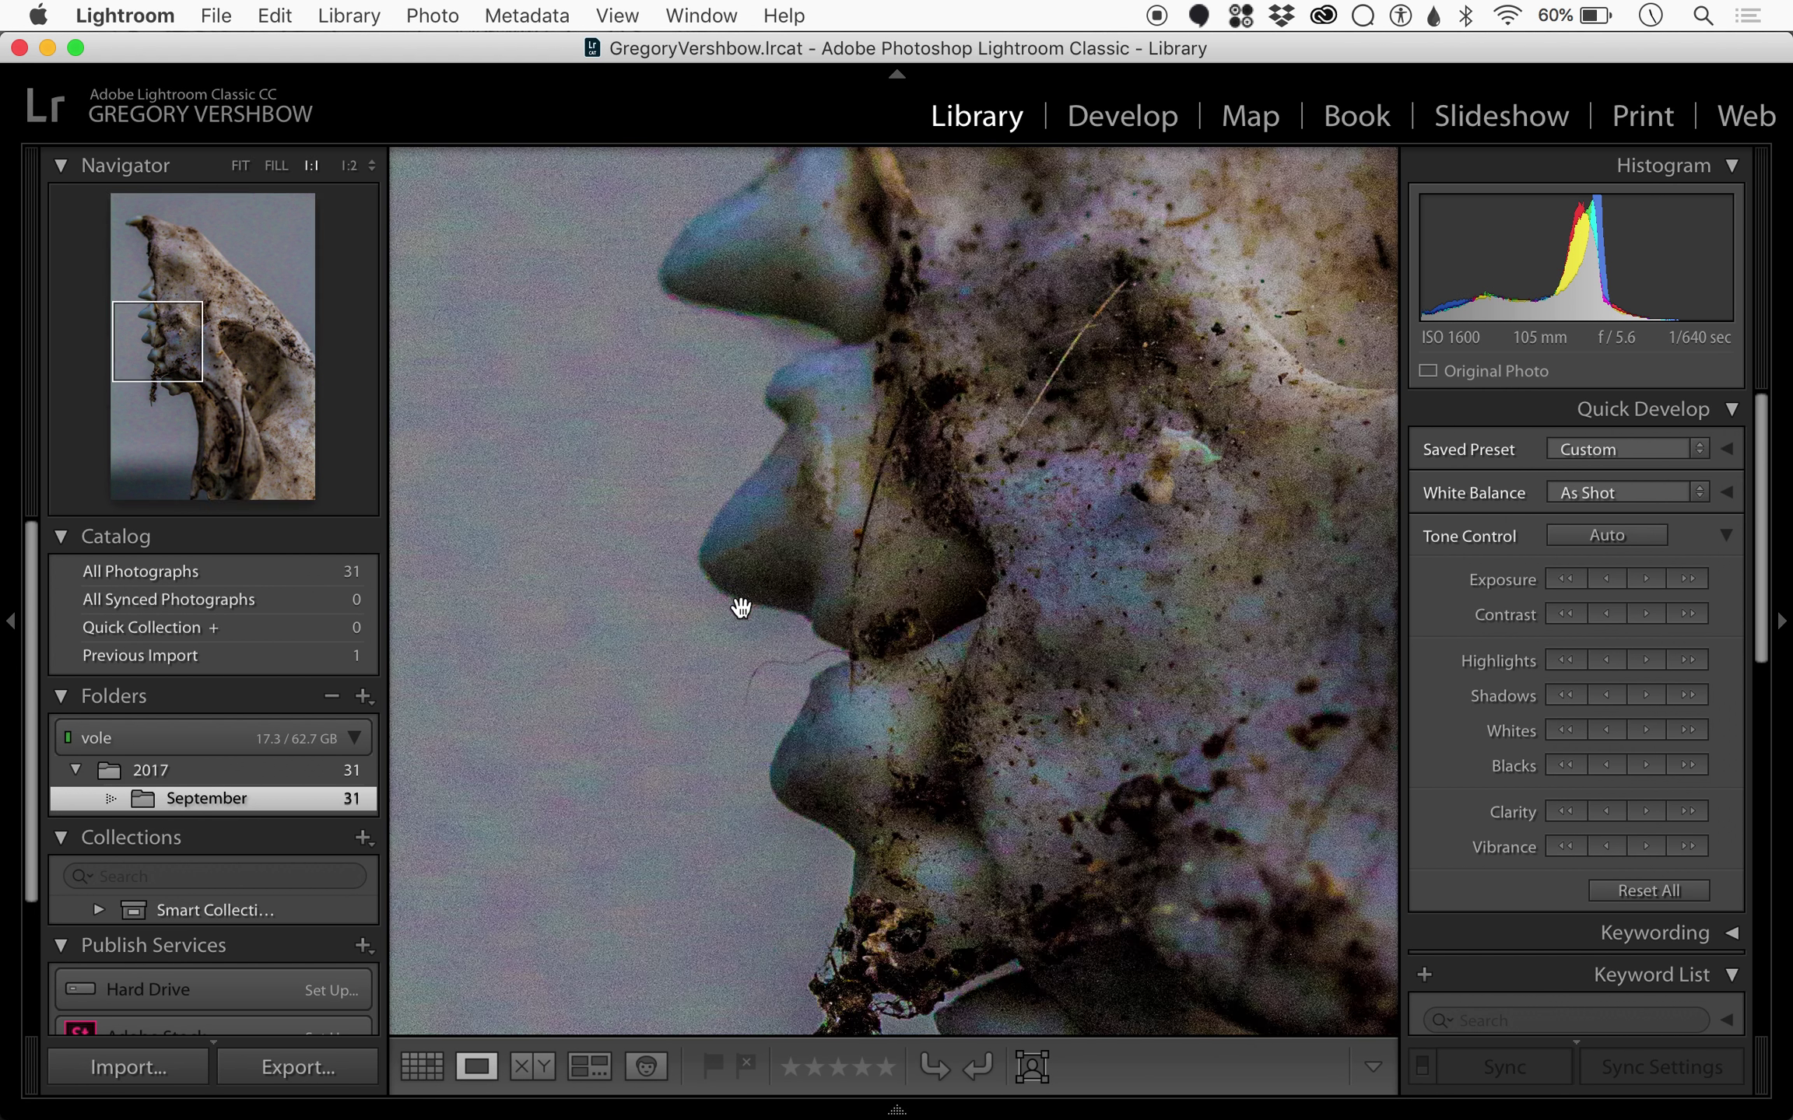
{"action": "left_click_drag", "start_coordinate": [912, 794], "coordinate": [808, 424]}
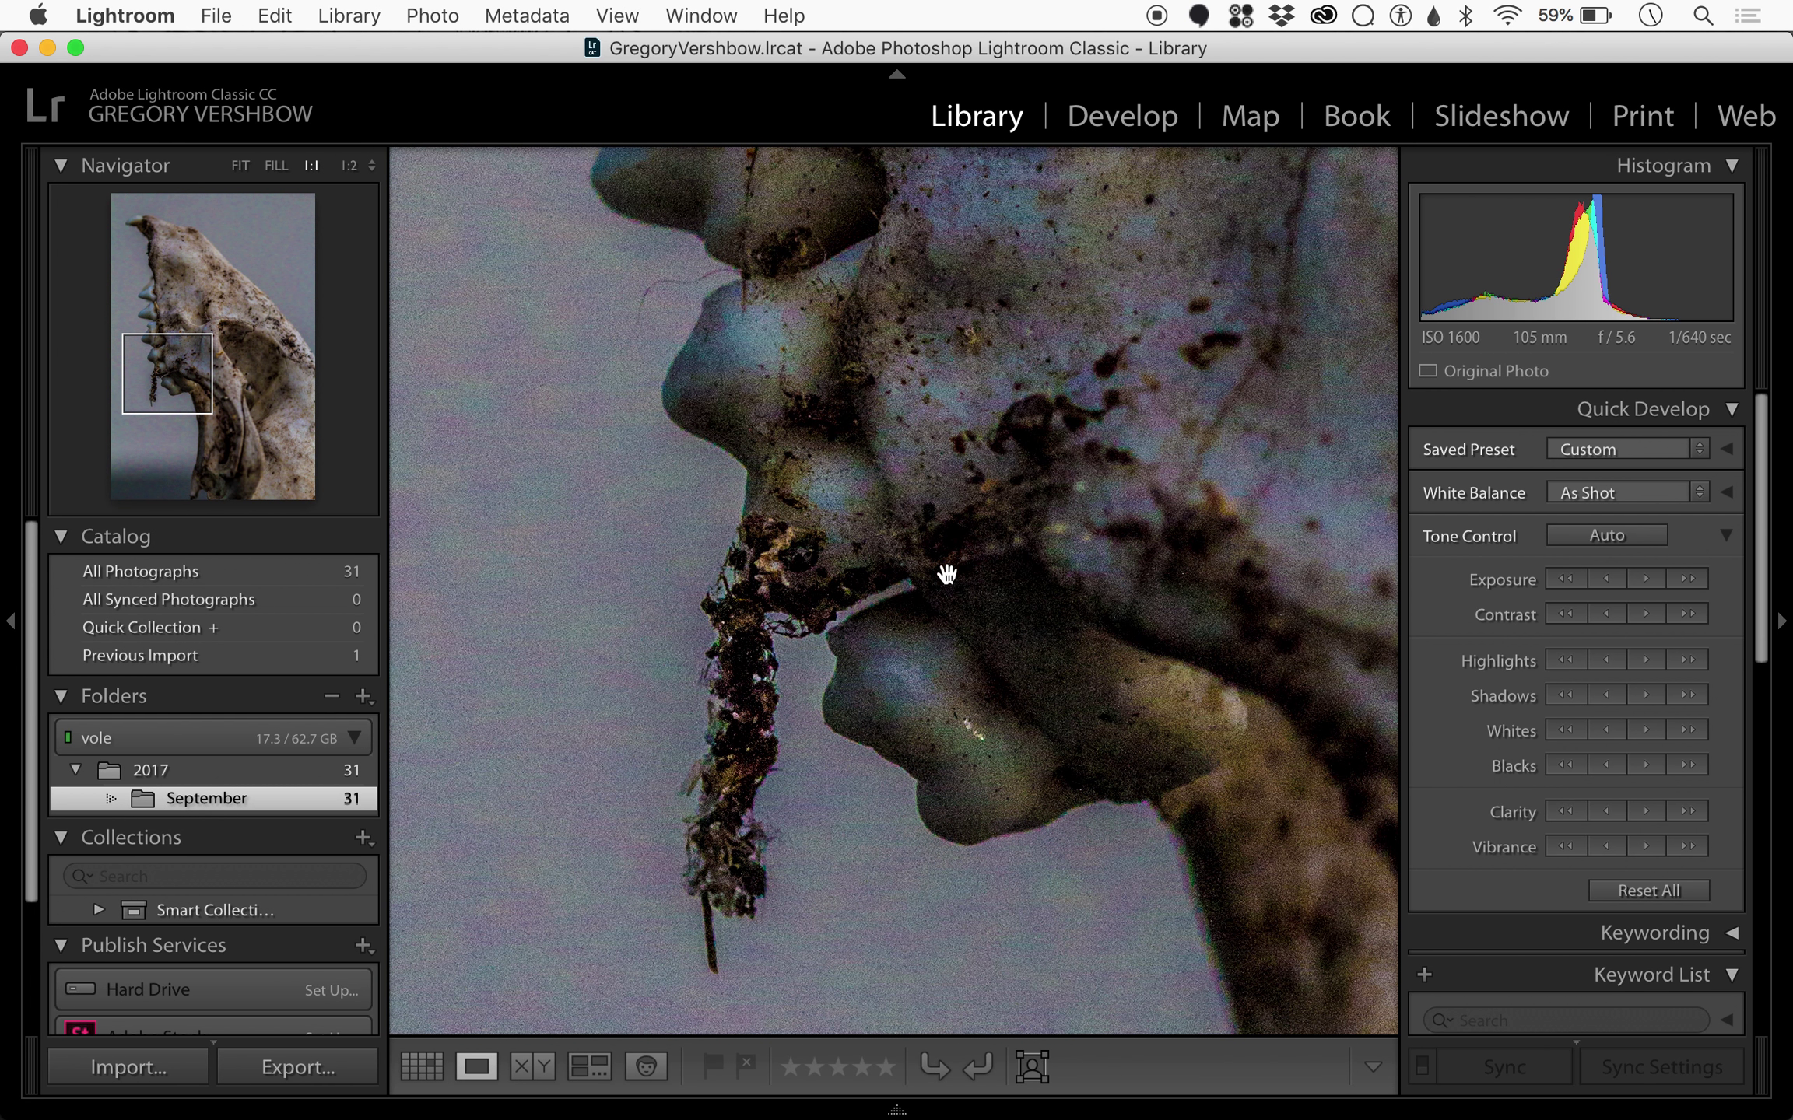
{"action": "left_click", "coordinate": [1636, 891]}
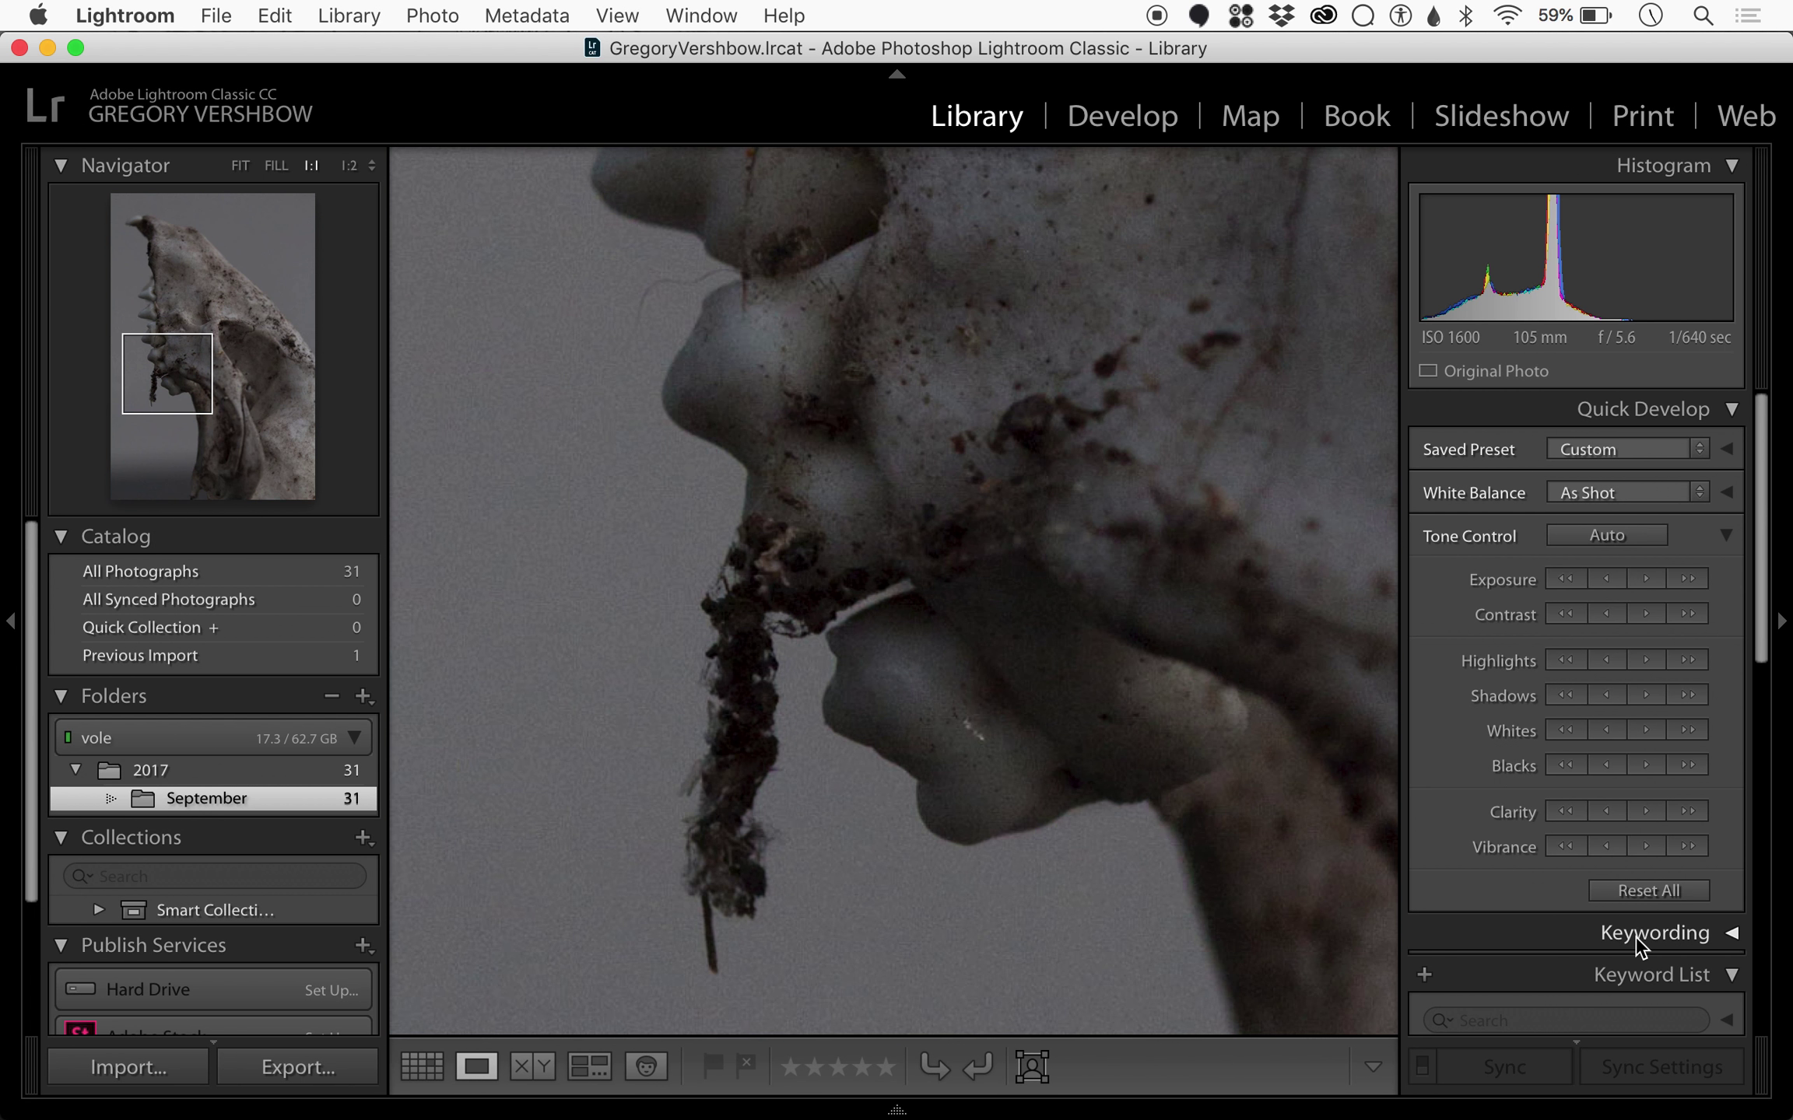
{"action": "left_click", "coordinate": [1083, 606]}
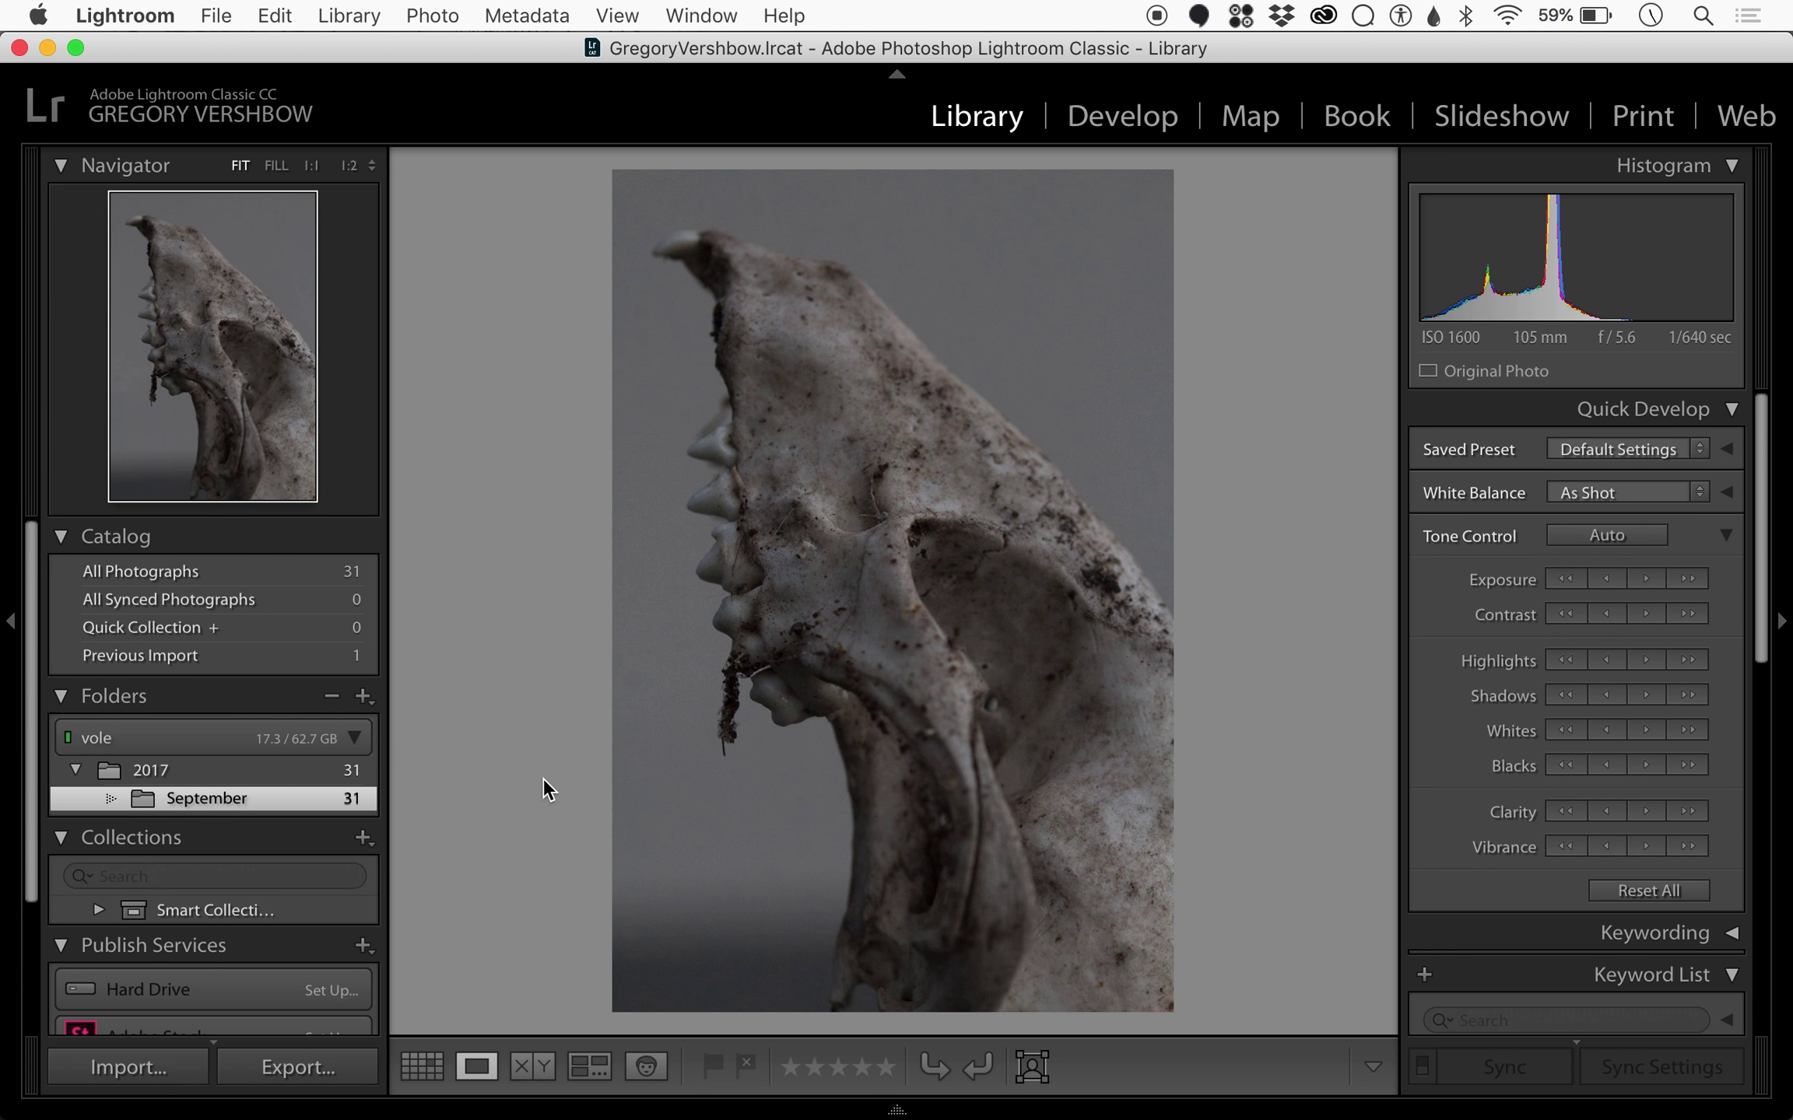
{"action": "left_click", "coordinate": [418, 1067]}
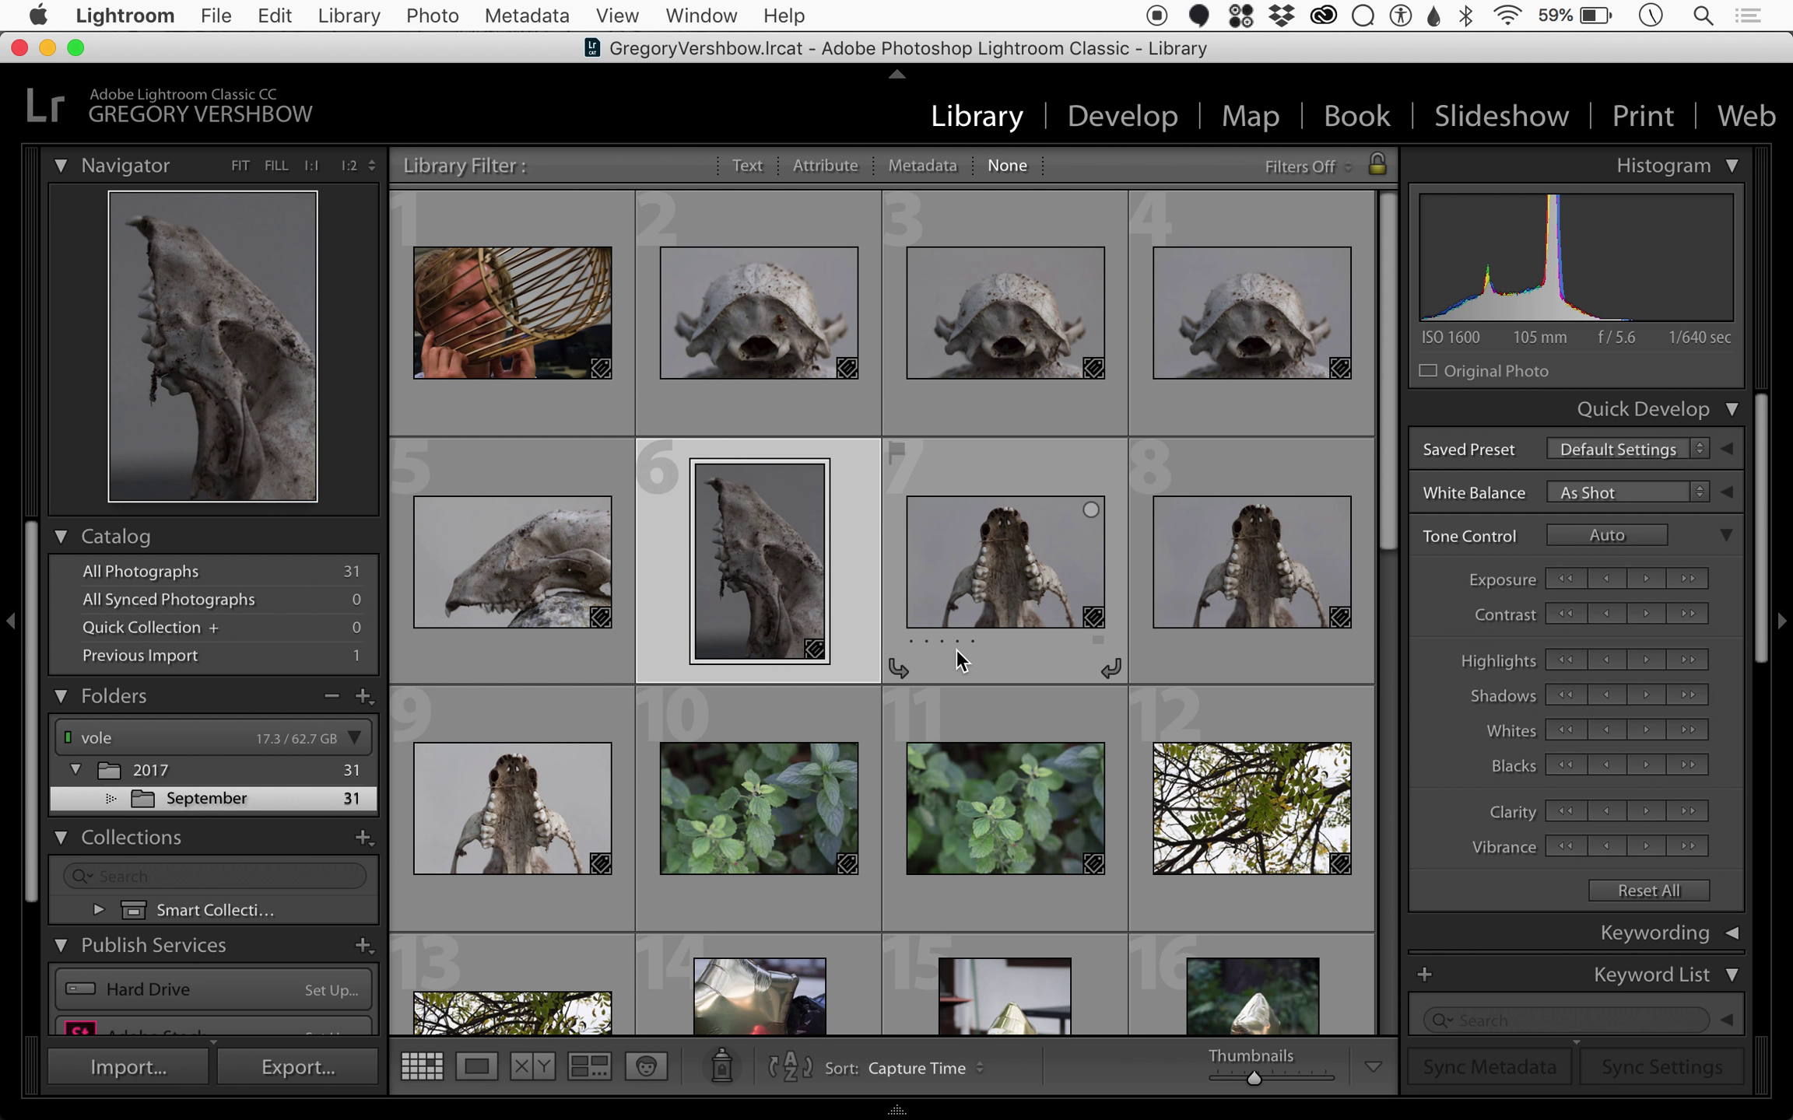
{"action": "scroll", "coordinate": [956, 648], "scroll_direction": "down", "scroll_amount": 2}
{"action": "scroll", "coordinate": [957, 648], "scroll_direction": "down", "scroll_amount": 8}
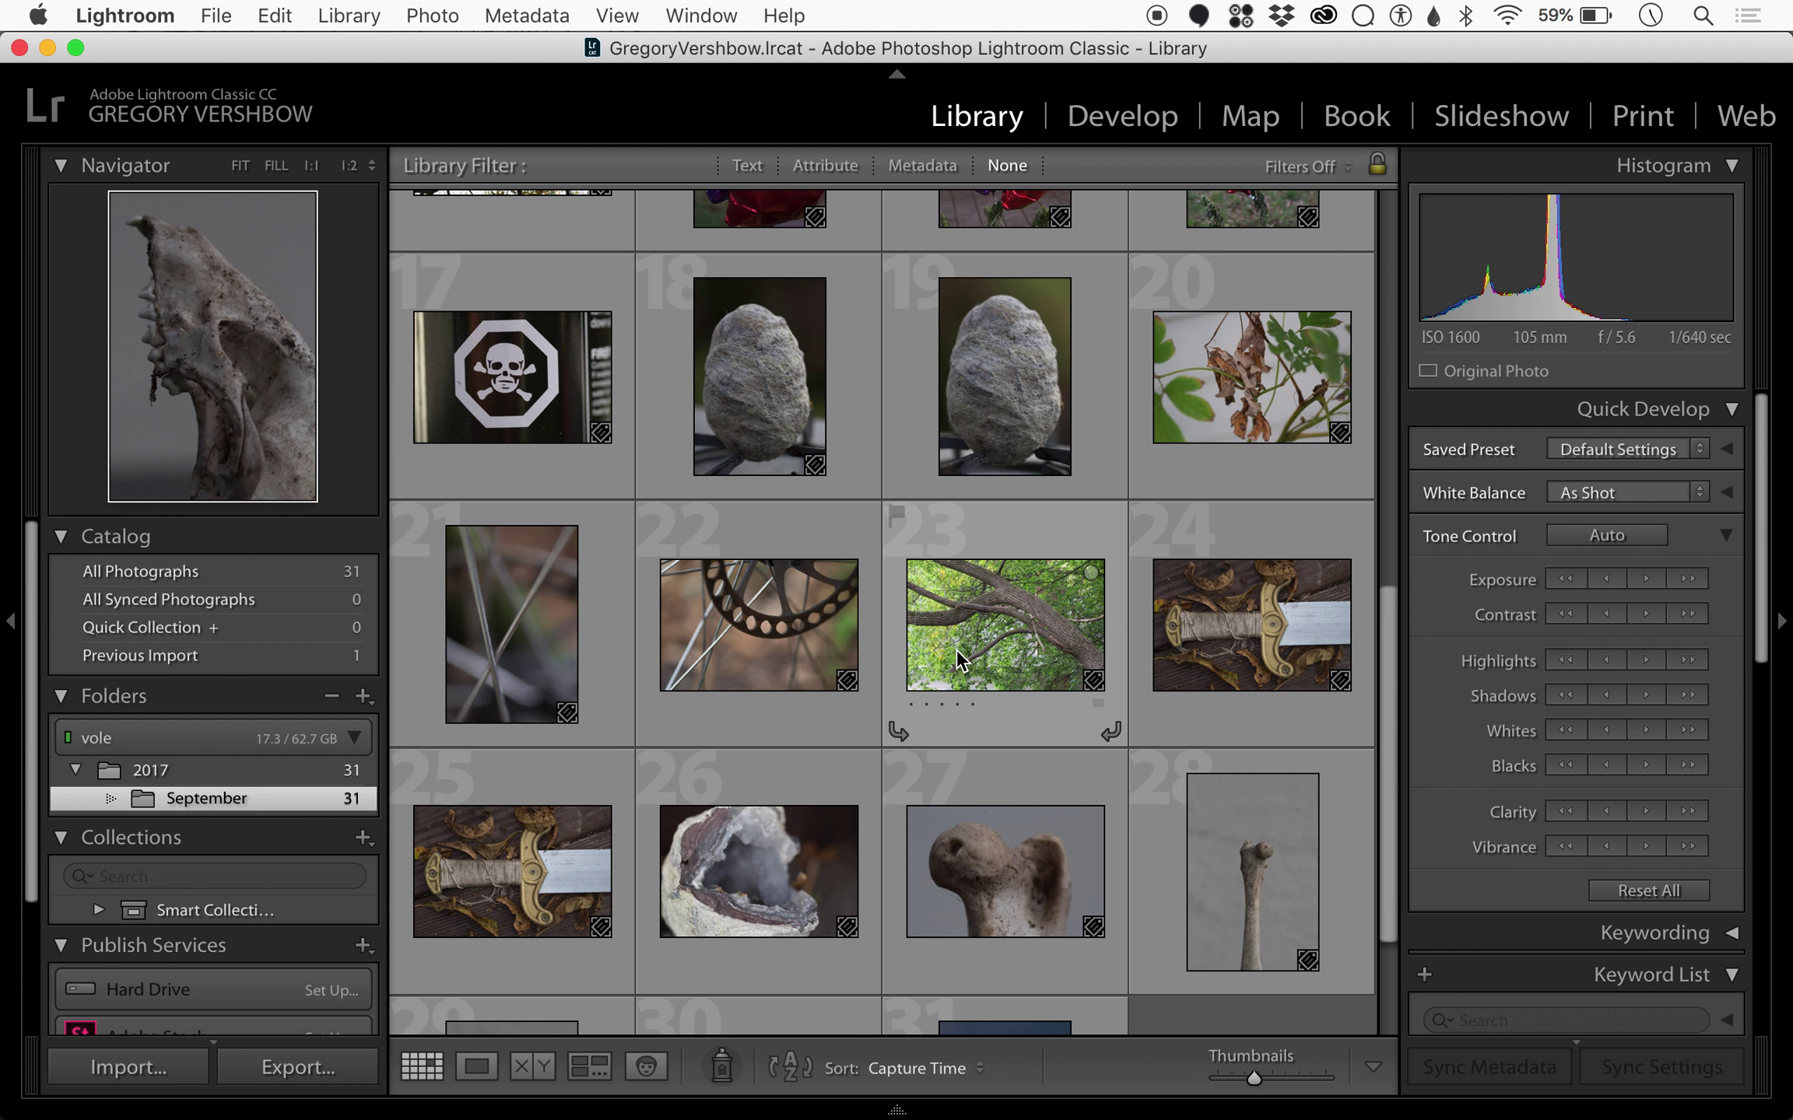
{"action": "left_click", "coordinate": [794, 347]}
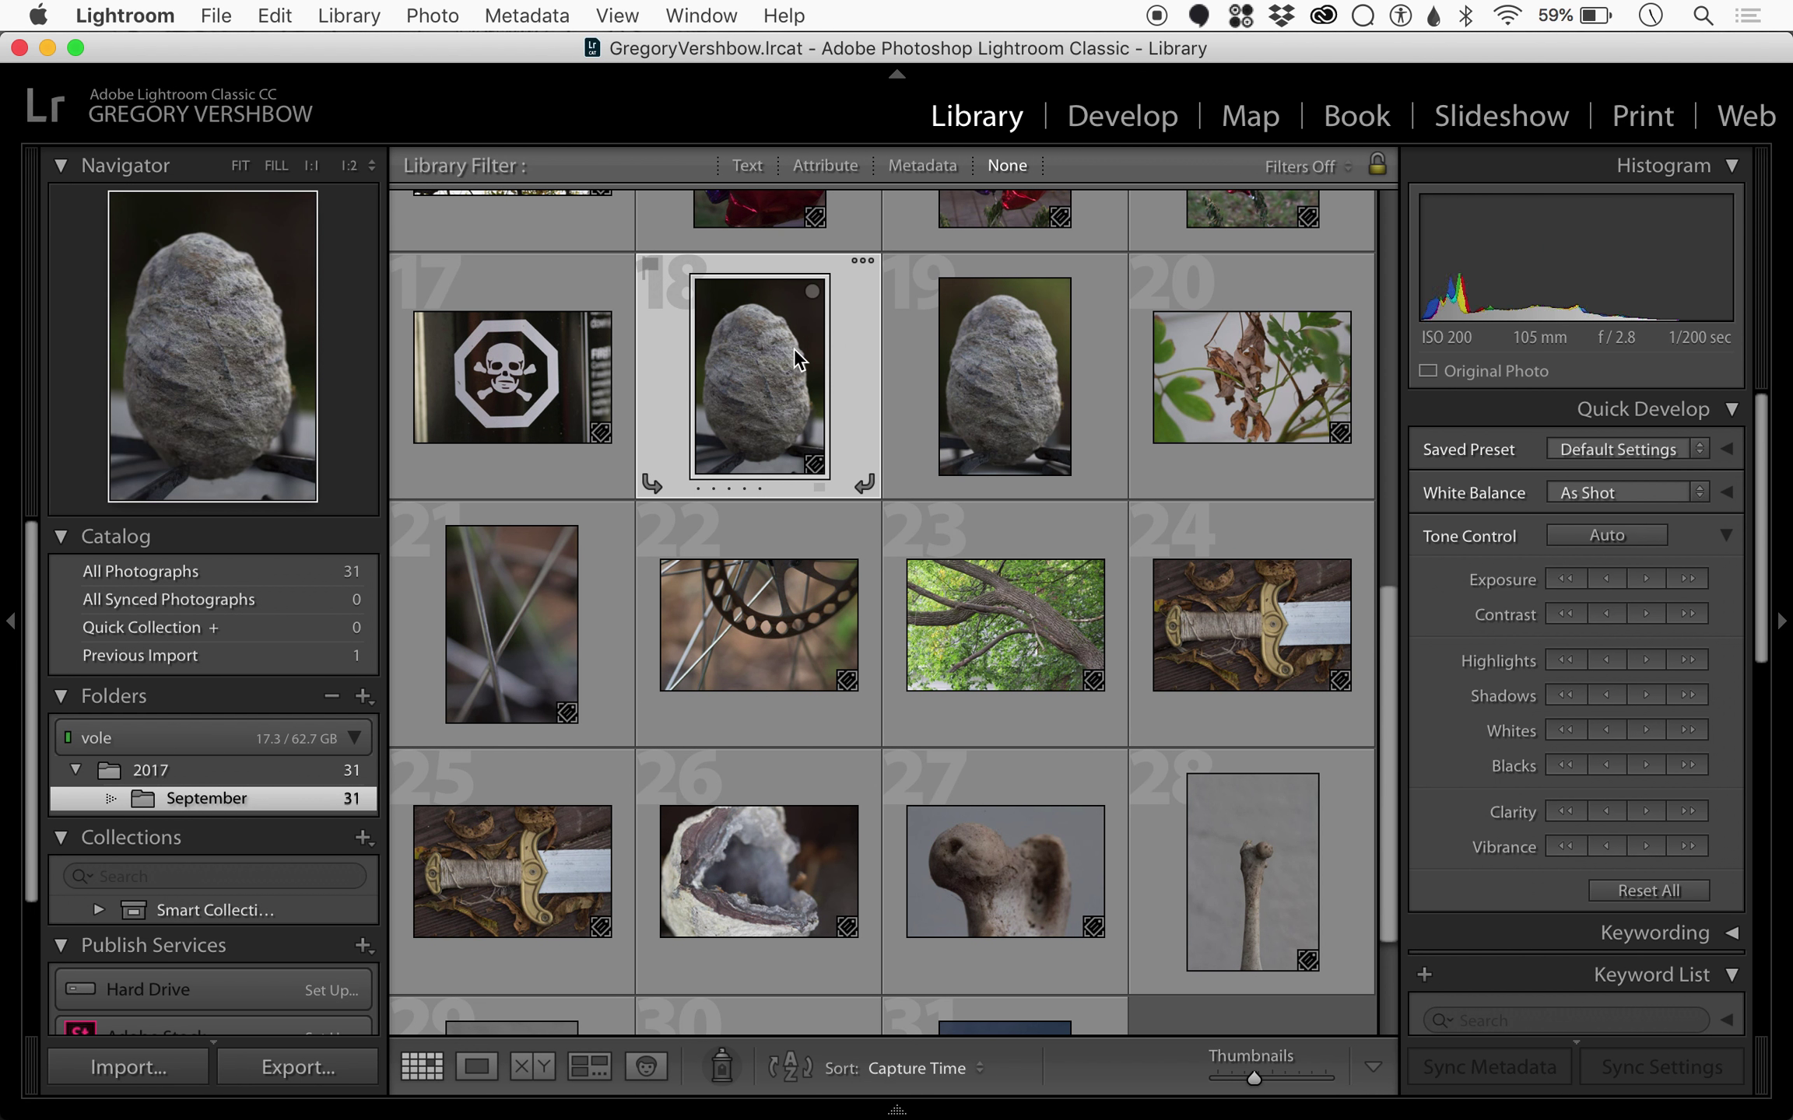
{"action": "left_click", "coordinate": [1000, 364], "text": "shift"}
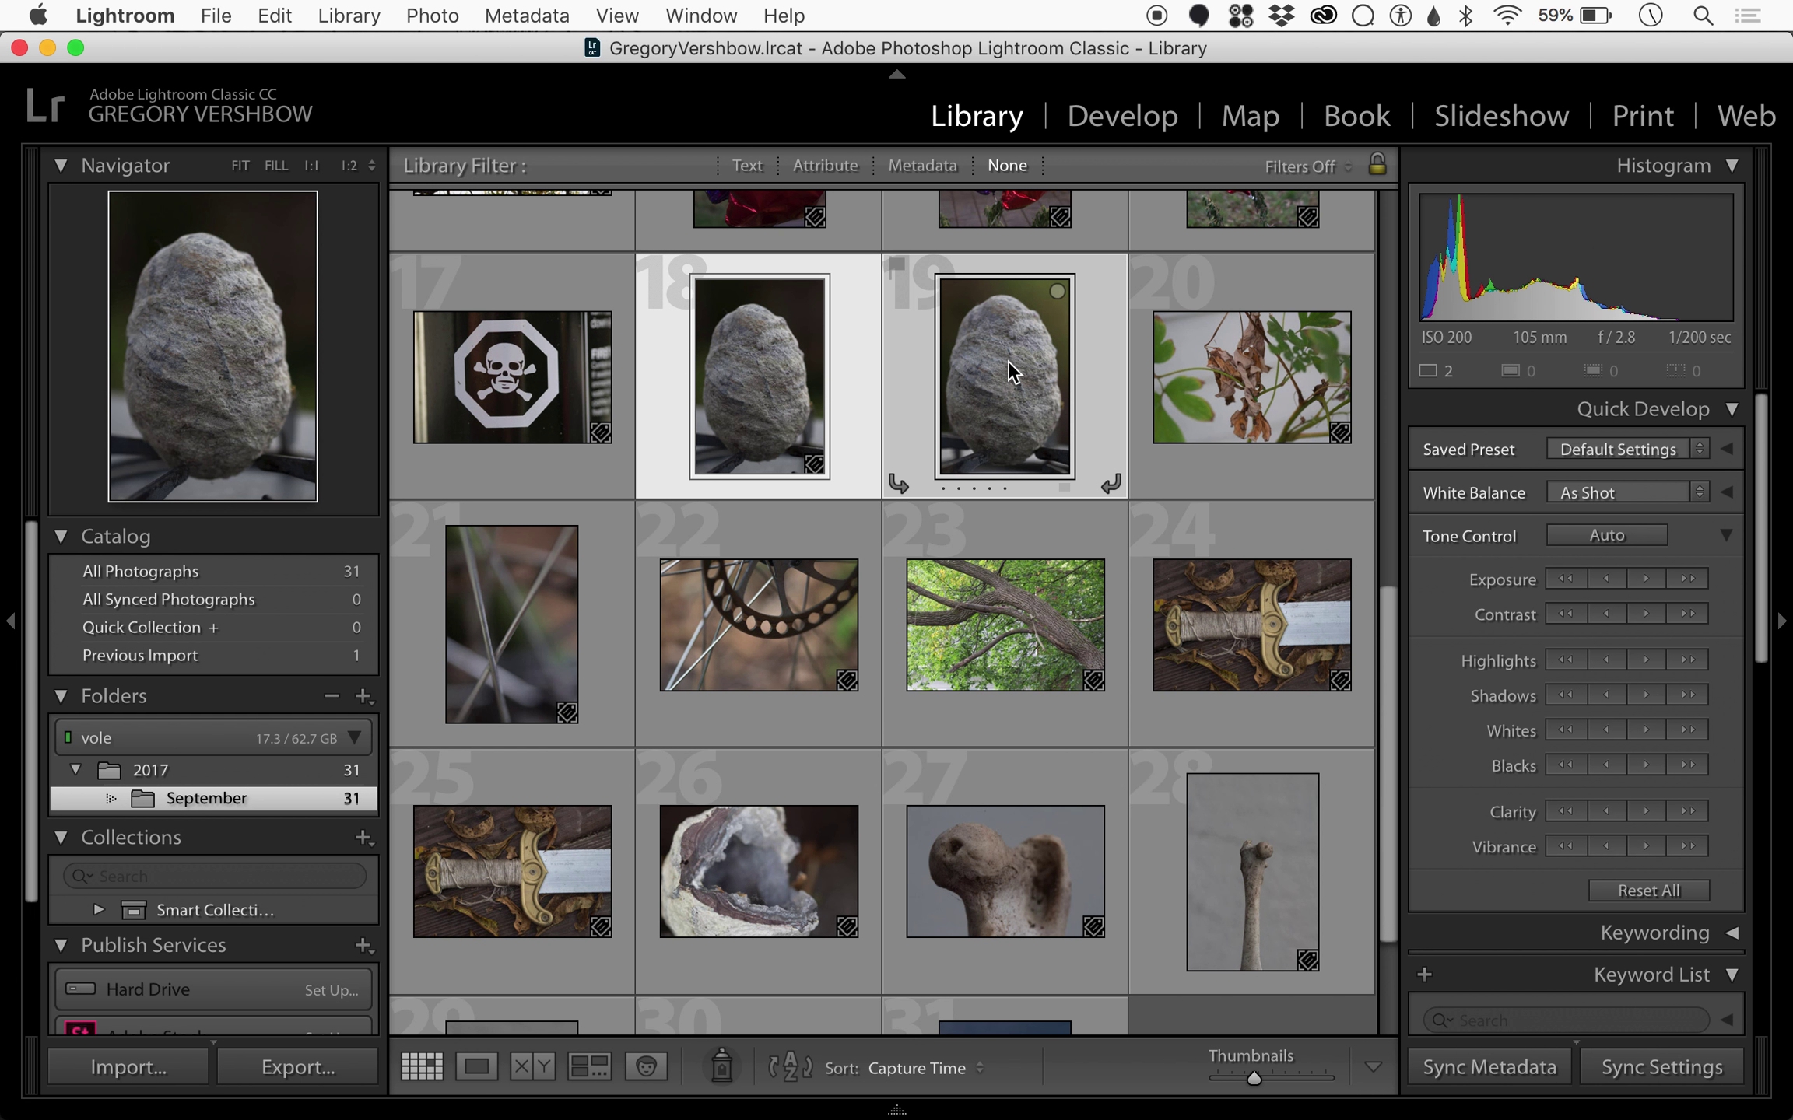
{"action": "left_click", "coordinate": [537, 358]}
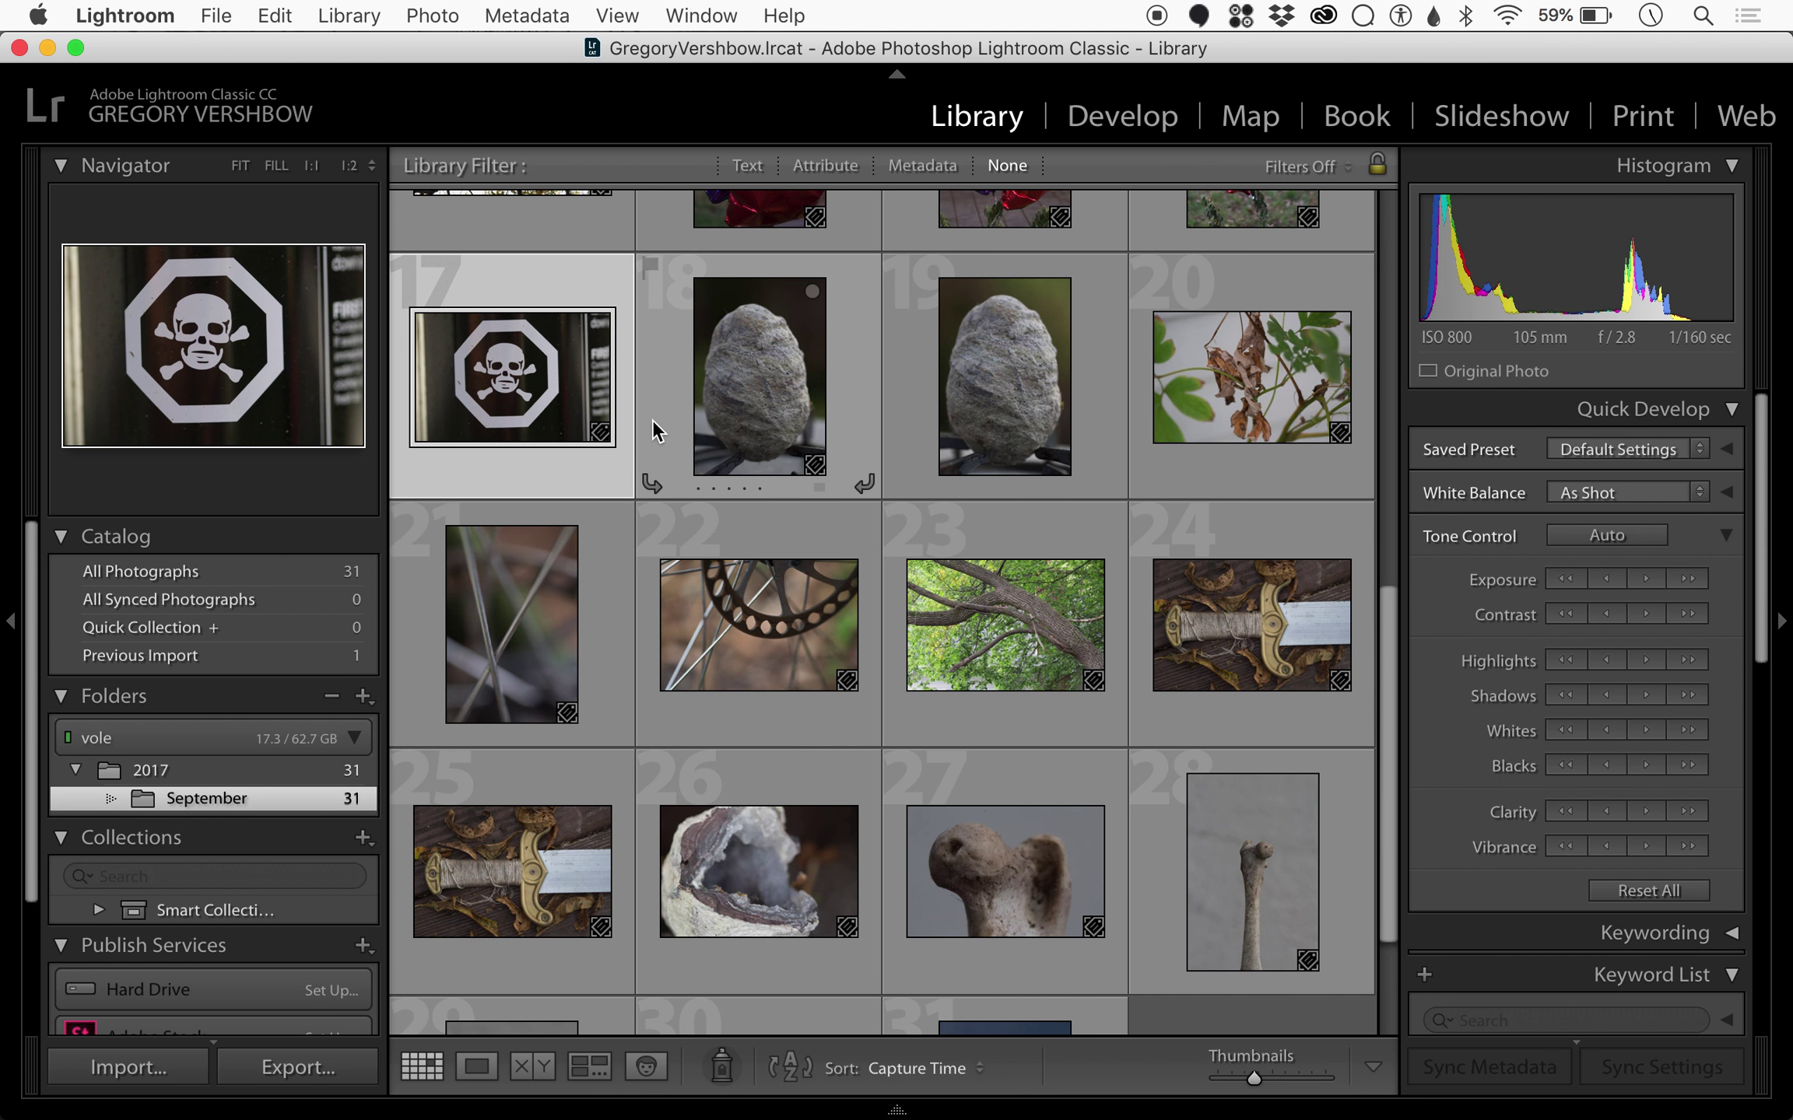
{"action": "left_click", "coordinate": [1255, 627], "text": "shift"}
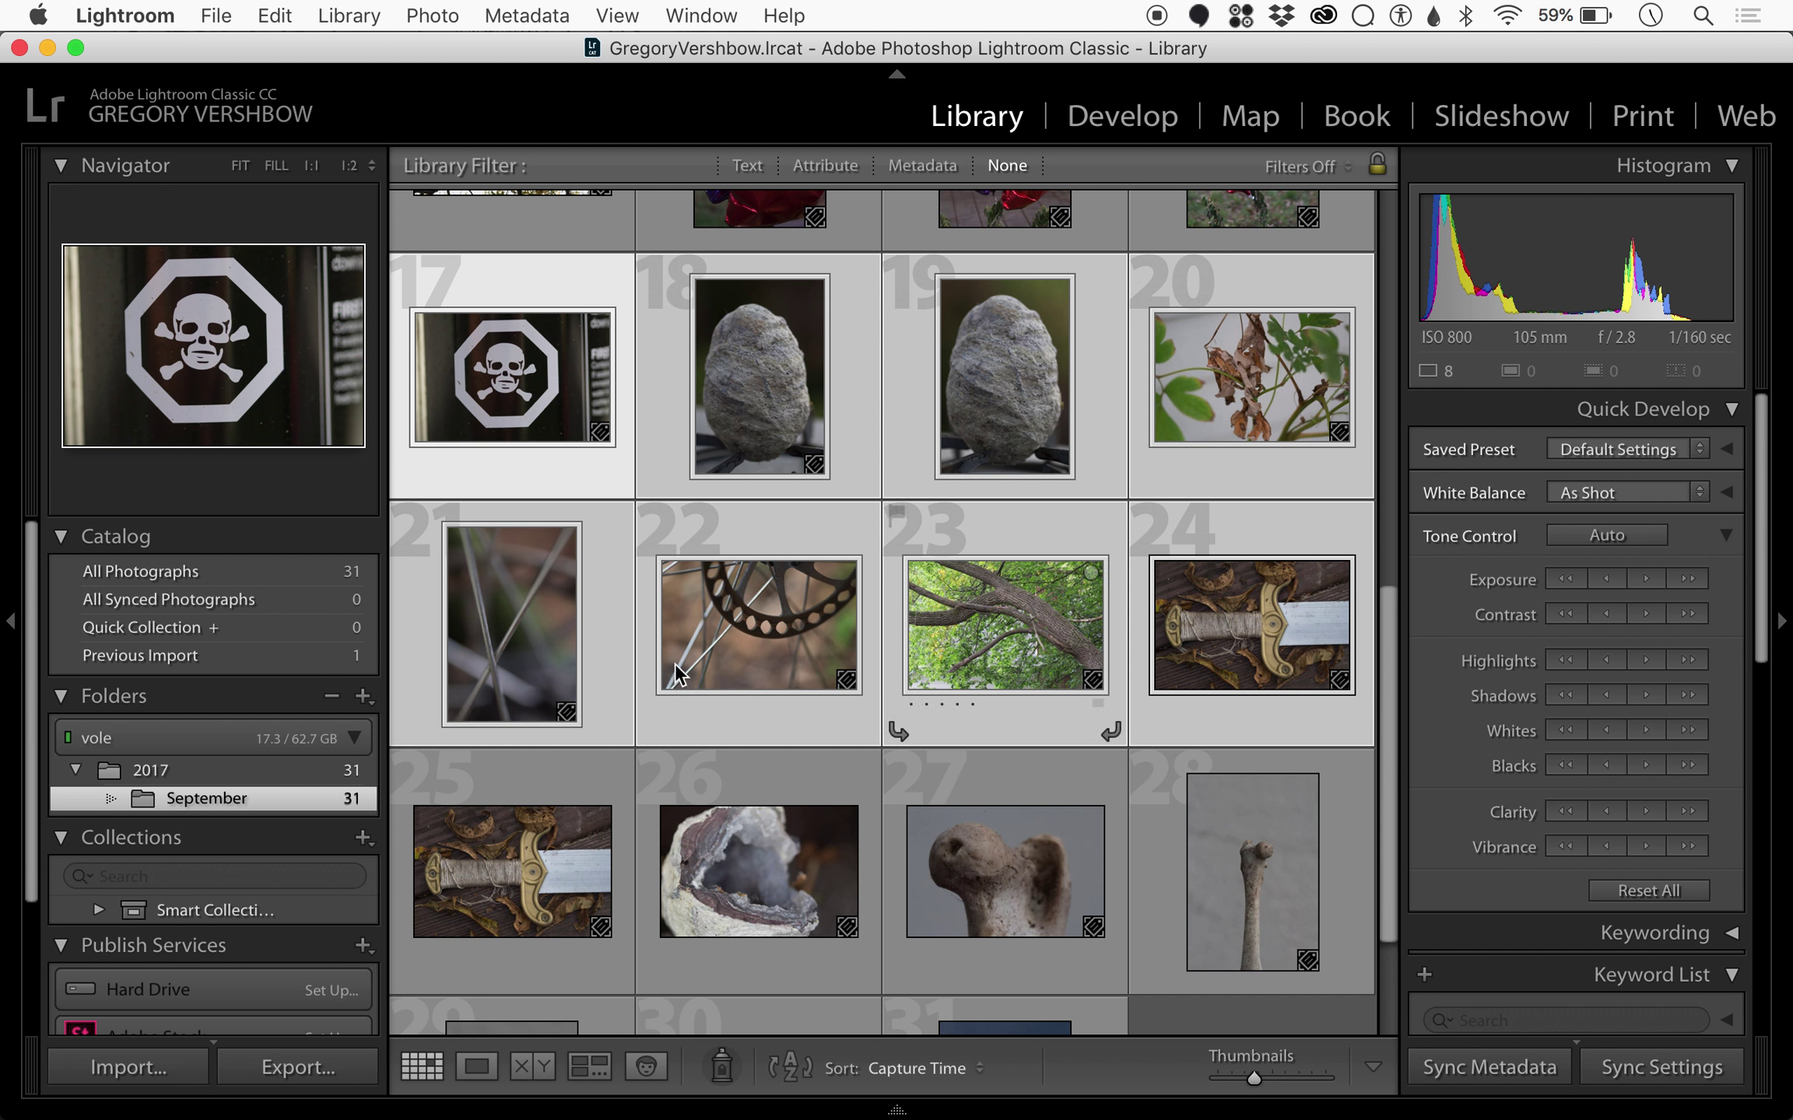
{"action": "left_click", "coordinate": [726, 414]}
{"action": "left_click", "coordinate": [592, 240]}
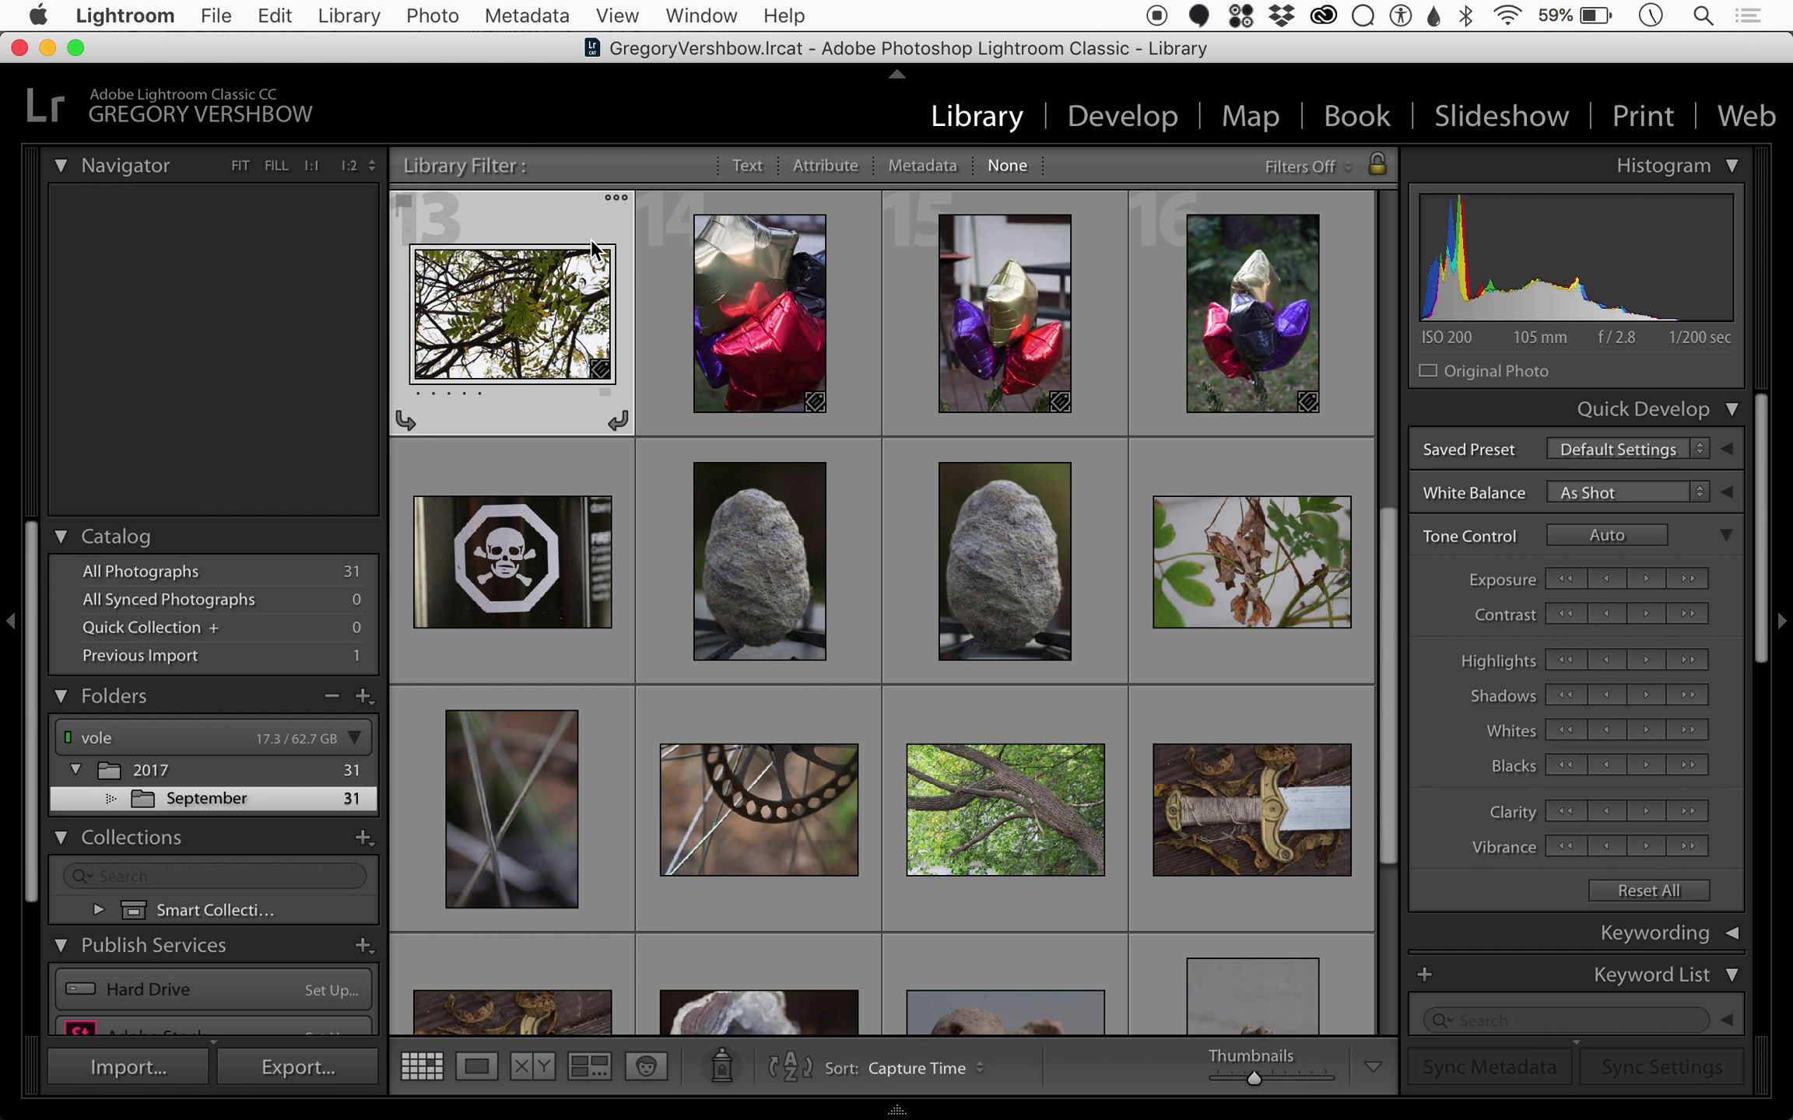
{"action": "left_click", "coordinate": [705, 527]}
{"action": "left_click", "coordinate": [933, 566], "text": "super"}
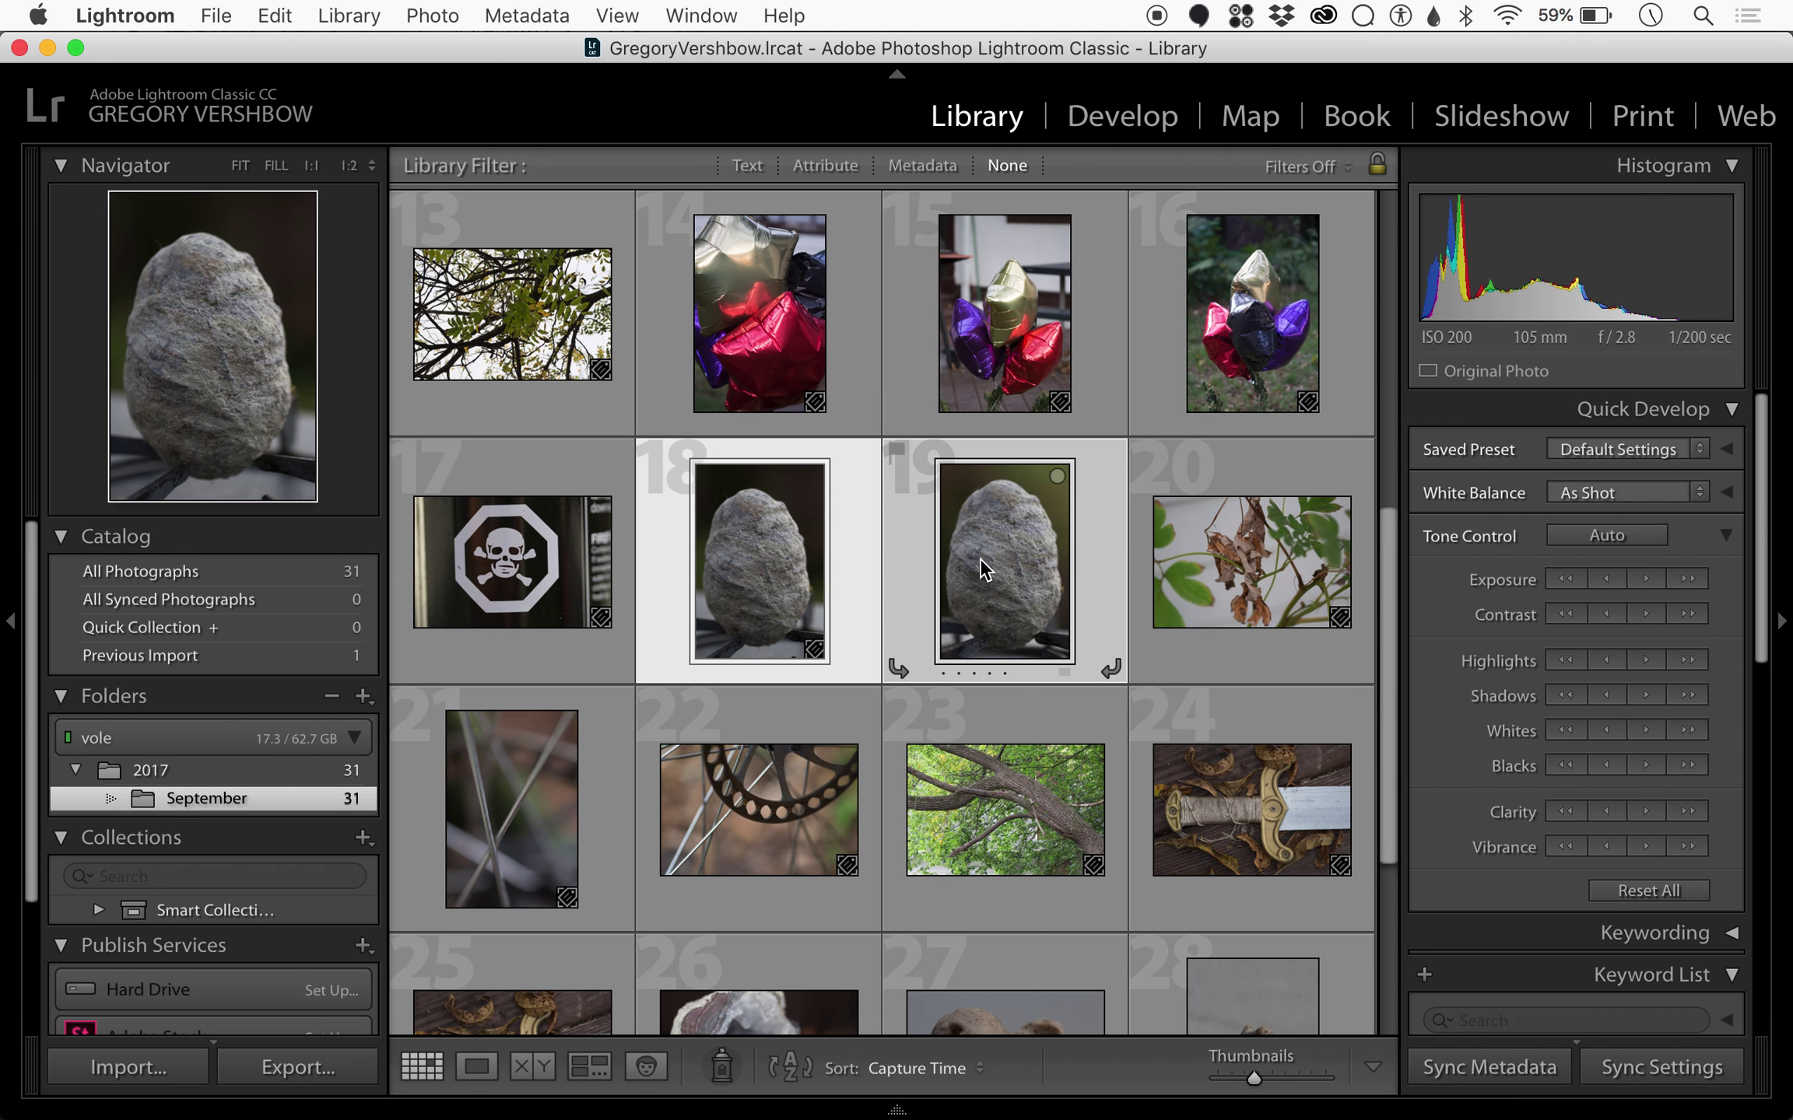
{"action": "left_click", "coordinate": [1182, 783], "text": "super"}
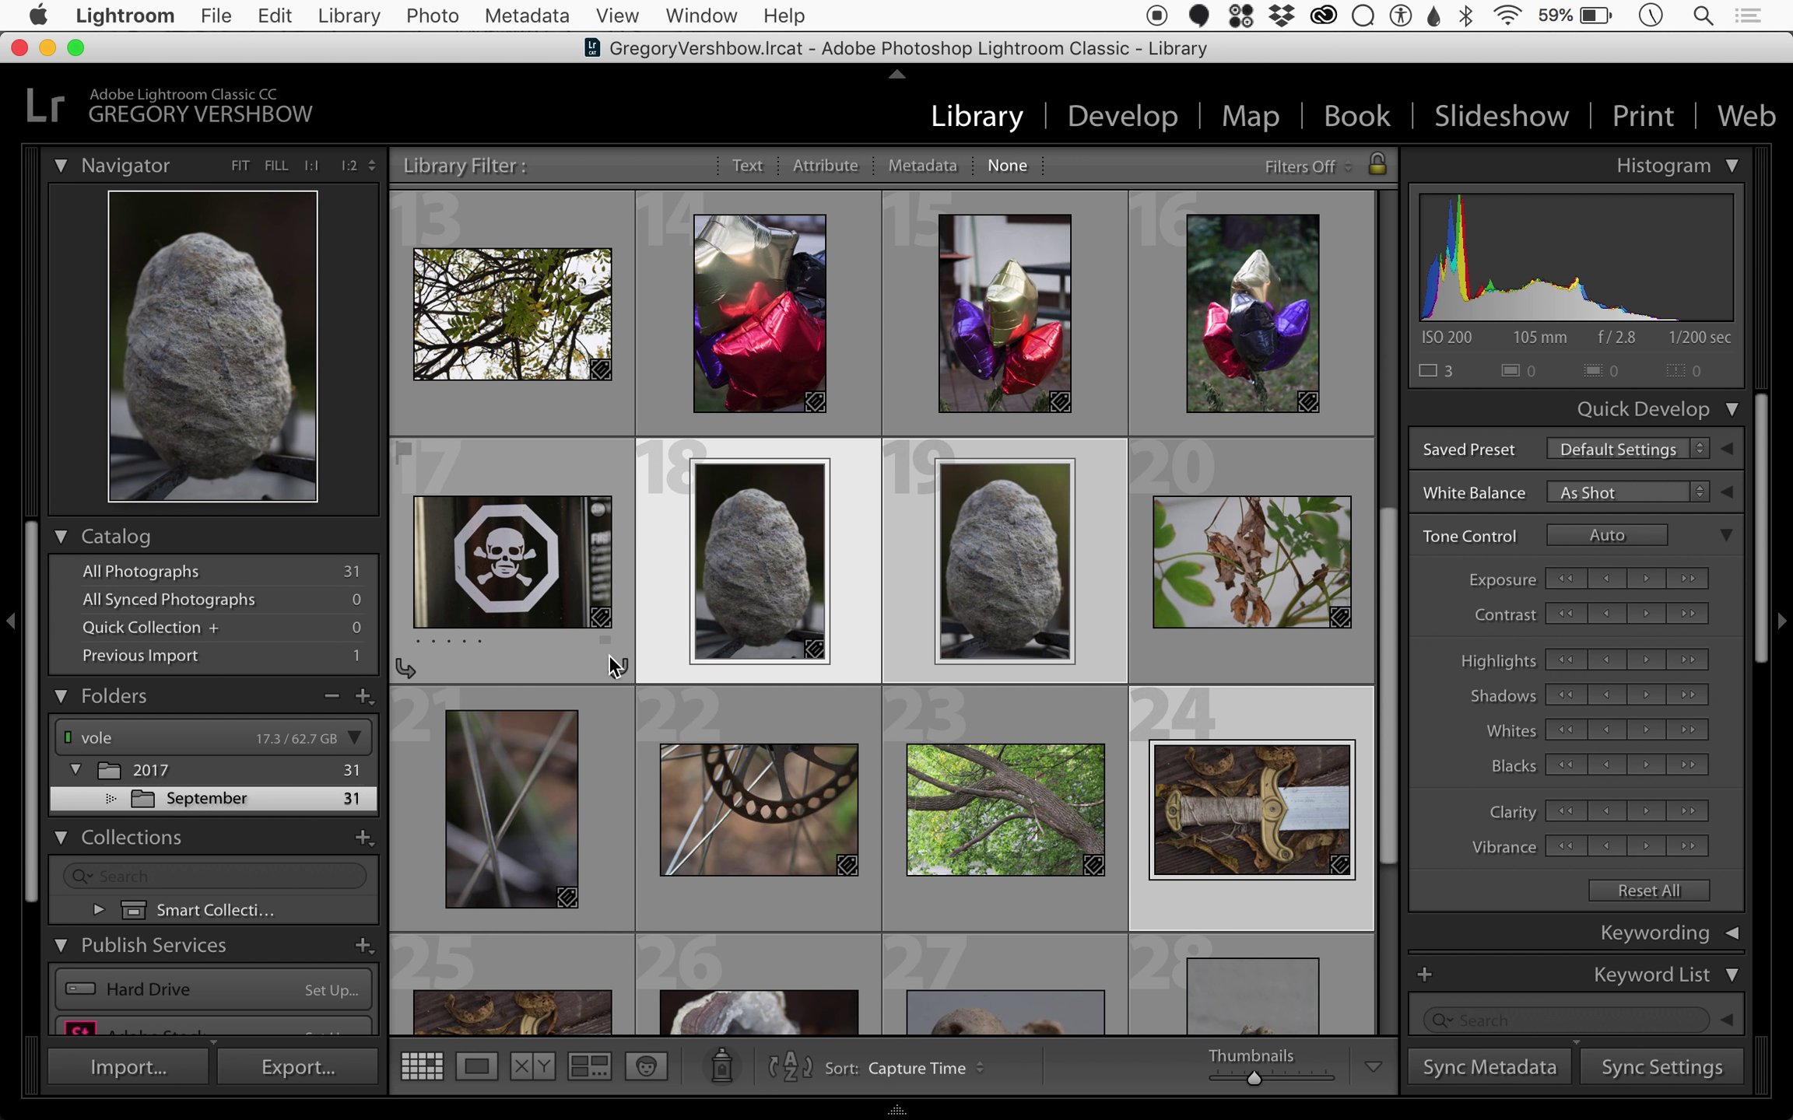
{"action": "left_click", "coordinate": [498, 553], "text": "super"}
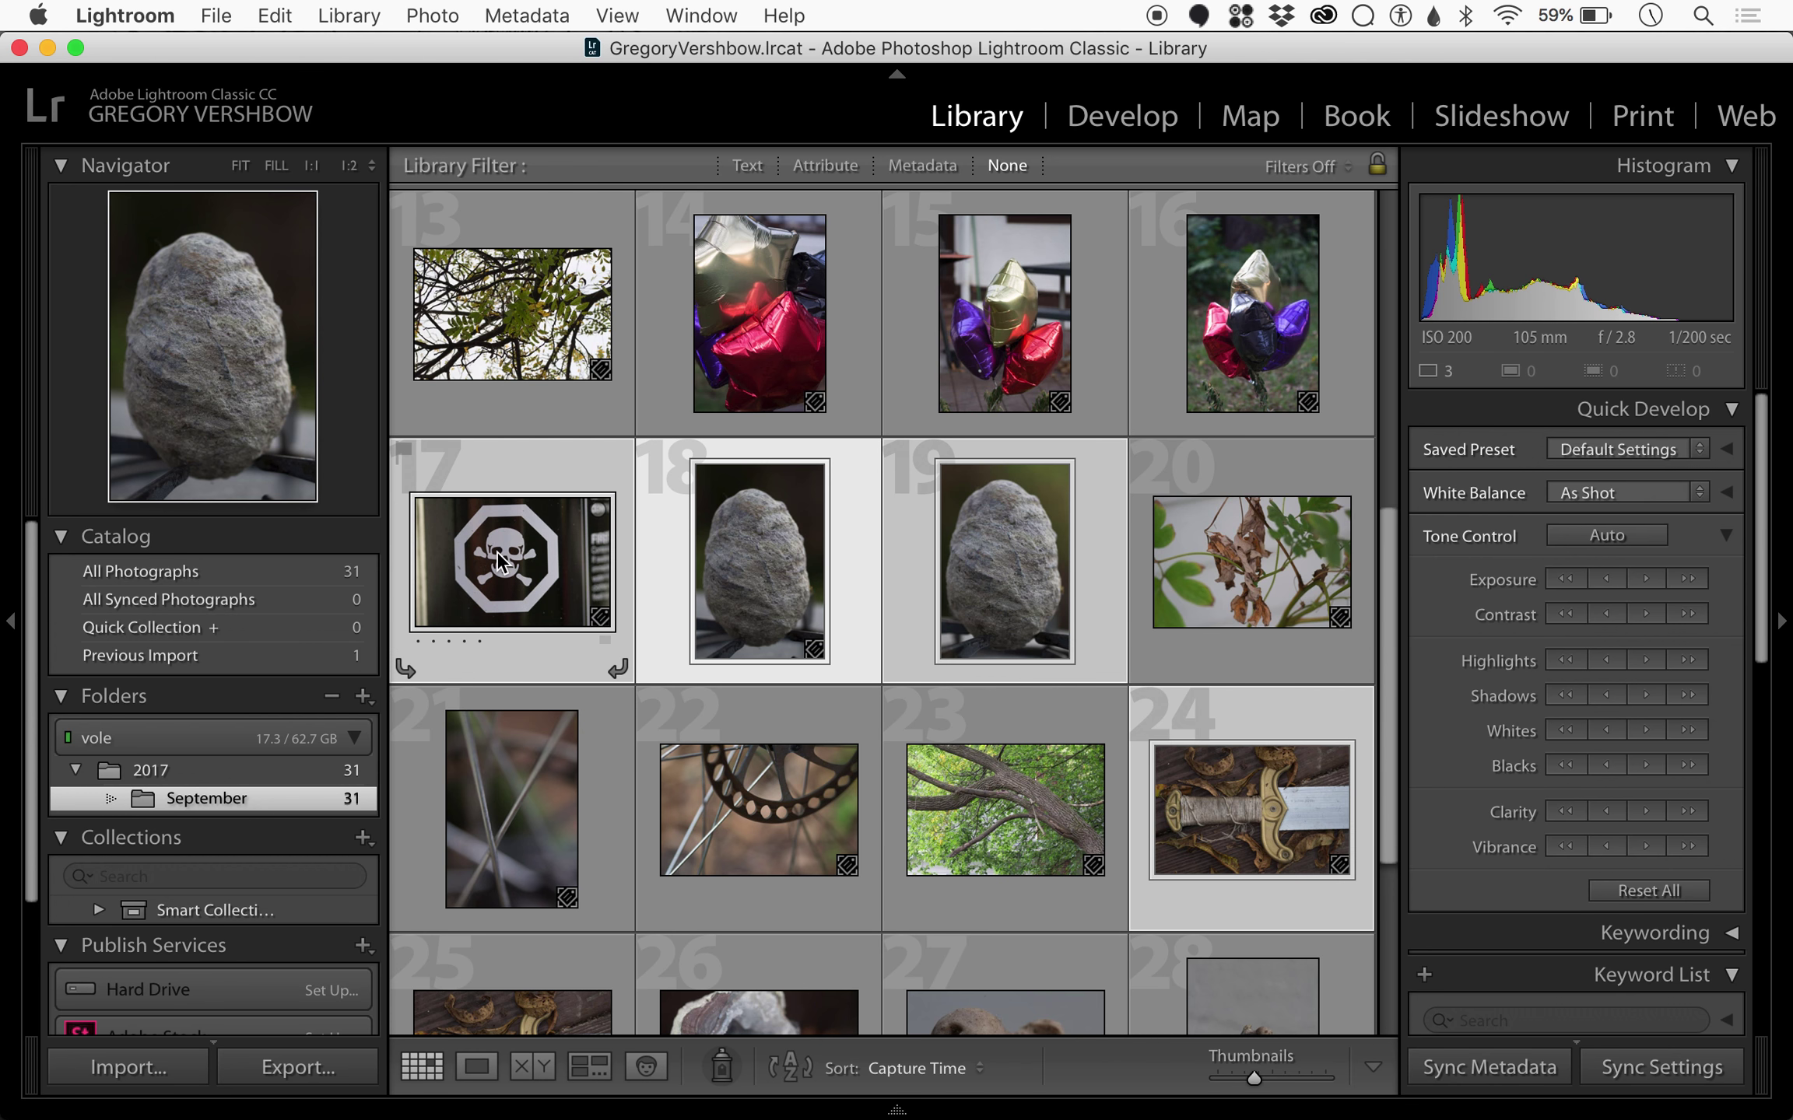
{"action": "left_click", "coordinate": [1264, 307], "text": "super"}
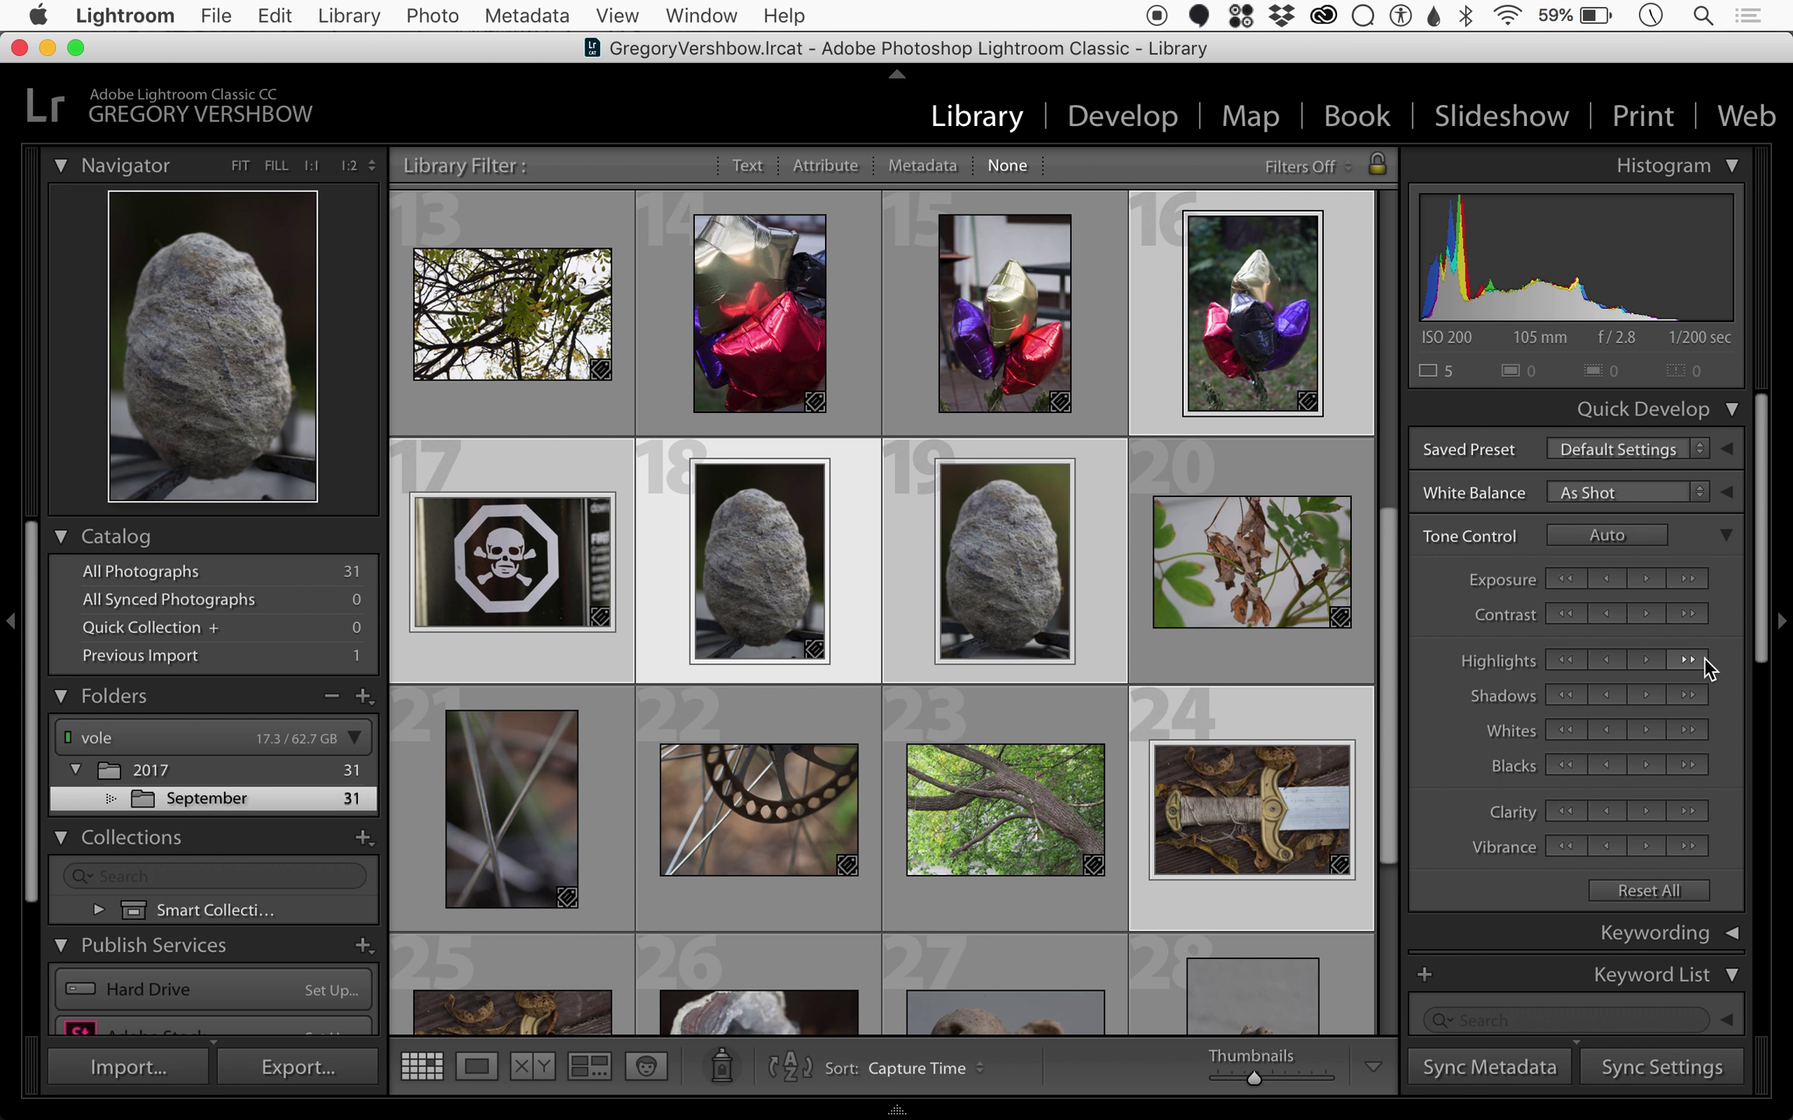
{"action": "left_click", "coordinate": [1681, 580]}
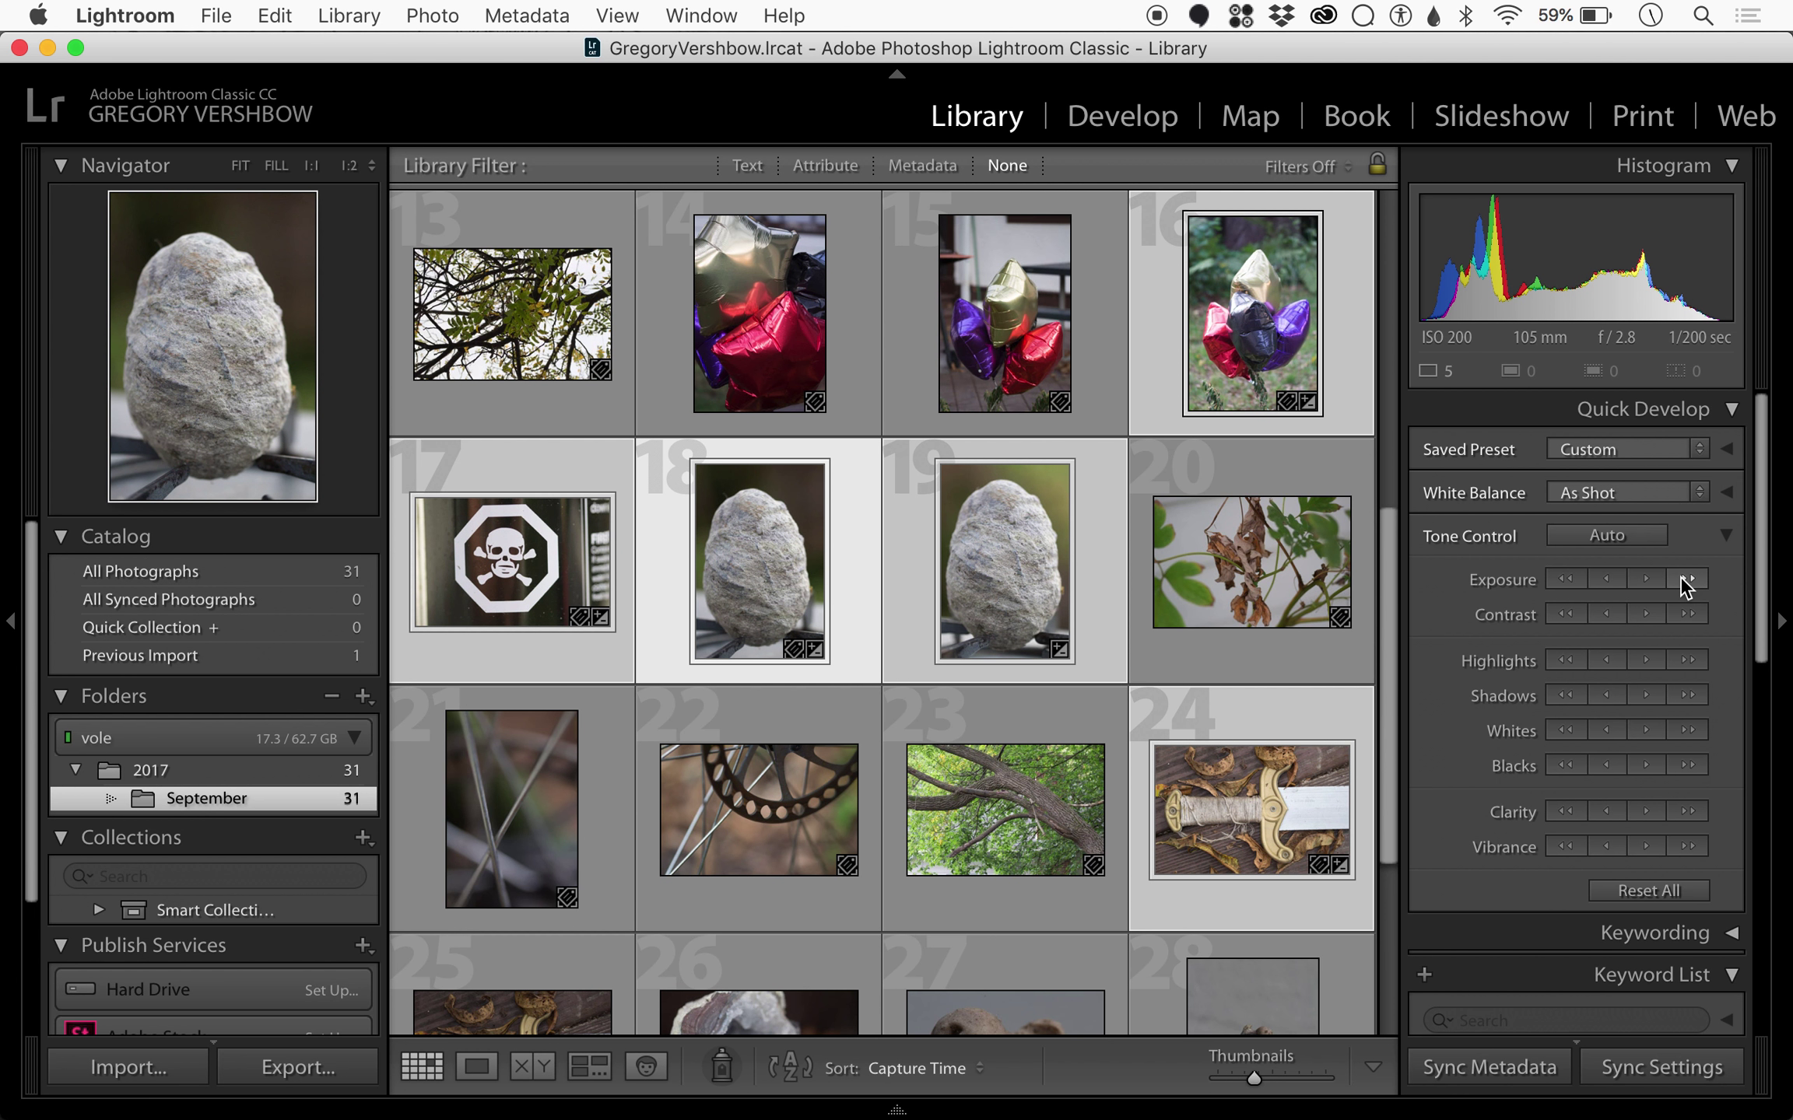
{"action": "key", "text": "super+z"}
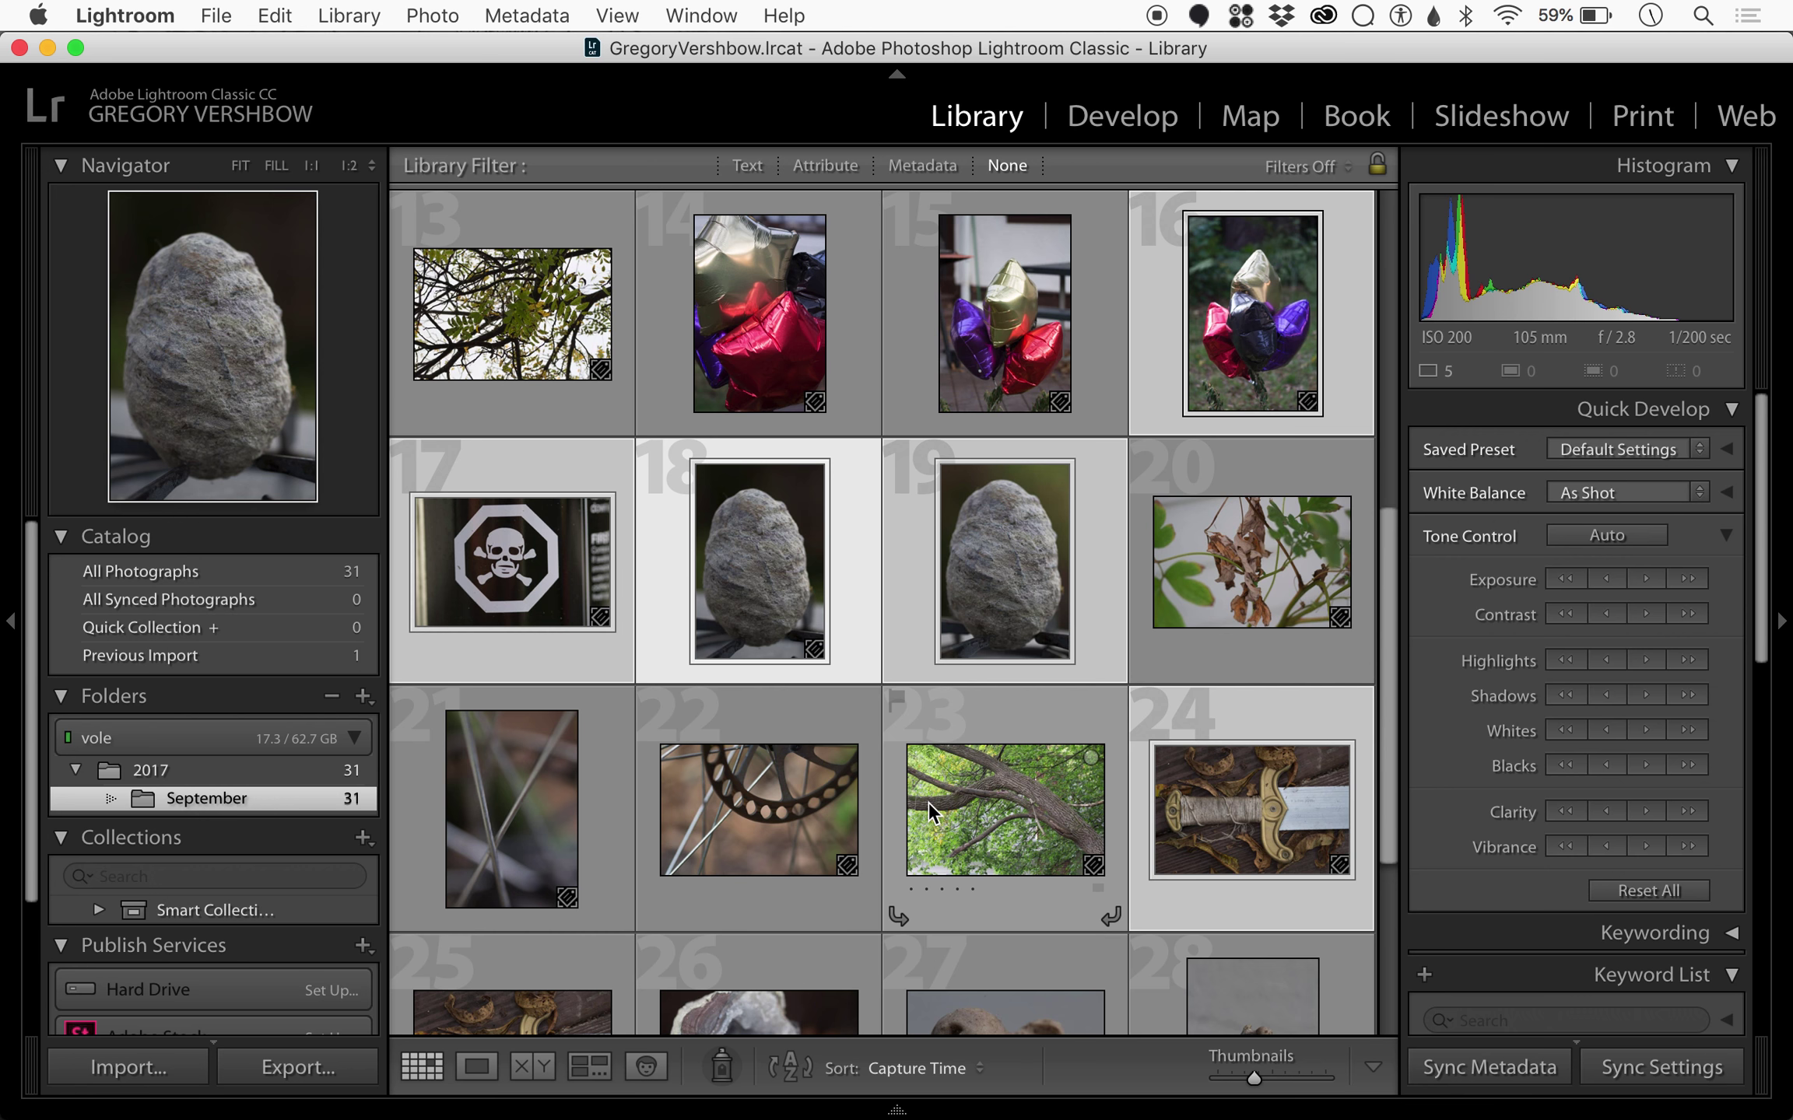
{"action": "left_click", "coordinate": [991, 831]}
Step: Select the wheel photo 22 and rock photo 19, then show the Filmstrip along the bottom
{"action": "left_click", "coordinate": [837, 808]}
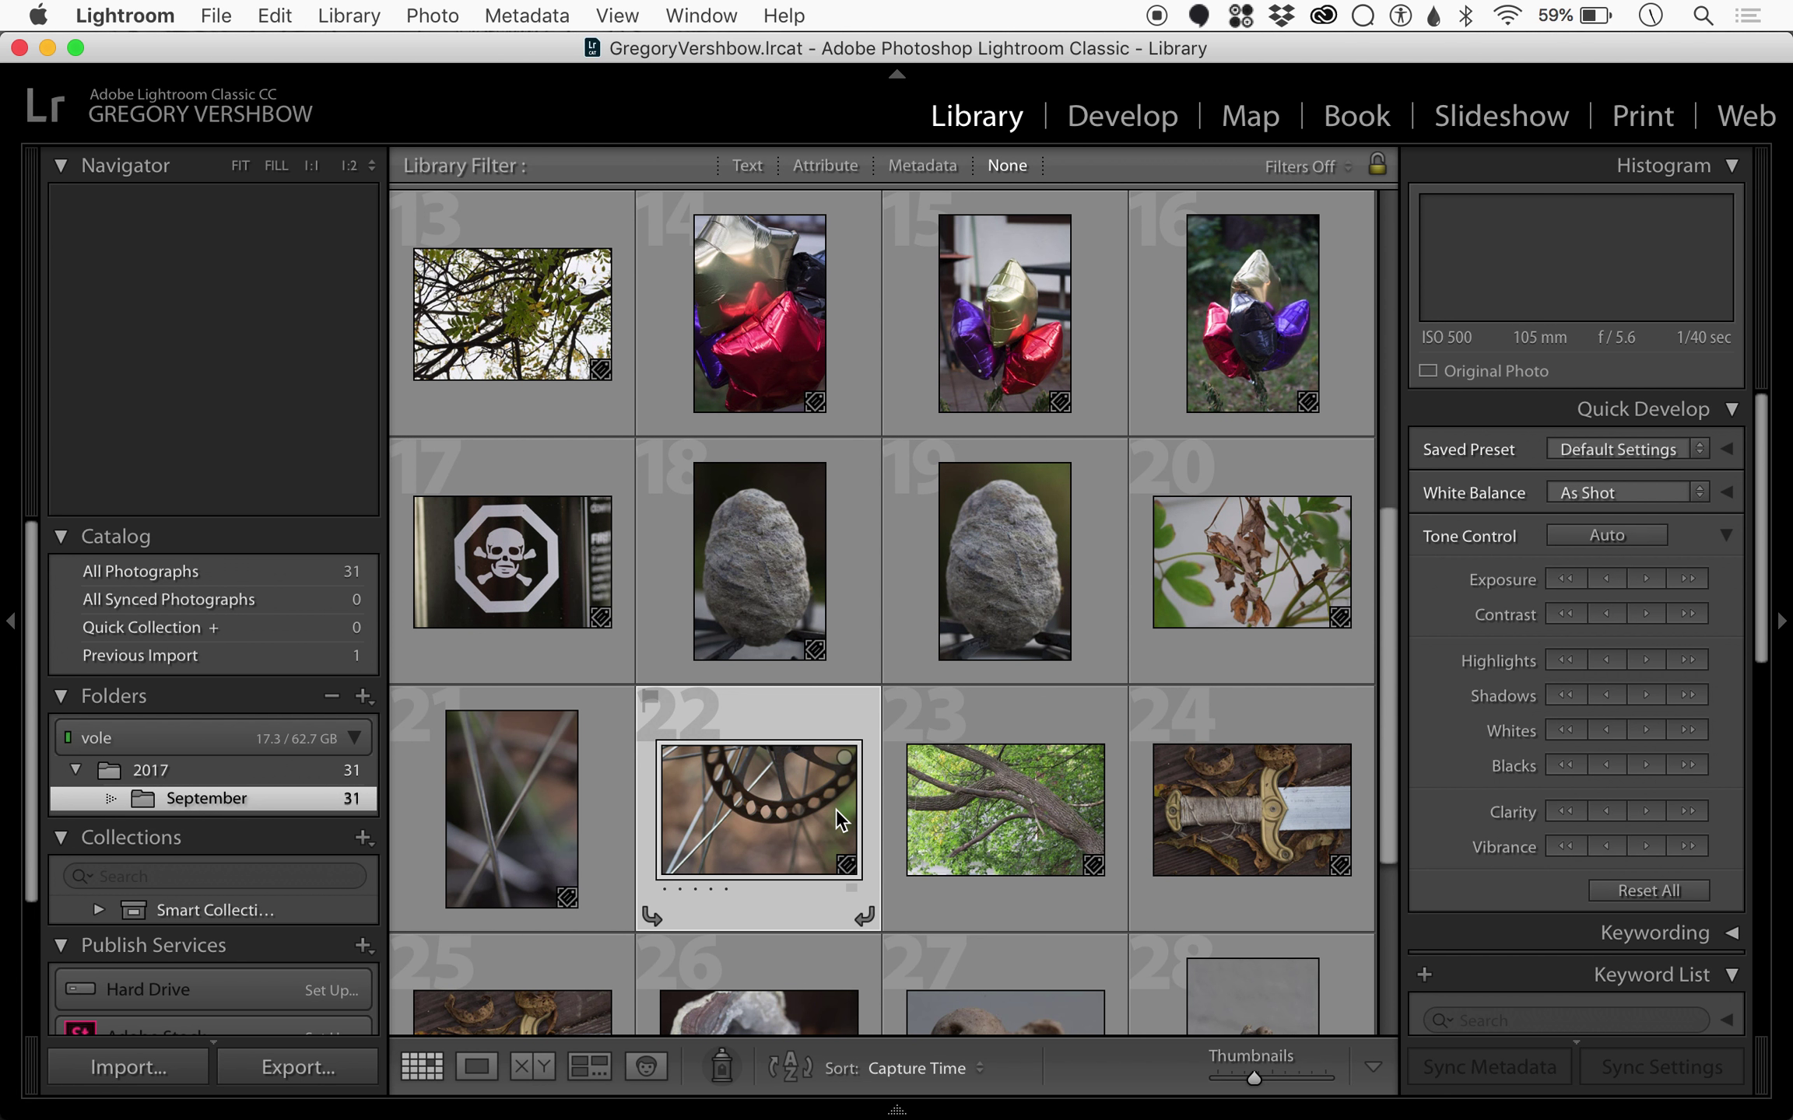
{"action": "left_click", "coordinate": [1040, 620]}
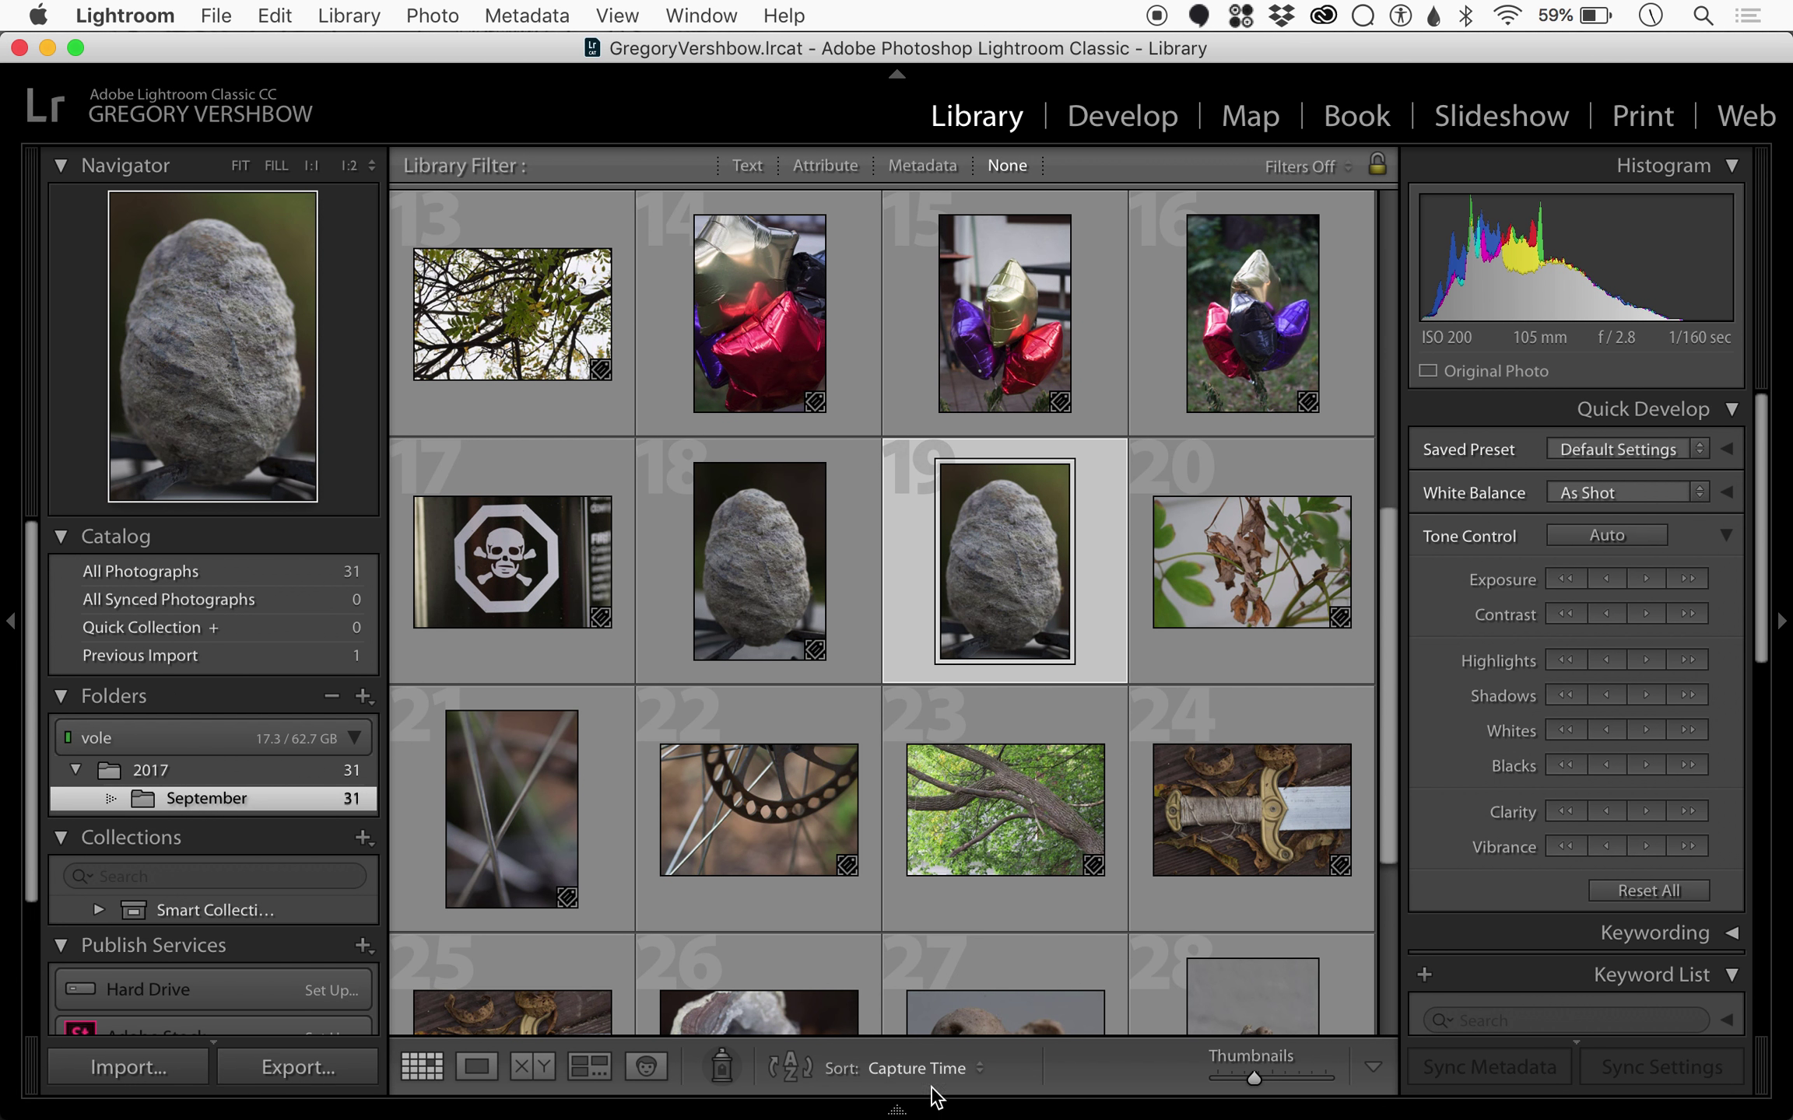
{"action": "left_click", "coordinate": [887, 1103]}
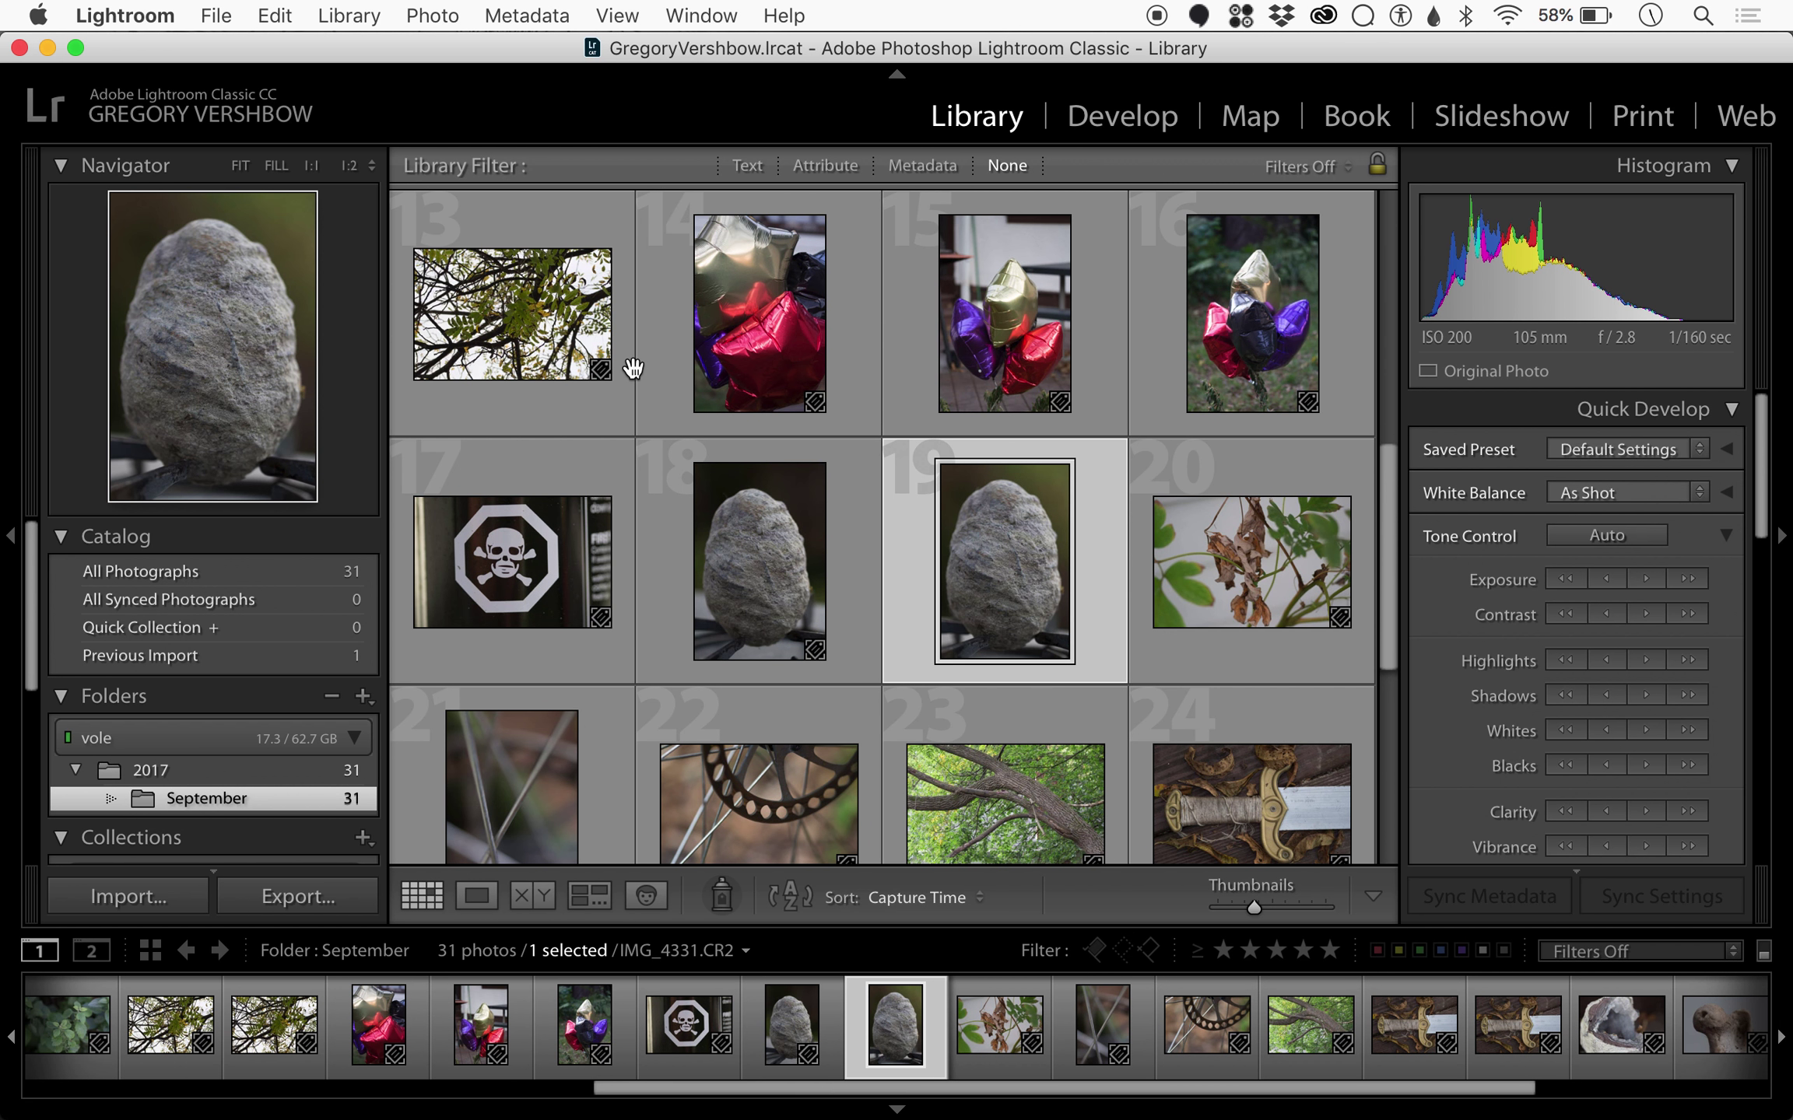
Step: Open branches photo 13 in Loupe view and give one star to three skull photos and the plant
{"action": "double_click", "coordinate": [529, 280]}
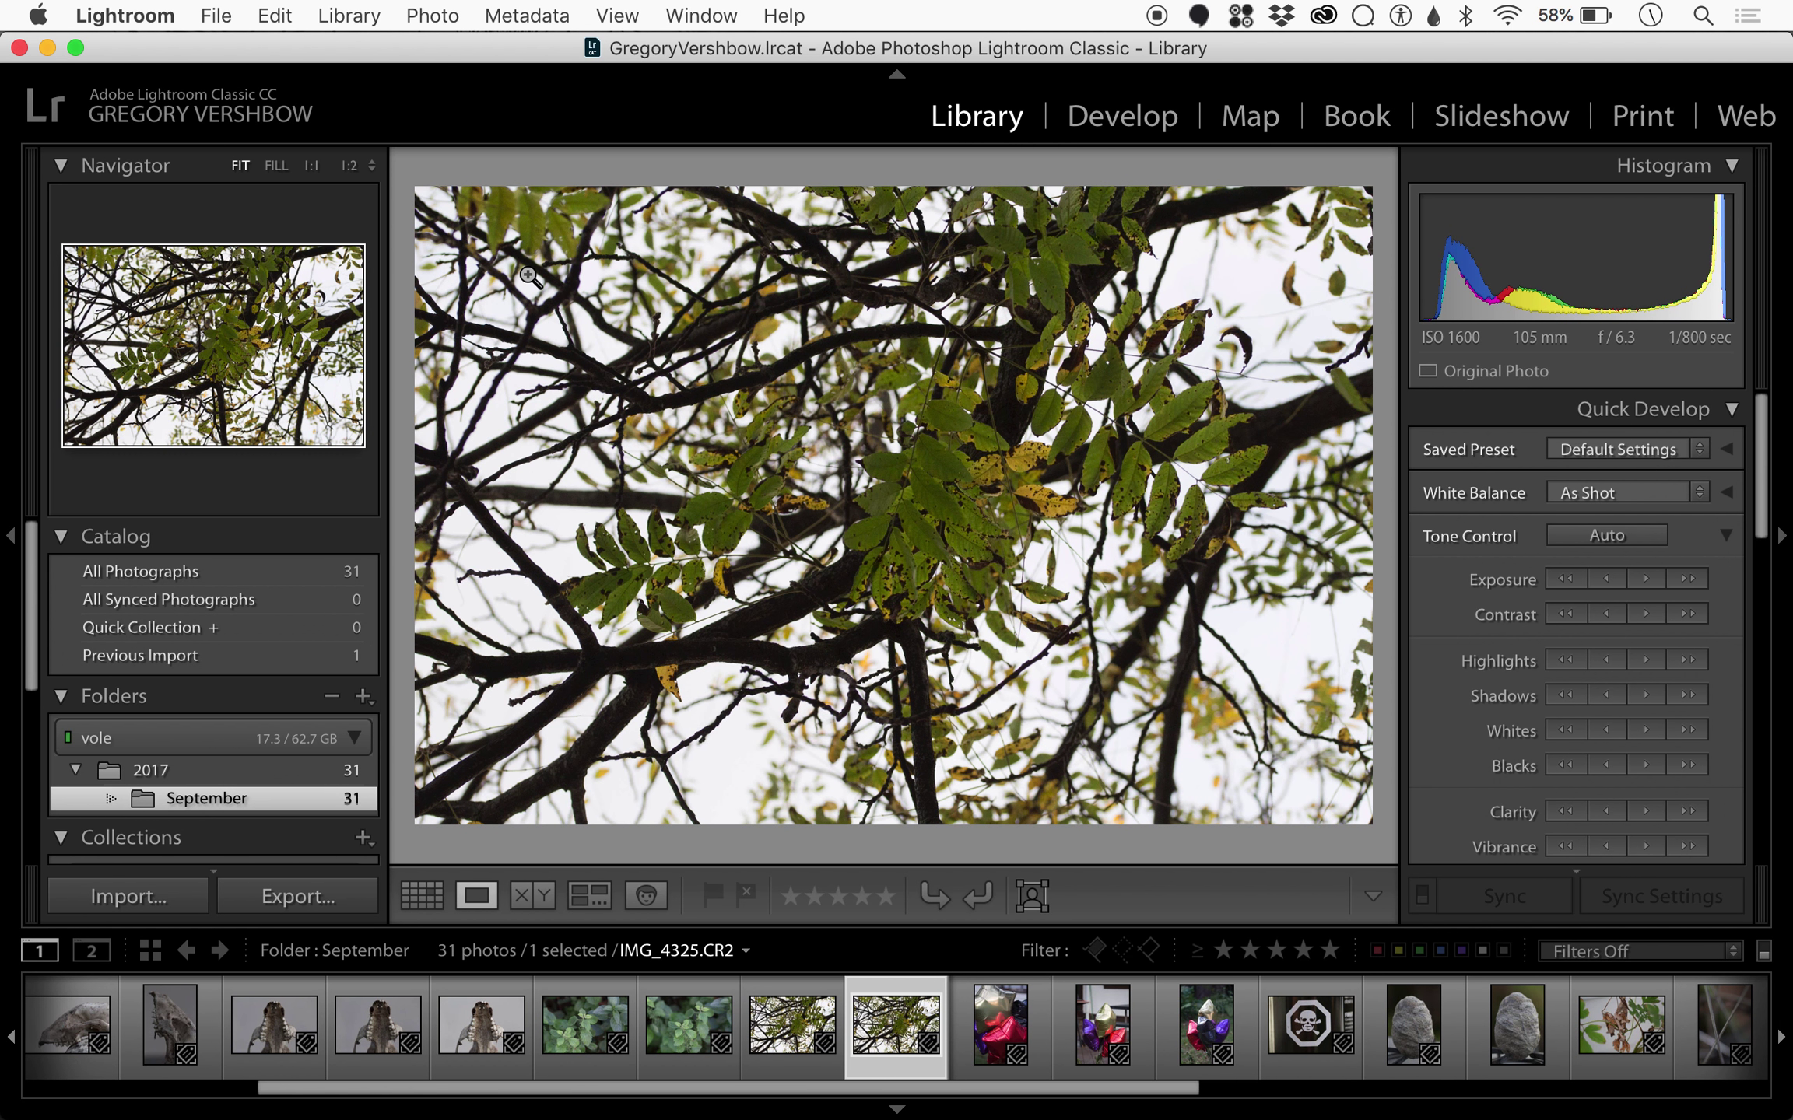
{"action": "key", "text": "Left"}
{"action": "key", "text": "Left"}
{"action": "key", "text": "Left"}
{"action": "key", "text": "Left"}
{"action": "key", "text": "Left"}
{"action": "key", "text": "Left"}
{"action": "key", "text": "Left"}
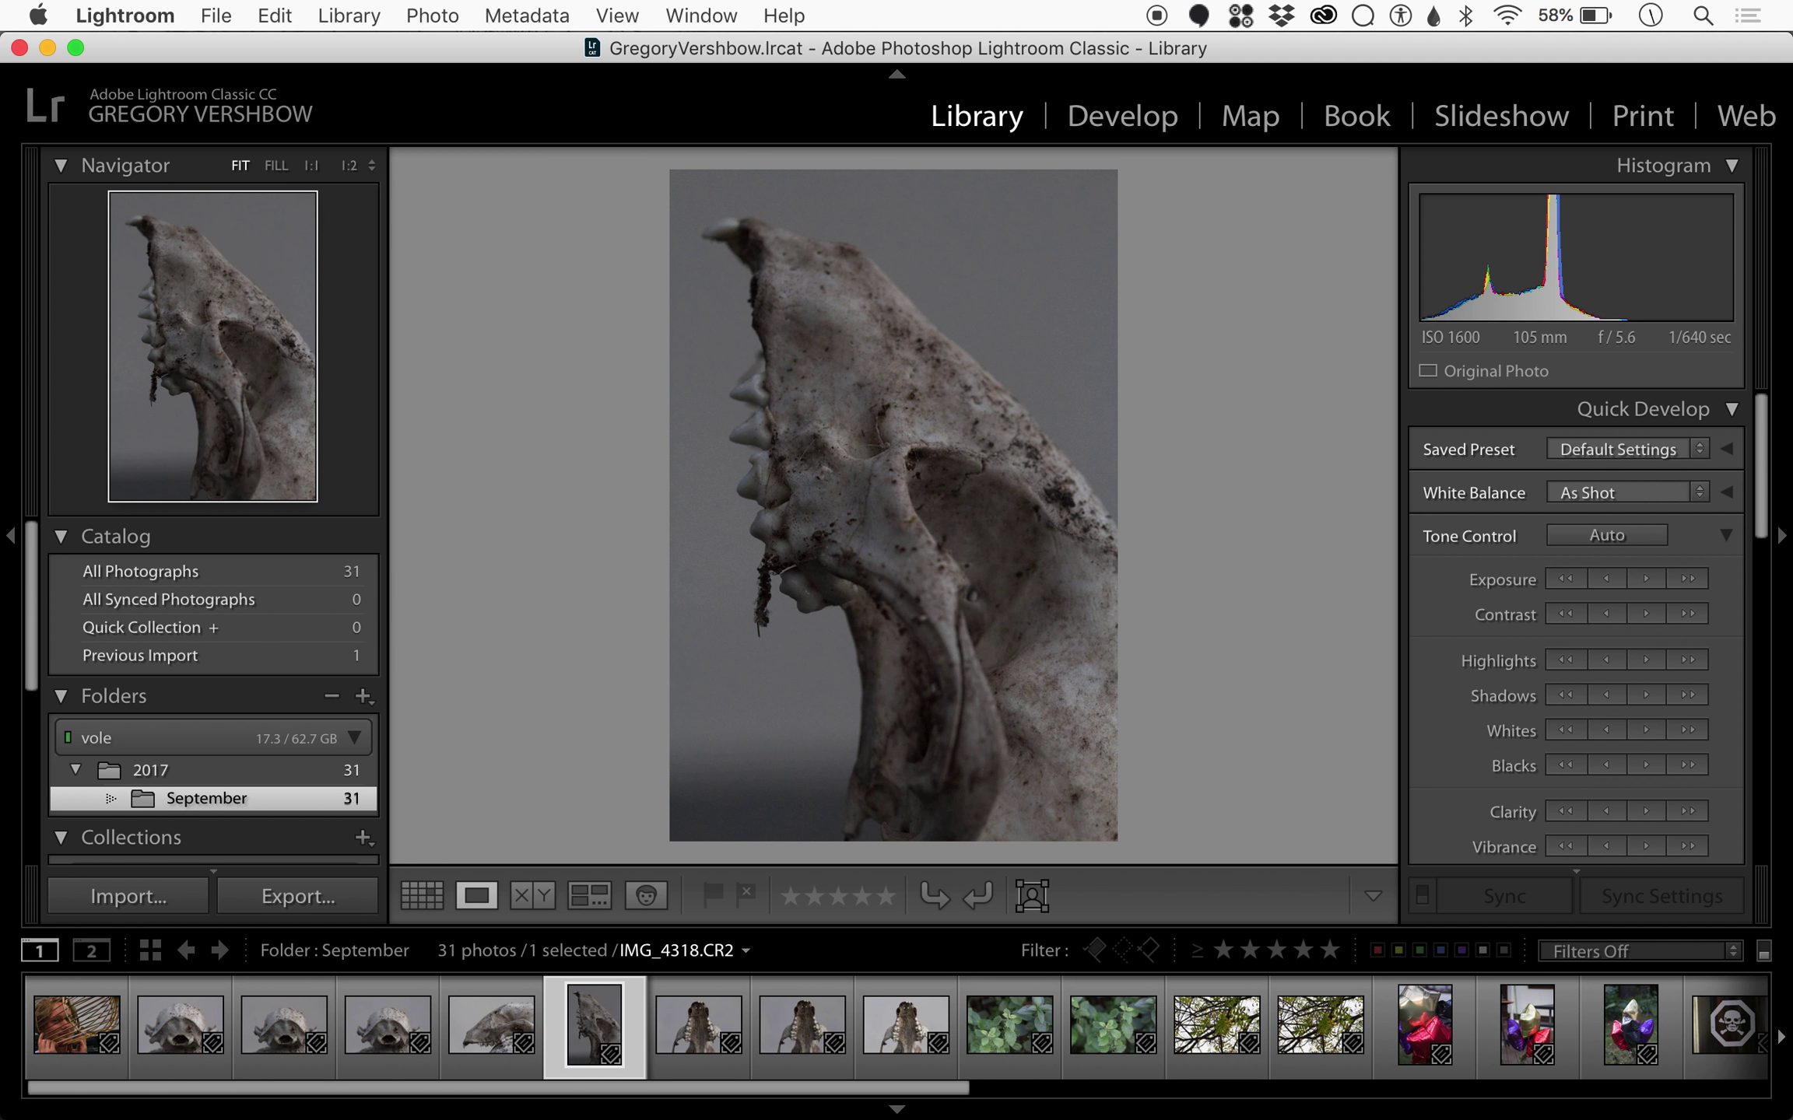
{"action": "key", "text": "Right"}
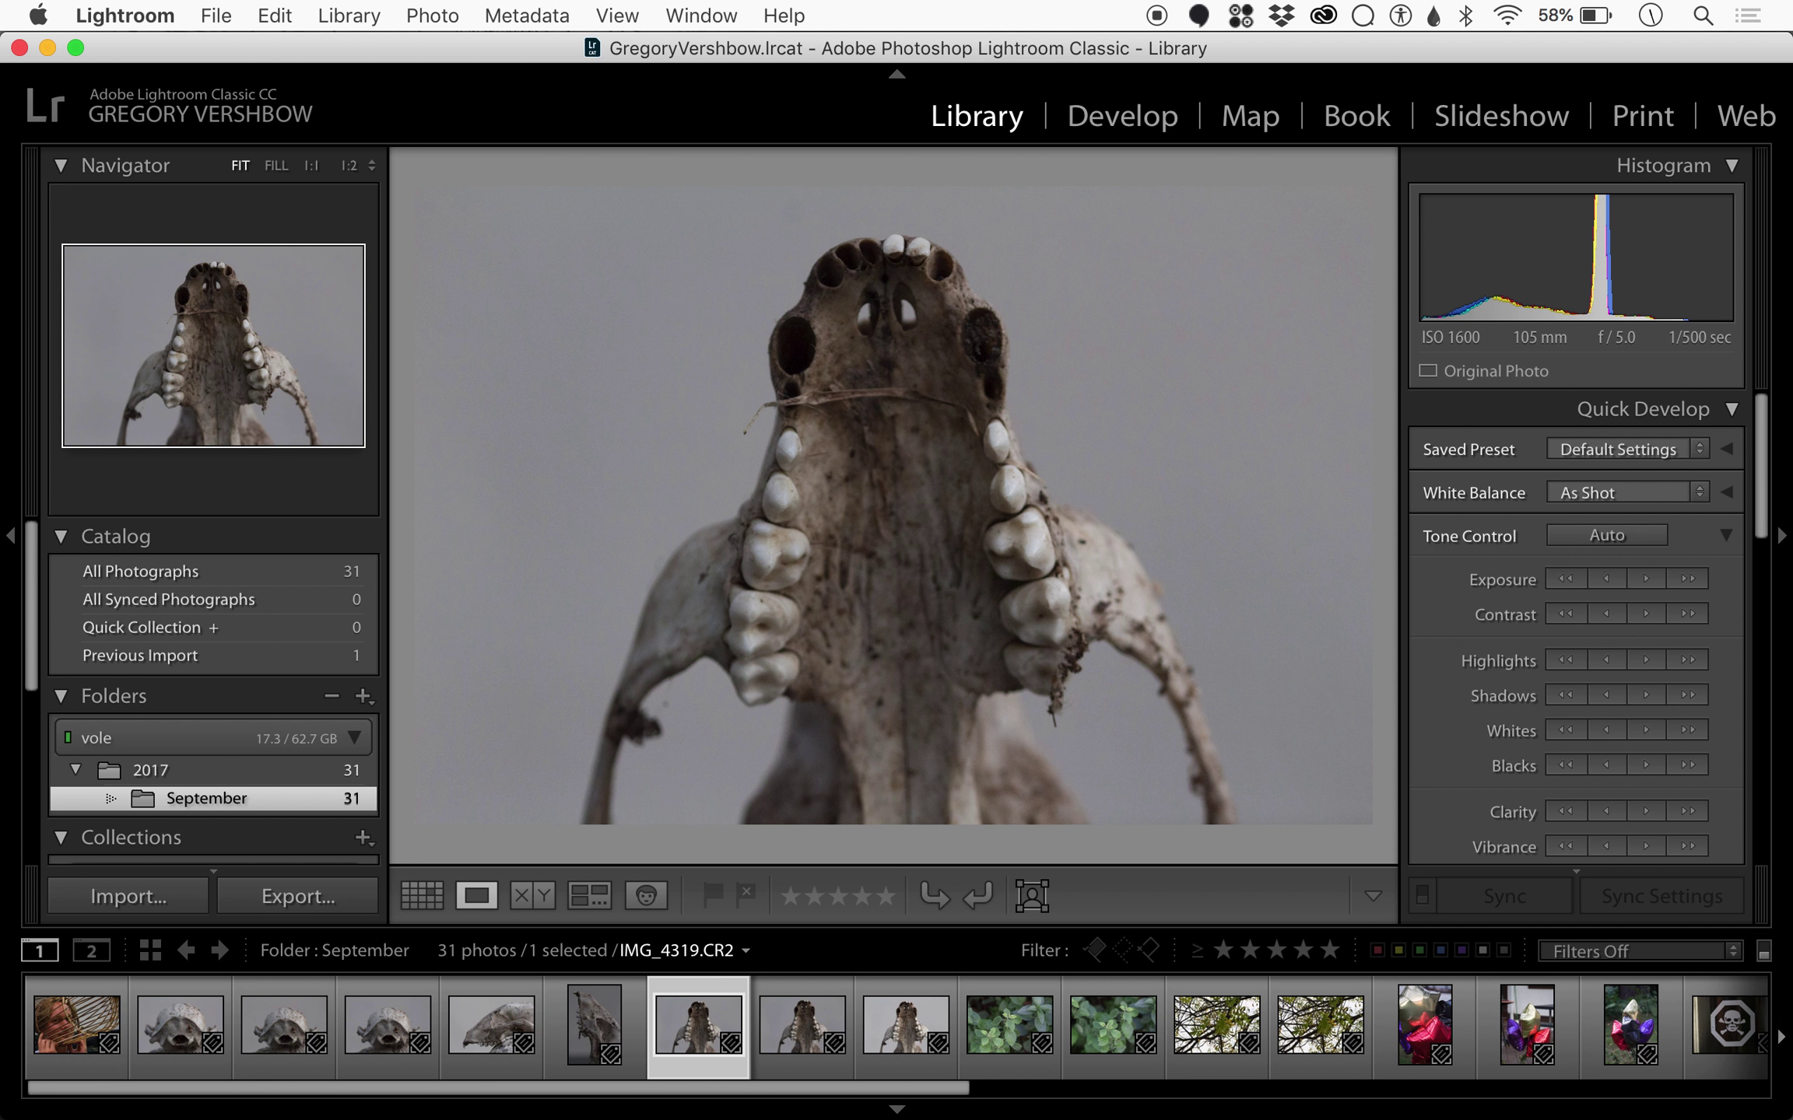
{"action": "key", "text": "Right"}
{"action": "key", "text": "Left"}
{"action": "key", "text": "1"}
{"action": "key", "text": "Right"}
{"action": "key", "text": "1"}
{"action": "key", "text": "Right"}
{"action": "key", "text": "1"}
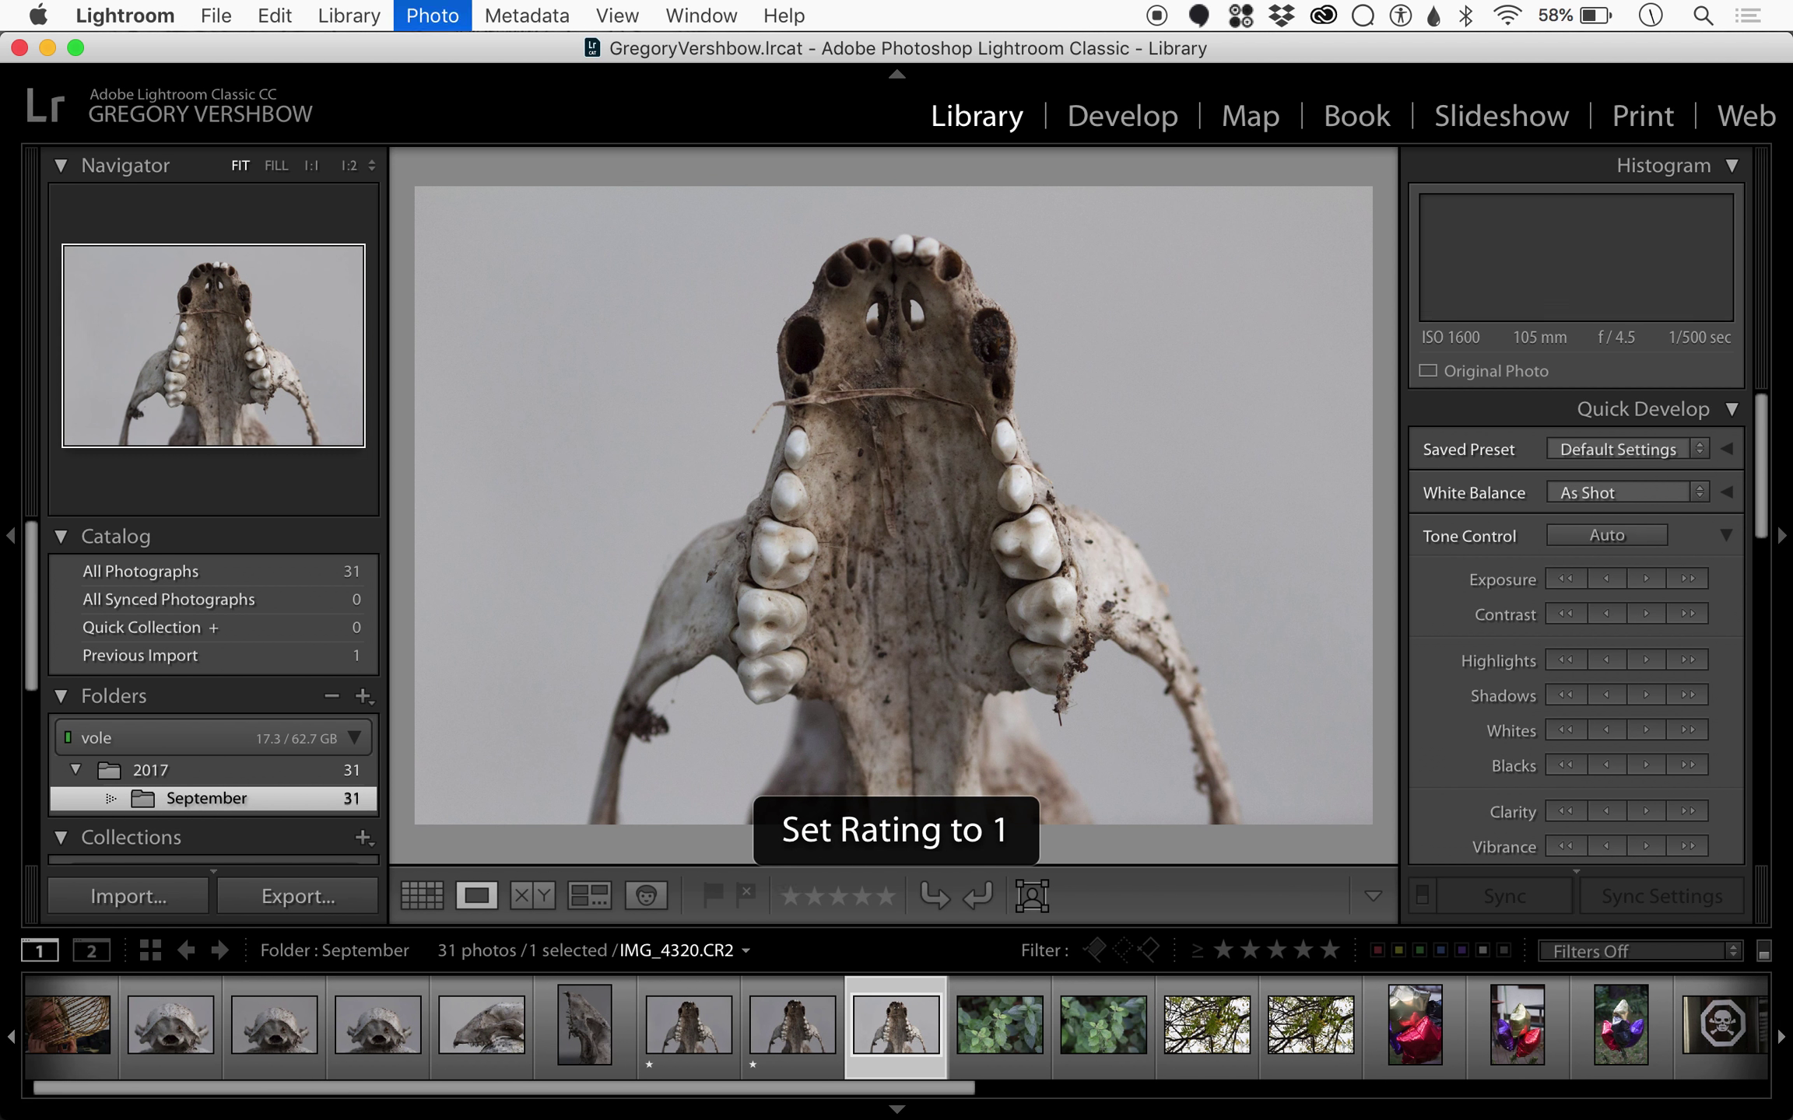
{"action": "key", "text": "Right"}
{"action": "key", "text": "Right"}
{"action": "key", "text": "1"}
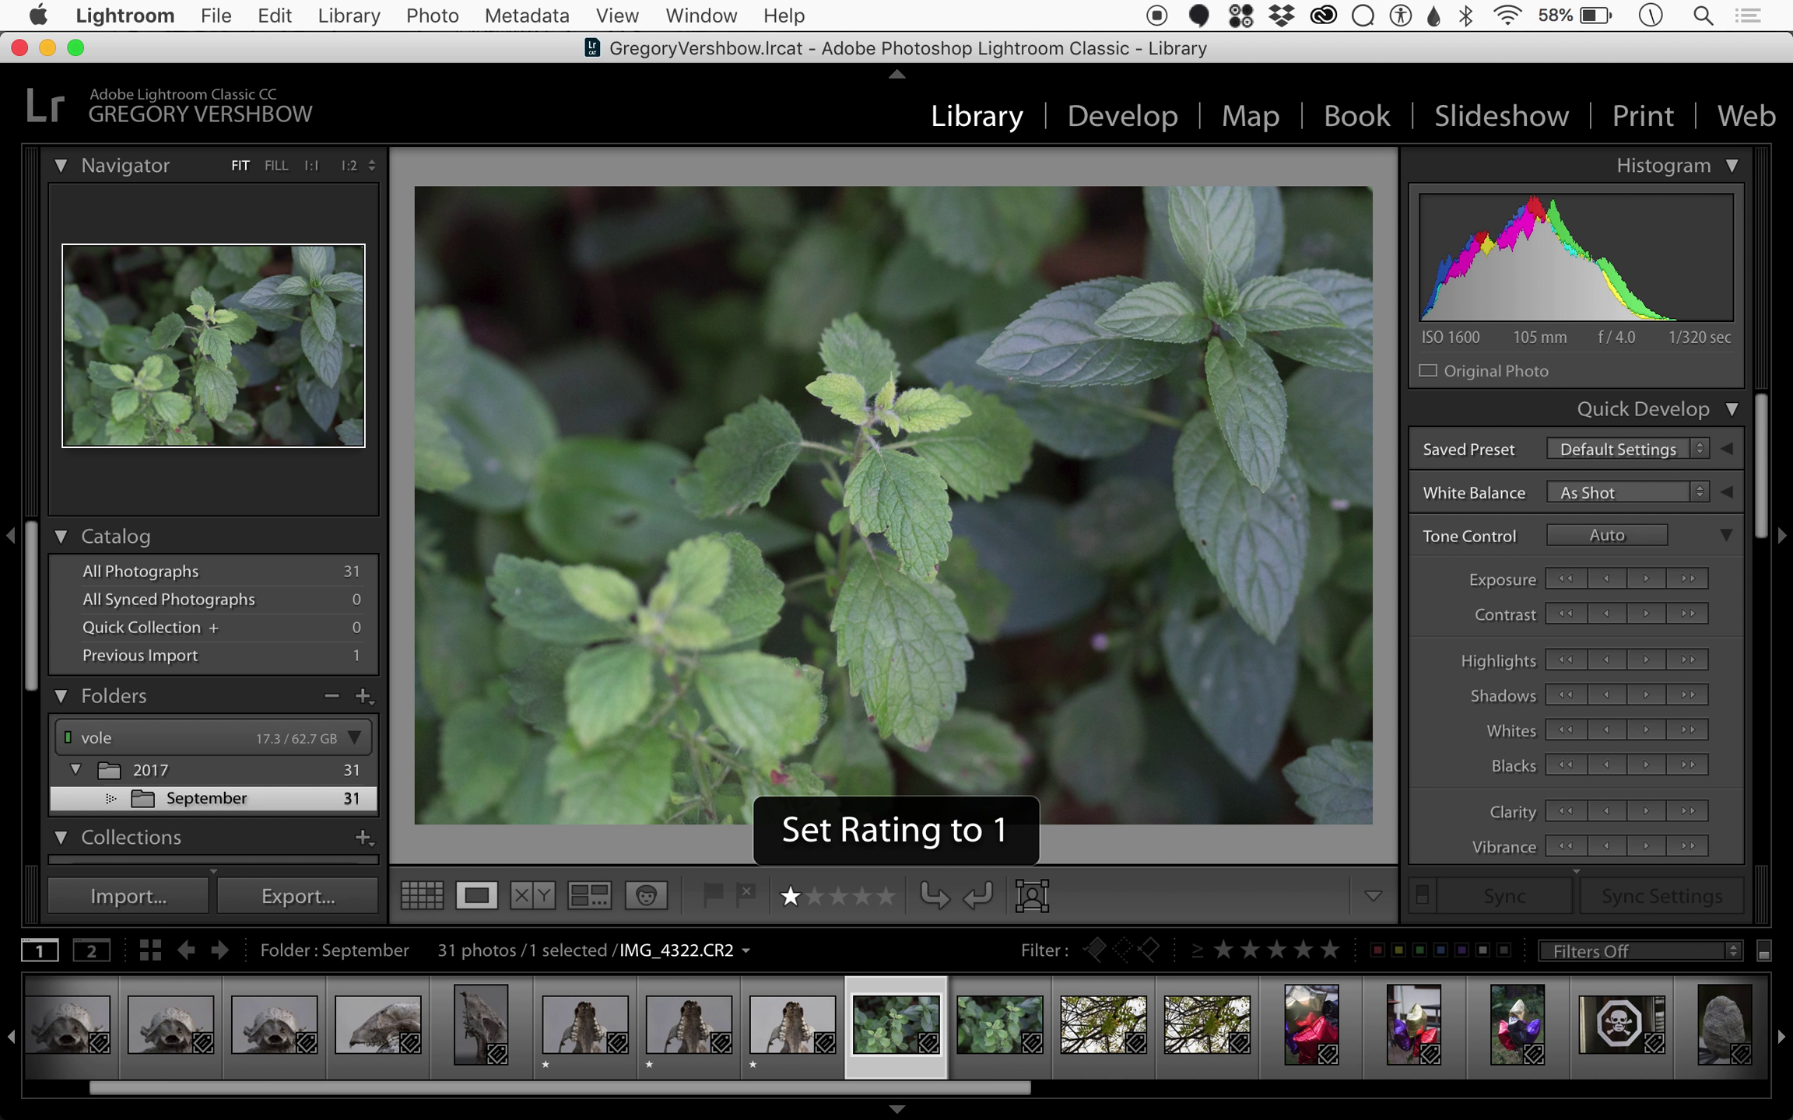
{"action": "key", "text": "Right"}
{"action": "key", "text": "Right"}
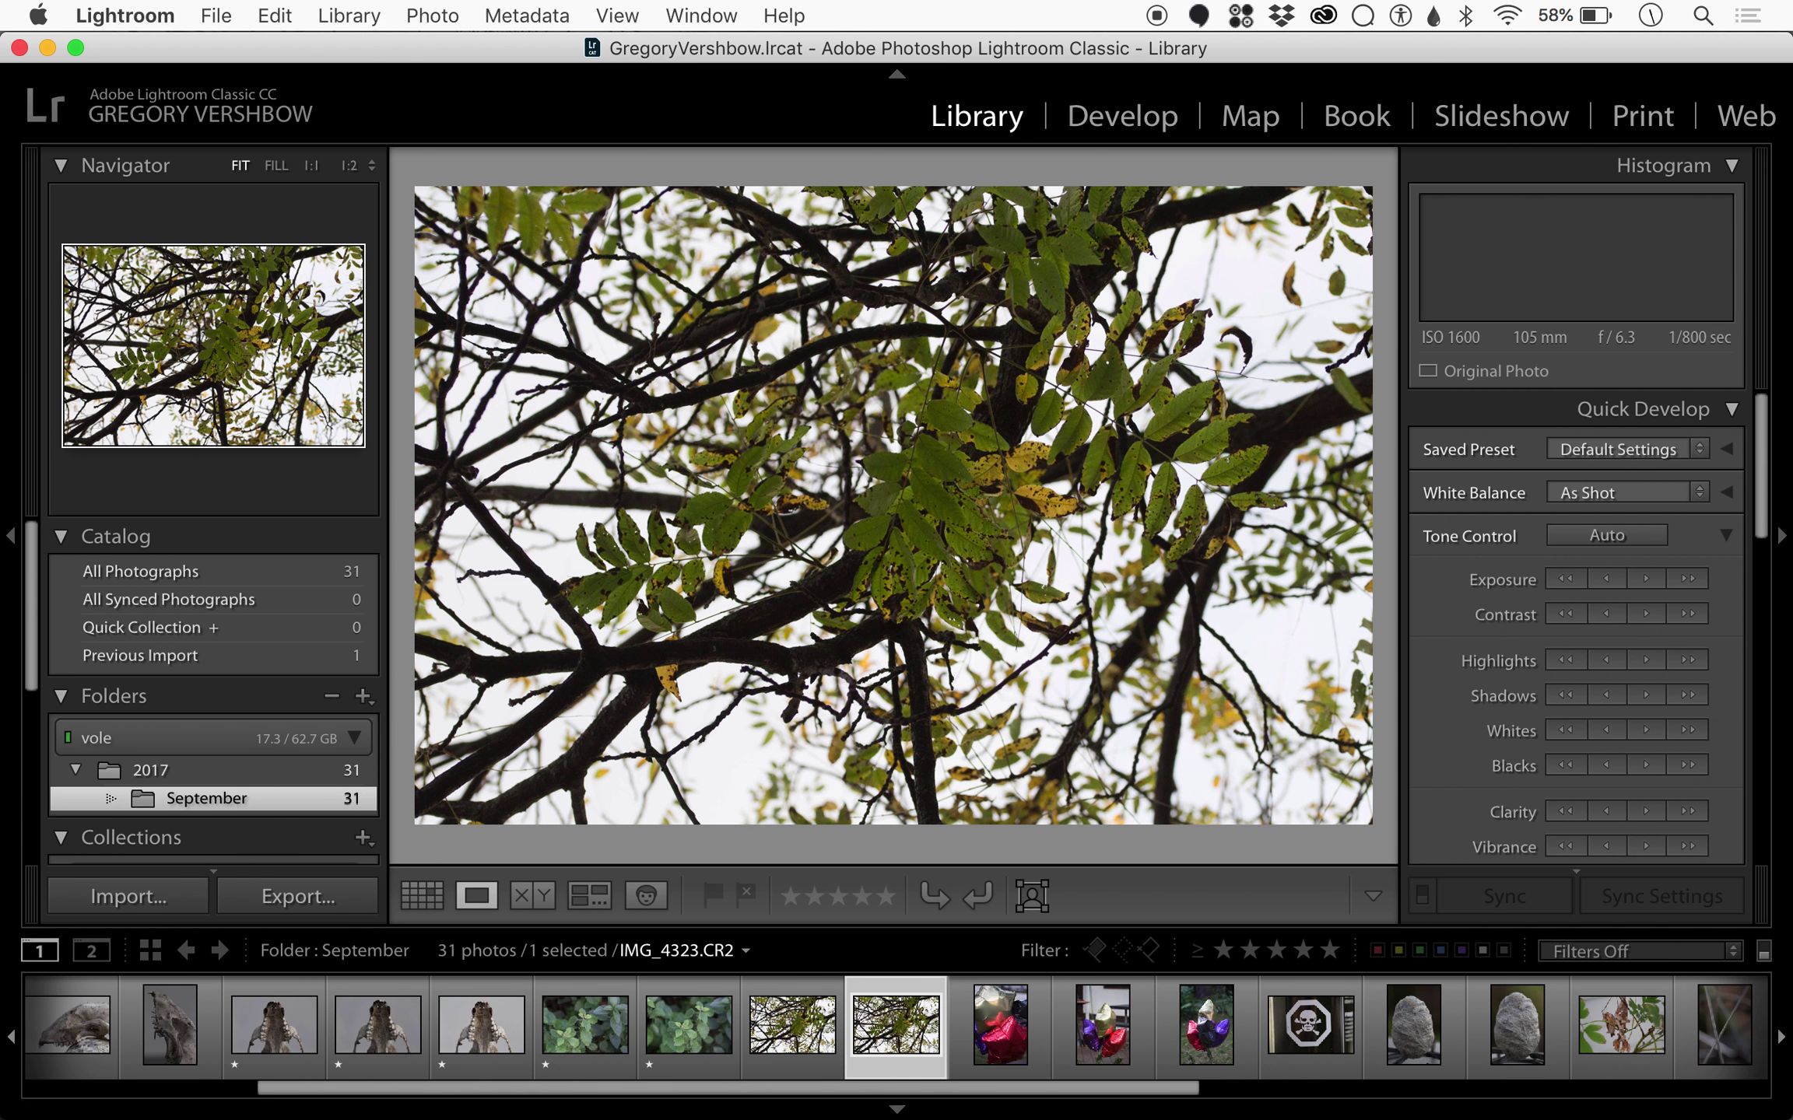
Step: Give one star to both balloon photos, both stone photos and wheel IMG_4334
{"action": "key", "text": "Right"}
{"action": "key", "text": "1"}
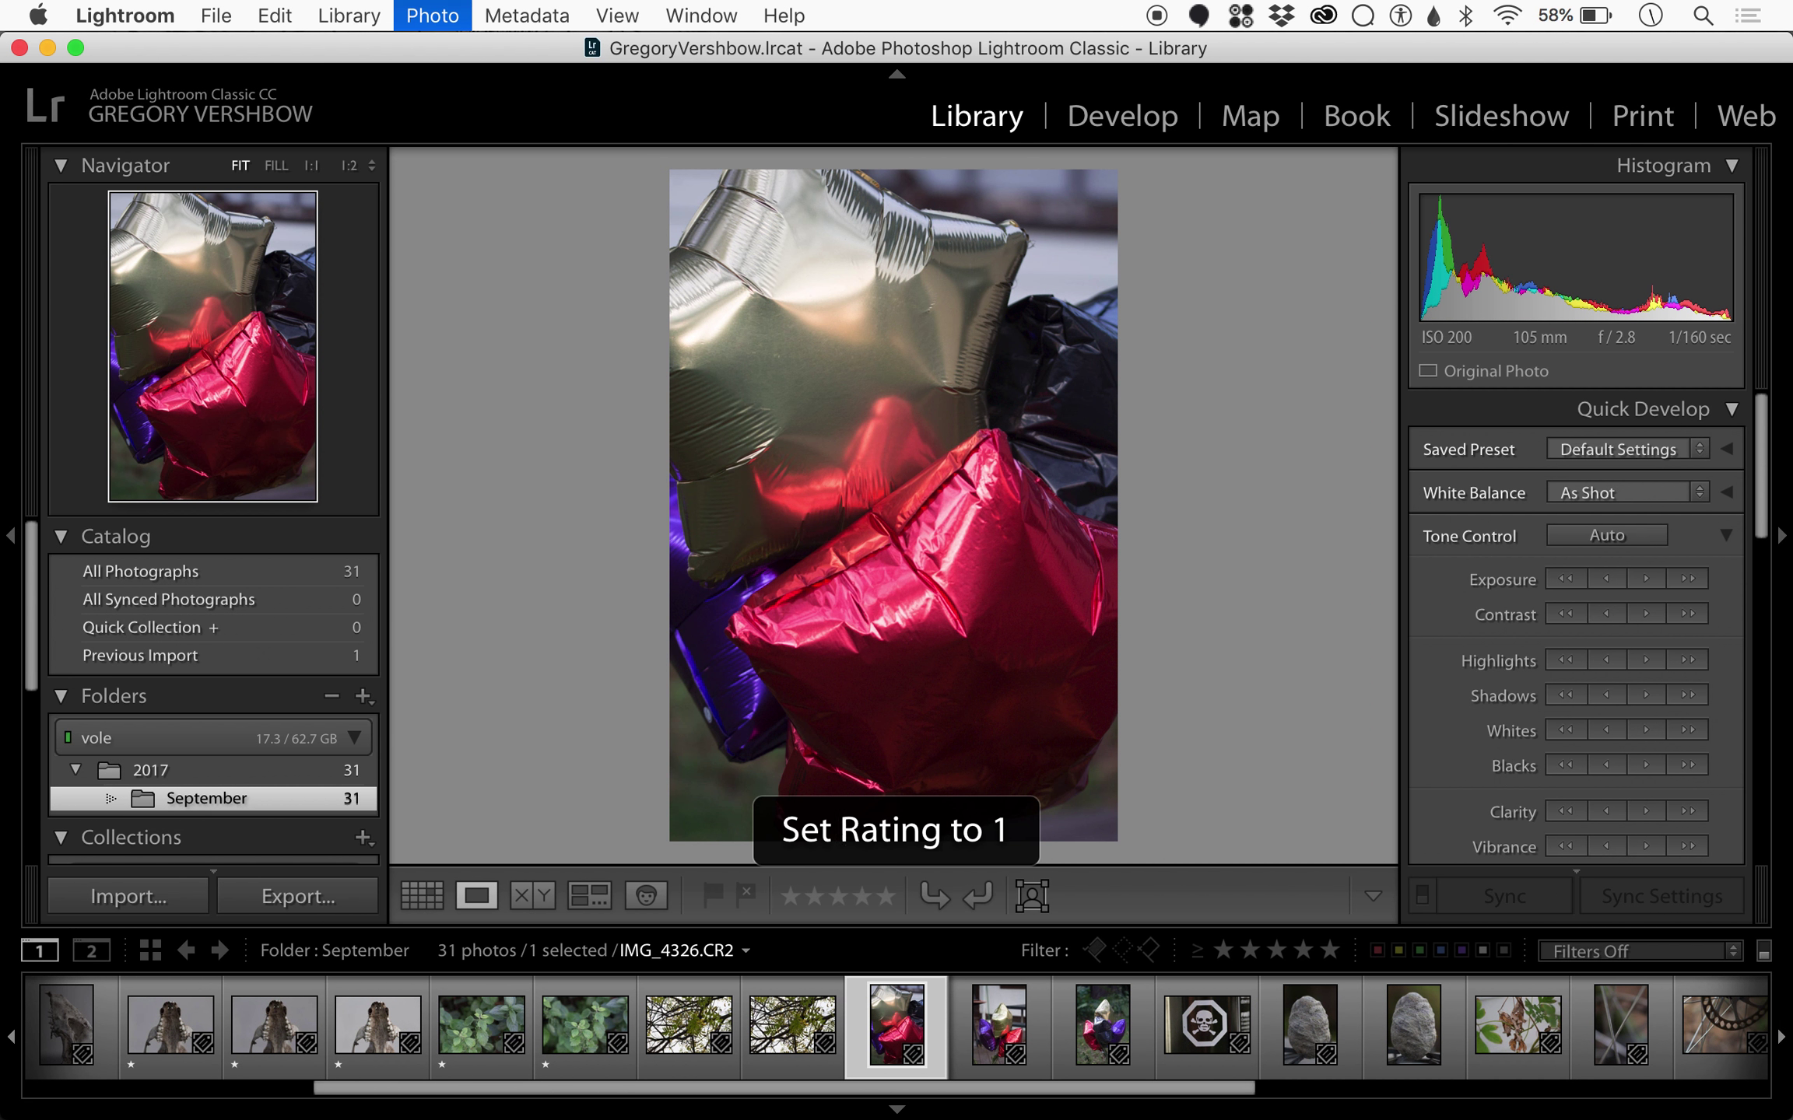
{"action": "key", "text": "Right"}
{"action": "key", "text": "1"}
{"action": "key", "text": "Right"}
{"action": "key", "text": "1"}
{"action": "key", "text": "Right"}
{"action": "key", "text": "1"}
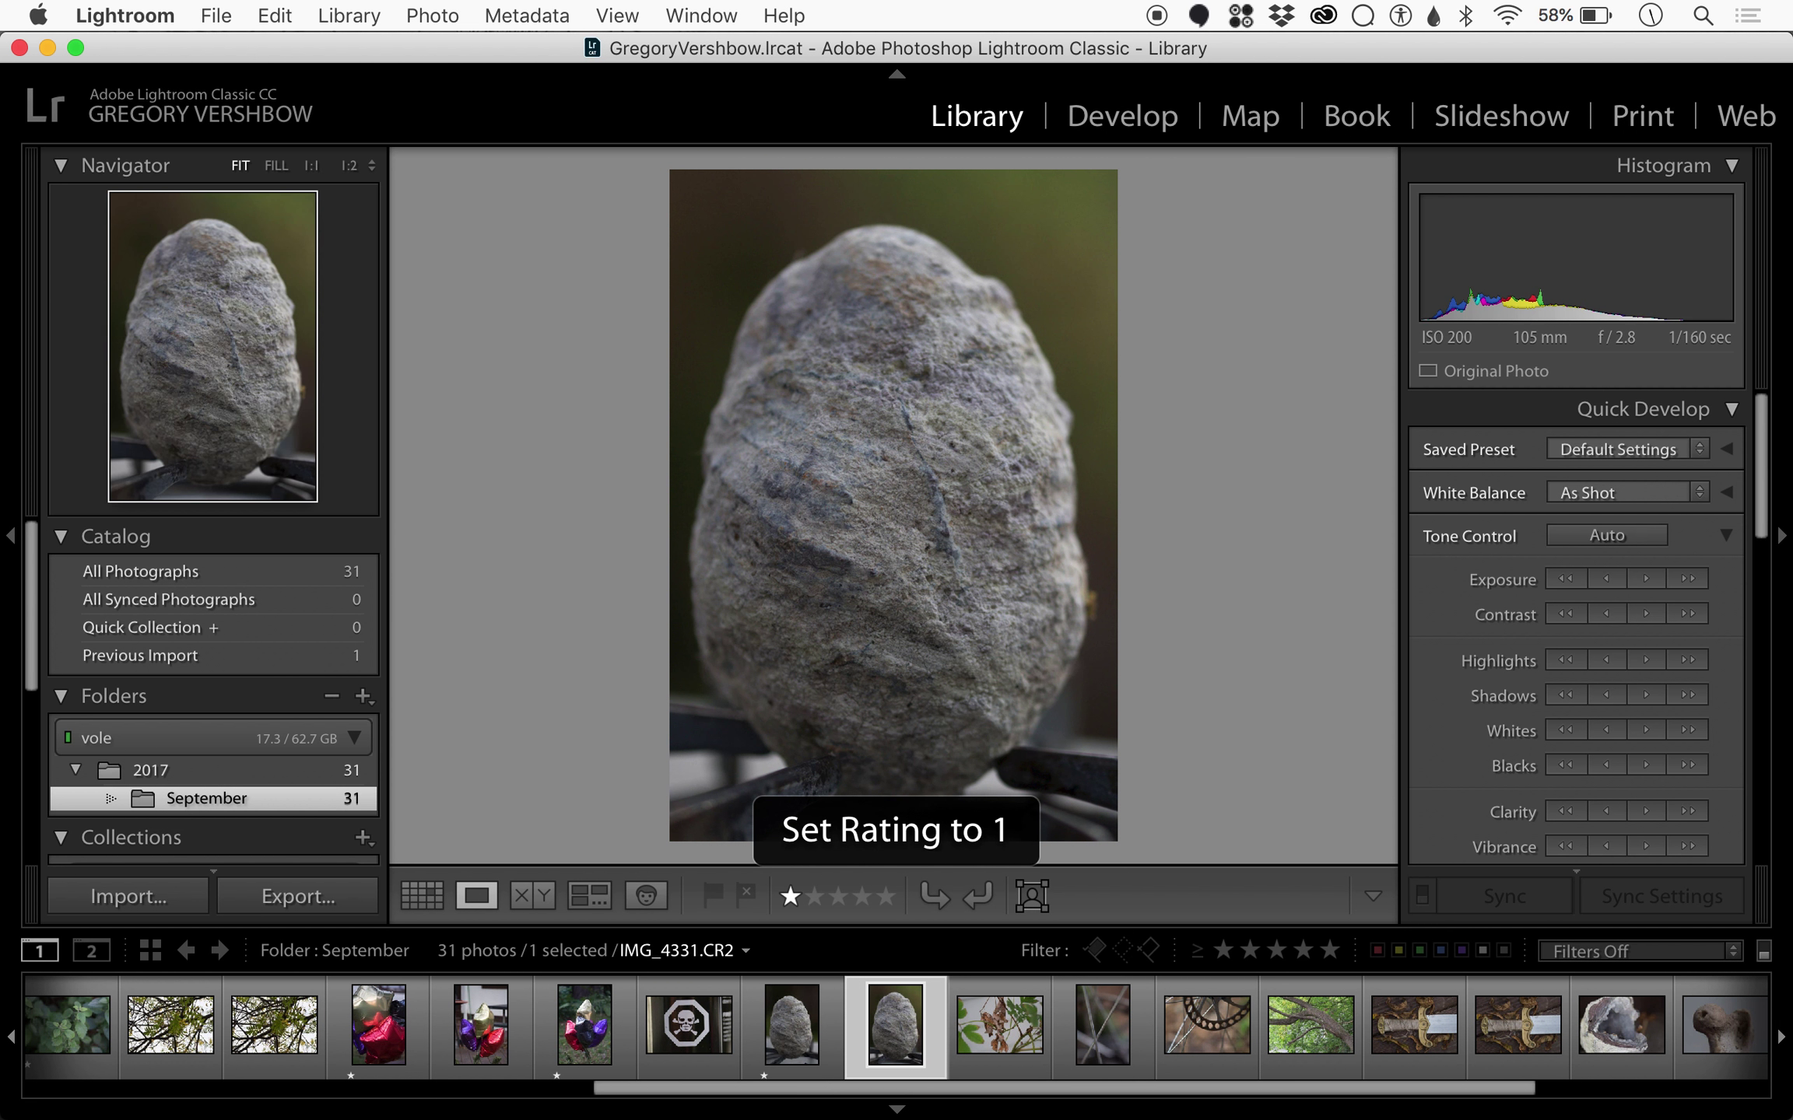
{"action": "key", "text": "Right"}
{"action": "key", "text": "Right"}
{"action": "key", "text": "Right"}
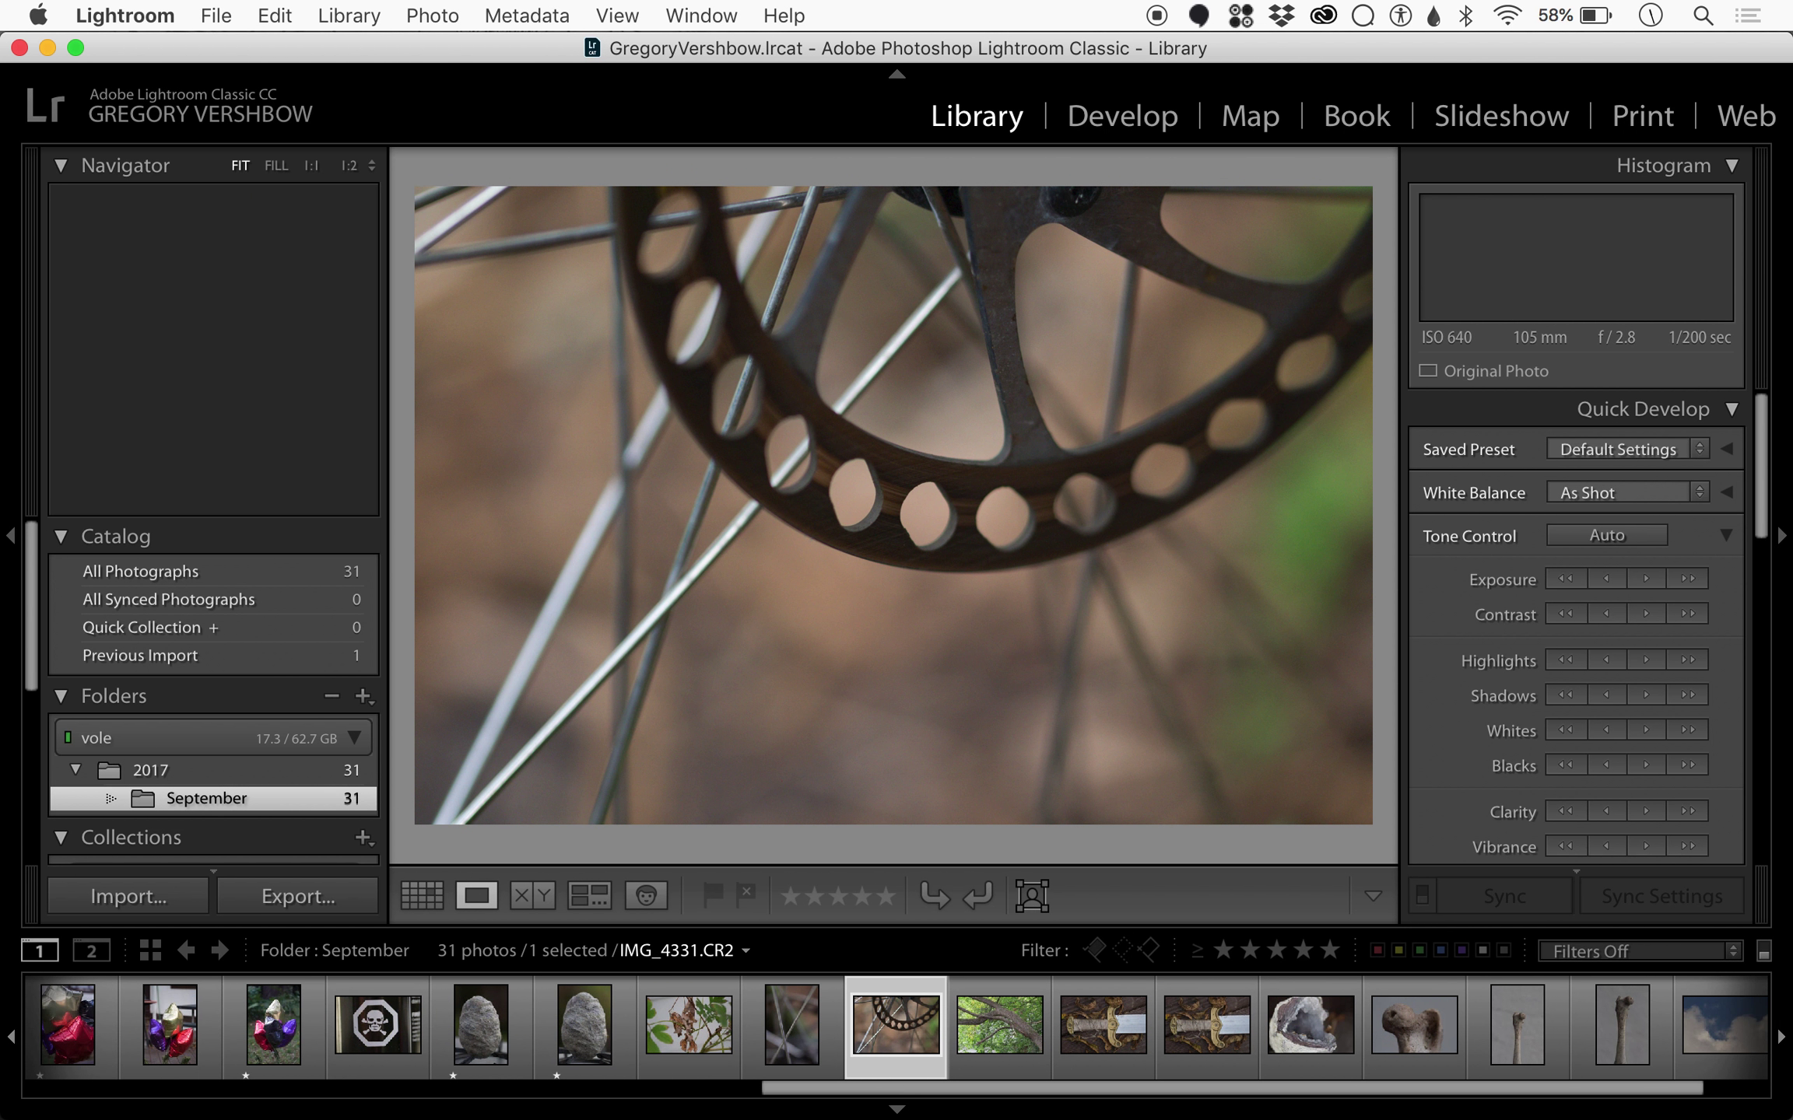
{"action": "key", "text": "1"}
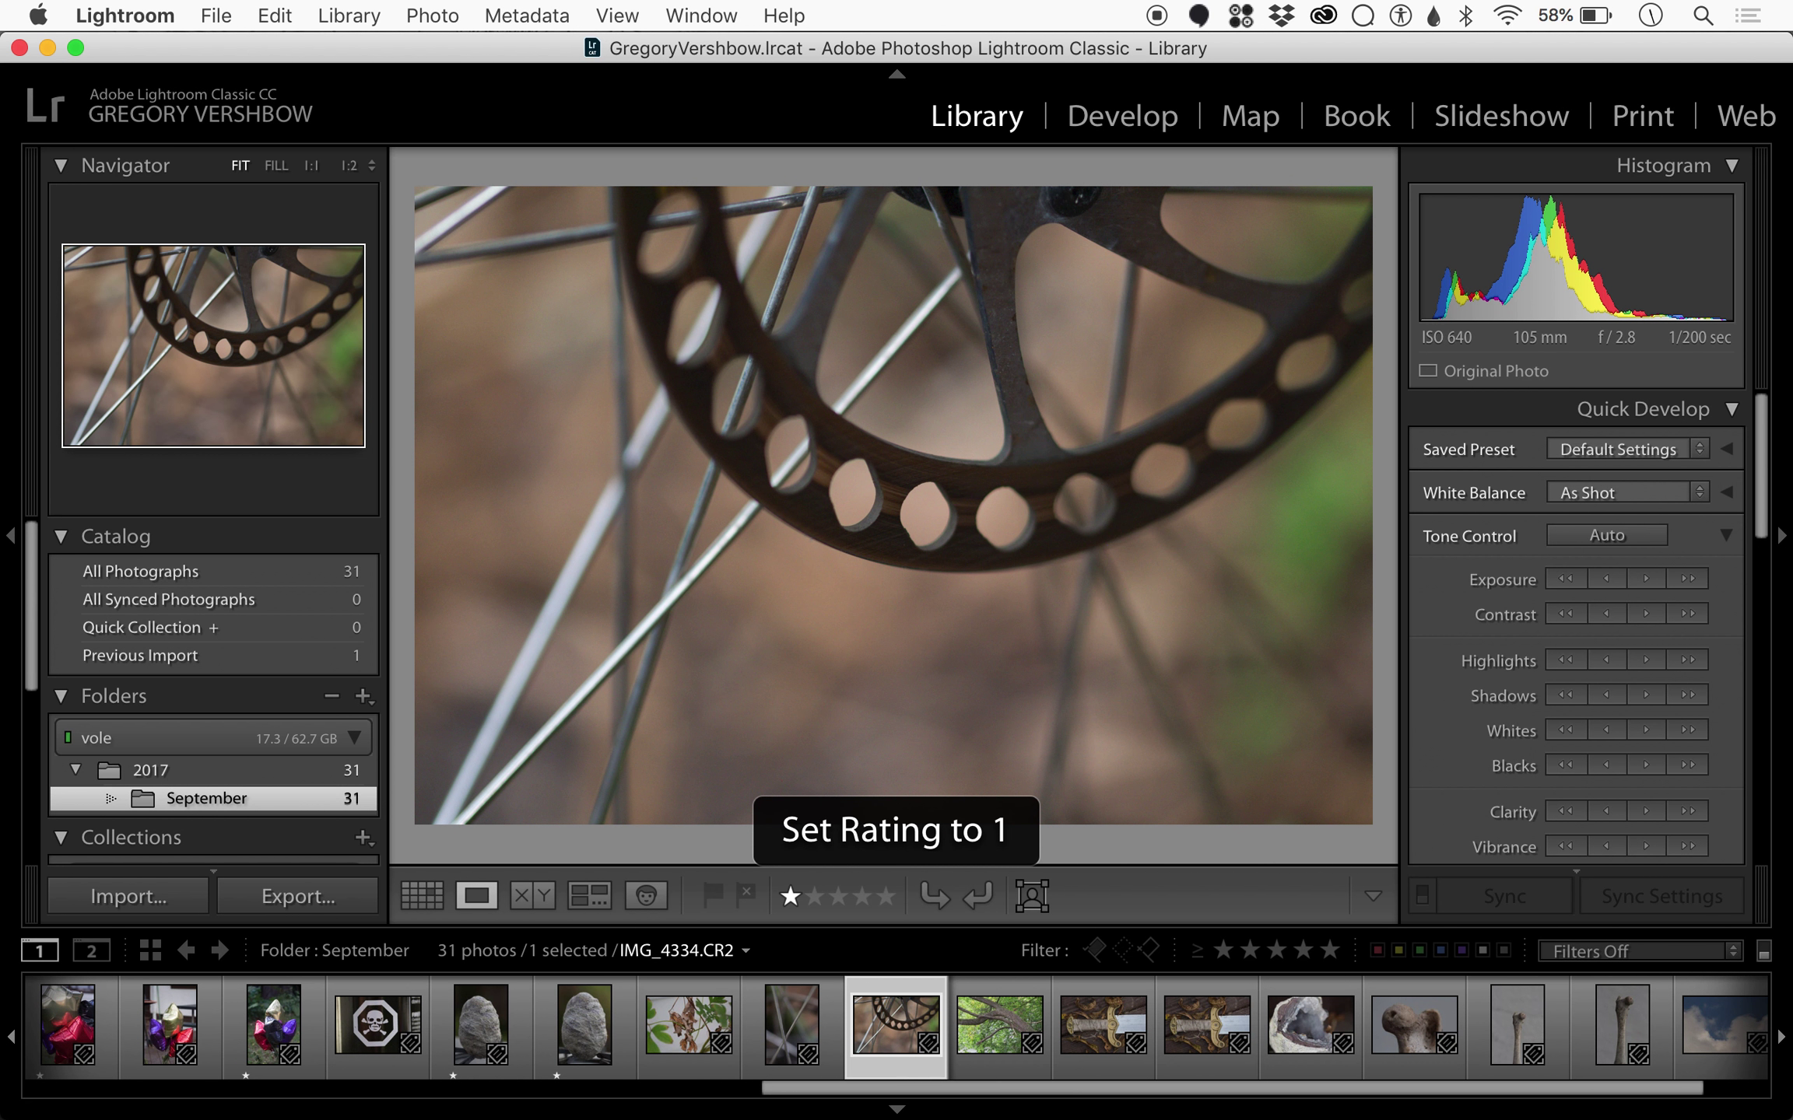
Step: Give one star to bones IMG_4339 and IMG_4340 and clouds IMG_4342 and IMG_4343
{"action": "key", "text": "Right"}
{"action": "key", "text": "Right"}
{"action": "key", "text": "Right"}
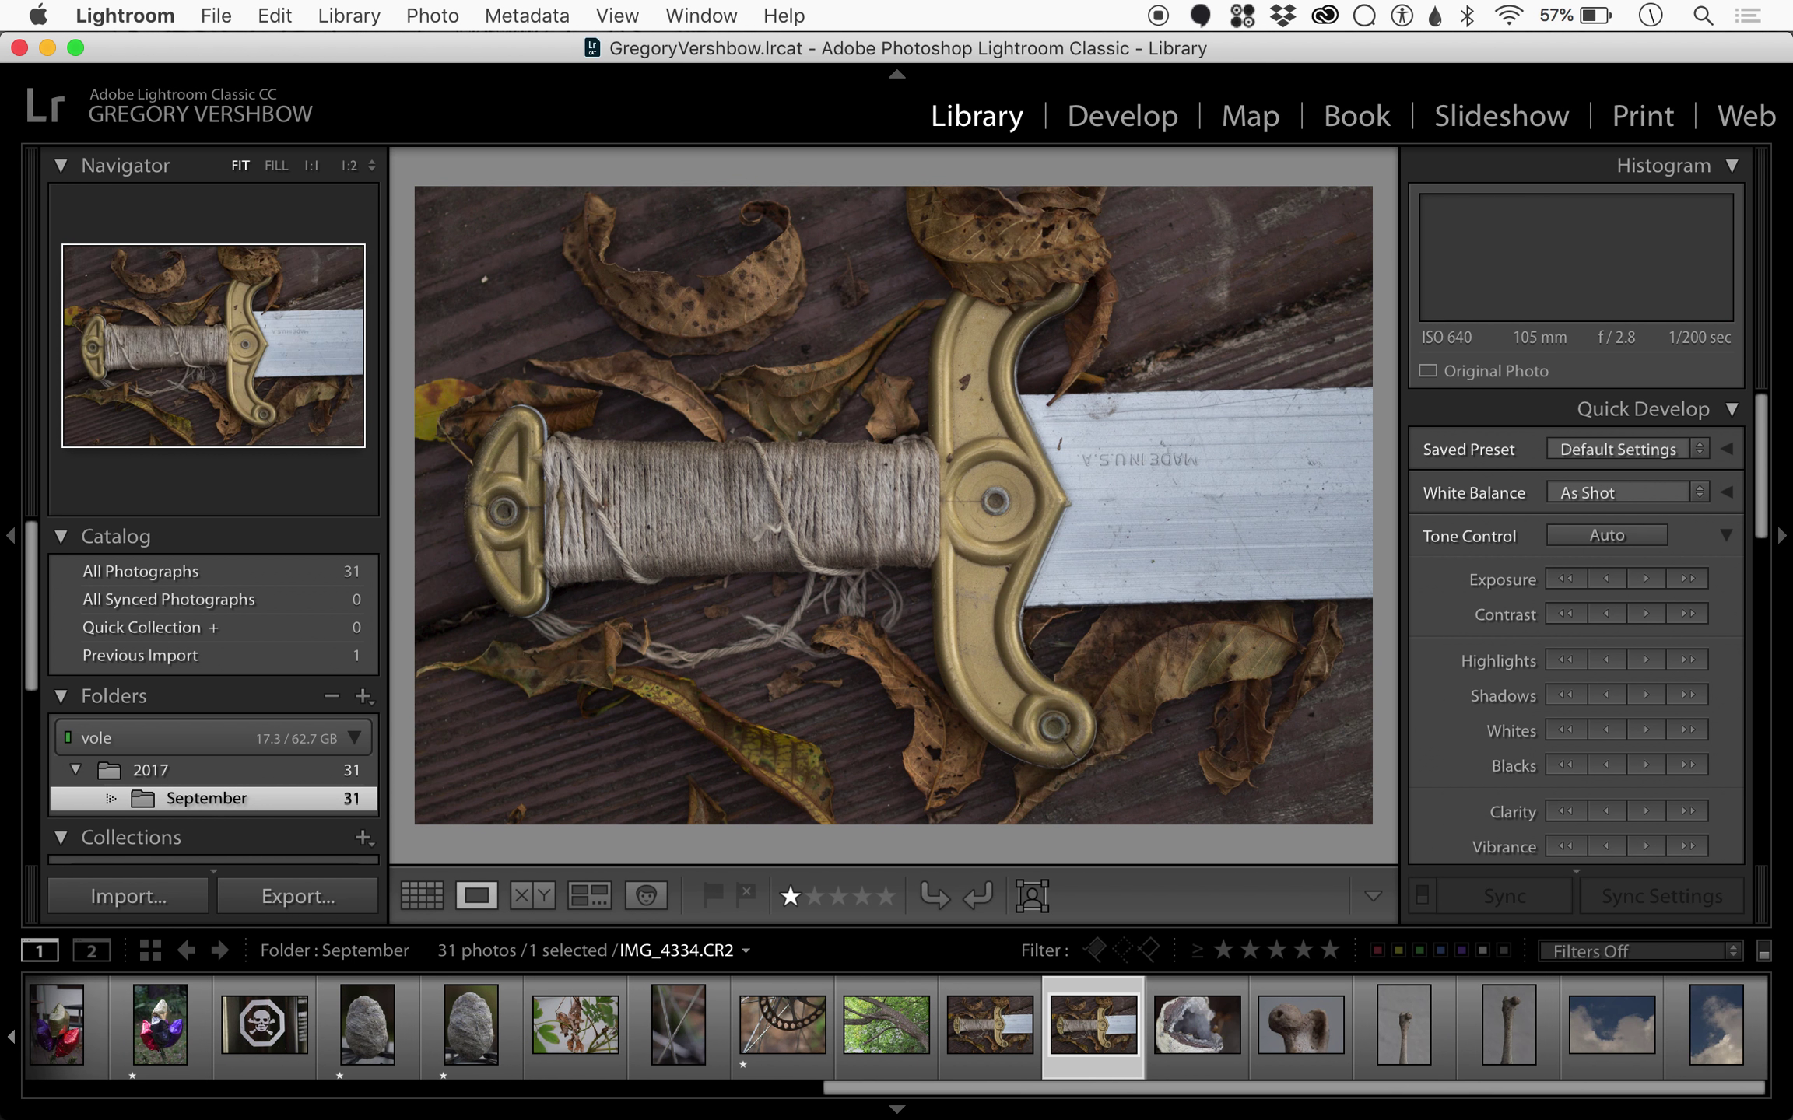
{"action": "key", "text": "Right"}
{"action": "key", "text": "Right"}
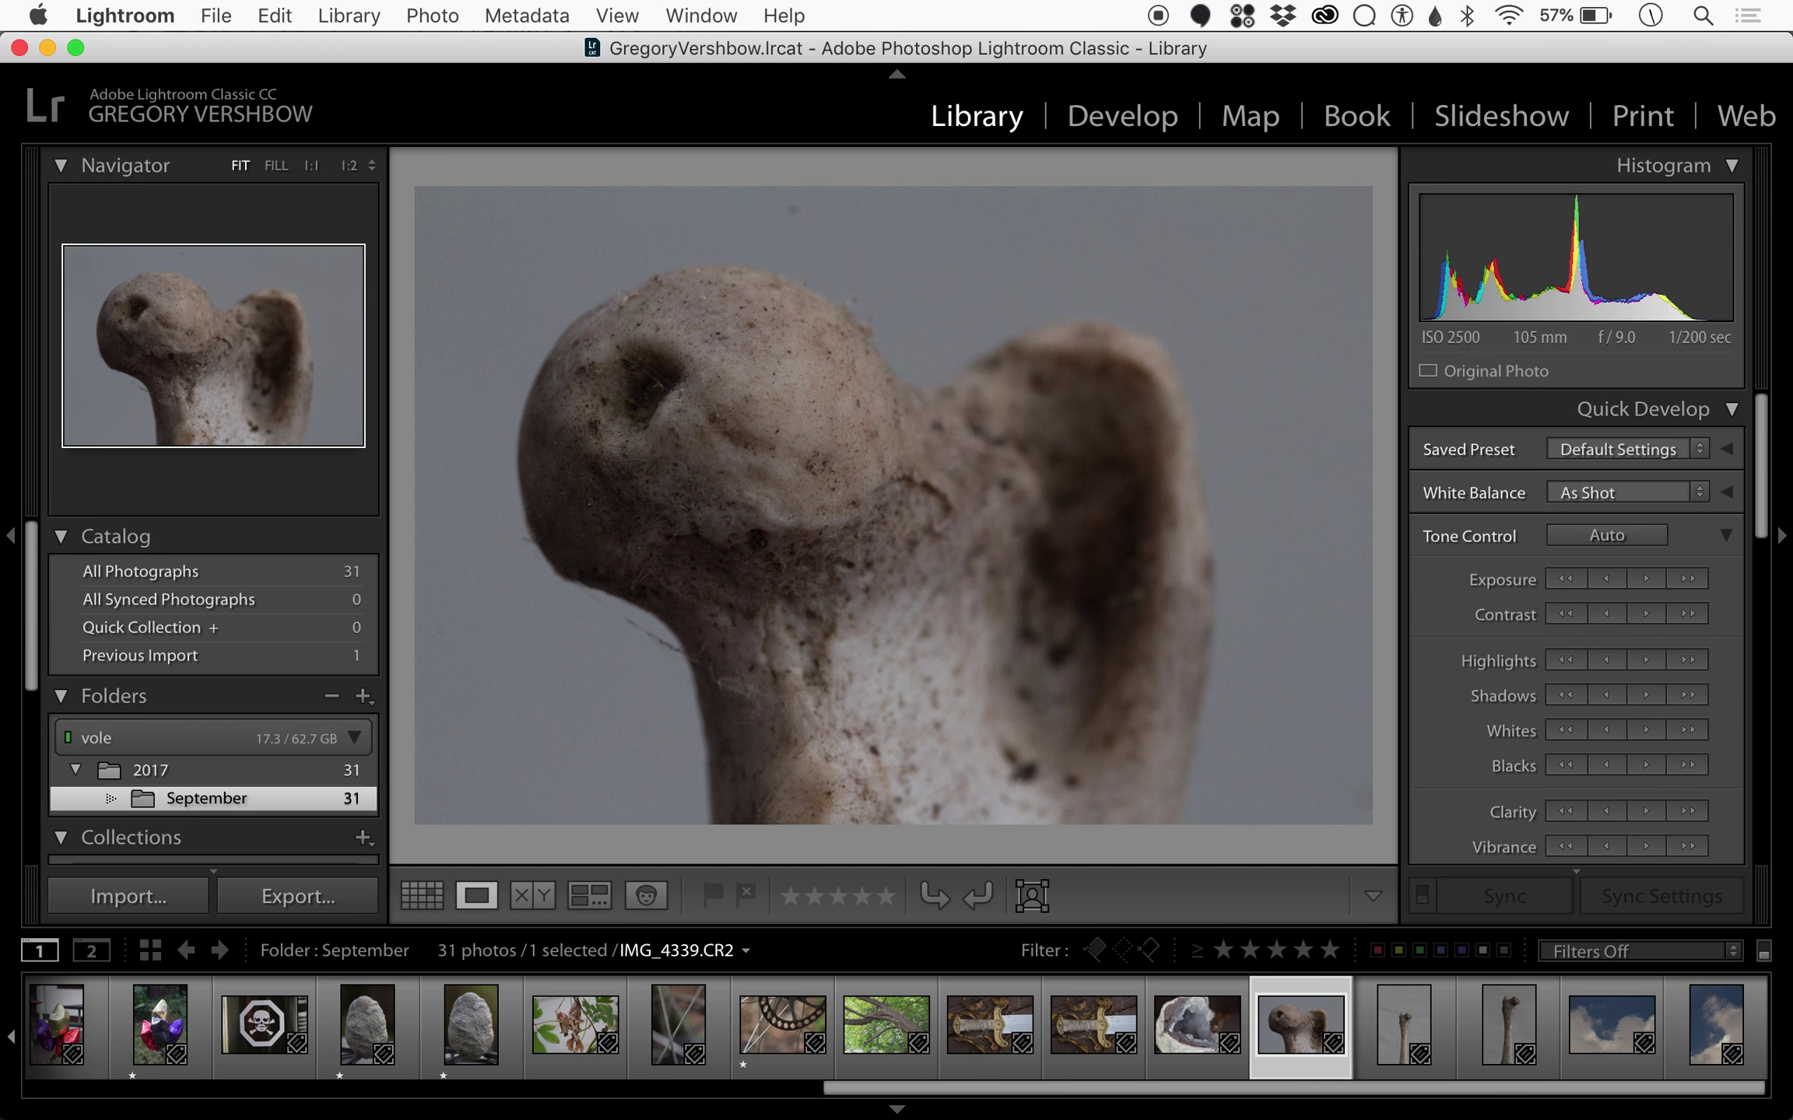
{"action": "key", "text": "1"}
{"action": "key", "text": "Right"}
{"action": "key", "text": "Right"}
{"action": "key", "text": "Left"}
{"action": "key", "text": "1"}
{"action": "key", "text": "Right"}
{"action": "key", "text": "Right"}
{"action": "key", "text": "Right"}
{"action": "key", "text": "Left"}
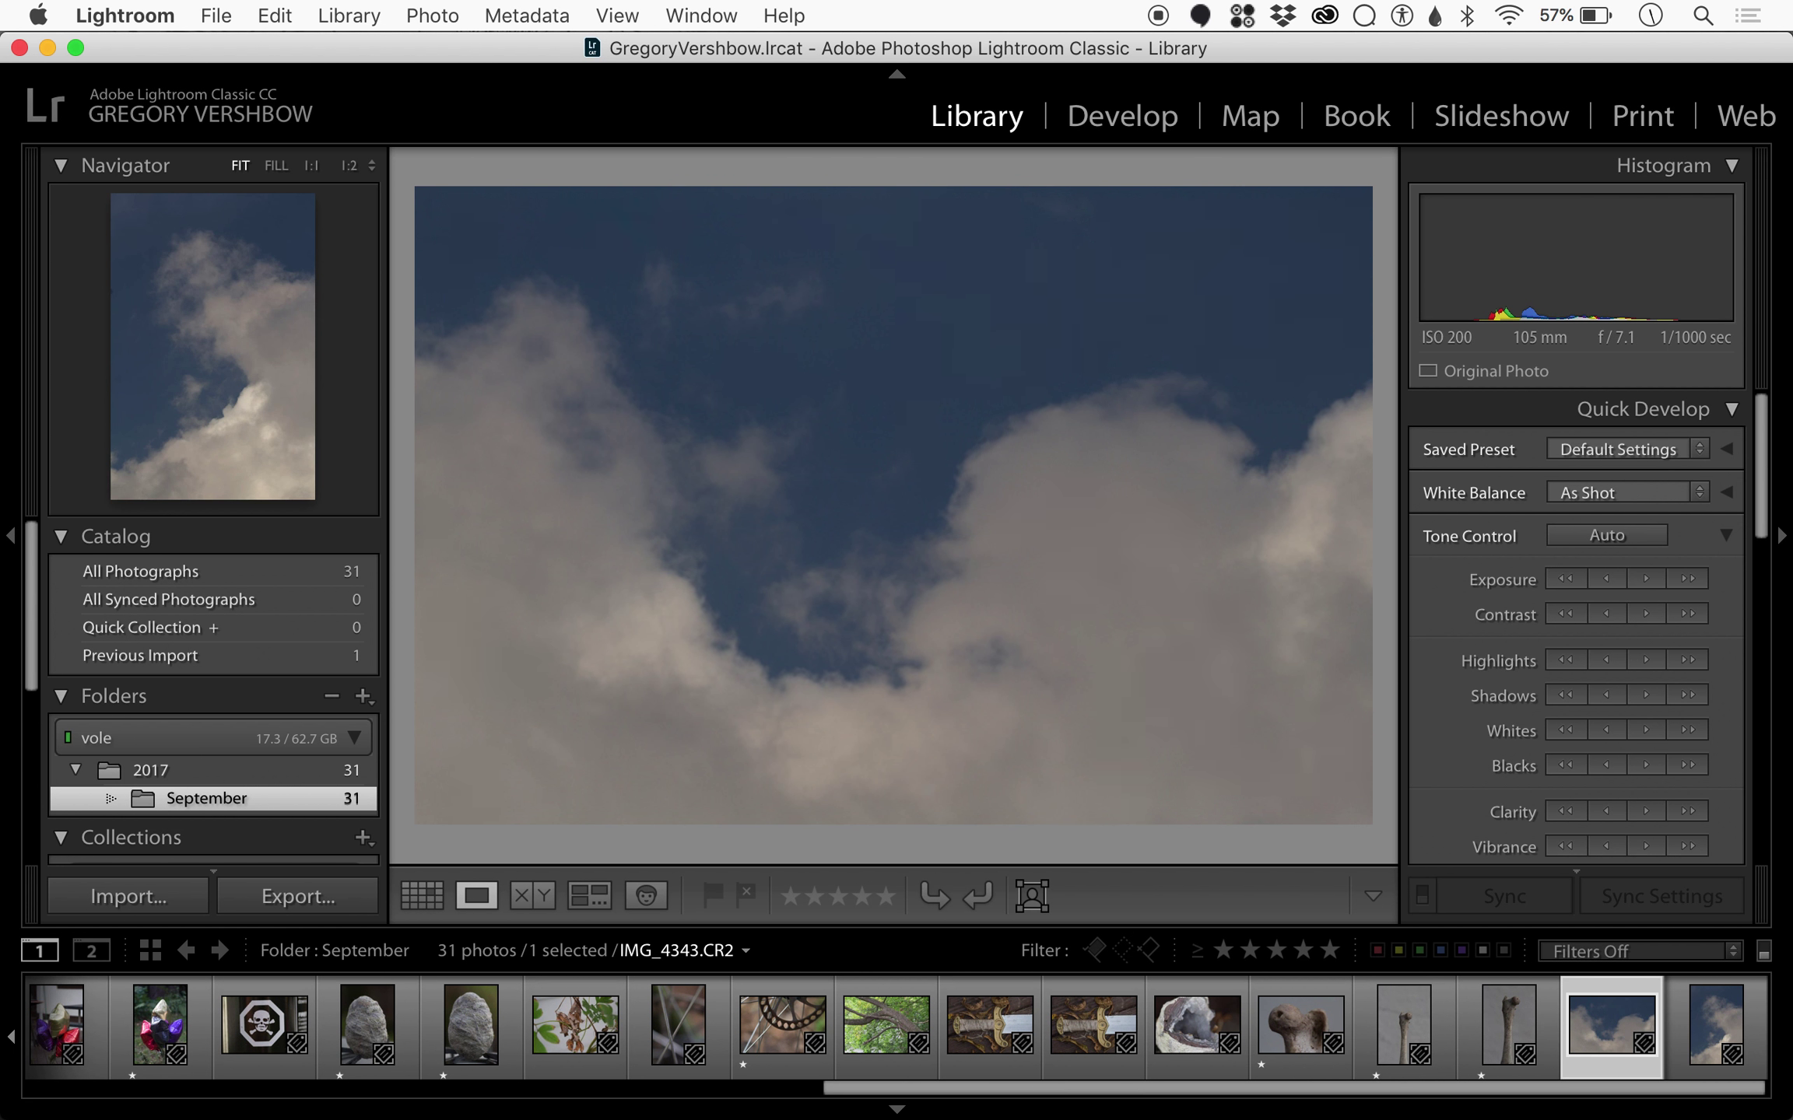
{"action": "key", "text": "1"}
{"action": "key", "text": "Right"}
{"action": "key", "text": "1"}
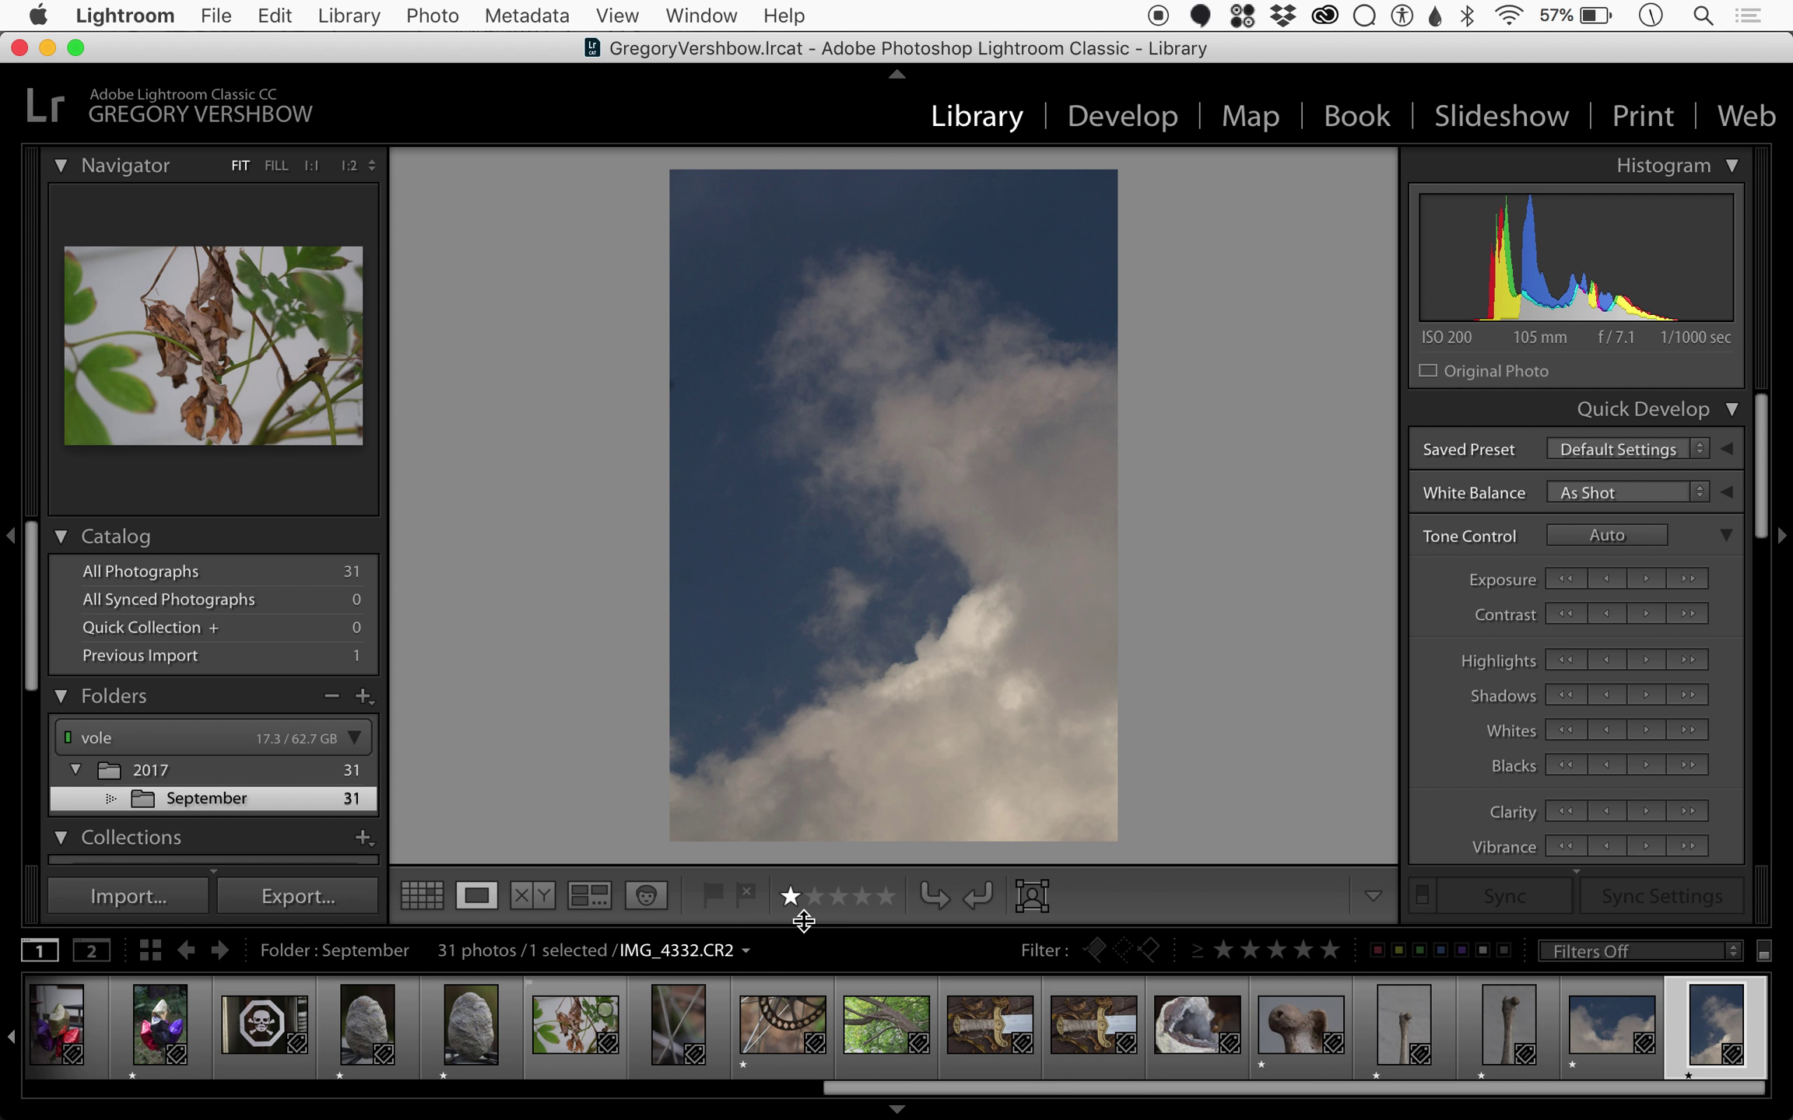
Step: In the grid, try 1, 4 and 2 stars on geode photo 26, then leave it unrated
{"action": "left_click", "coordinate": [421, 896]}
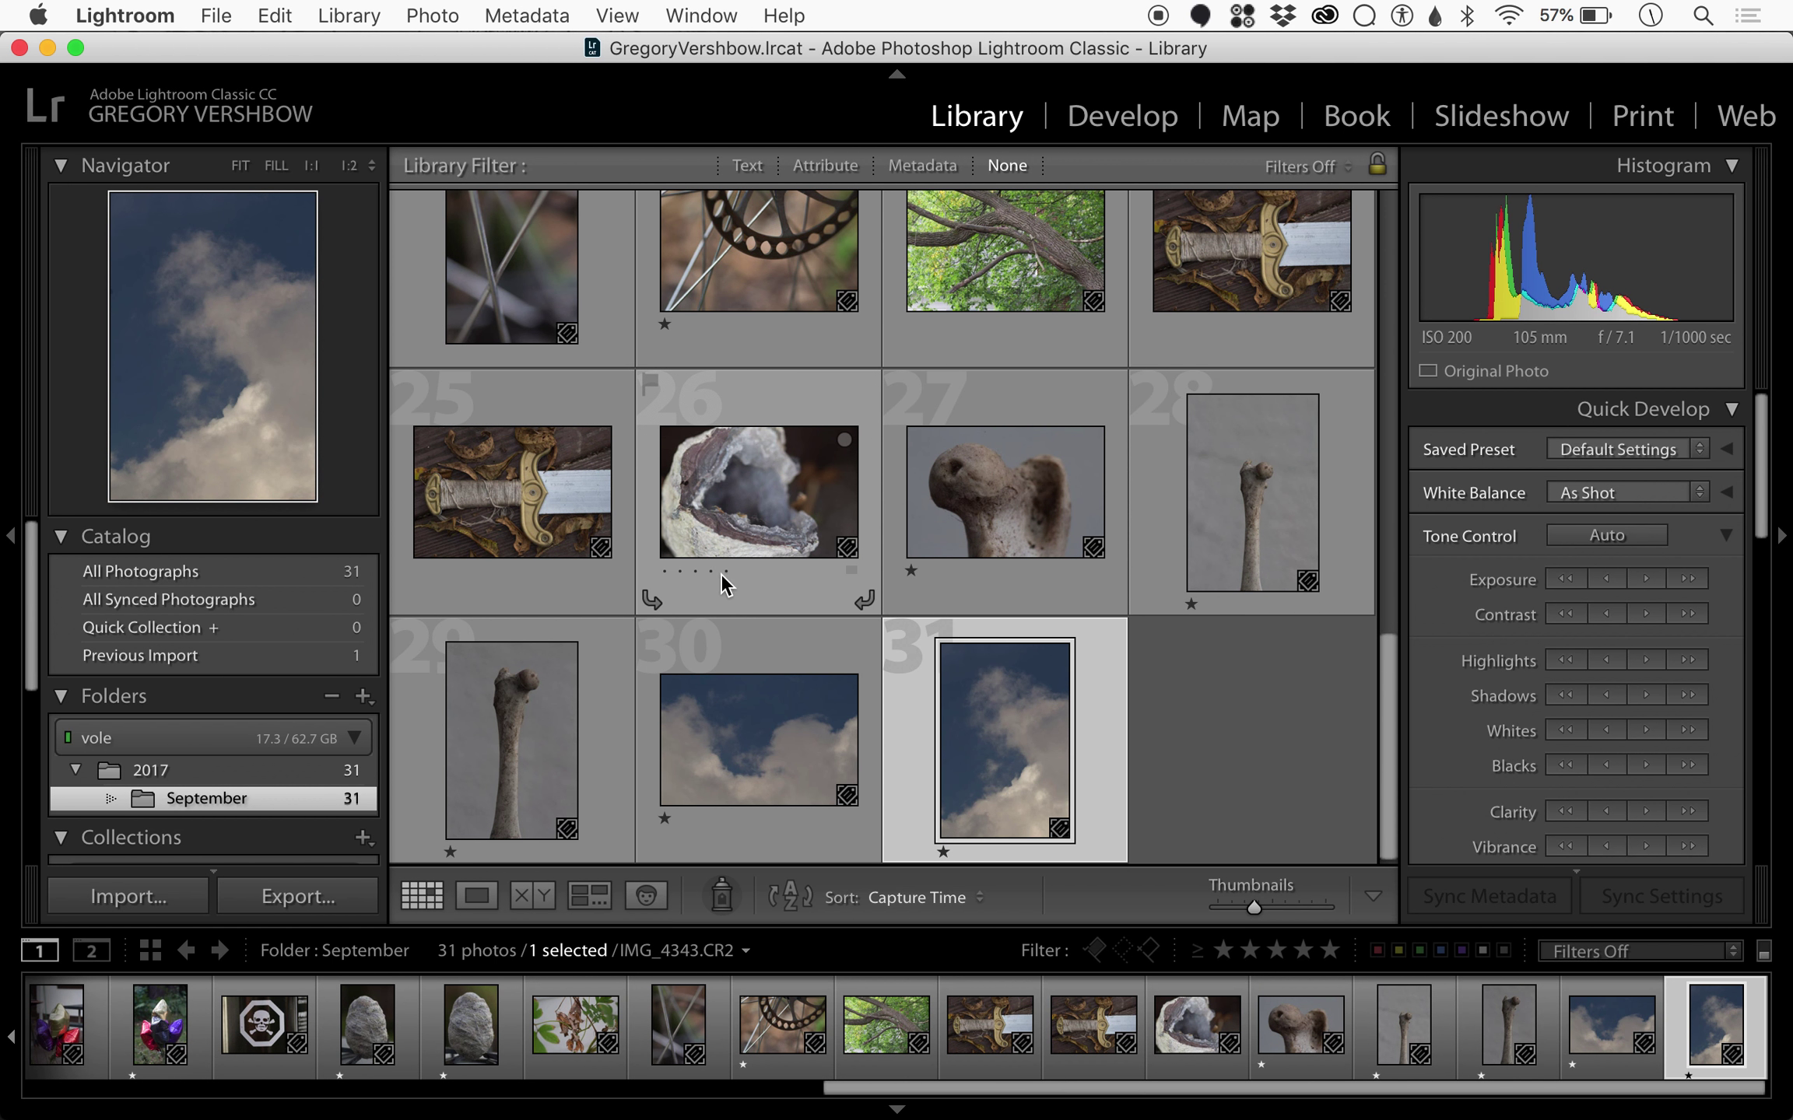
{"action": "left_click", "coordinate": [735, 523]}
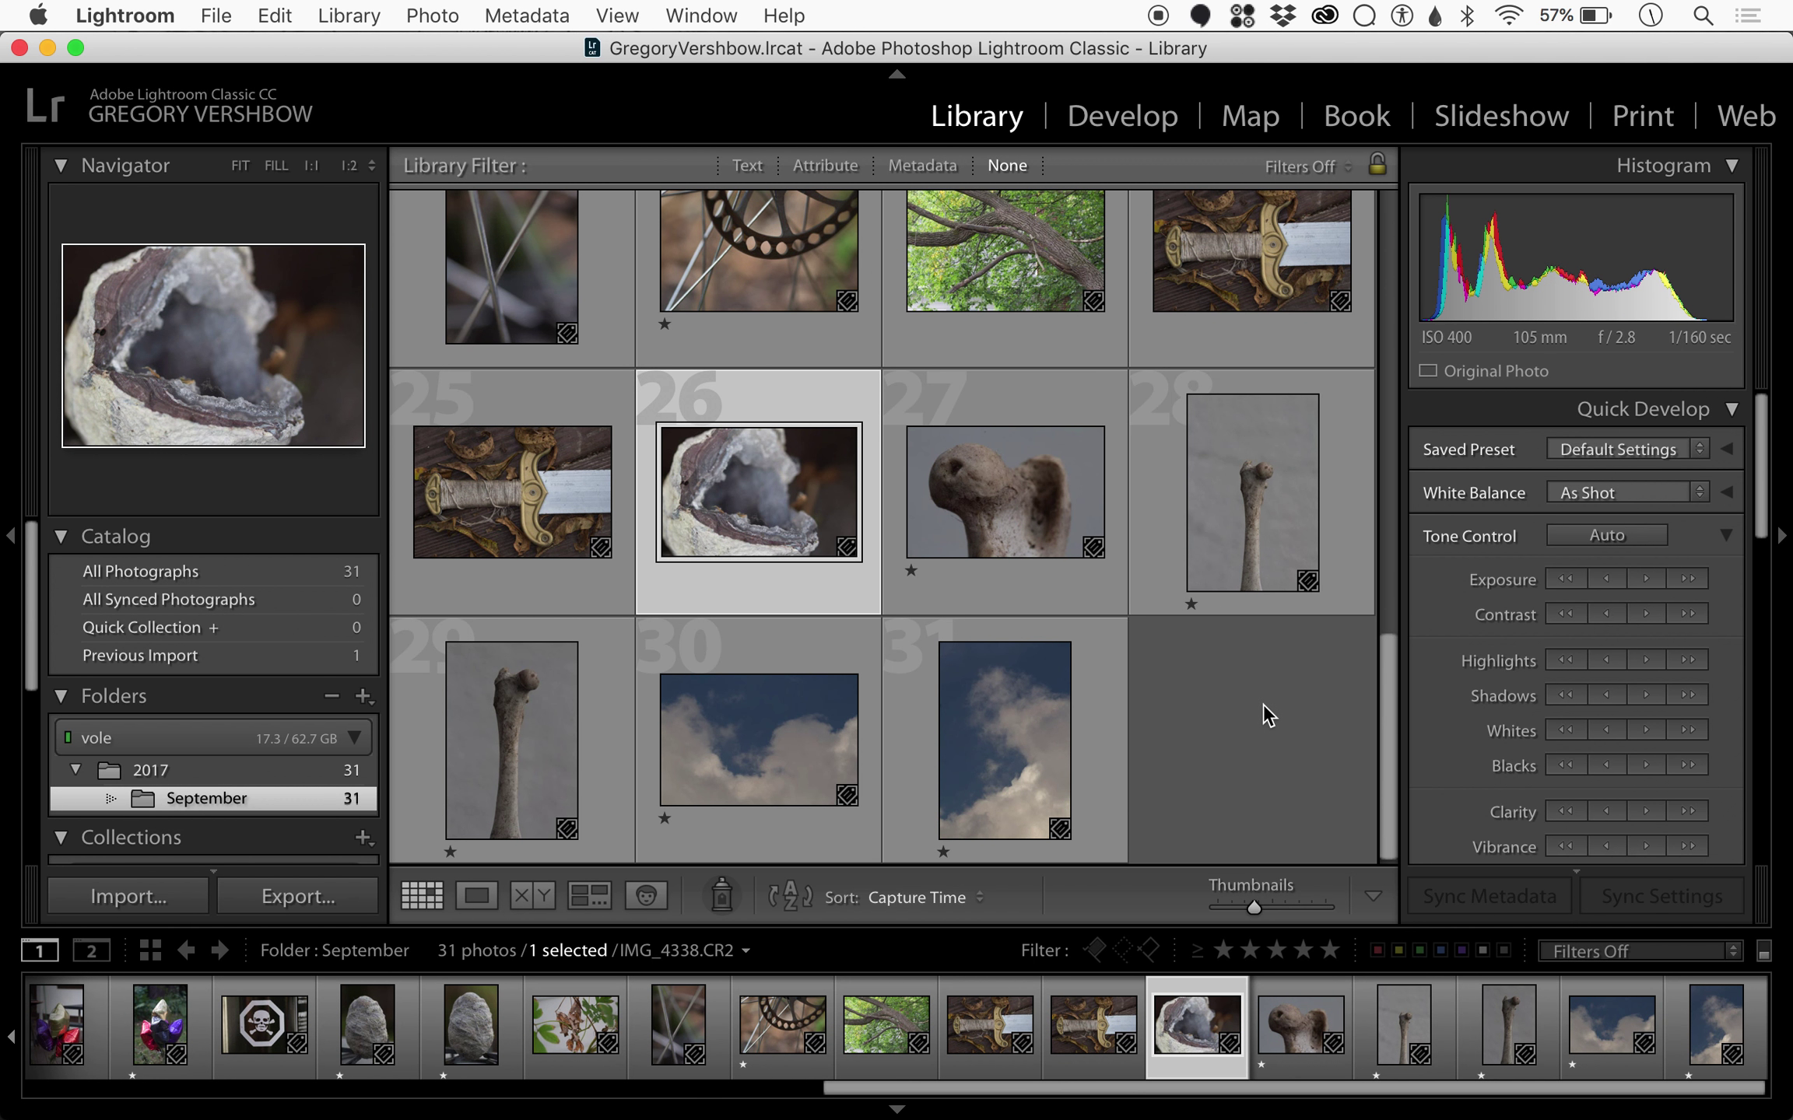
{"action": "key", "text": "1"}
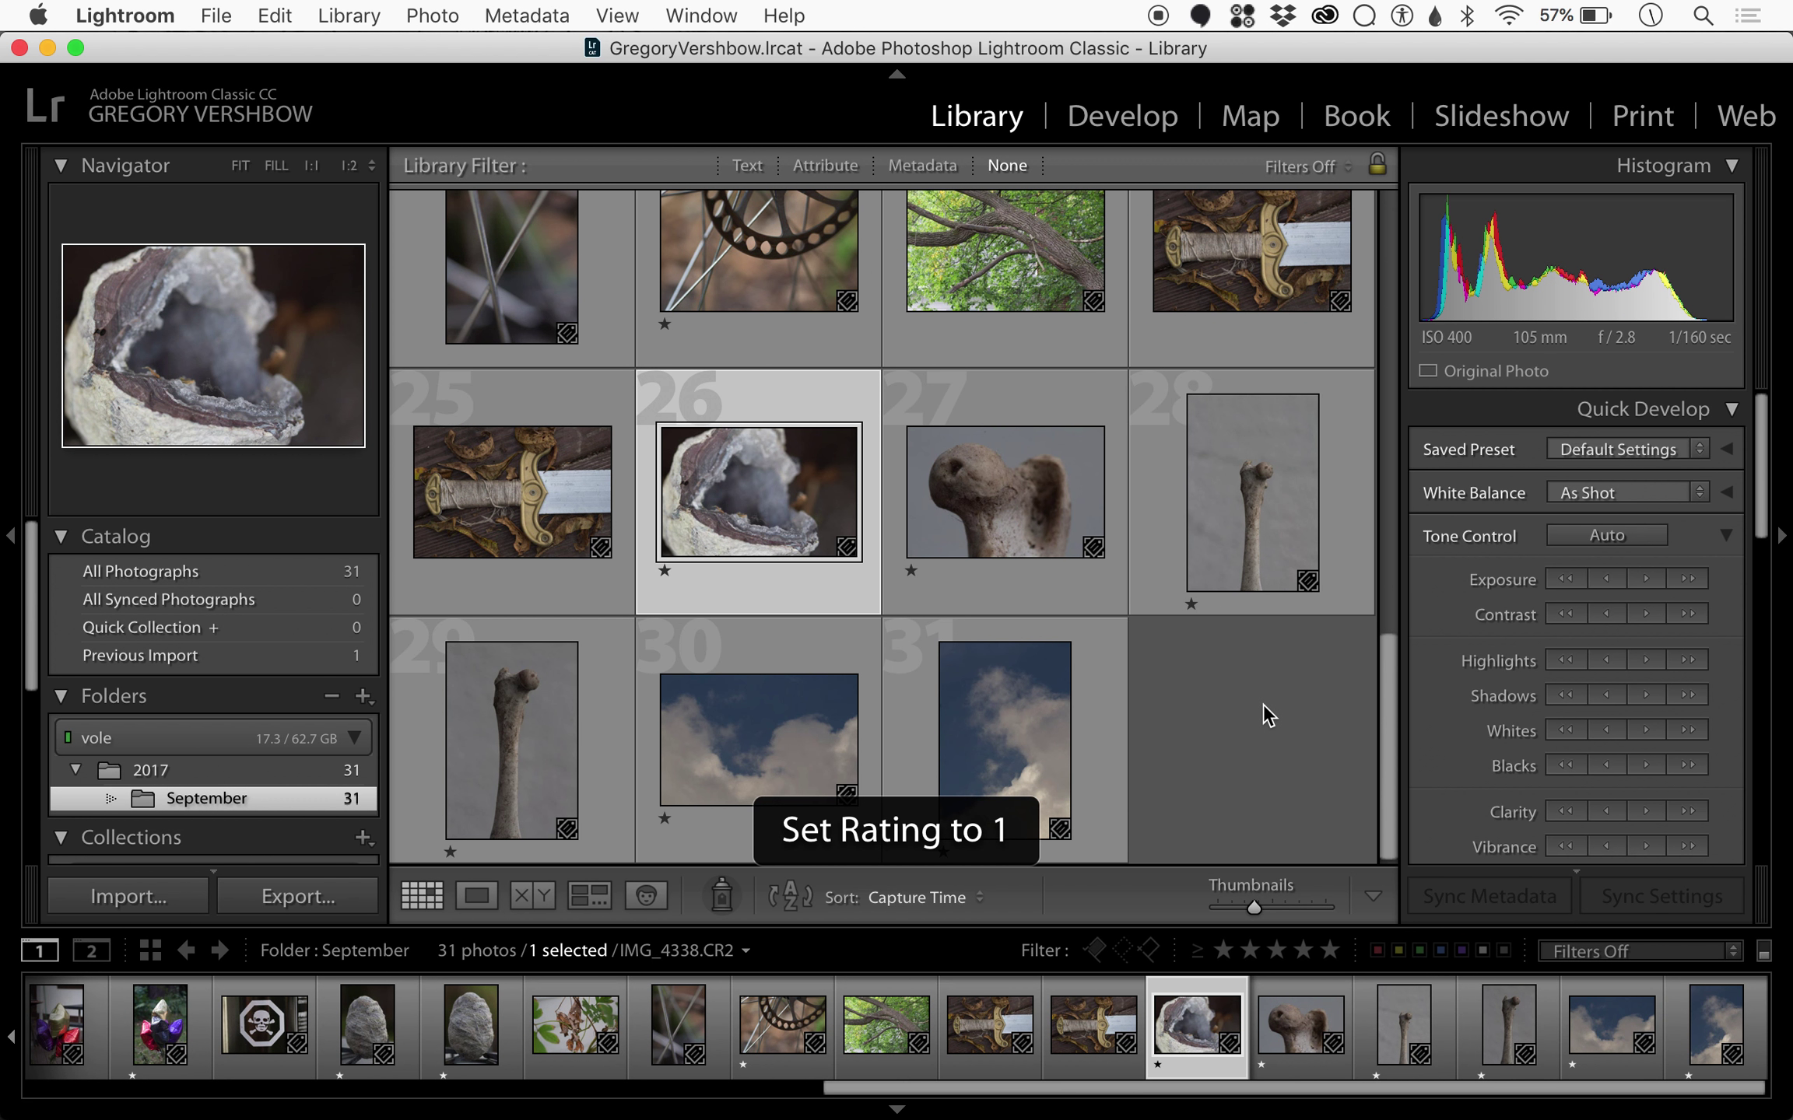
{"action": "key", "text": "4"}
{"action": "key", "text": "2"}
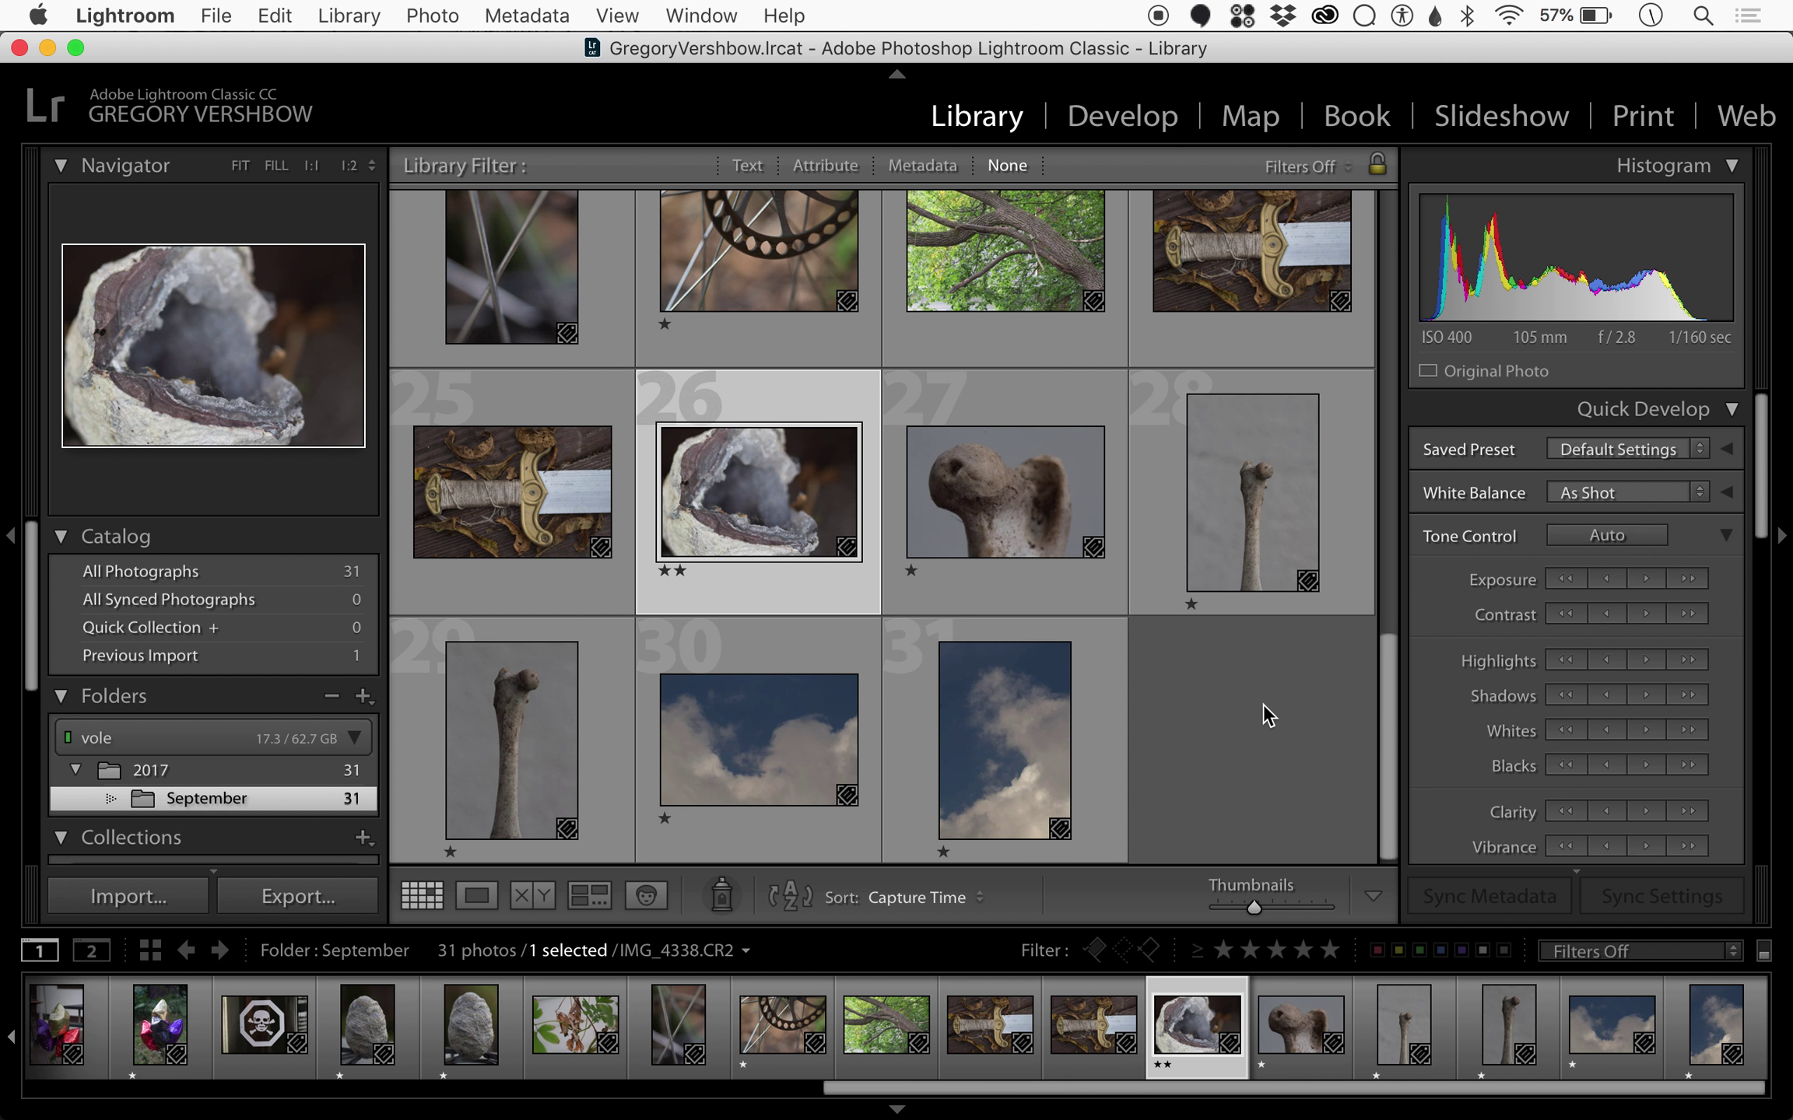
{"action": "key", "text": "0"}
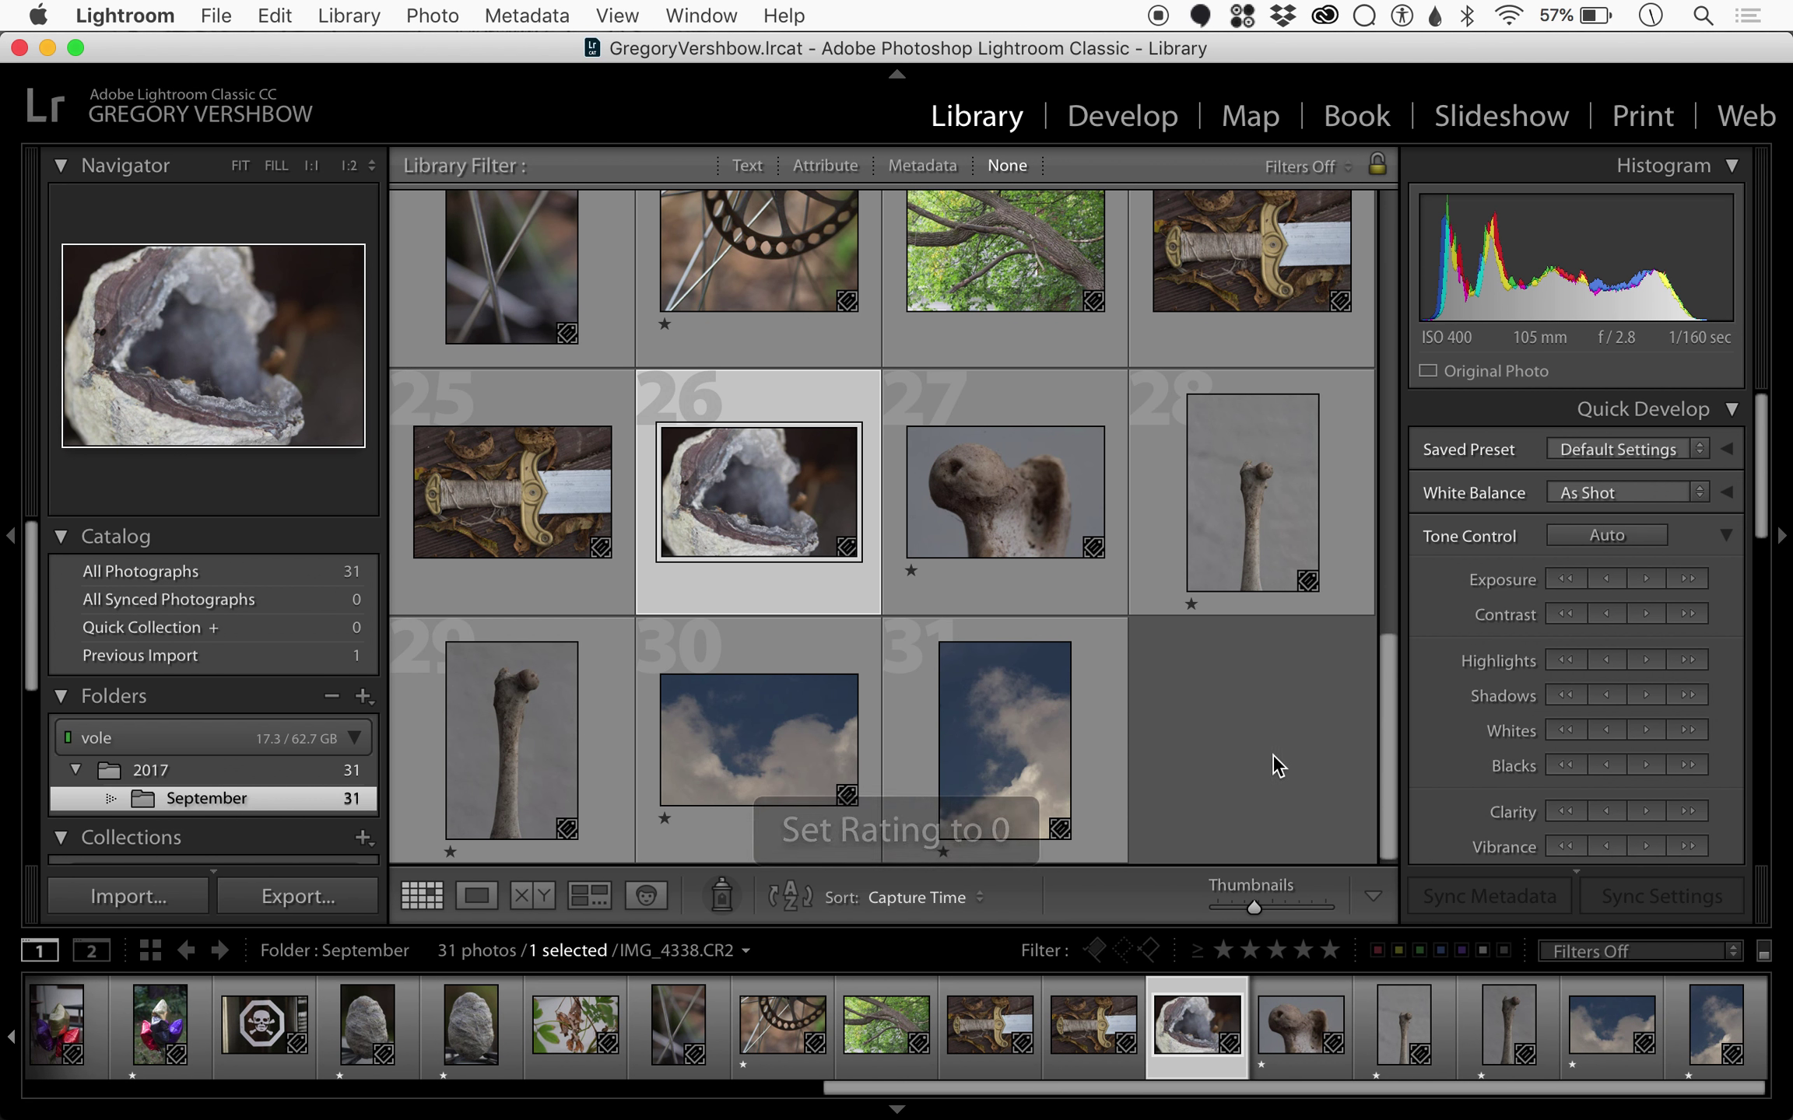
{"action": "left_click", "coordinate": [1268, 752]}
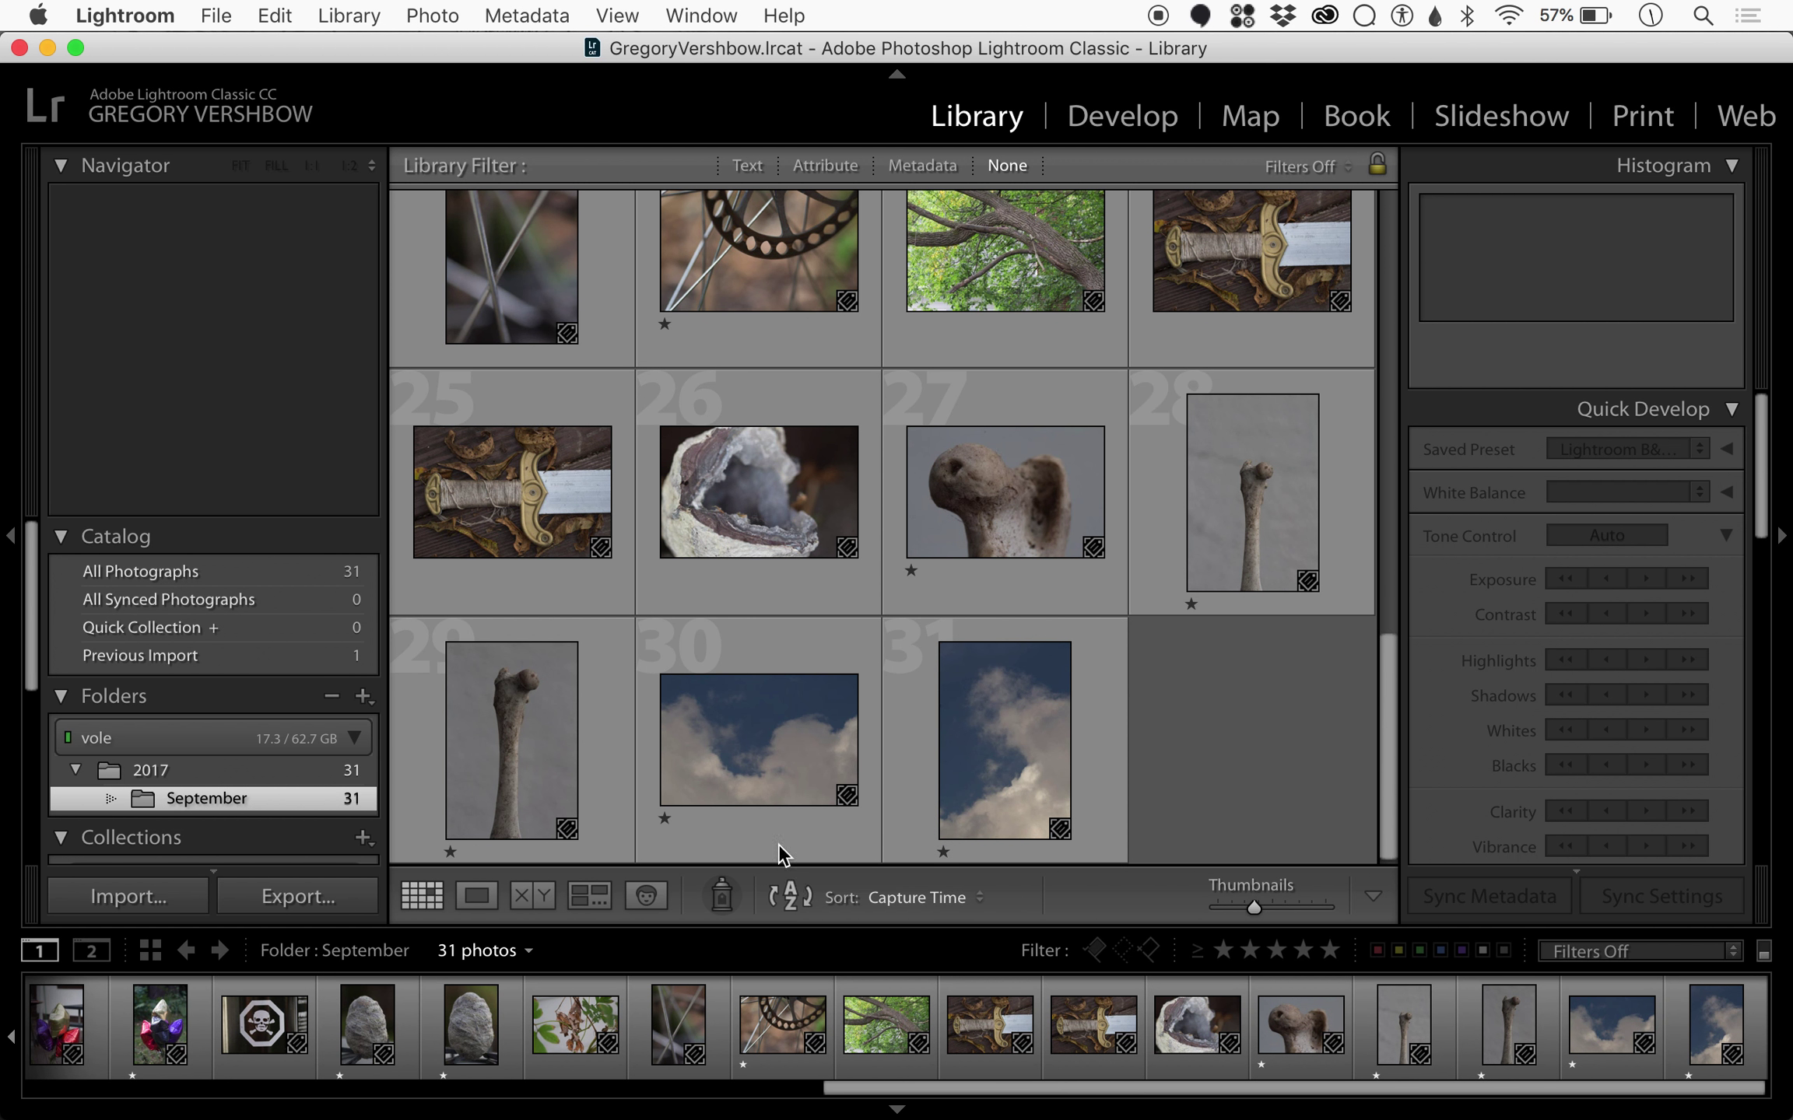
Step: Filter to one star and higher (15 photos) and open skull IMG_4319 large
{"action": "mouse_move", "coordinate": [1156, 602]}
{"action": "mouse_move", "coordinate": [1097, 714]}
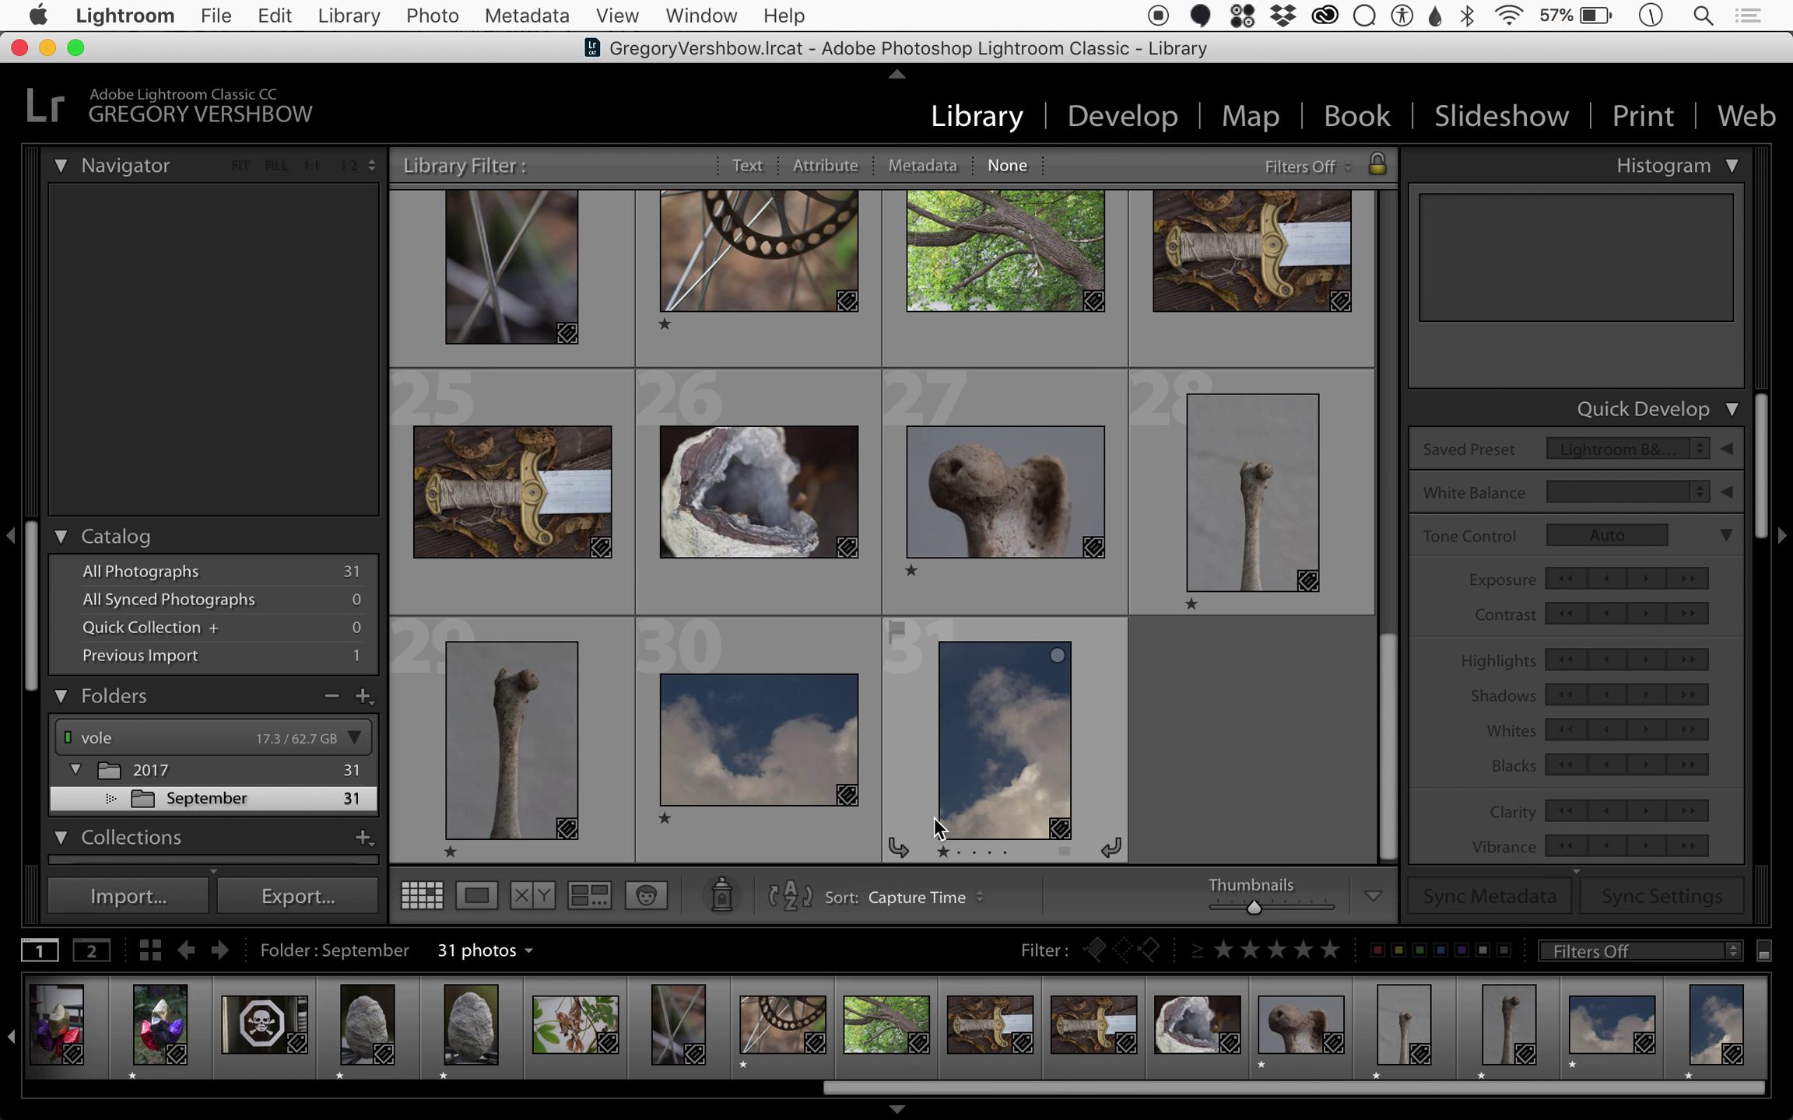
{"action": "scroll", "coordinate": [1054, 720], "scroll_direction": "down", "scroll_amount": 1}
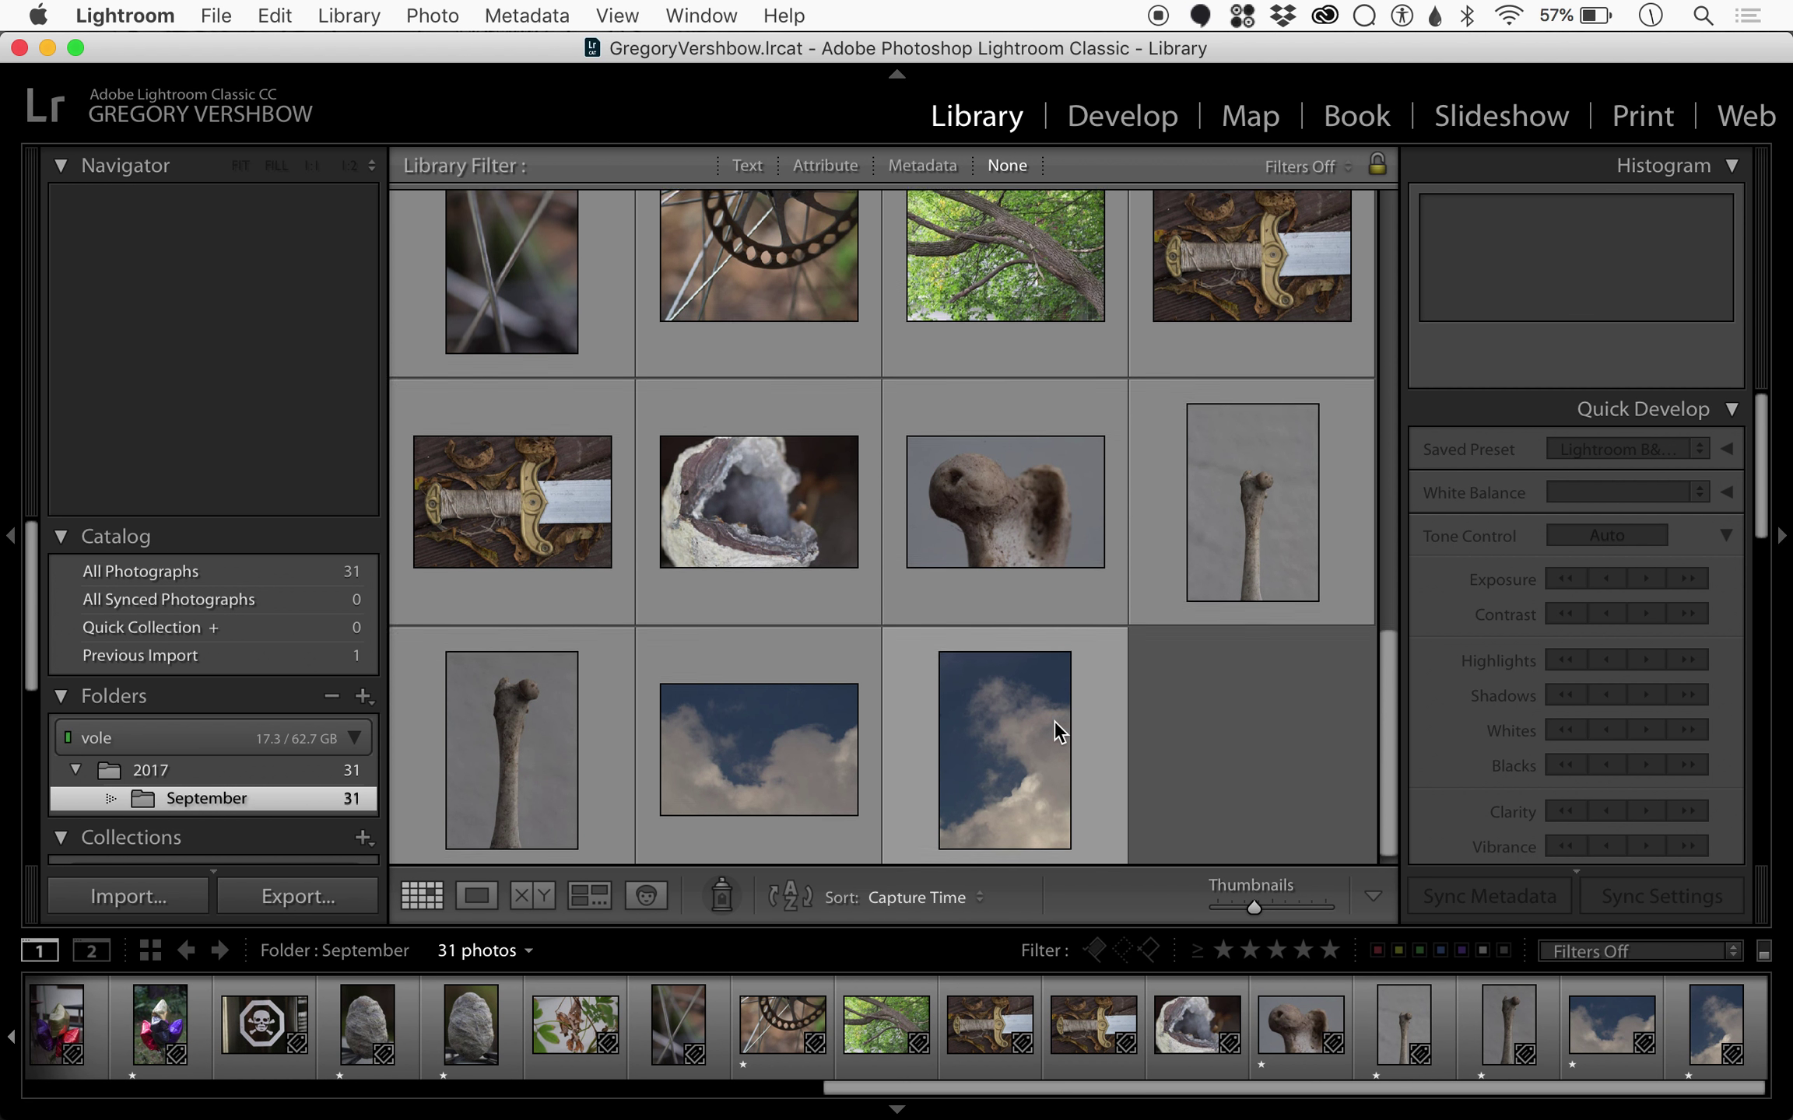
{"action": "scroll", "coordinate": [1054, 722], "scroll_direction": "up", "scroll_amount": 4}
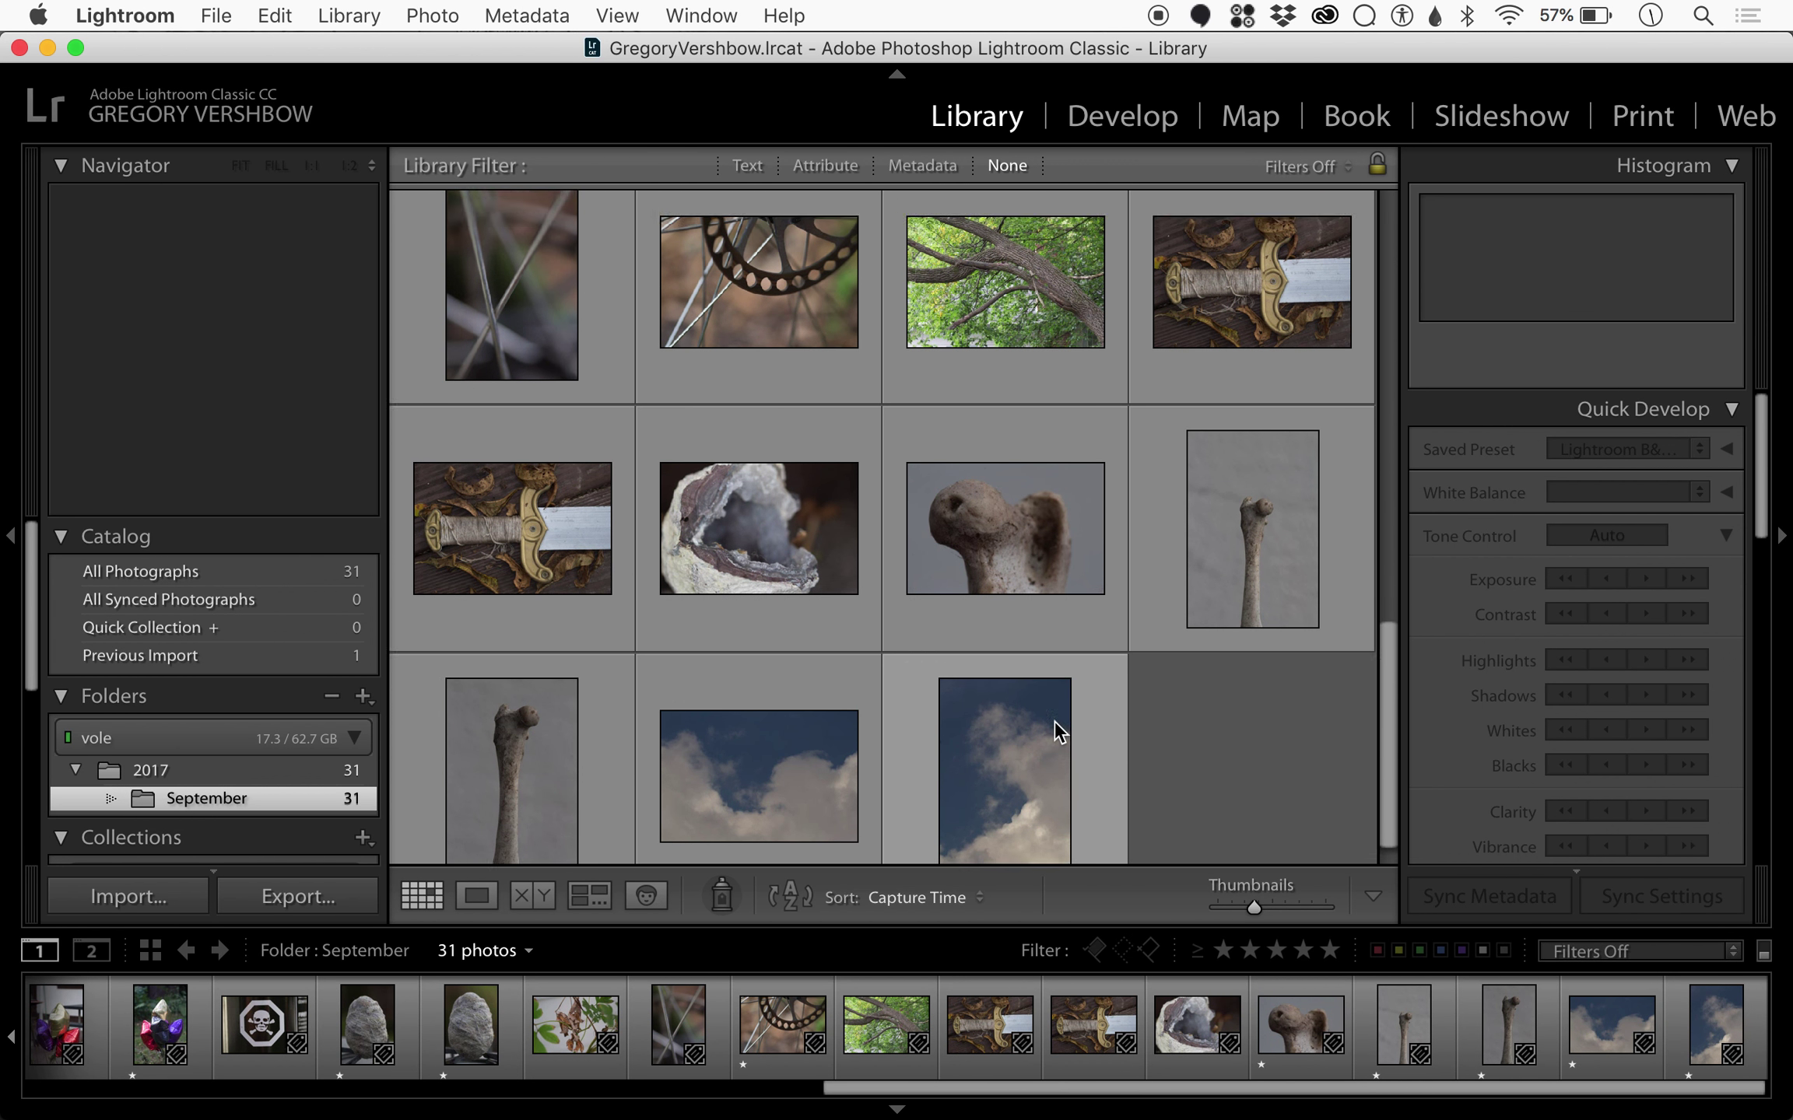
{"action": "scroll", "coordinate": [1055, 723], "scroll_direction": "up", "scroll_amount": 5}
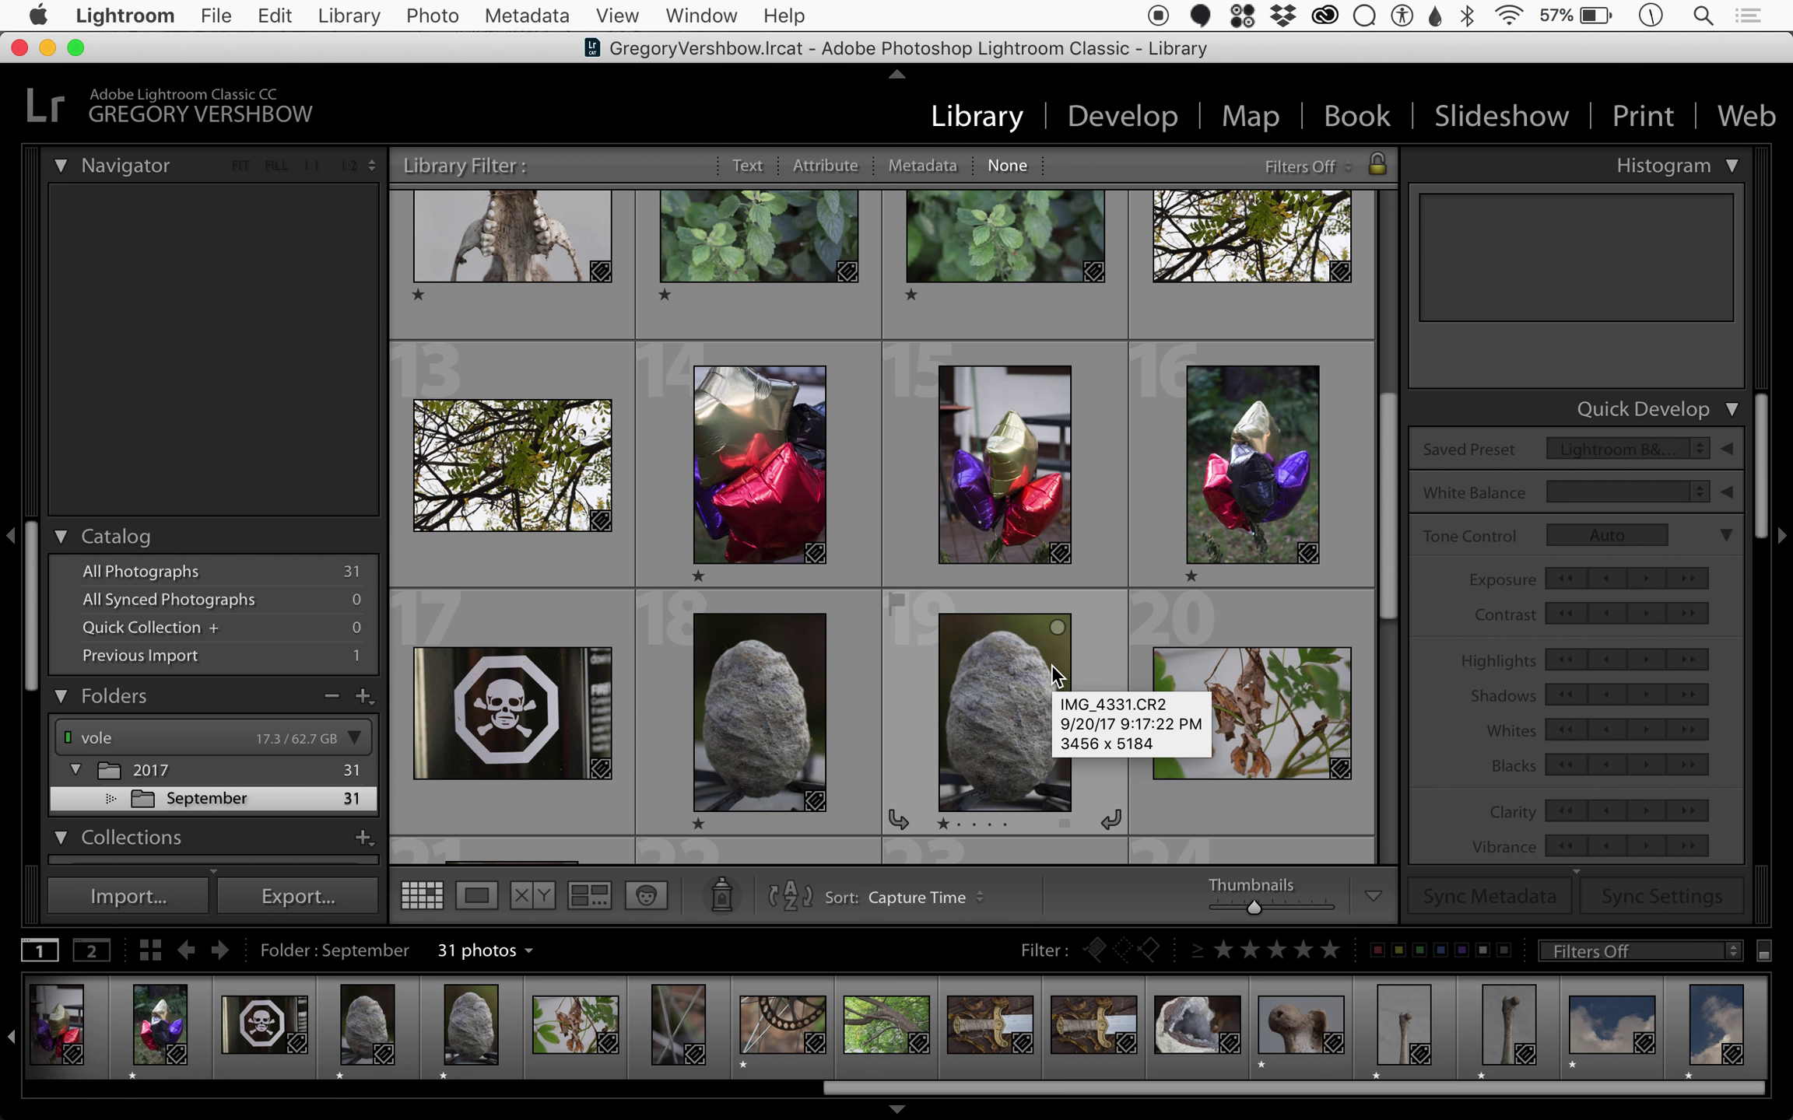
{"action": "scroll", "coordinate": [1052, 666], "scroll_direction": "down", "scroll_amount": 2}
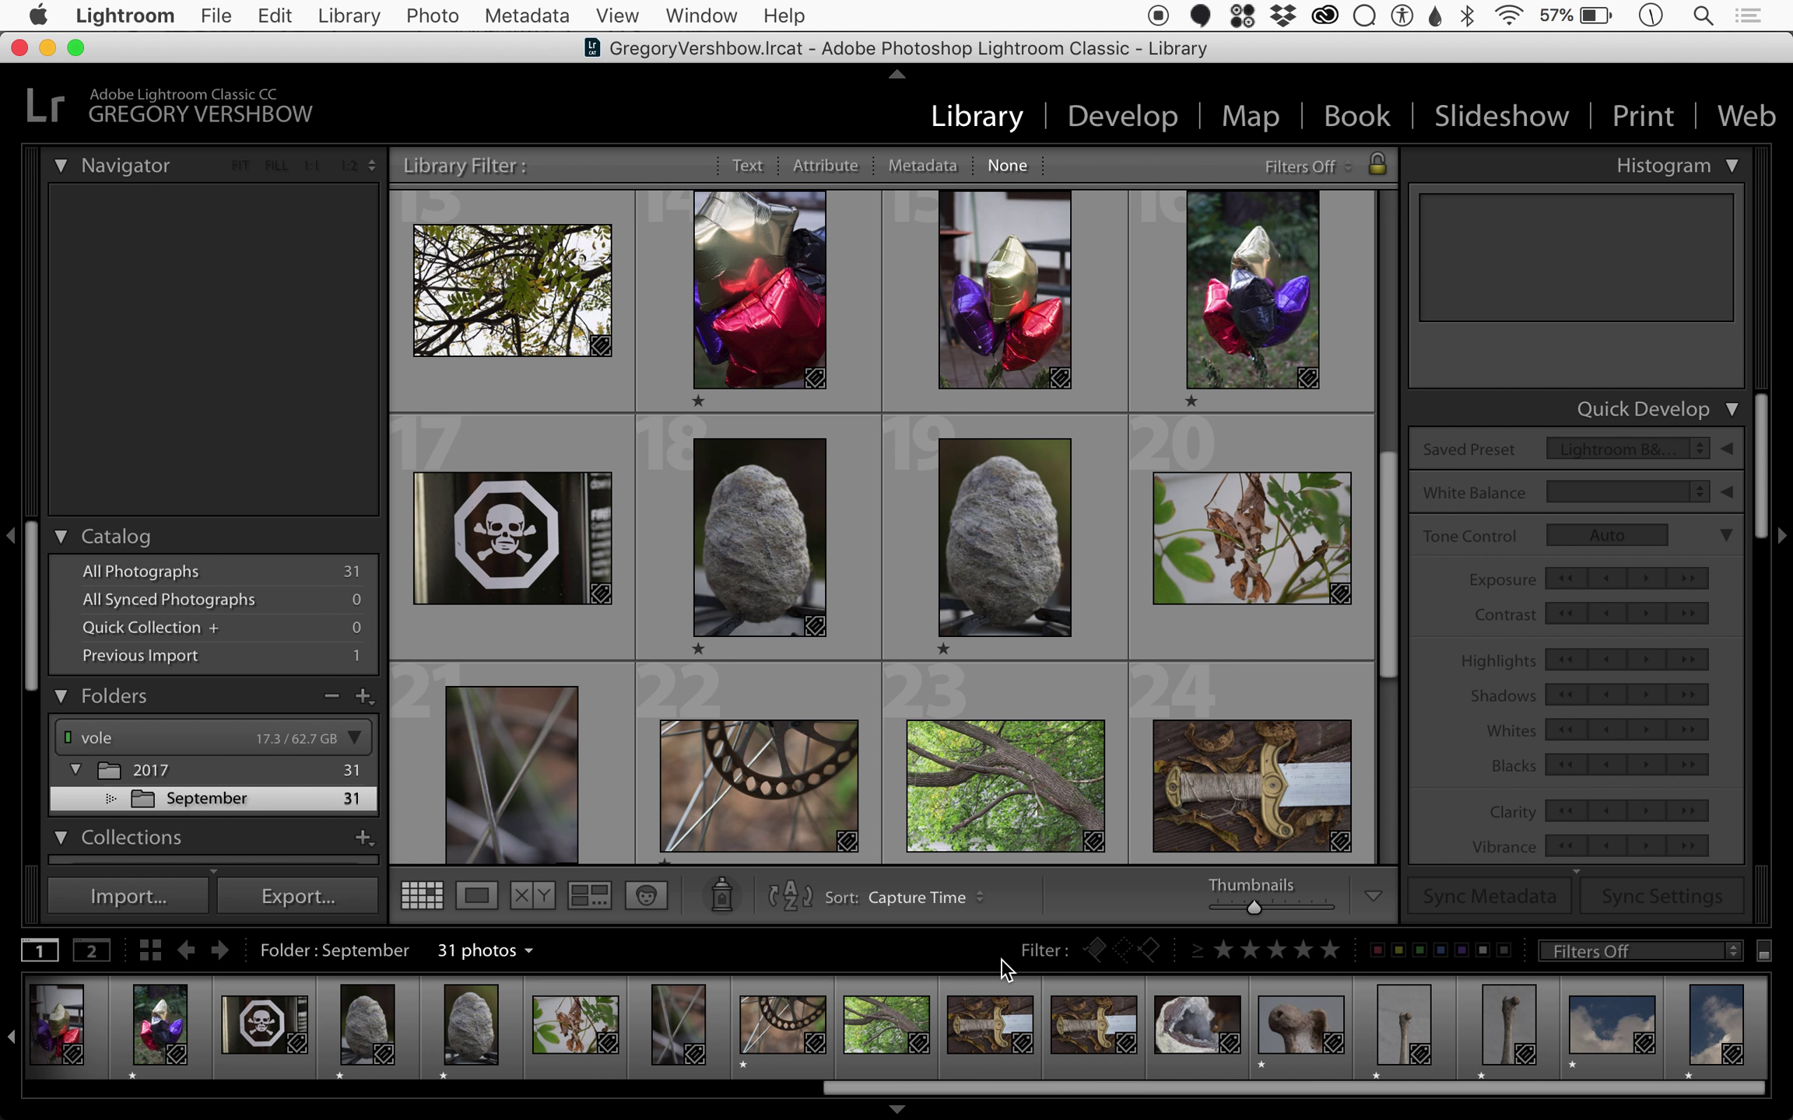
{"action": "left_click", "coordinate": [1224, 951]}
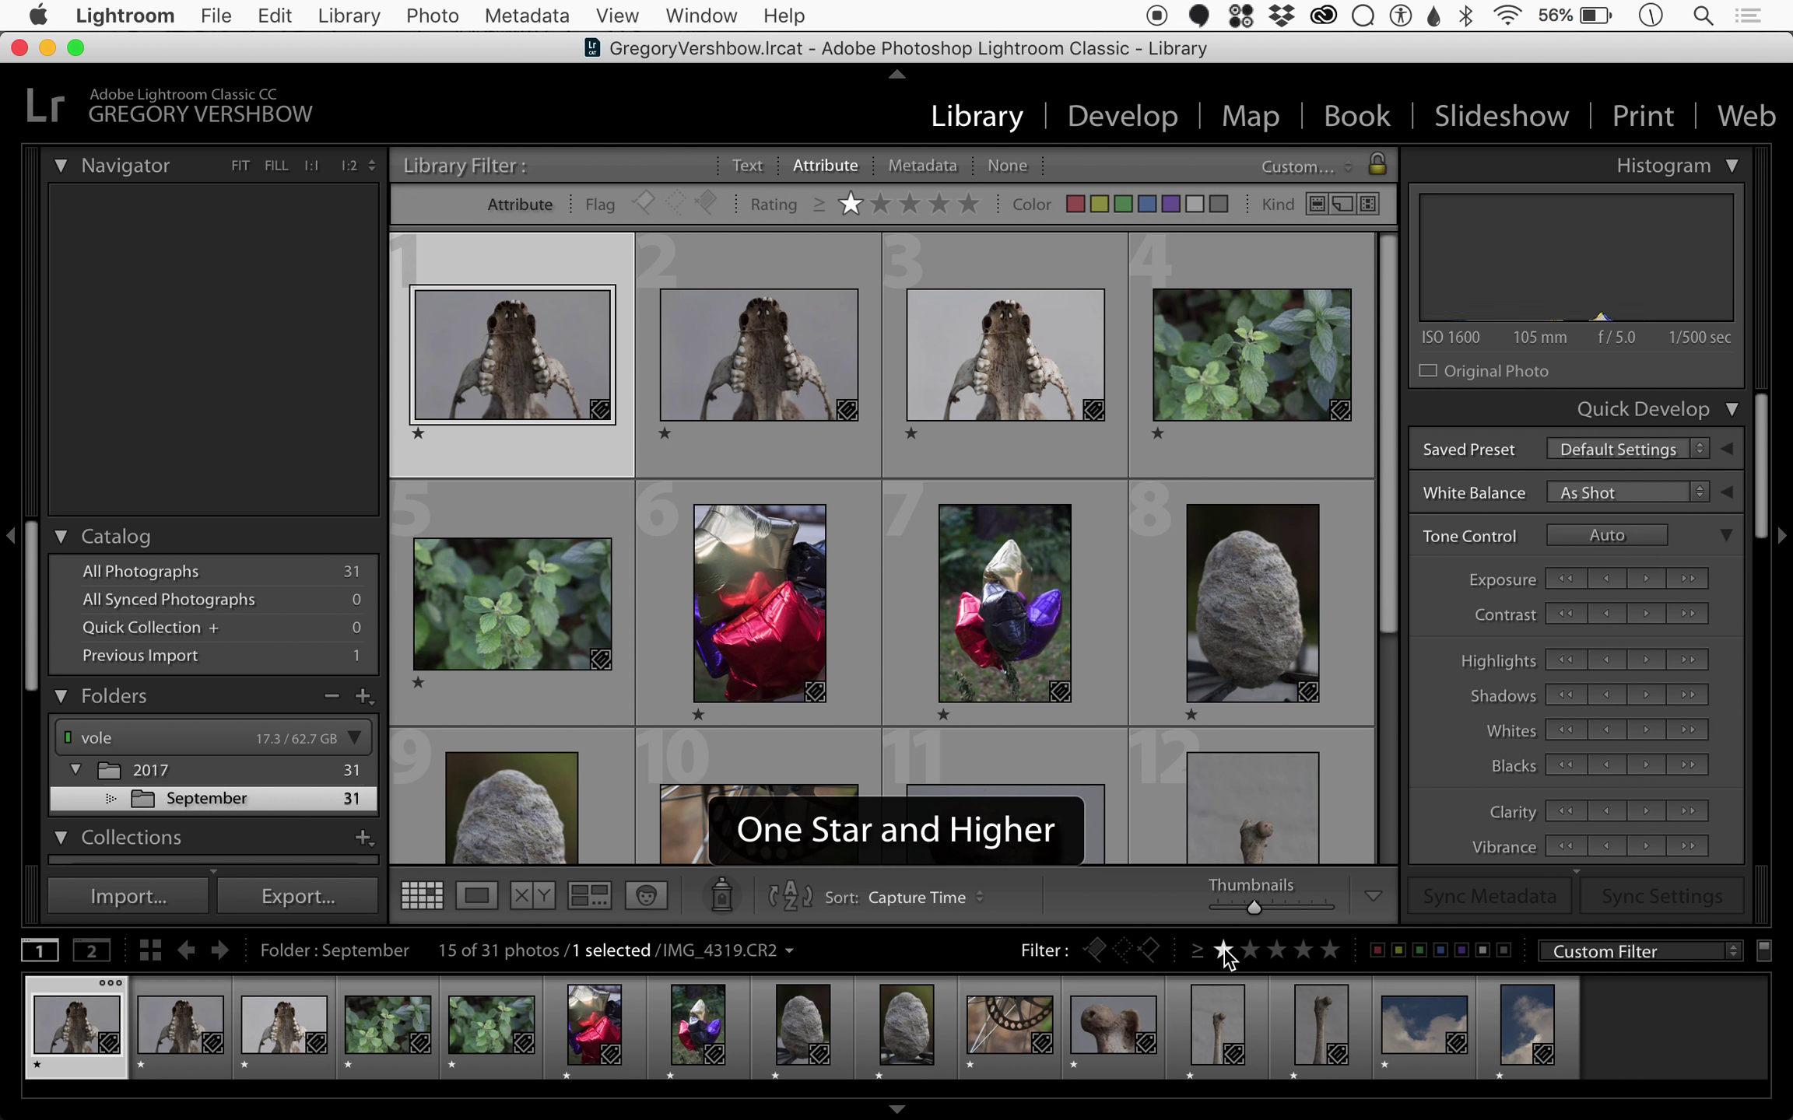
{"action": "left_click", "coordinate": [1223, 951]}
{"action": "left_click", "coordinate": [1224, 951]}
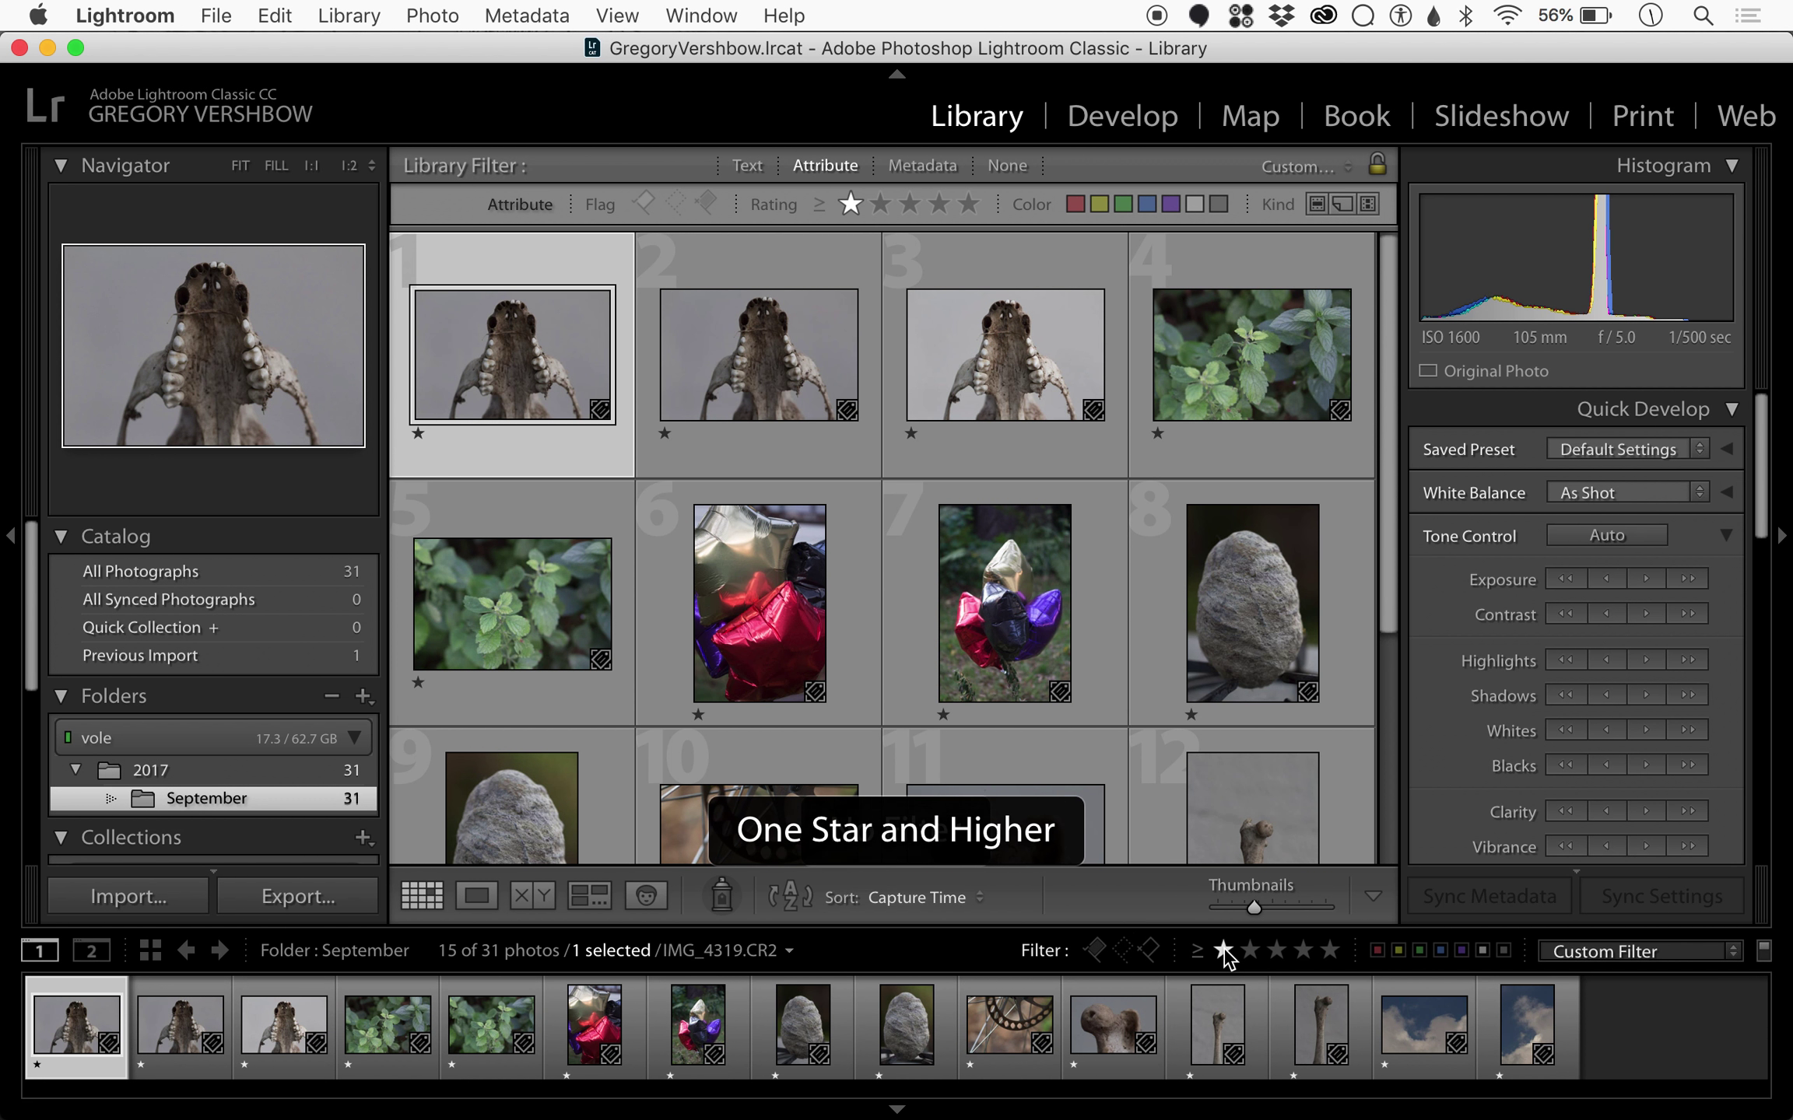
{"action": "scroll", "coordinate": [992, 620], "scroll_direction": "down", "scroll_amount": 5}
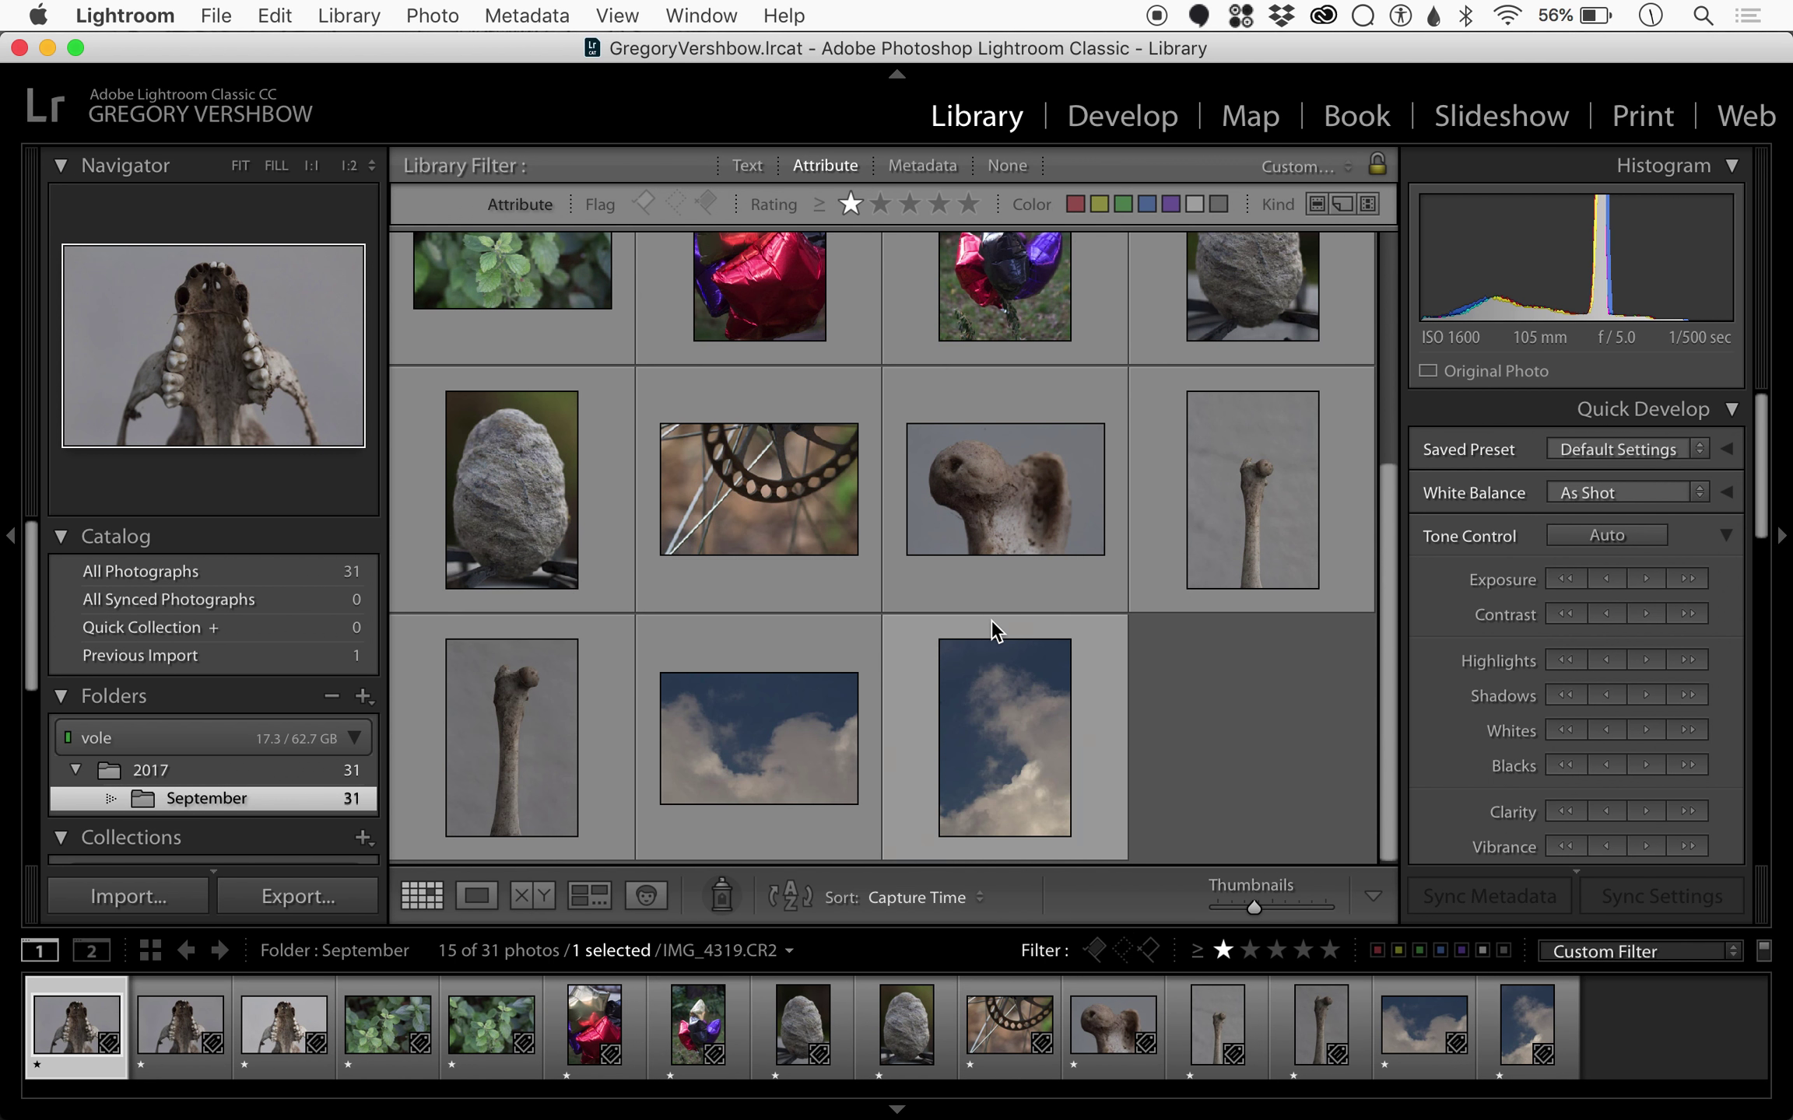
{"action": "scroll", "coordinate": [991, 619], "scroll_direction": "up", "scroll_amount": 5}
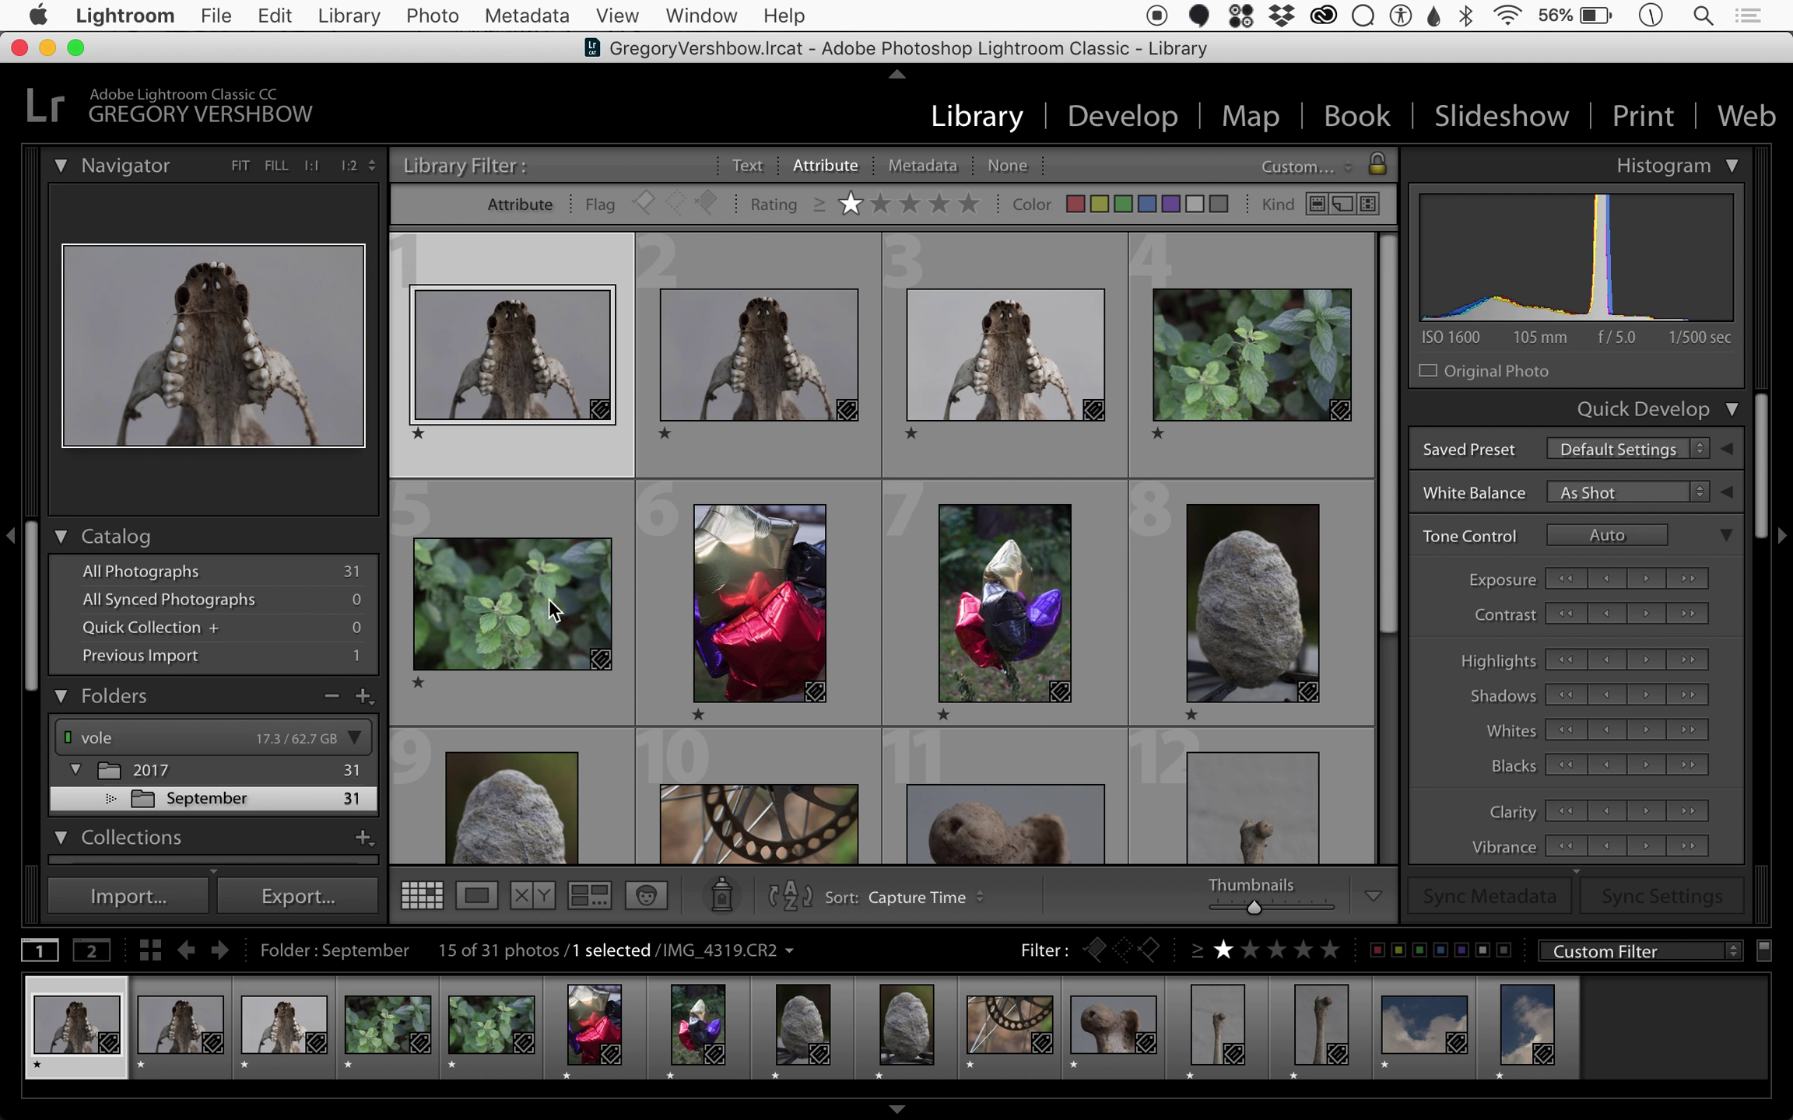
{"action": "double_click", "coordinate": [510, 379]}
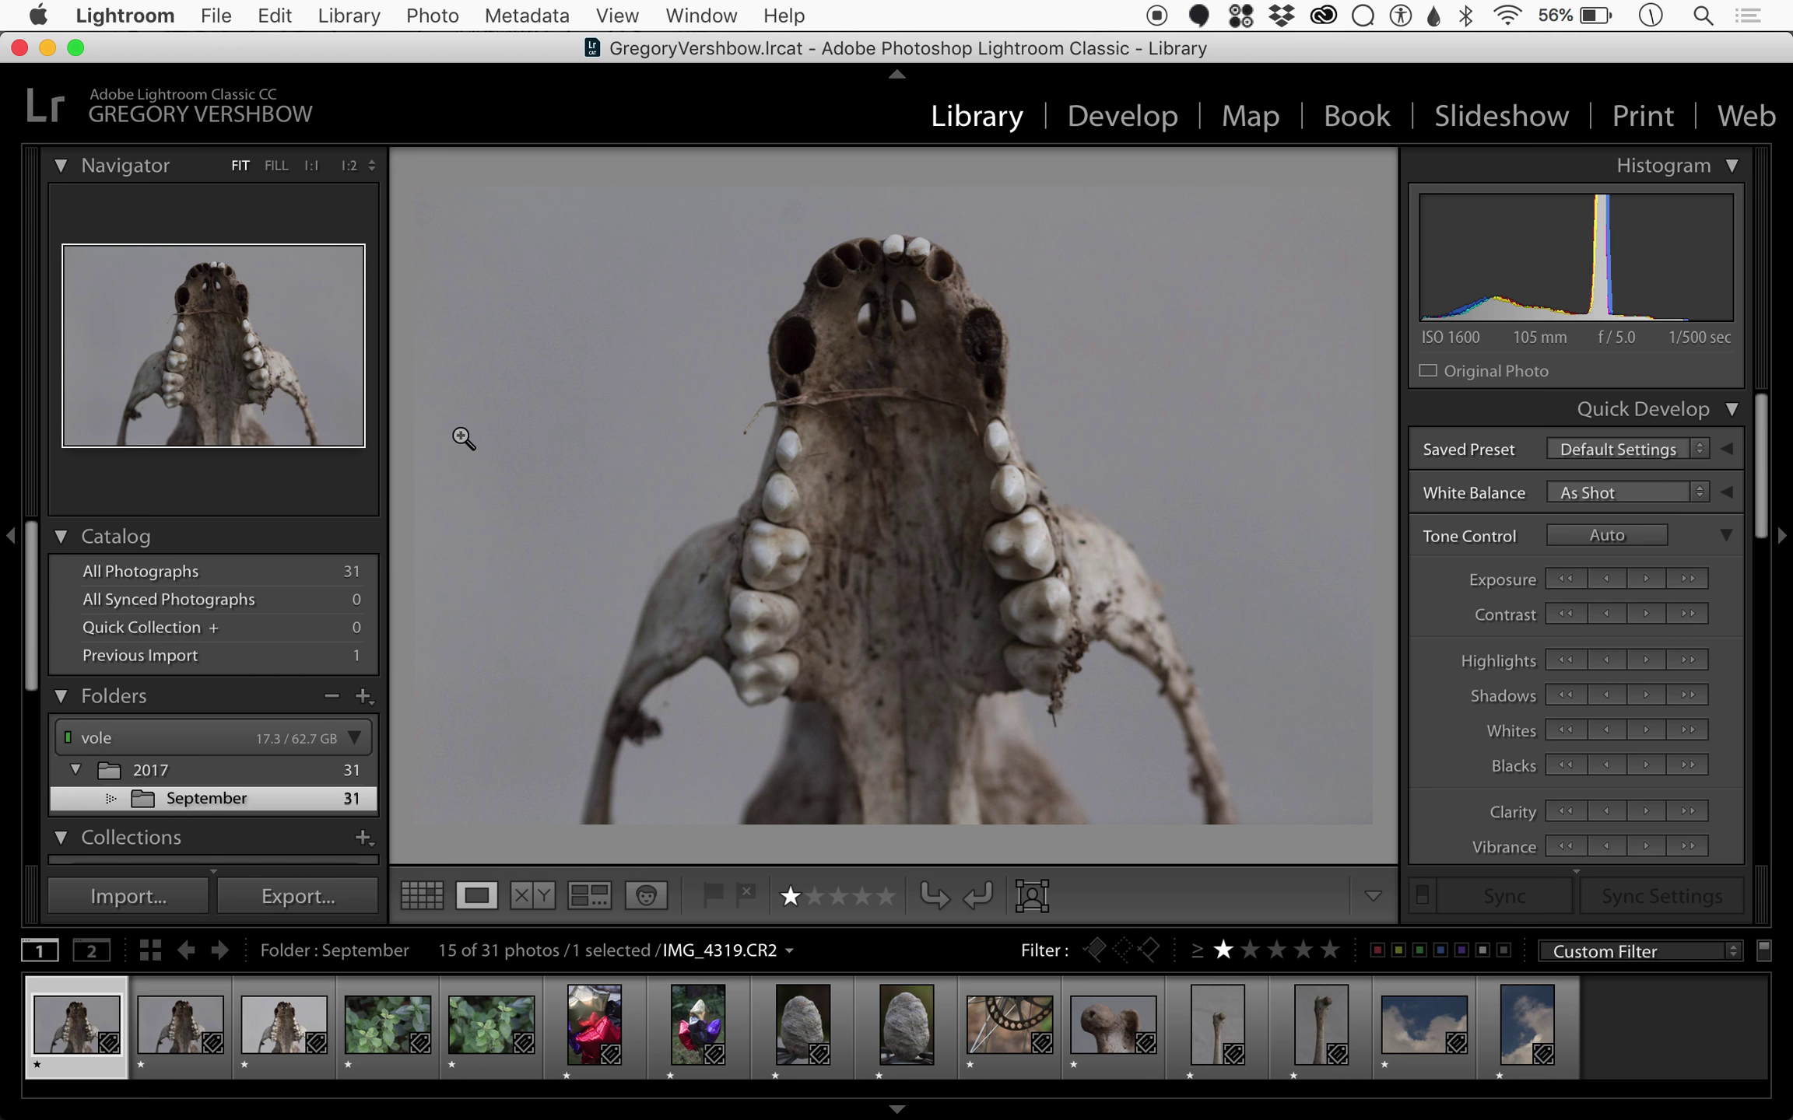
Step: Rate the third skull photo and the leaf photo IMG_4322 two stars
{"action": "key", "text": "Right"}
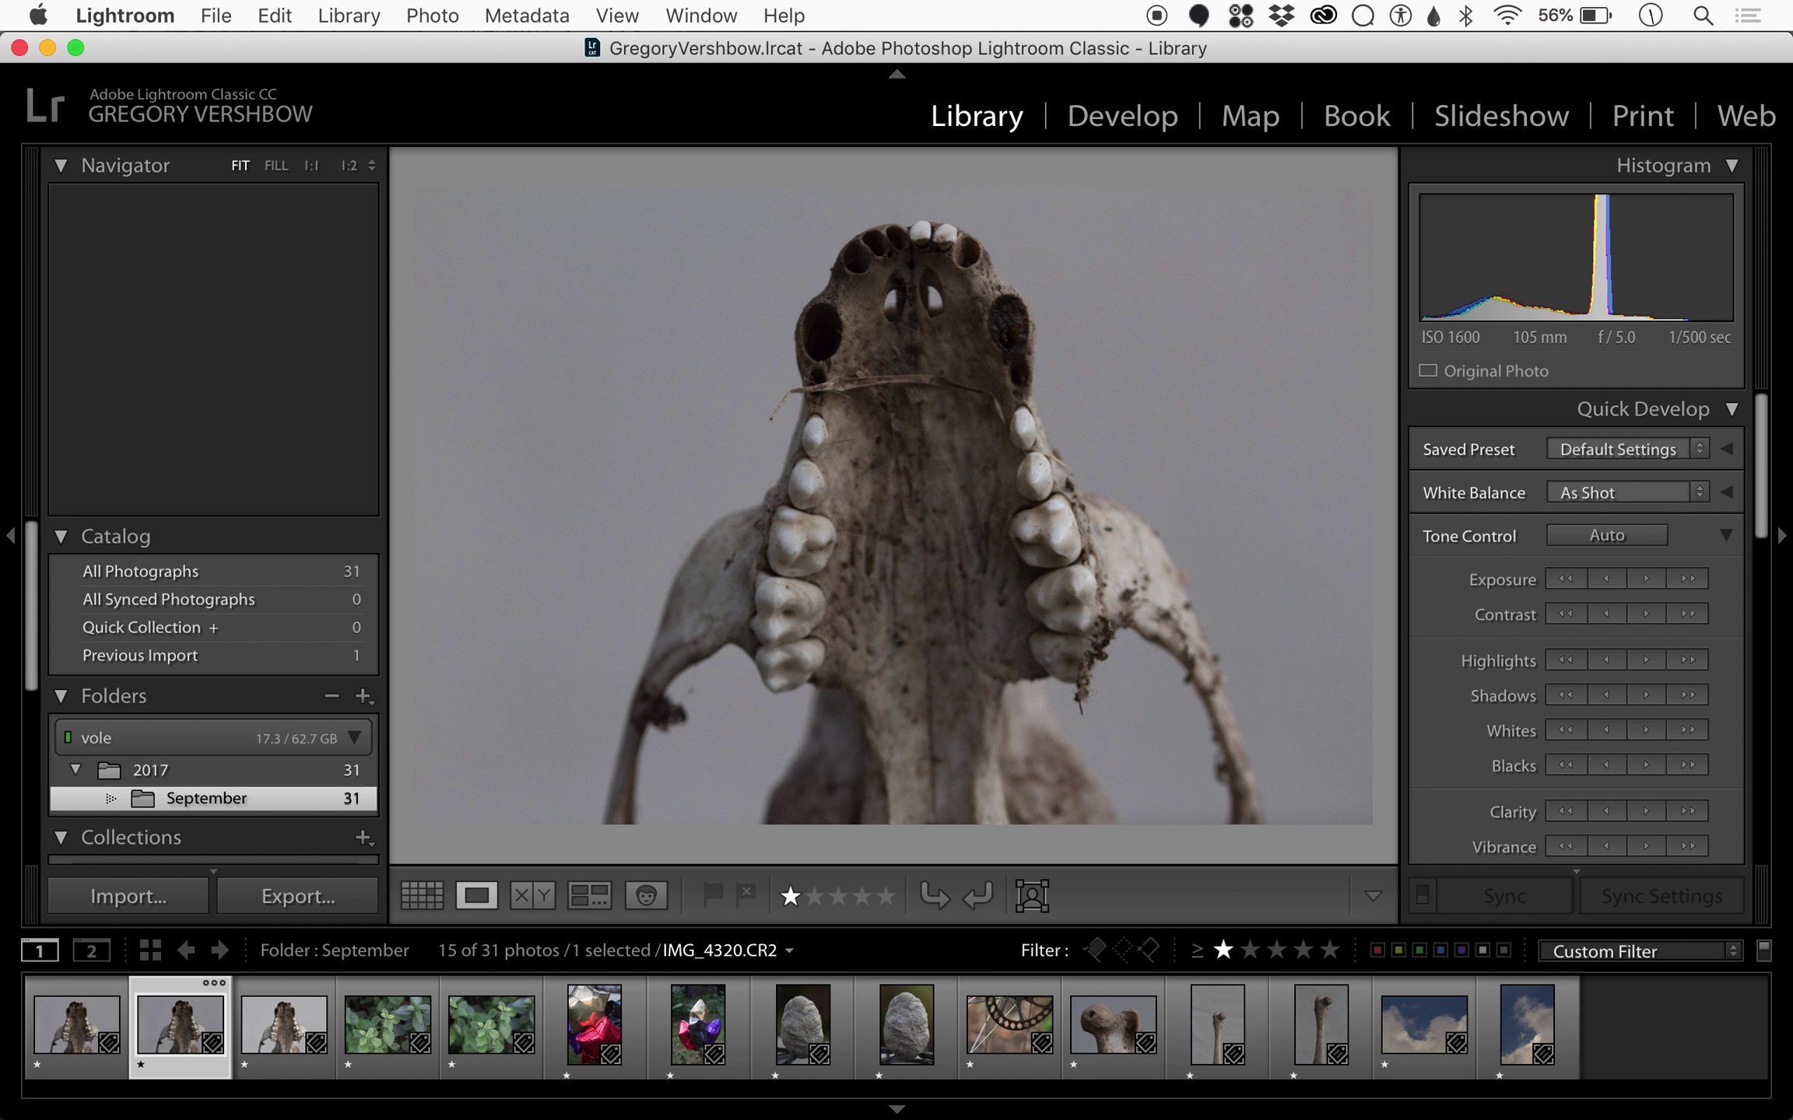
{"action": "key", "text": "Right"}
{"action": "key", "text": "Left"}
{"action": "key", "text": "Left"}
{"action": "key", "text": "Right"}
{"action": "key", "text": "Right"}
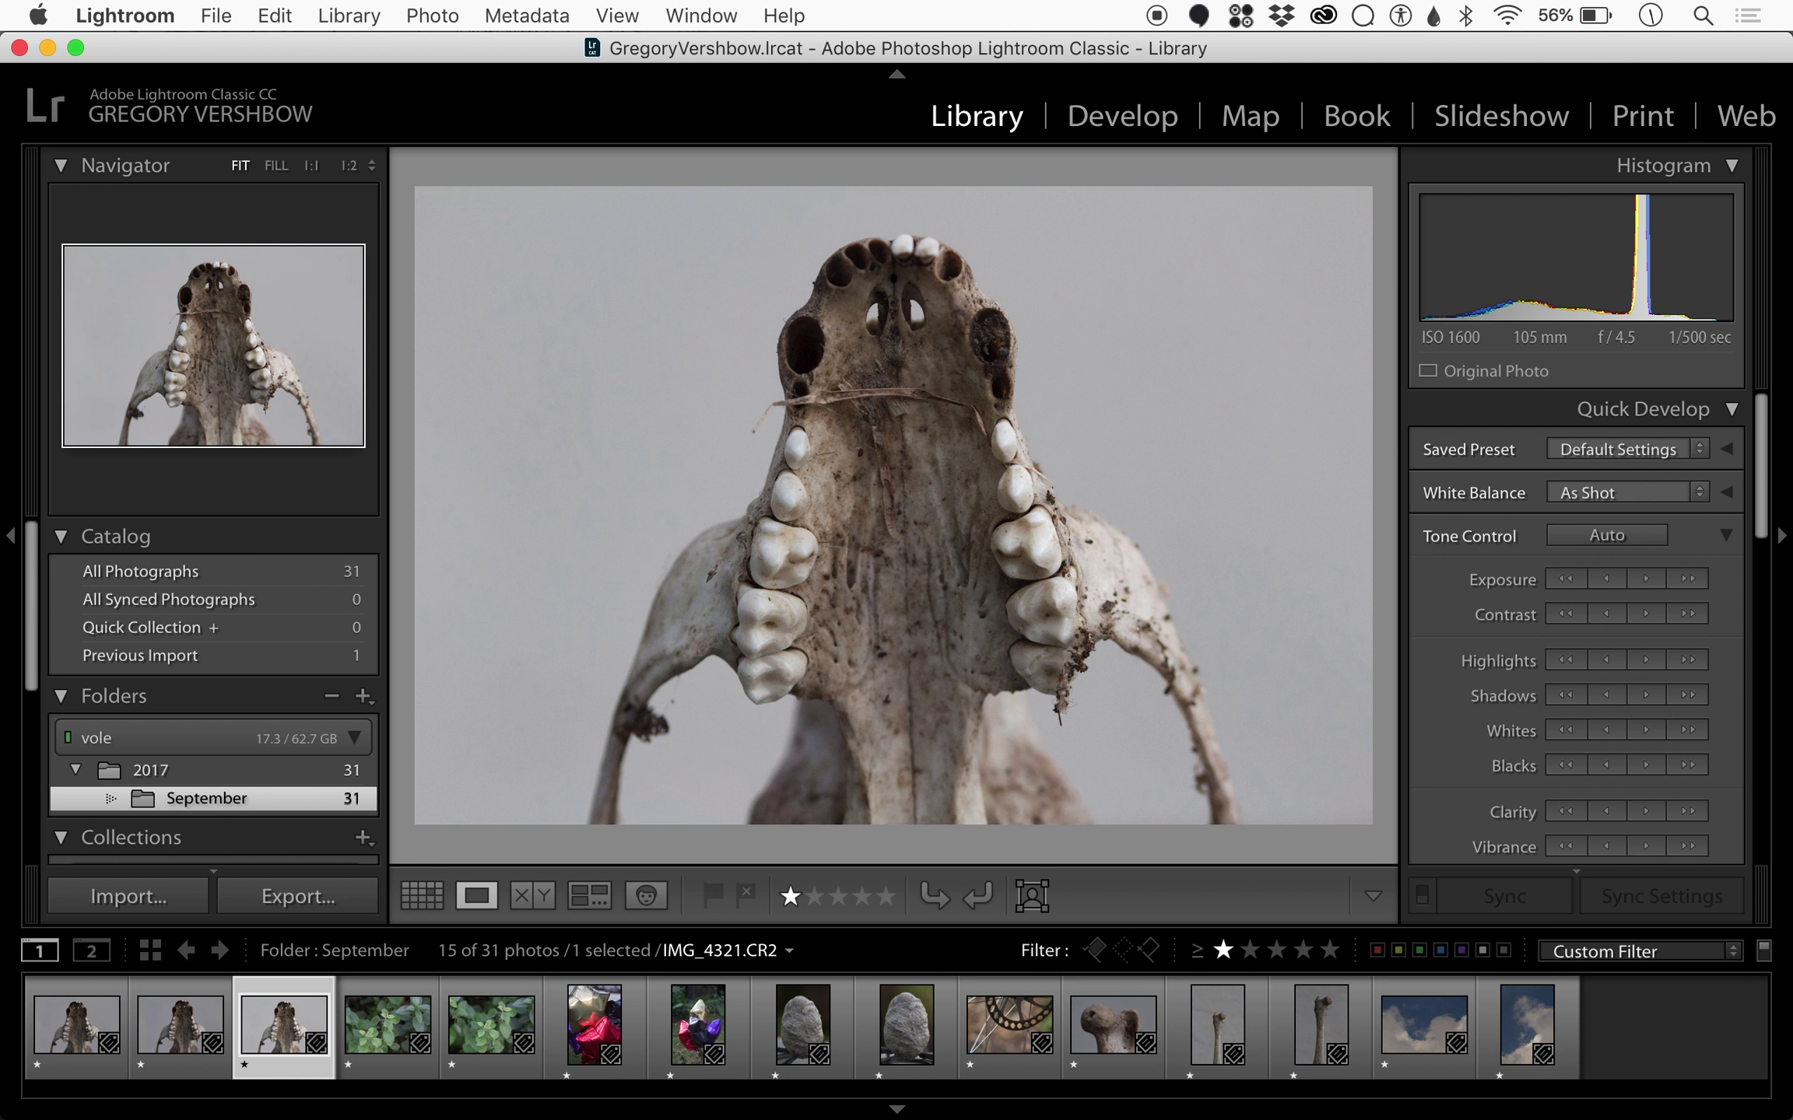
{"action": "key", "text": "2"}
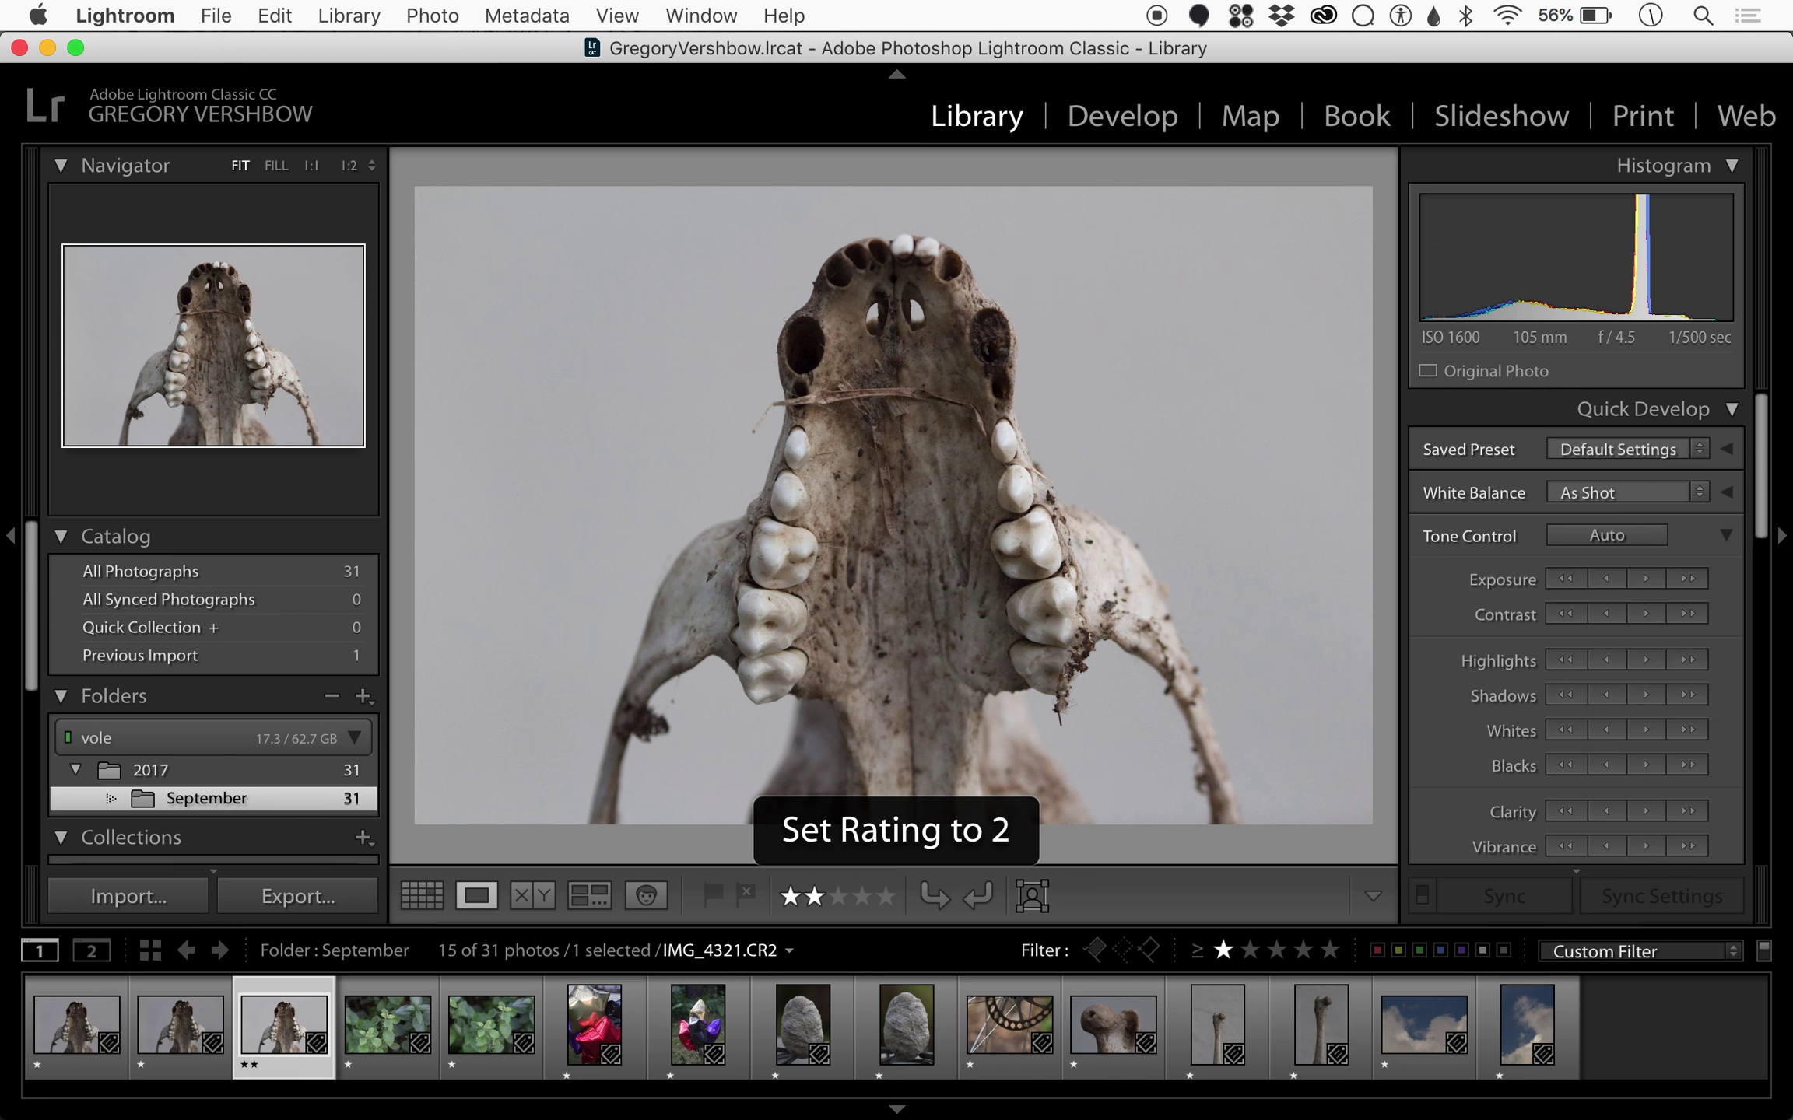
{"action": "key", "text": "Right"}
{"action": "key", "text": "Right"}
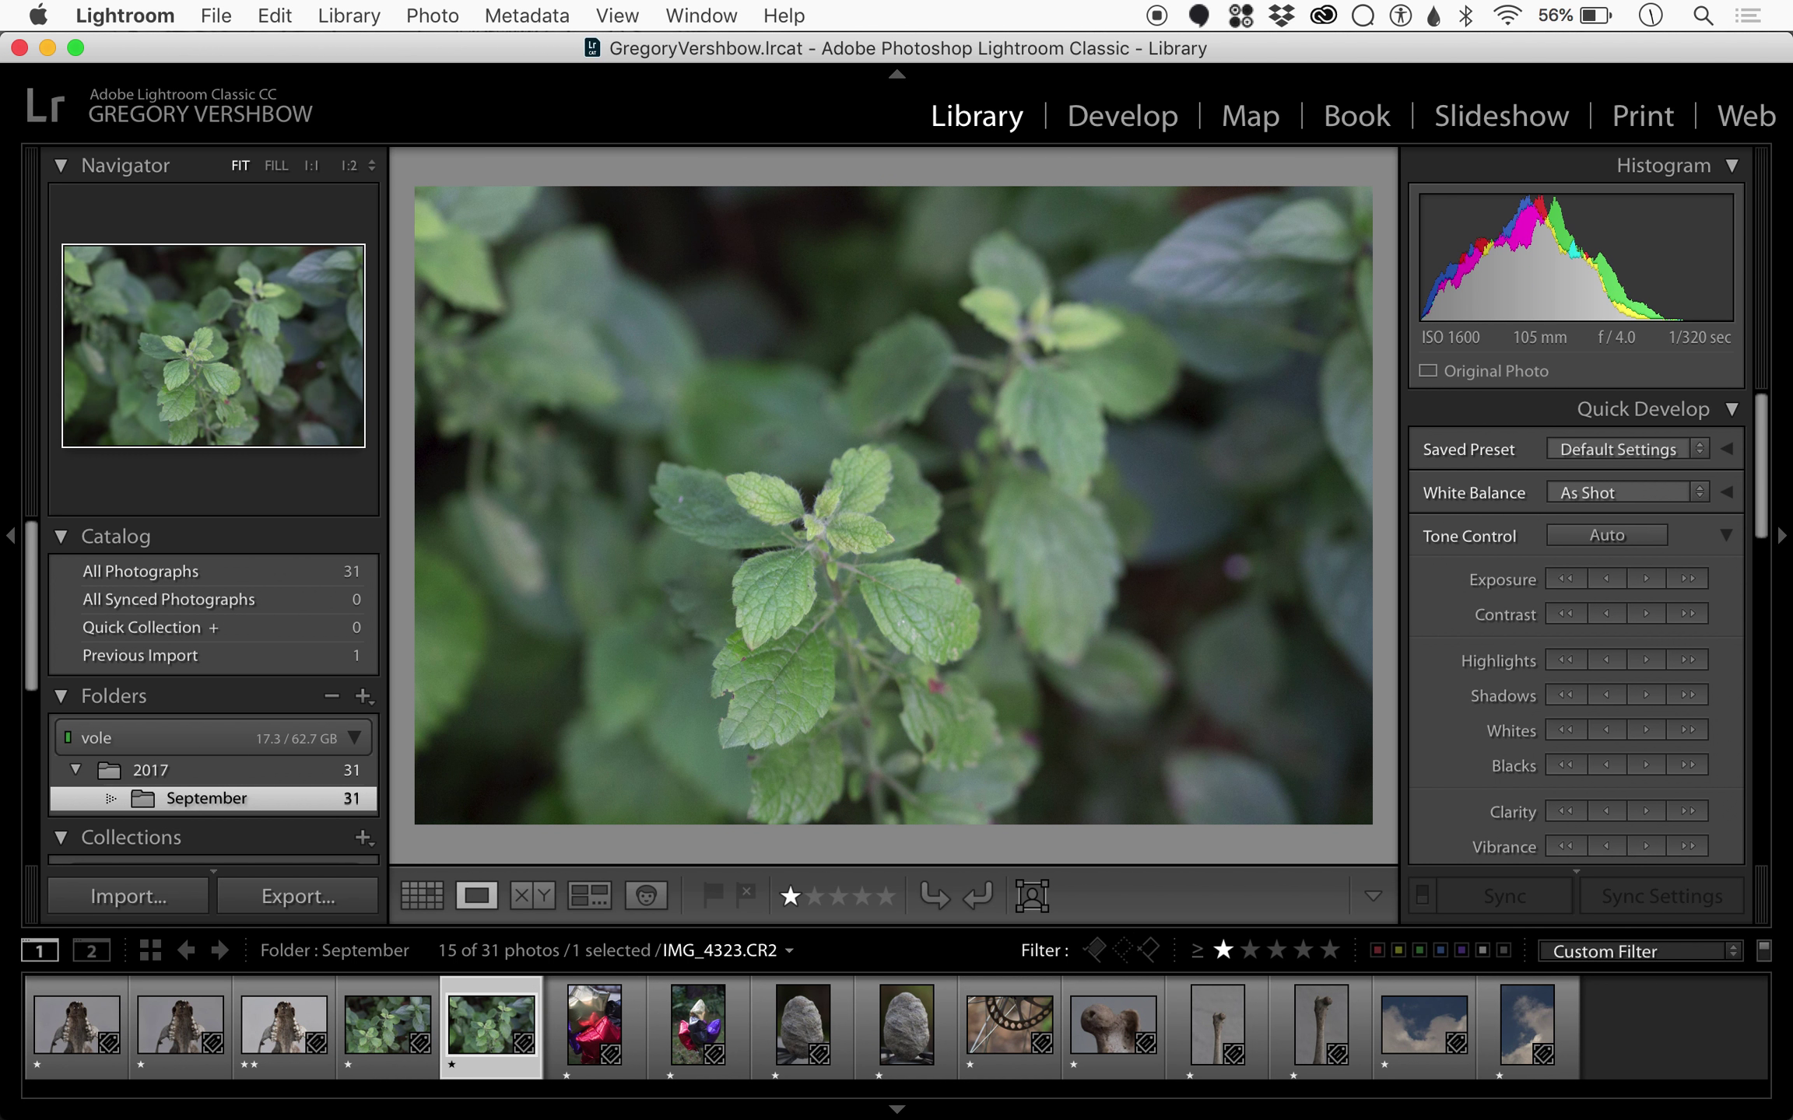
{"action": "key", "text": "Left"}
{"action": "key", "text": "Right"}
{"action": "key", "text": "Left"}
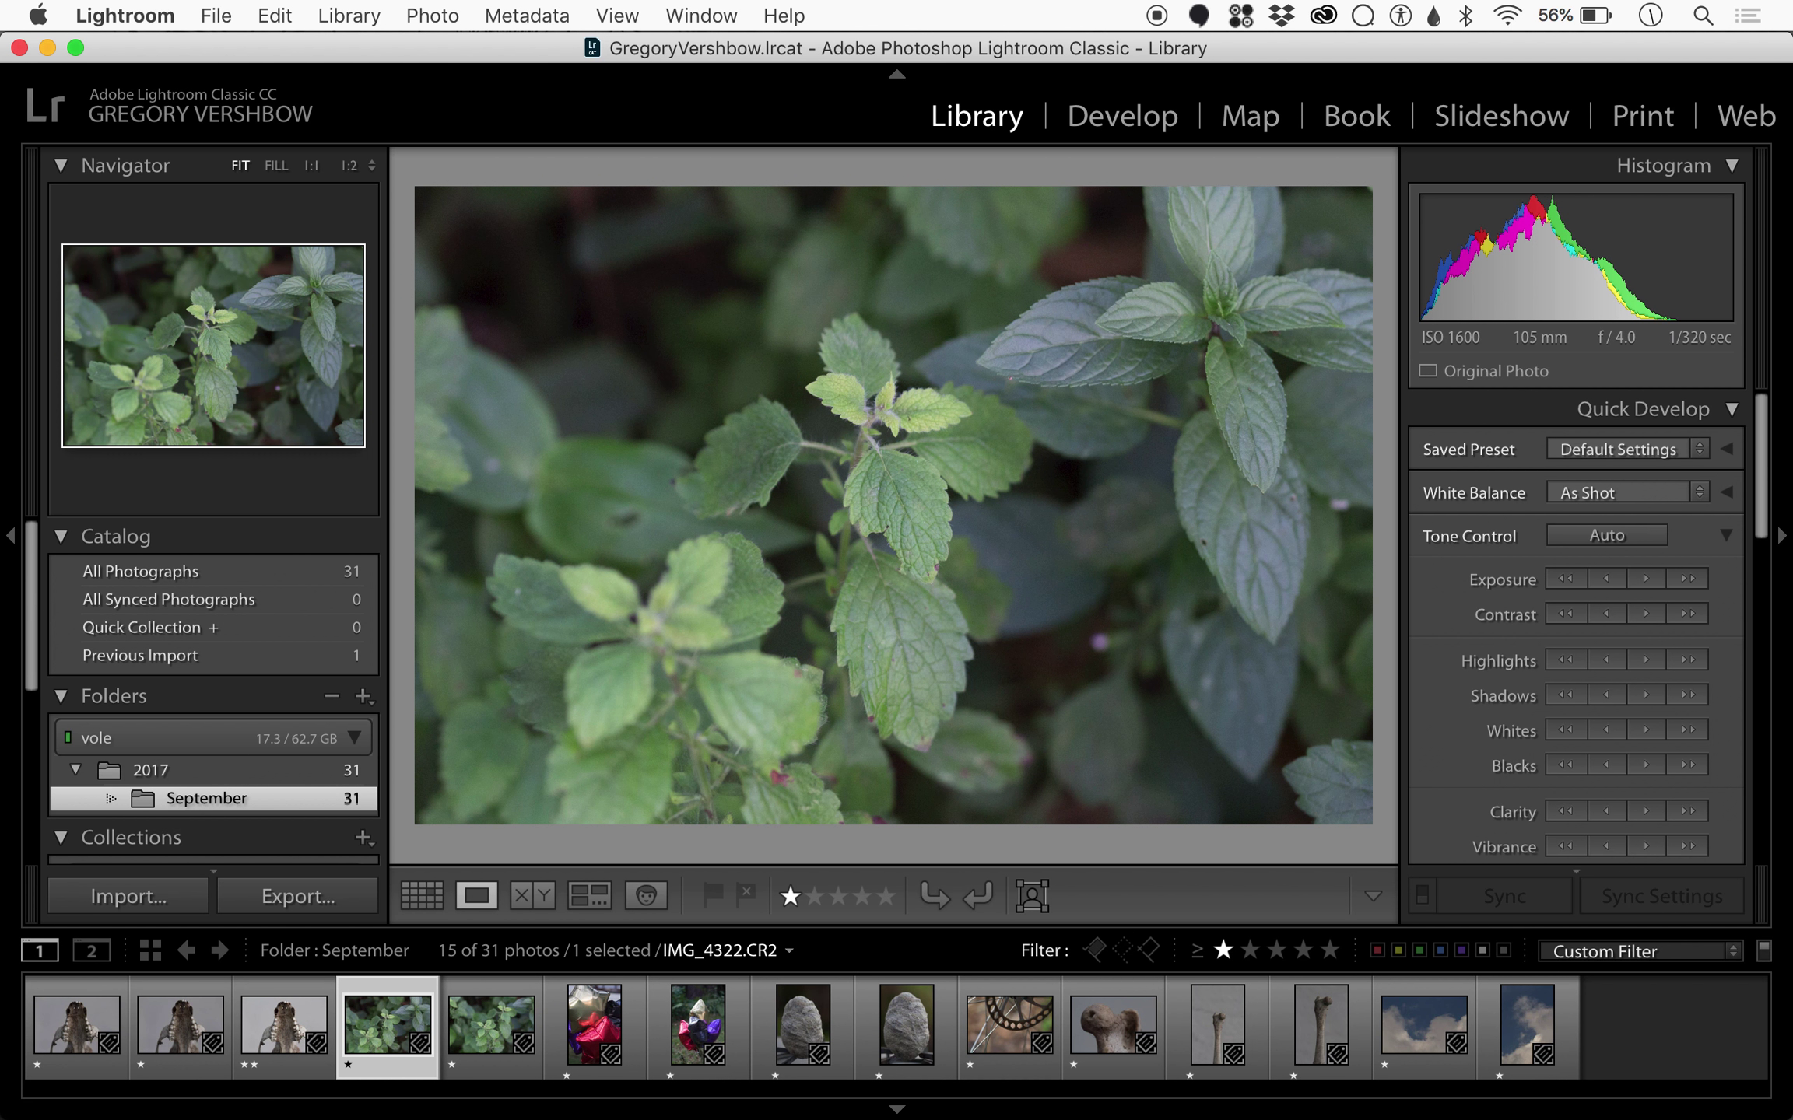
{"action": "key", "text": "2"}
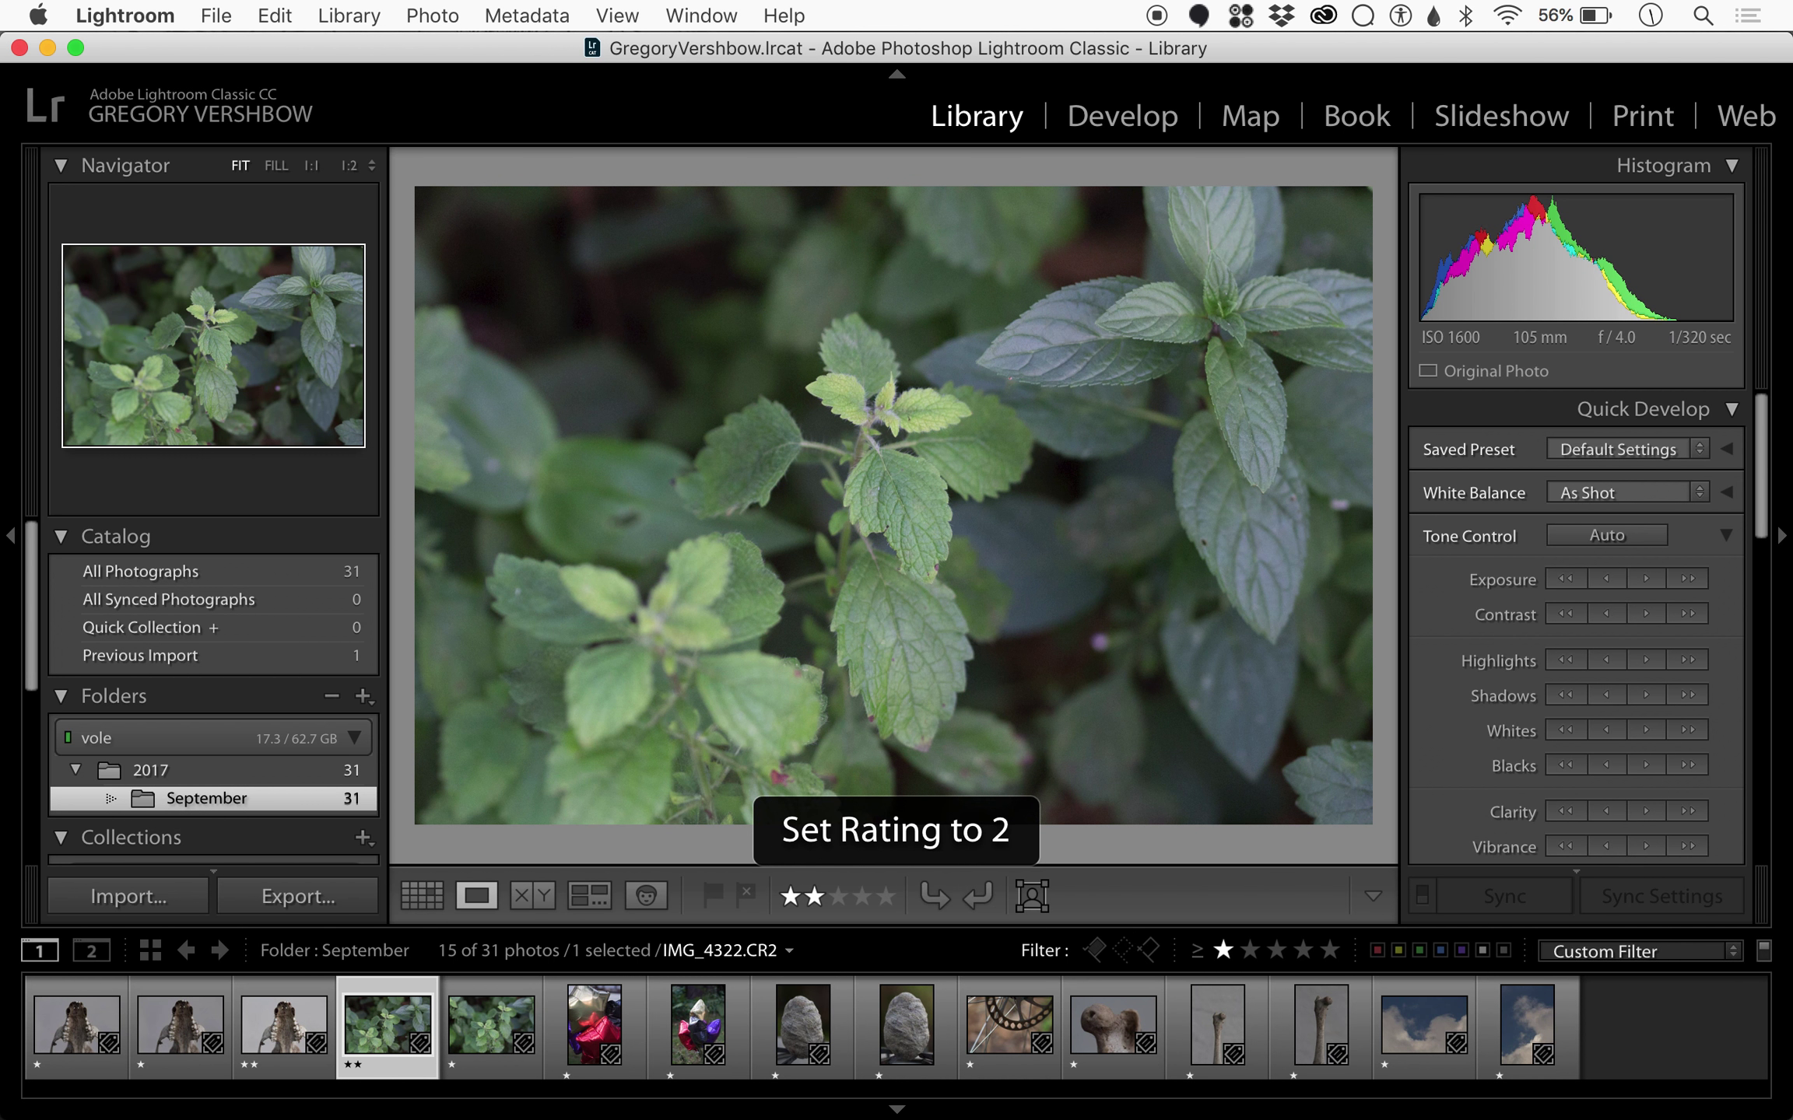
Step: Compare the balloon and rock photos, rating the close-up balloon and second rock two stars
{"action": "key", "text": "Right"}
{"action": "key", "text": "Right"}
{"action": "key", "text": "Right"}
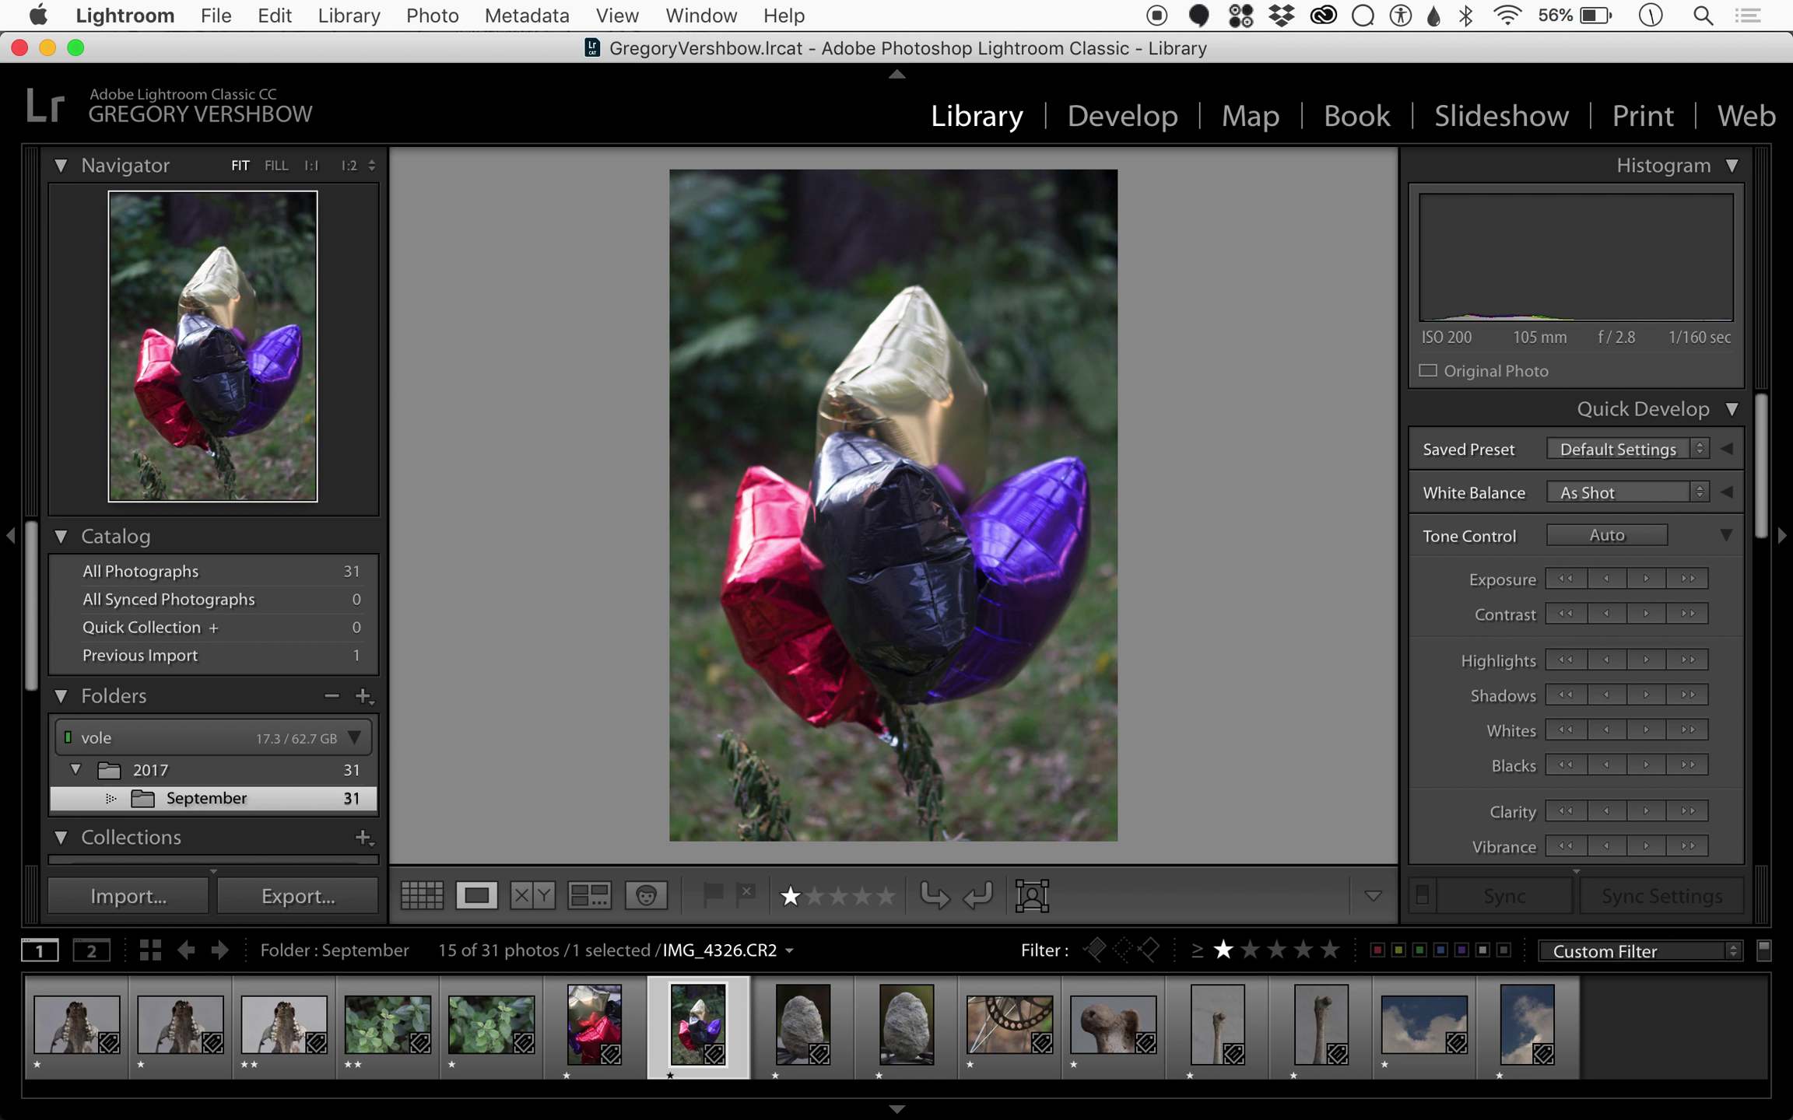
{"action": "key", "text": "Left"}
{"action": "key", "text": "Right"}
{"action": "key", "text": "Left"}
{"action": "key", "text": "Right"}
{"action": "key", "text": "Left"}
{"action": "key", "text": "Right"}
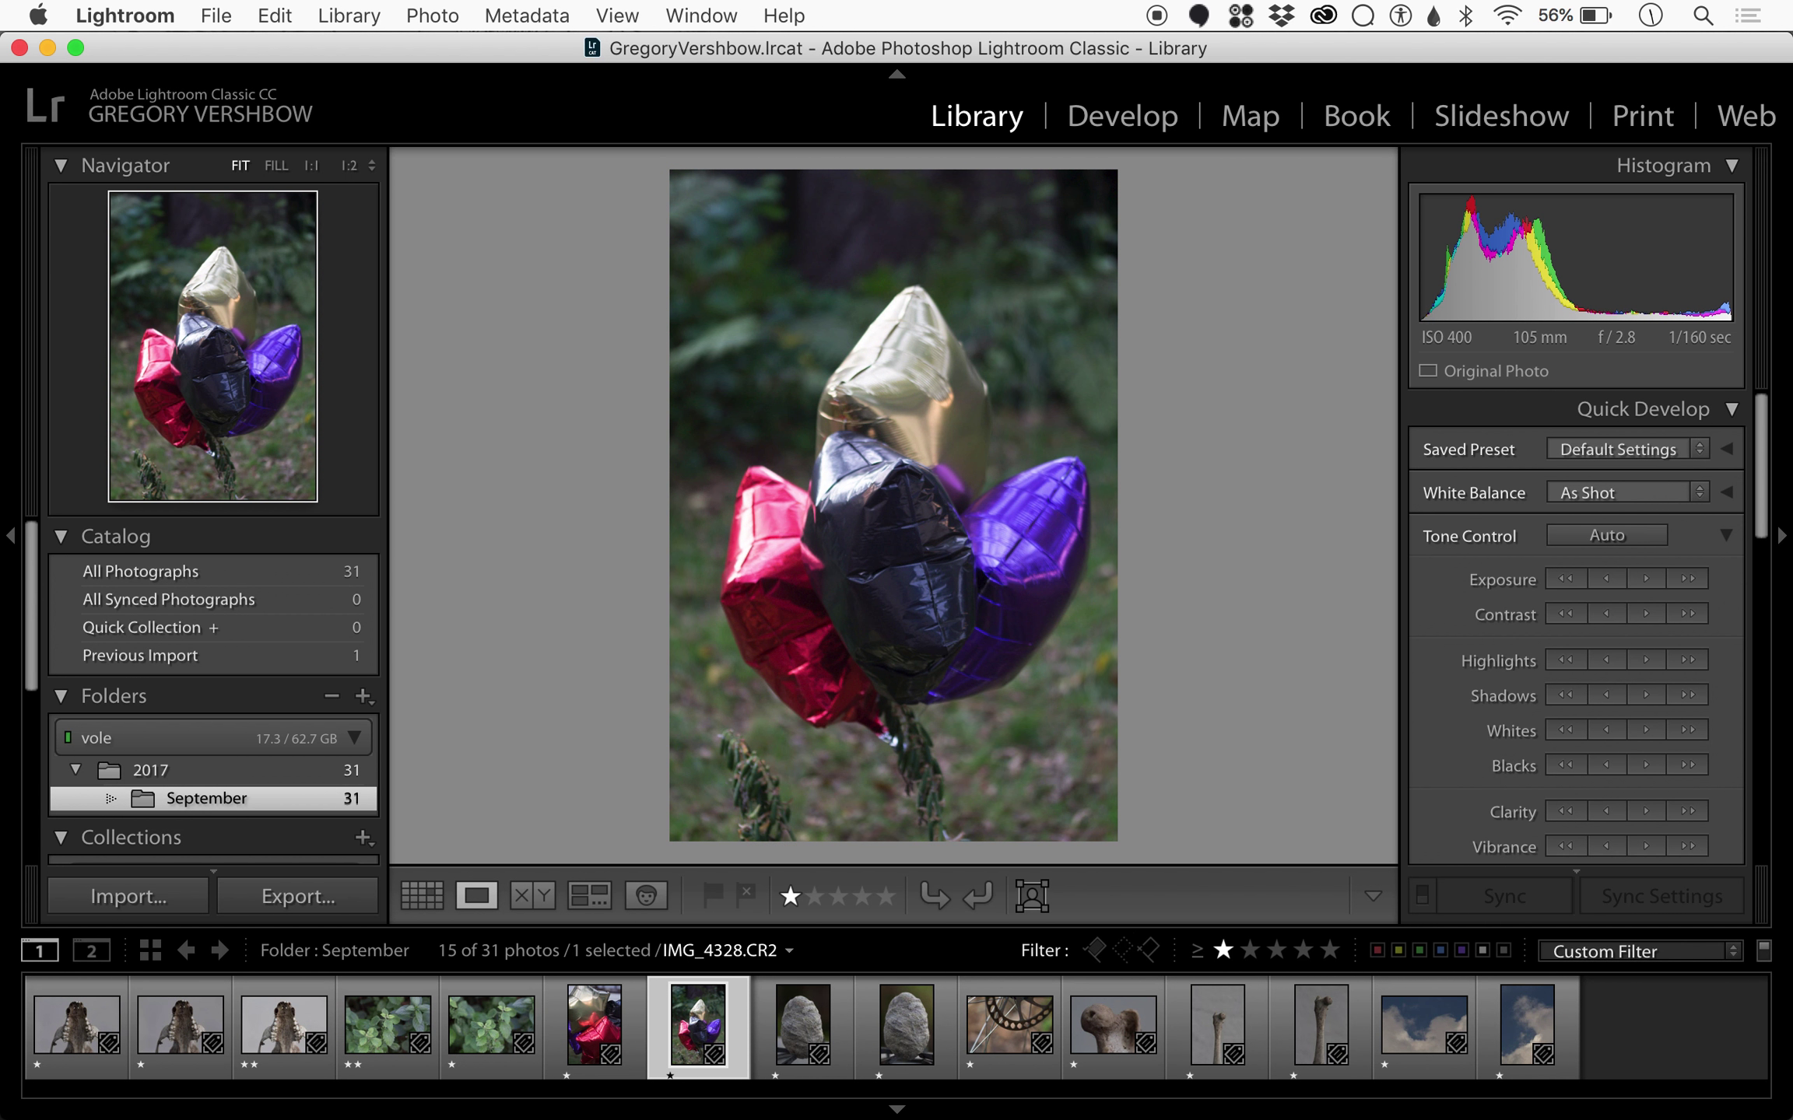
{"action": "key", "text": "Left"}
{"action": "key", "text": "Right"}
{"action": "key", "text": "Left"}
{"action": "key", "text": "2"}
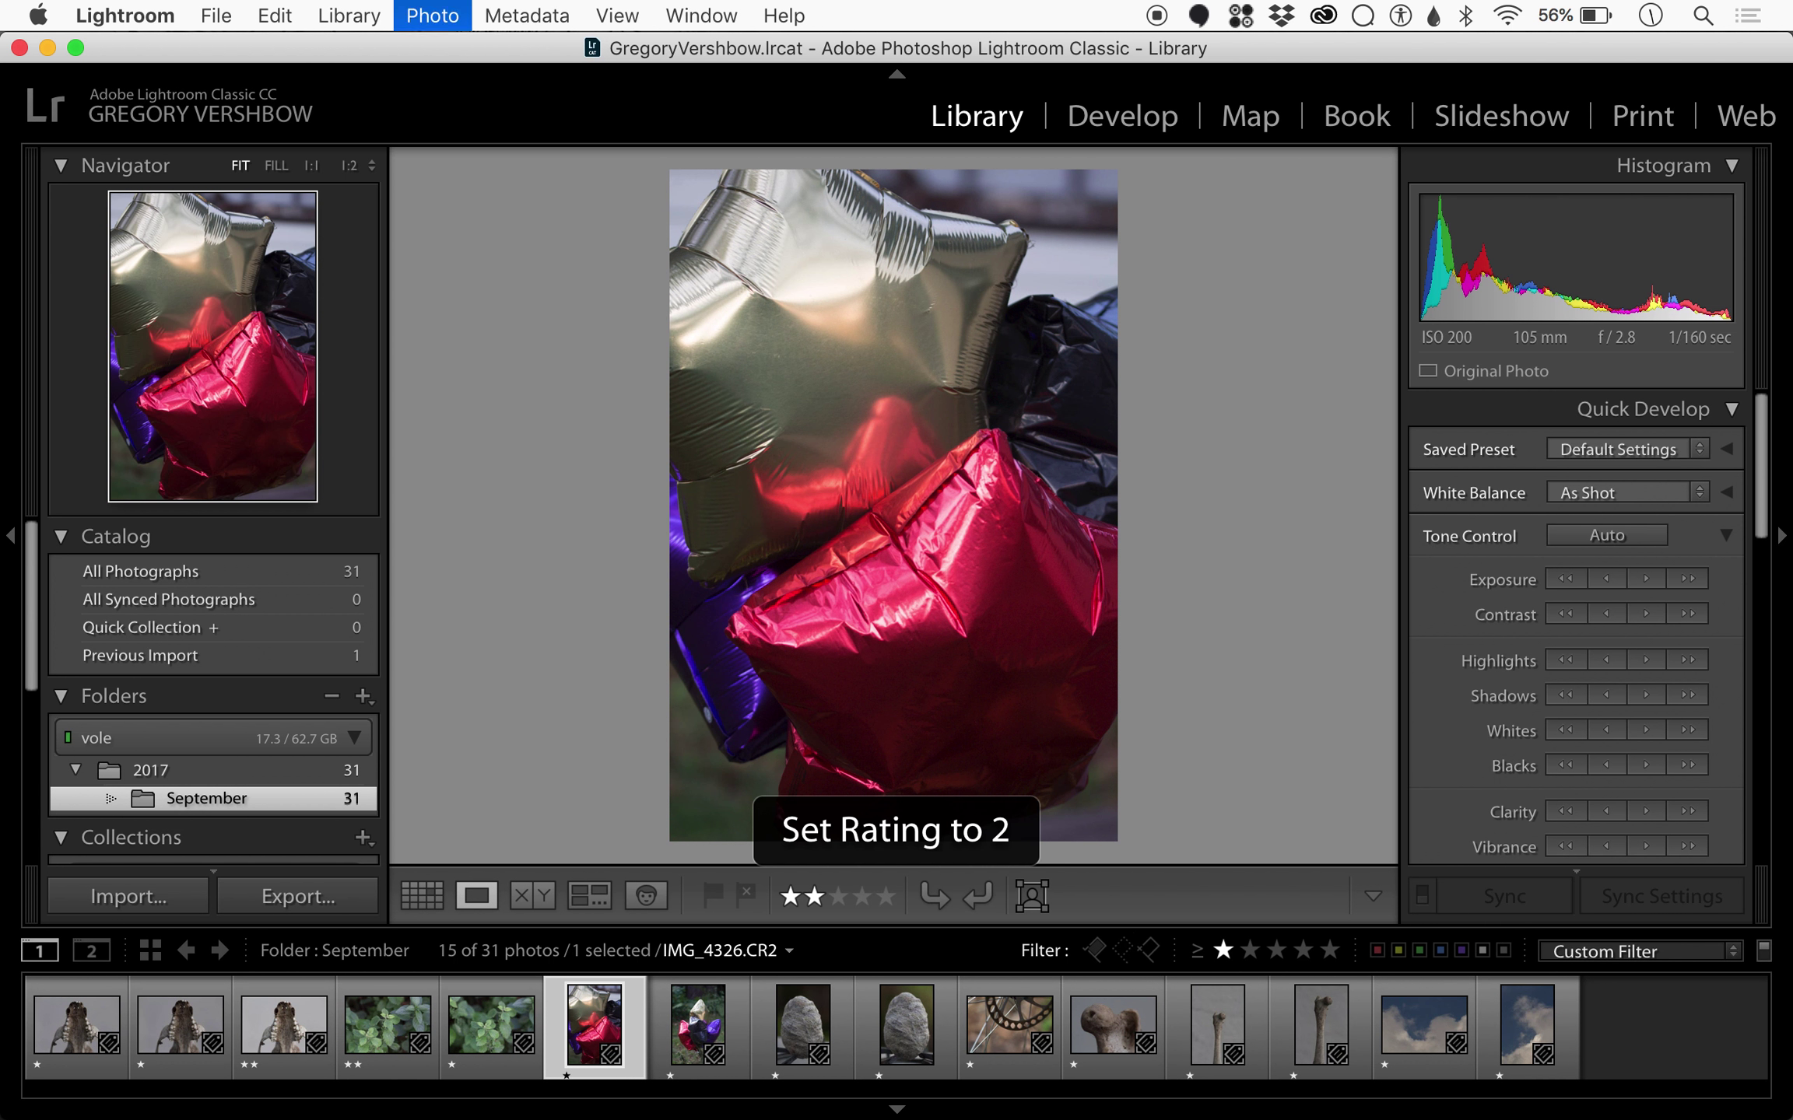
{"action": "key", "text": "Right"}
{"action": "key", "text": "Right"}
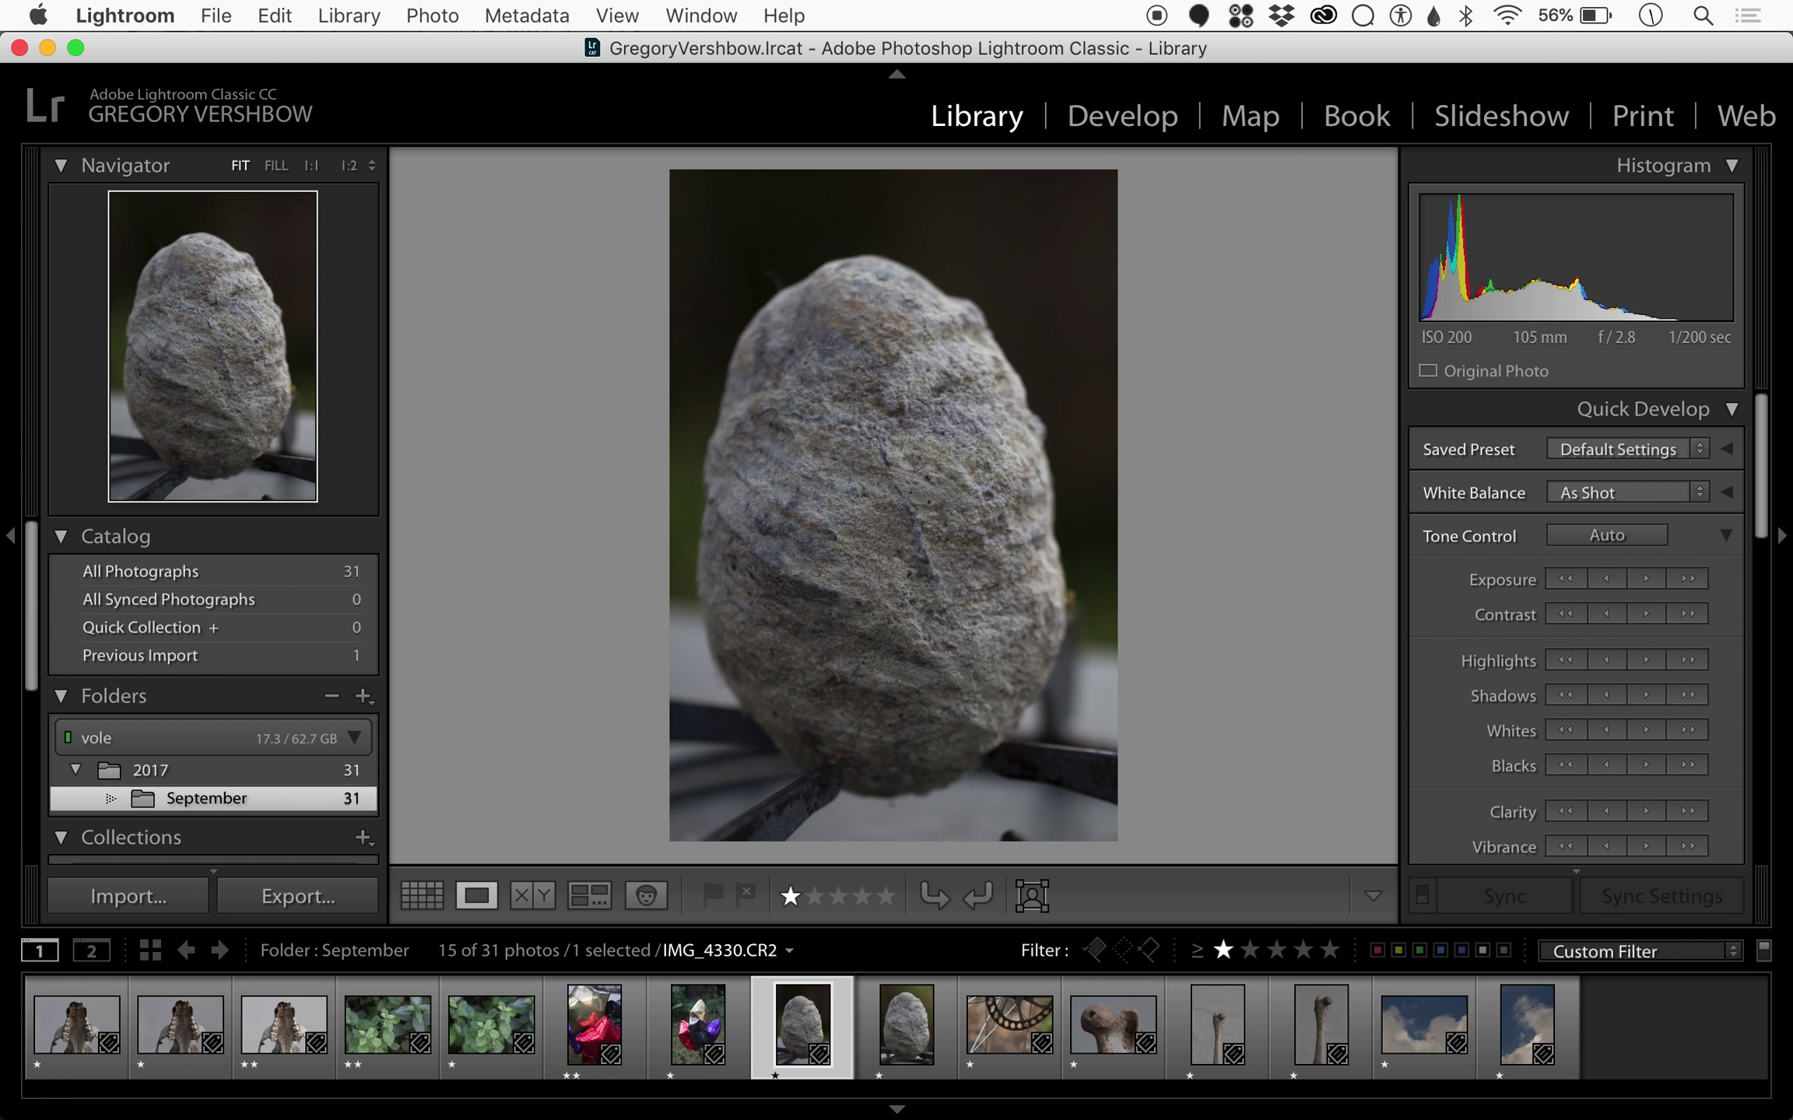
{"action": "key", "text": "Right"}
{"action": "key", "text": "Left"}
{"action": "key", "text": "Right"}
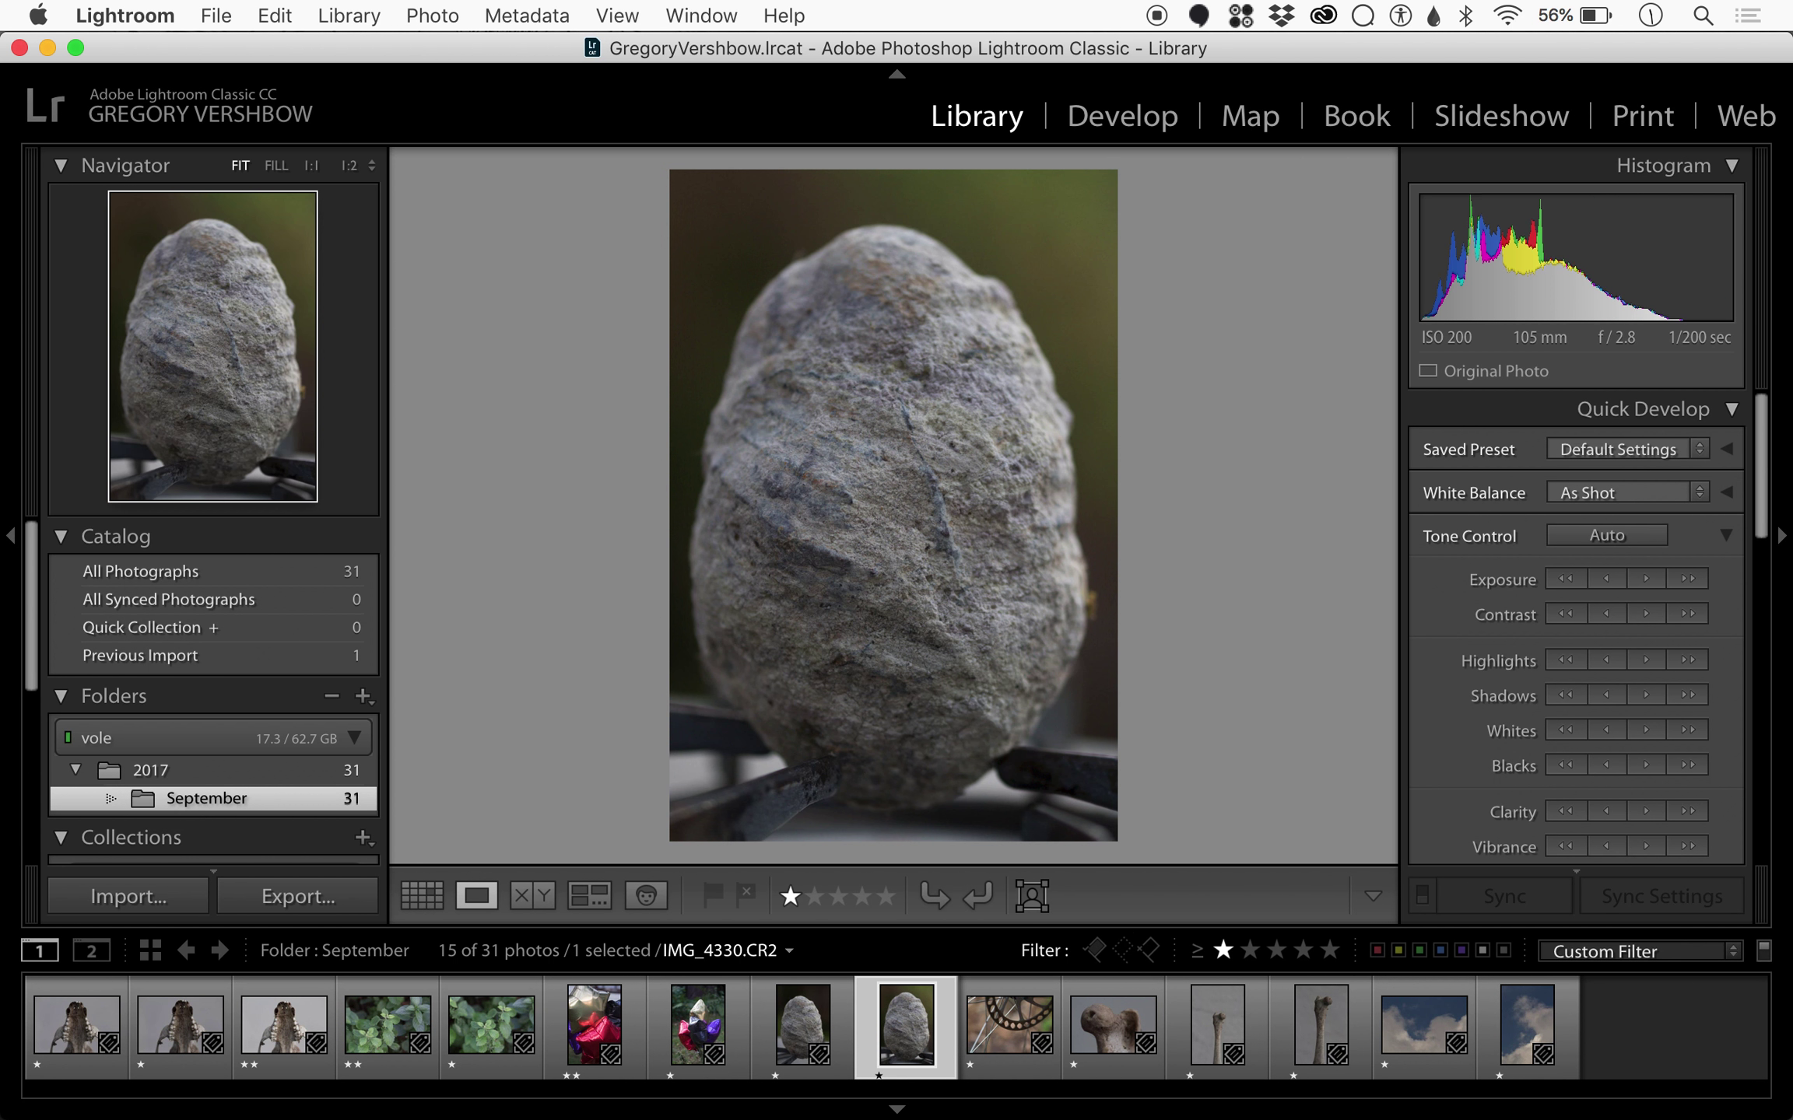
{"action": "key", "text": "2"}
Step: Rate the bone close-up IMG_4339 and the portrait sky photo IMG_4343 two stars
{"action": "key", "text": "Right"}
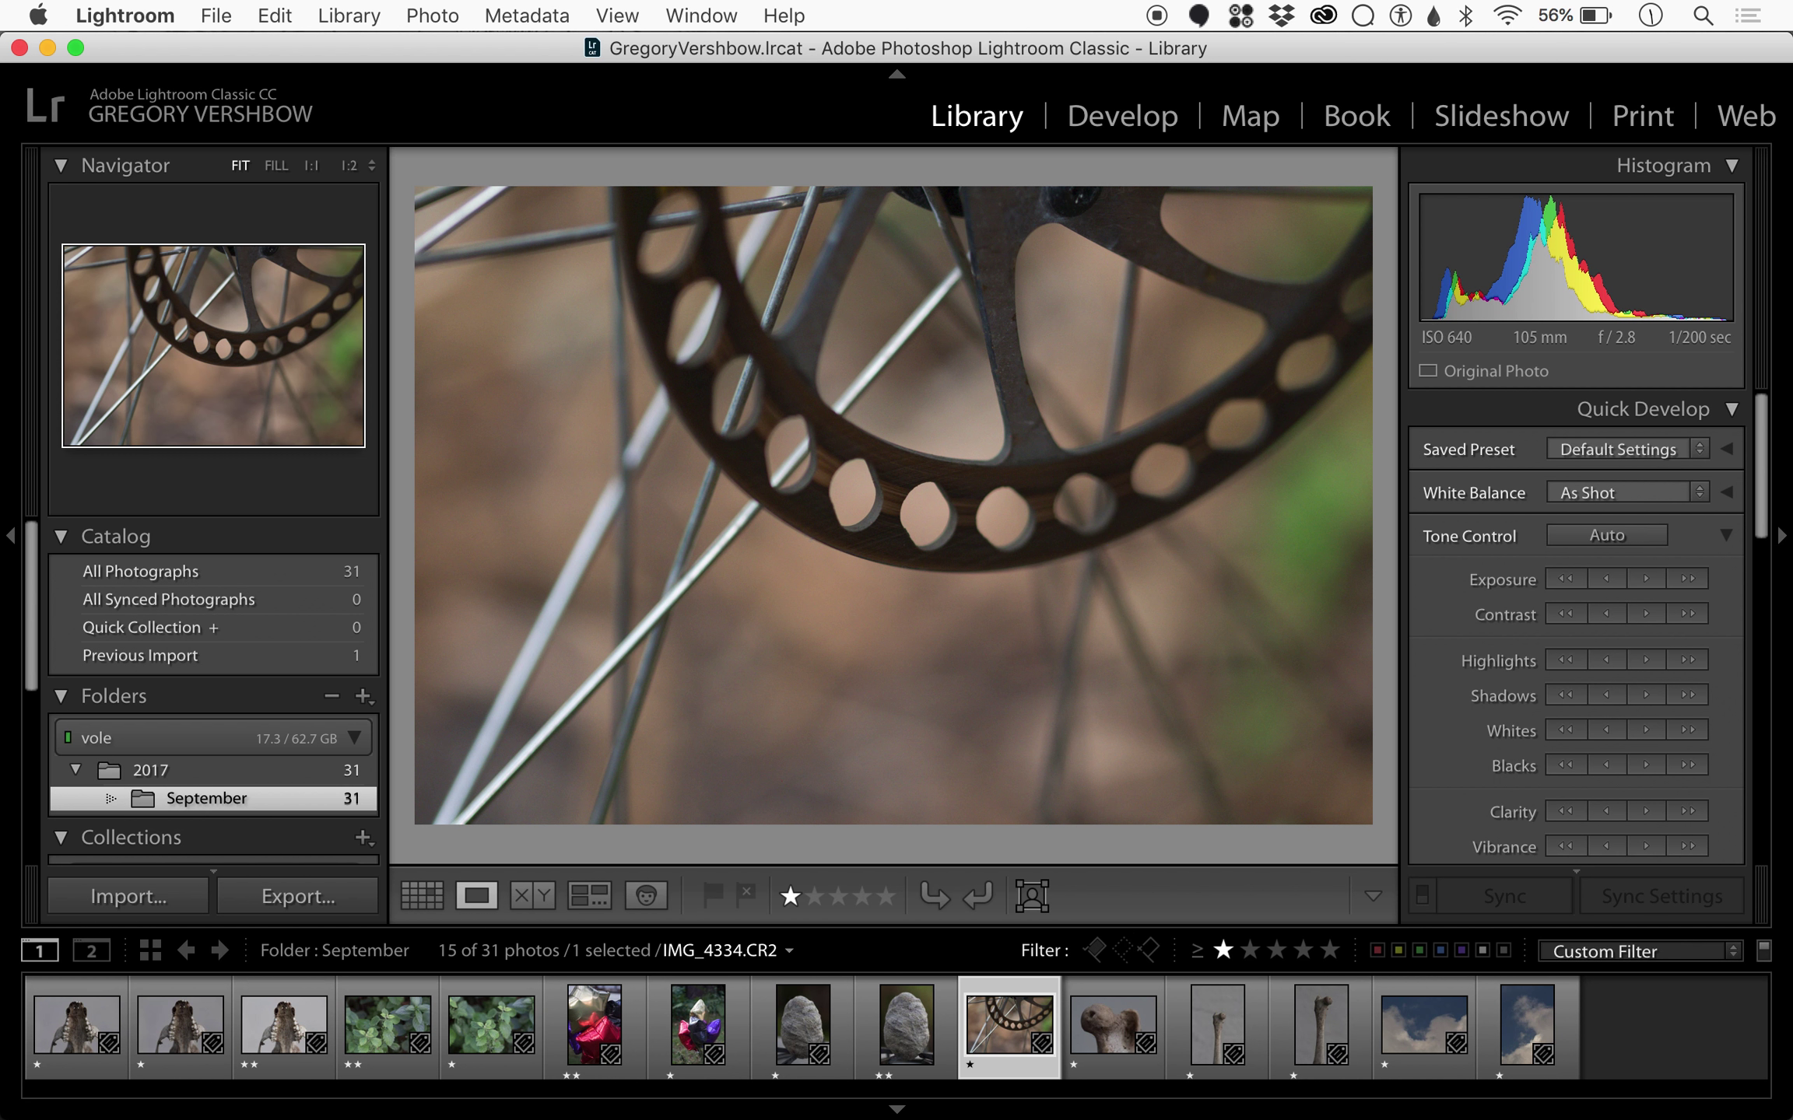
{"action": "key", "text": "Right"}
{"action": "key", "text": "Right"}
{"action": "key", "text": "Right"}
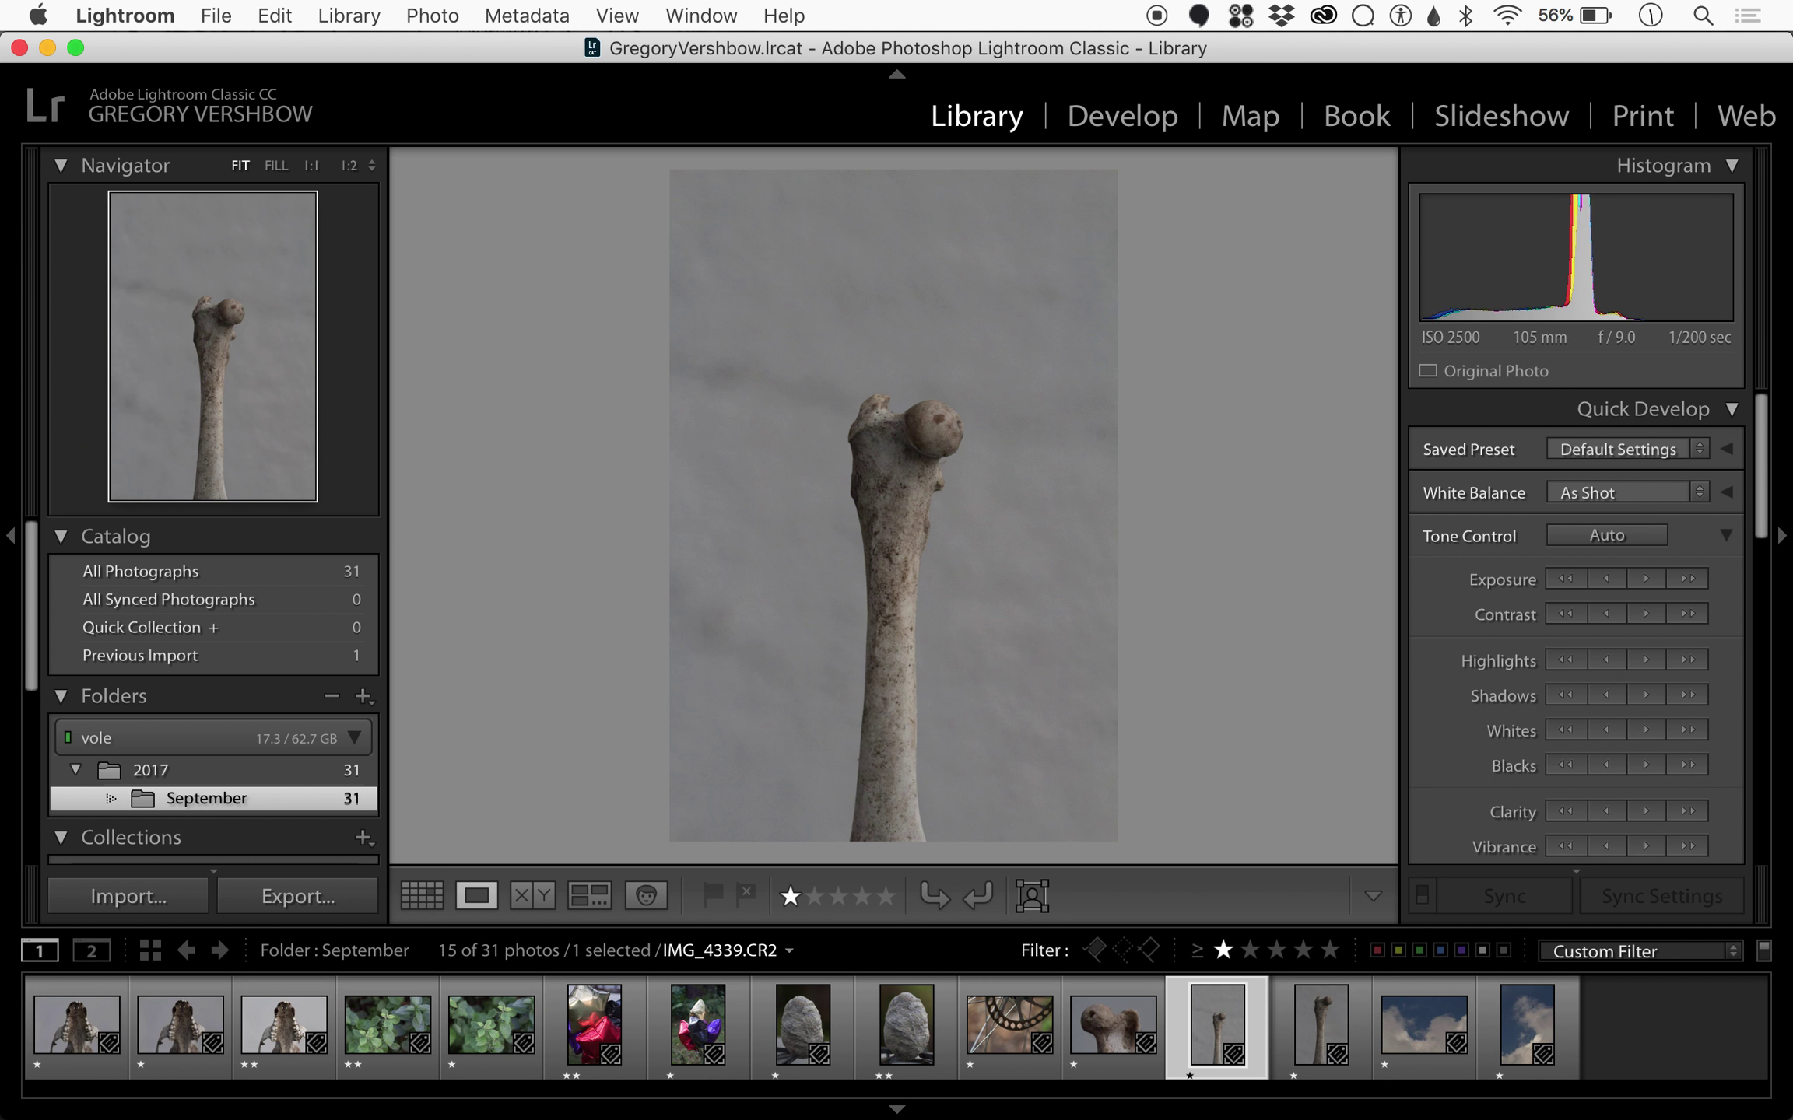
{"action": "key", "text": "Left"}
{"action": "key", "text": "Left"}
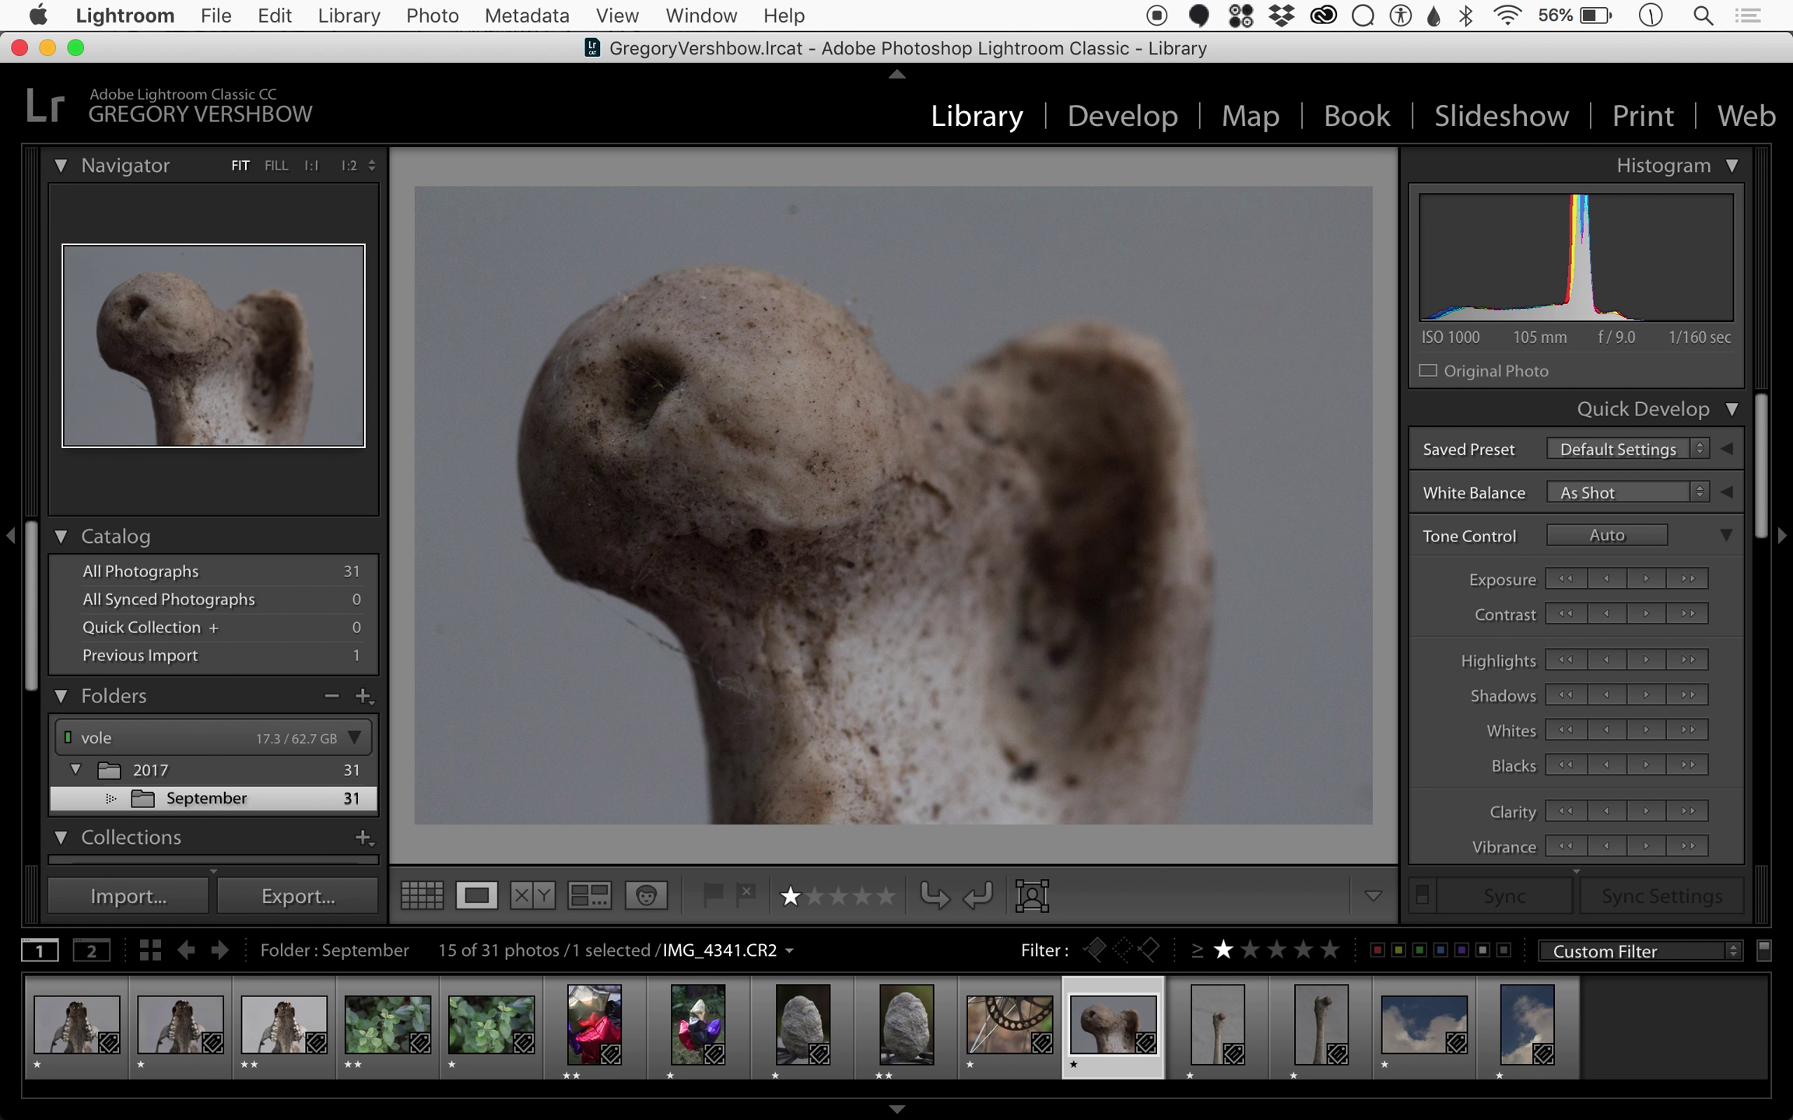
{"action": "key", "text": "Right"}
{"action": "key", "text": "Right"}
{"action": "key", "text": "Left"}
{"action": "key", "text": "Left"}
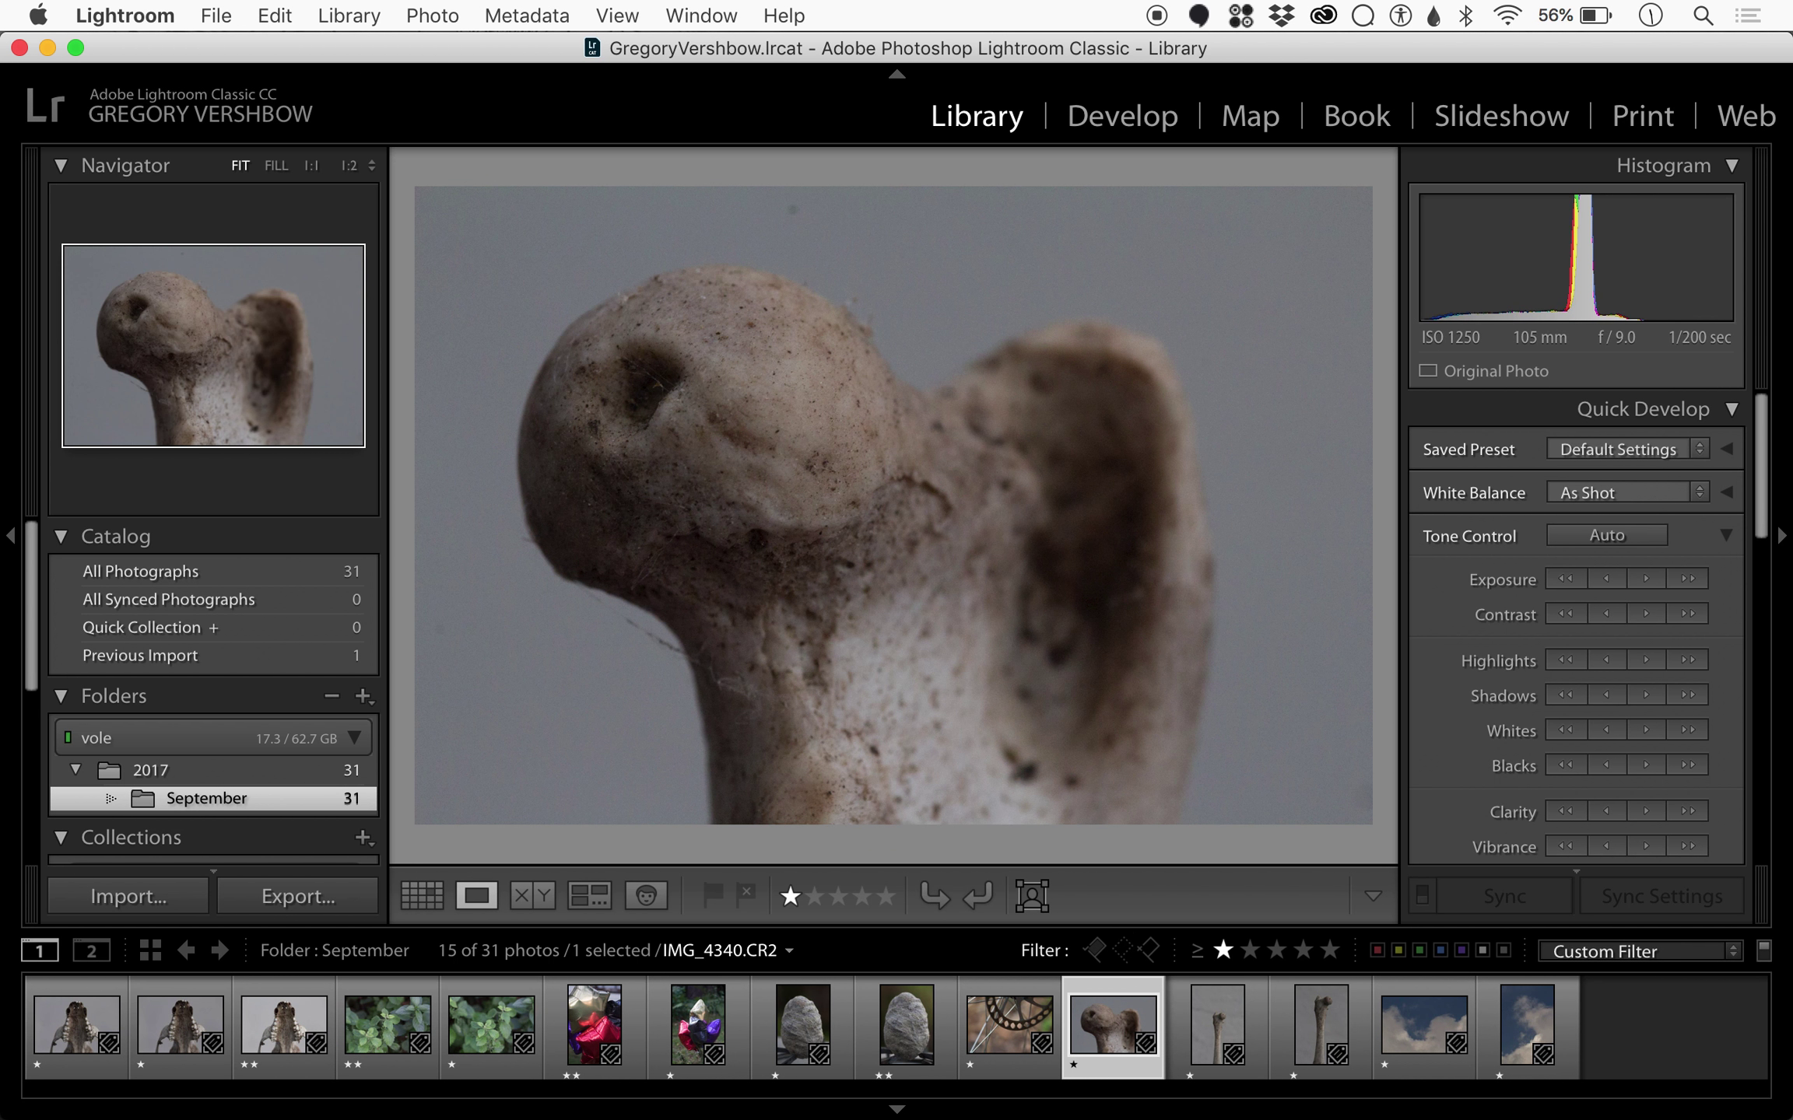
{"action": "key", "text": "2"}
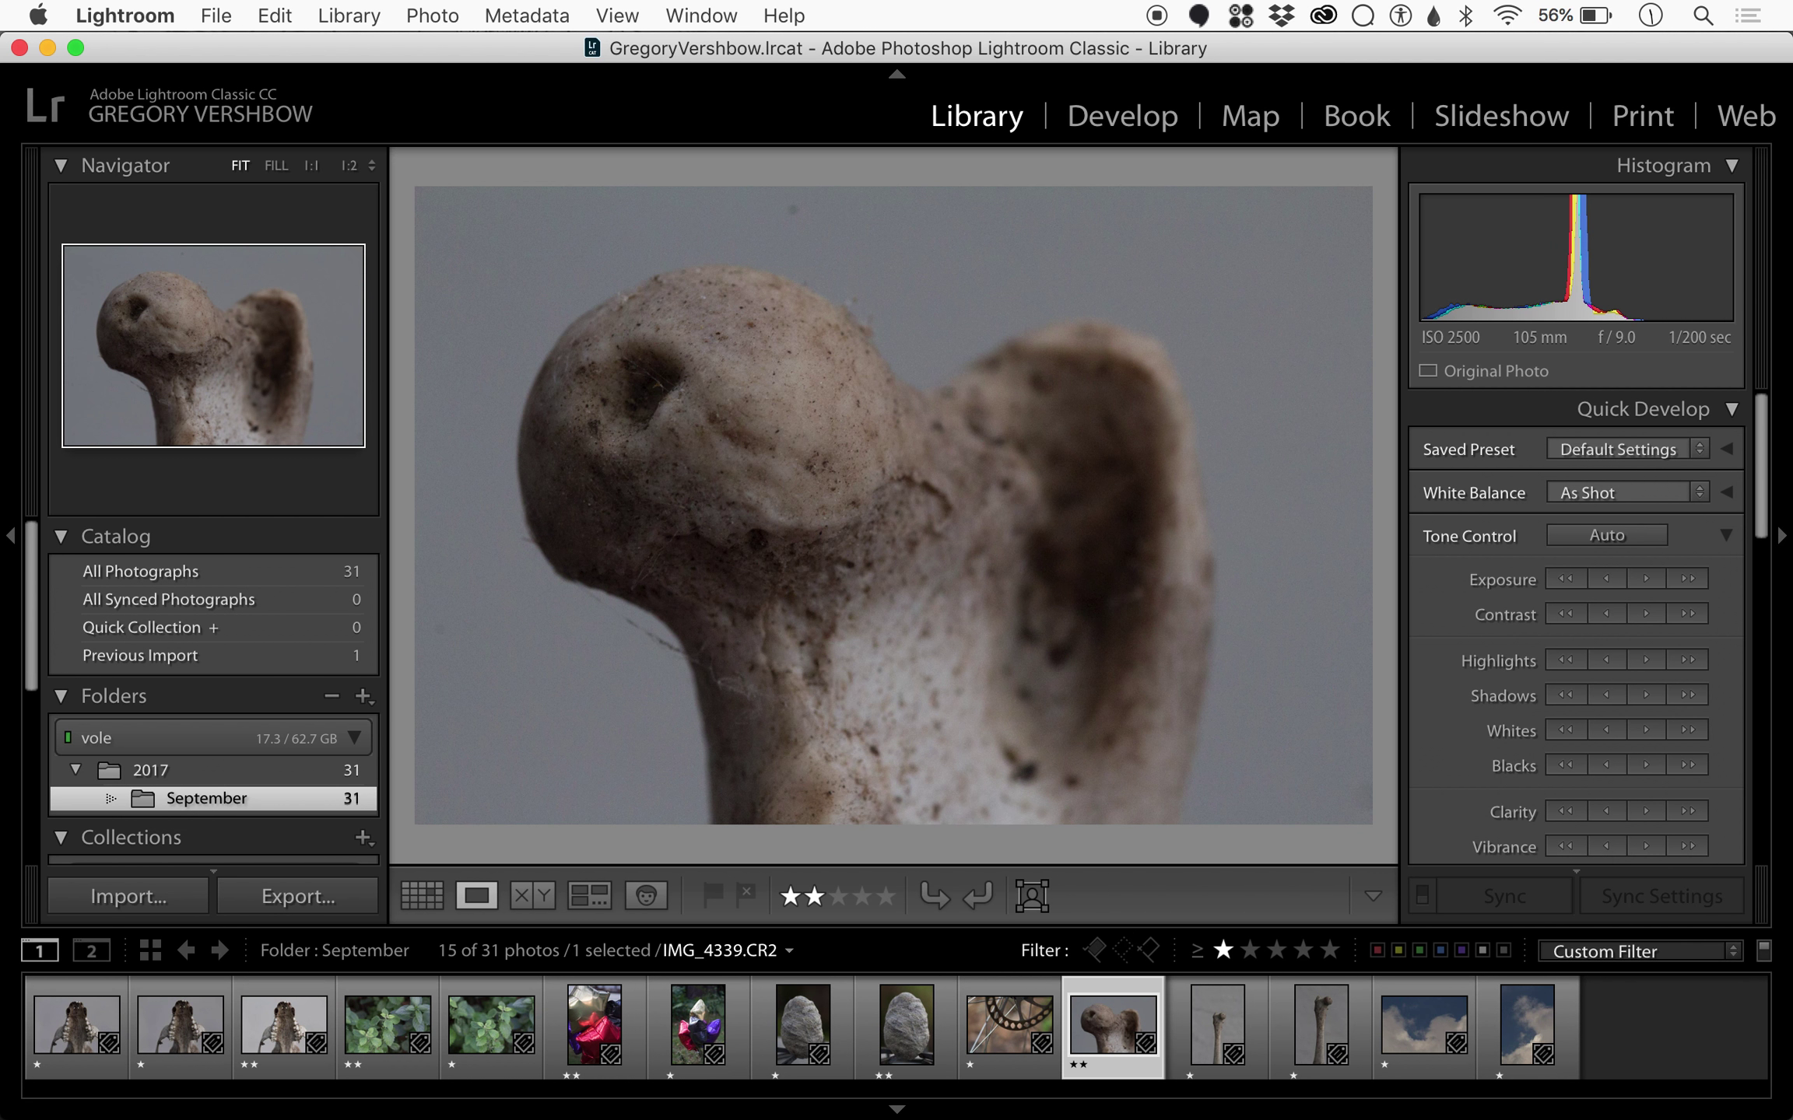
{"action": "key", "text": "Right"}
{"action": "key", "text": "Right"}
{"action": "key", "text": "Right"}
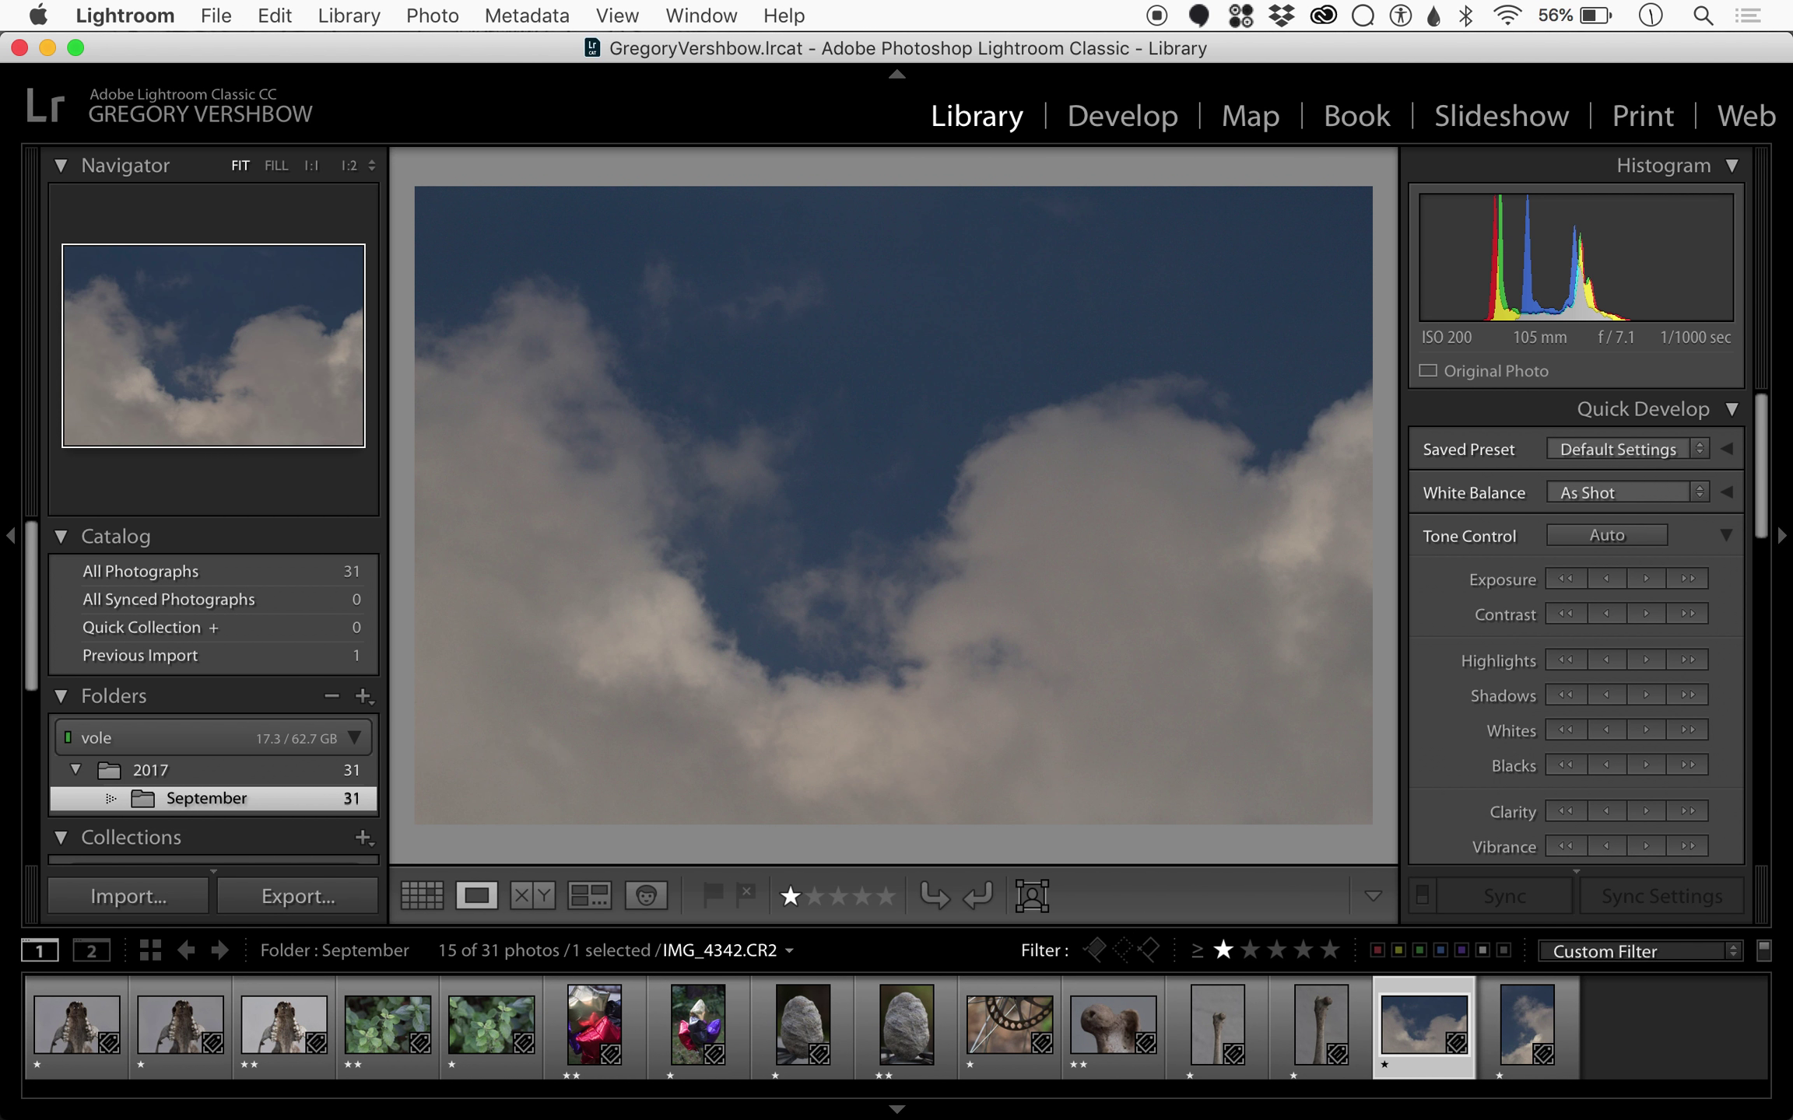
{"action": "key", "text": "Right"}
{"action": "key", "text": "Left"}
{"action": "key", "text": "Right"}
{"action": "key", "text": "Left"}
{"action": "key", "text": "Right"}
{"action": "key", "text": "2"}
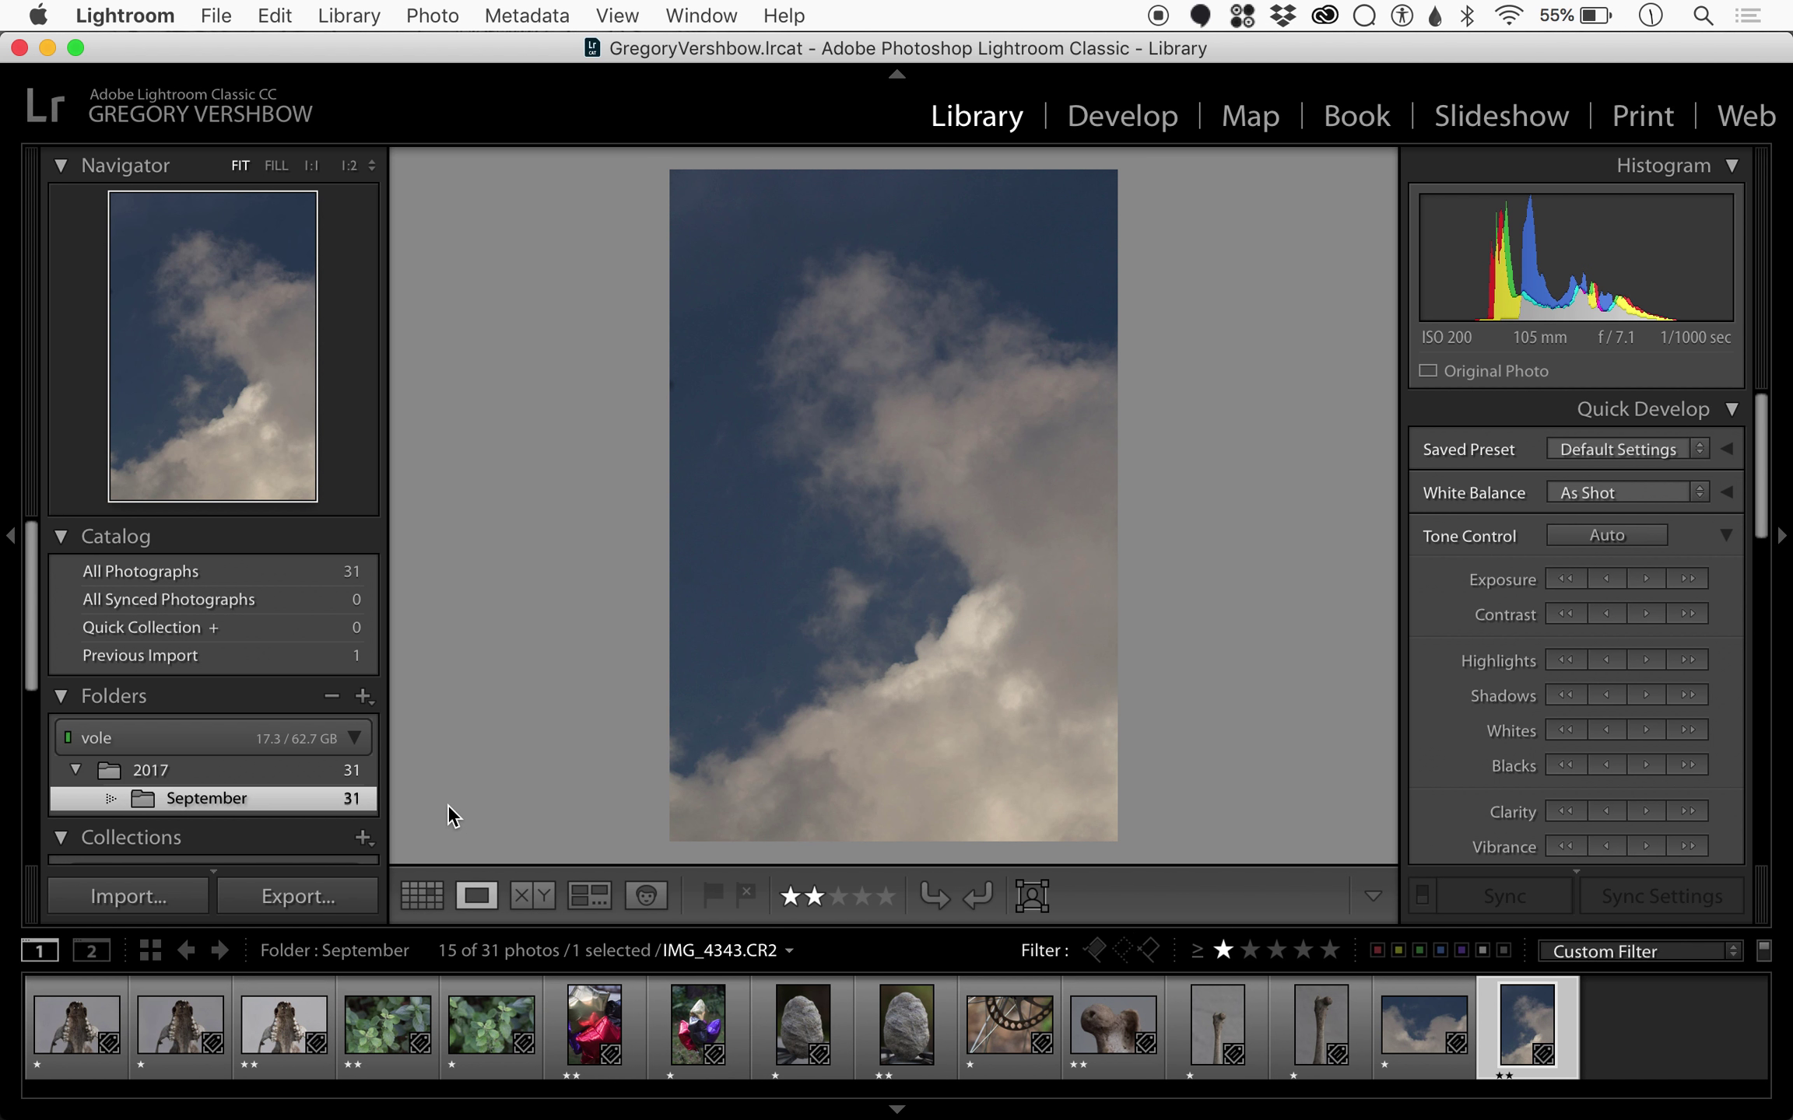
Step: Switch to the thumbnail grid and filter to photos rated two stars or higher
{"action": "left_click", "coordinate": [424, 898]}
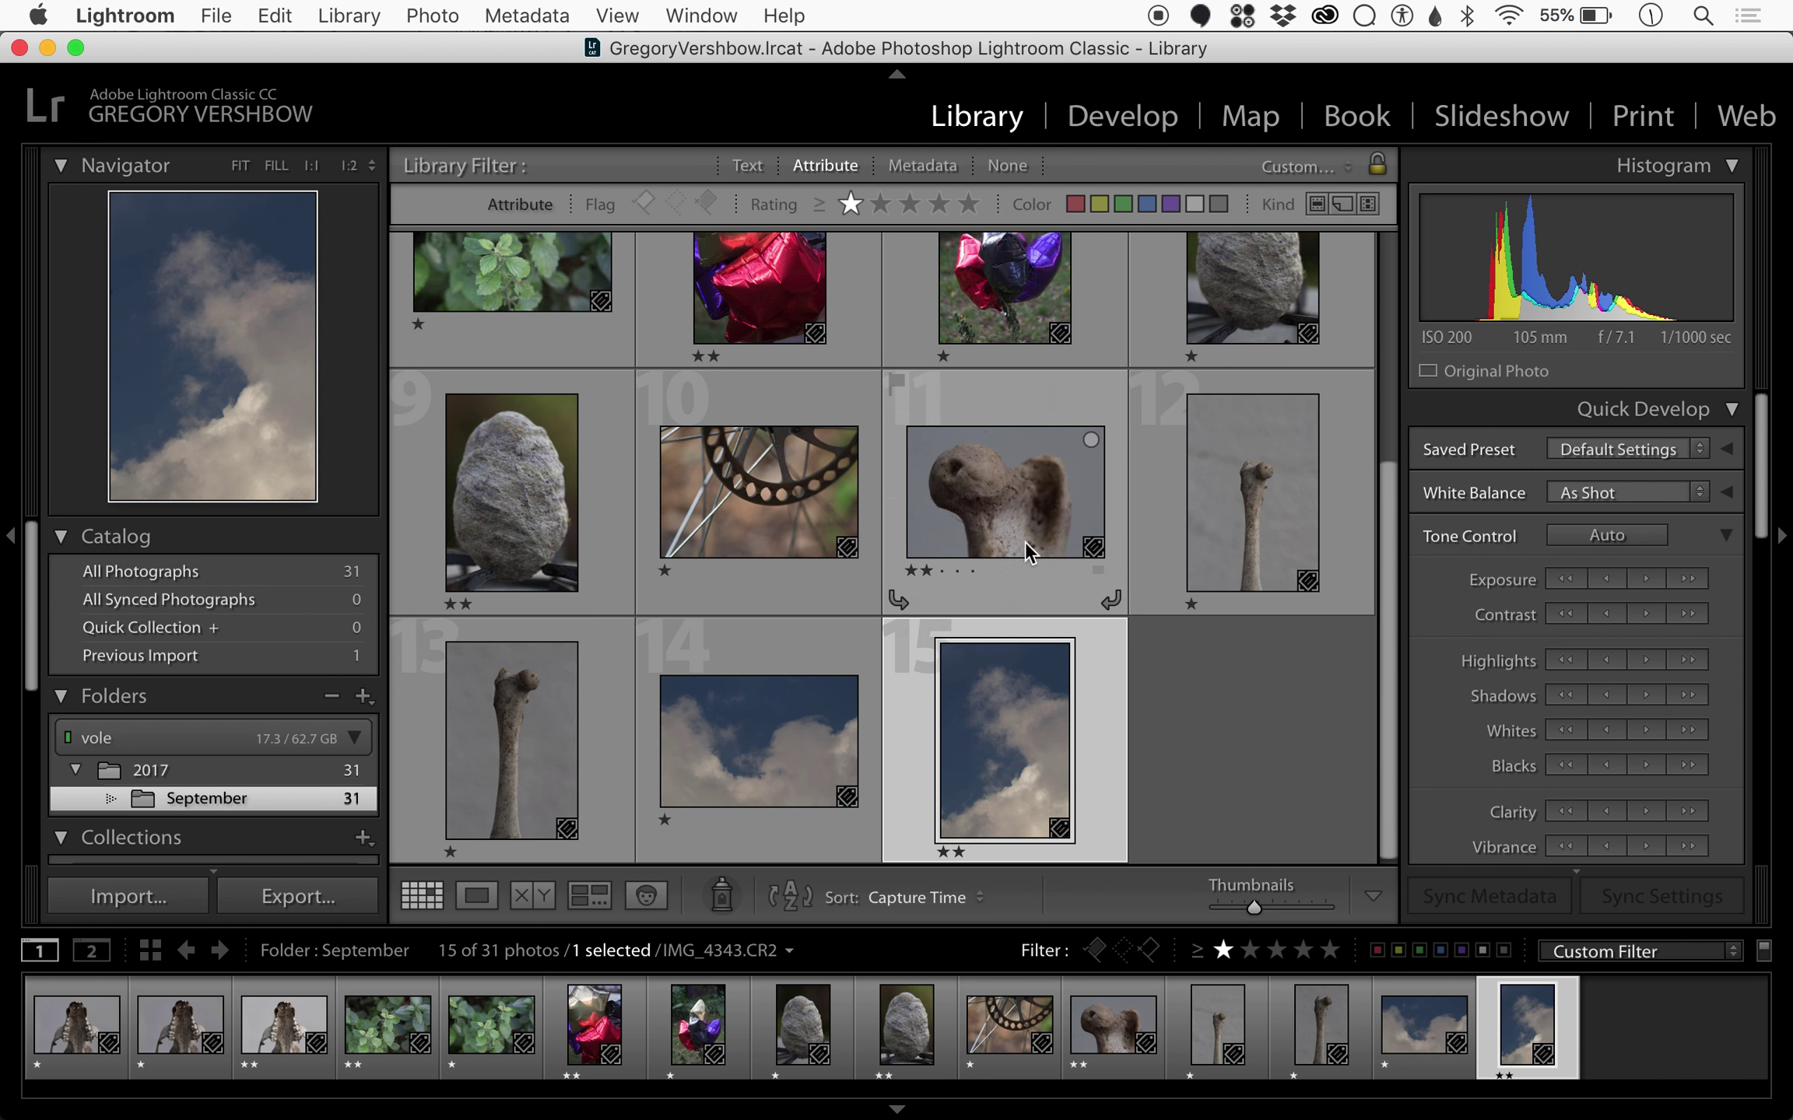
{"action": "left_click", "coordinate": [1250, 951]}
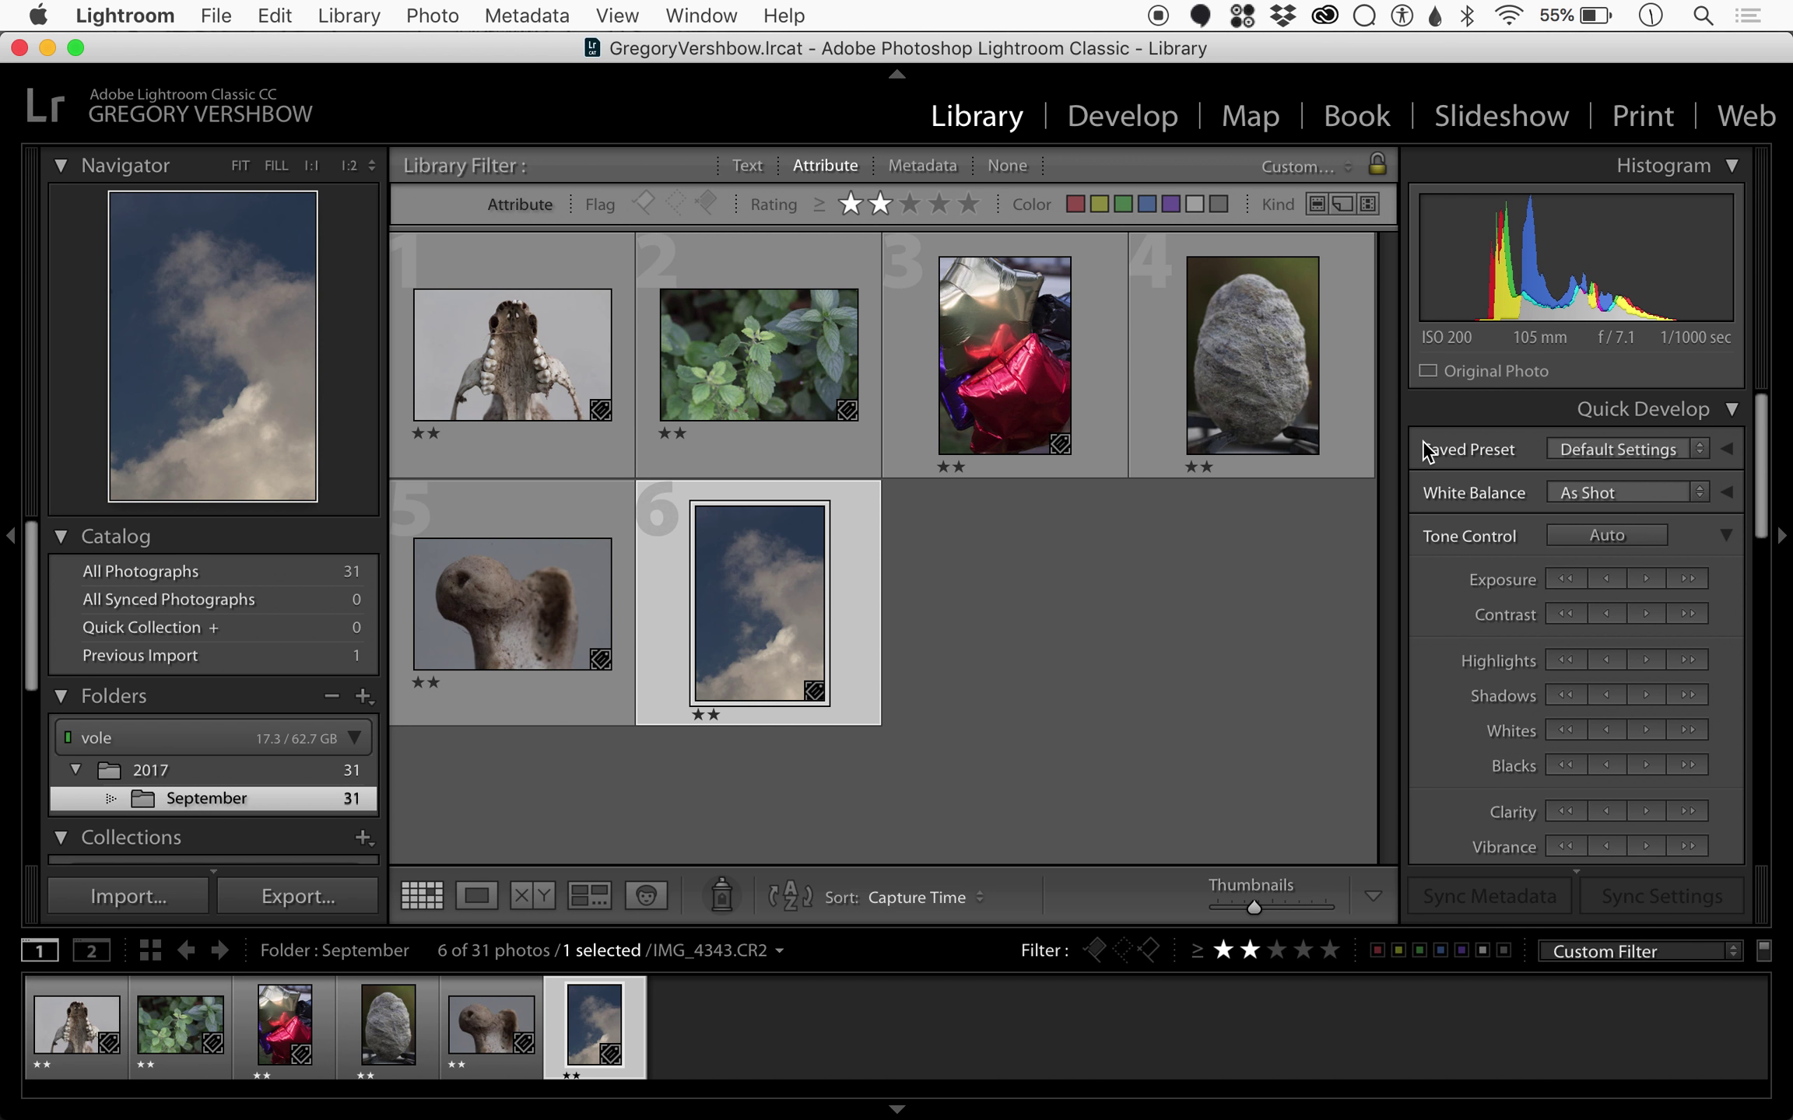
{"action": "right_click", "coordinate": [1101, 303]}
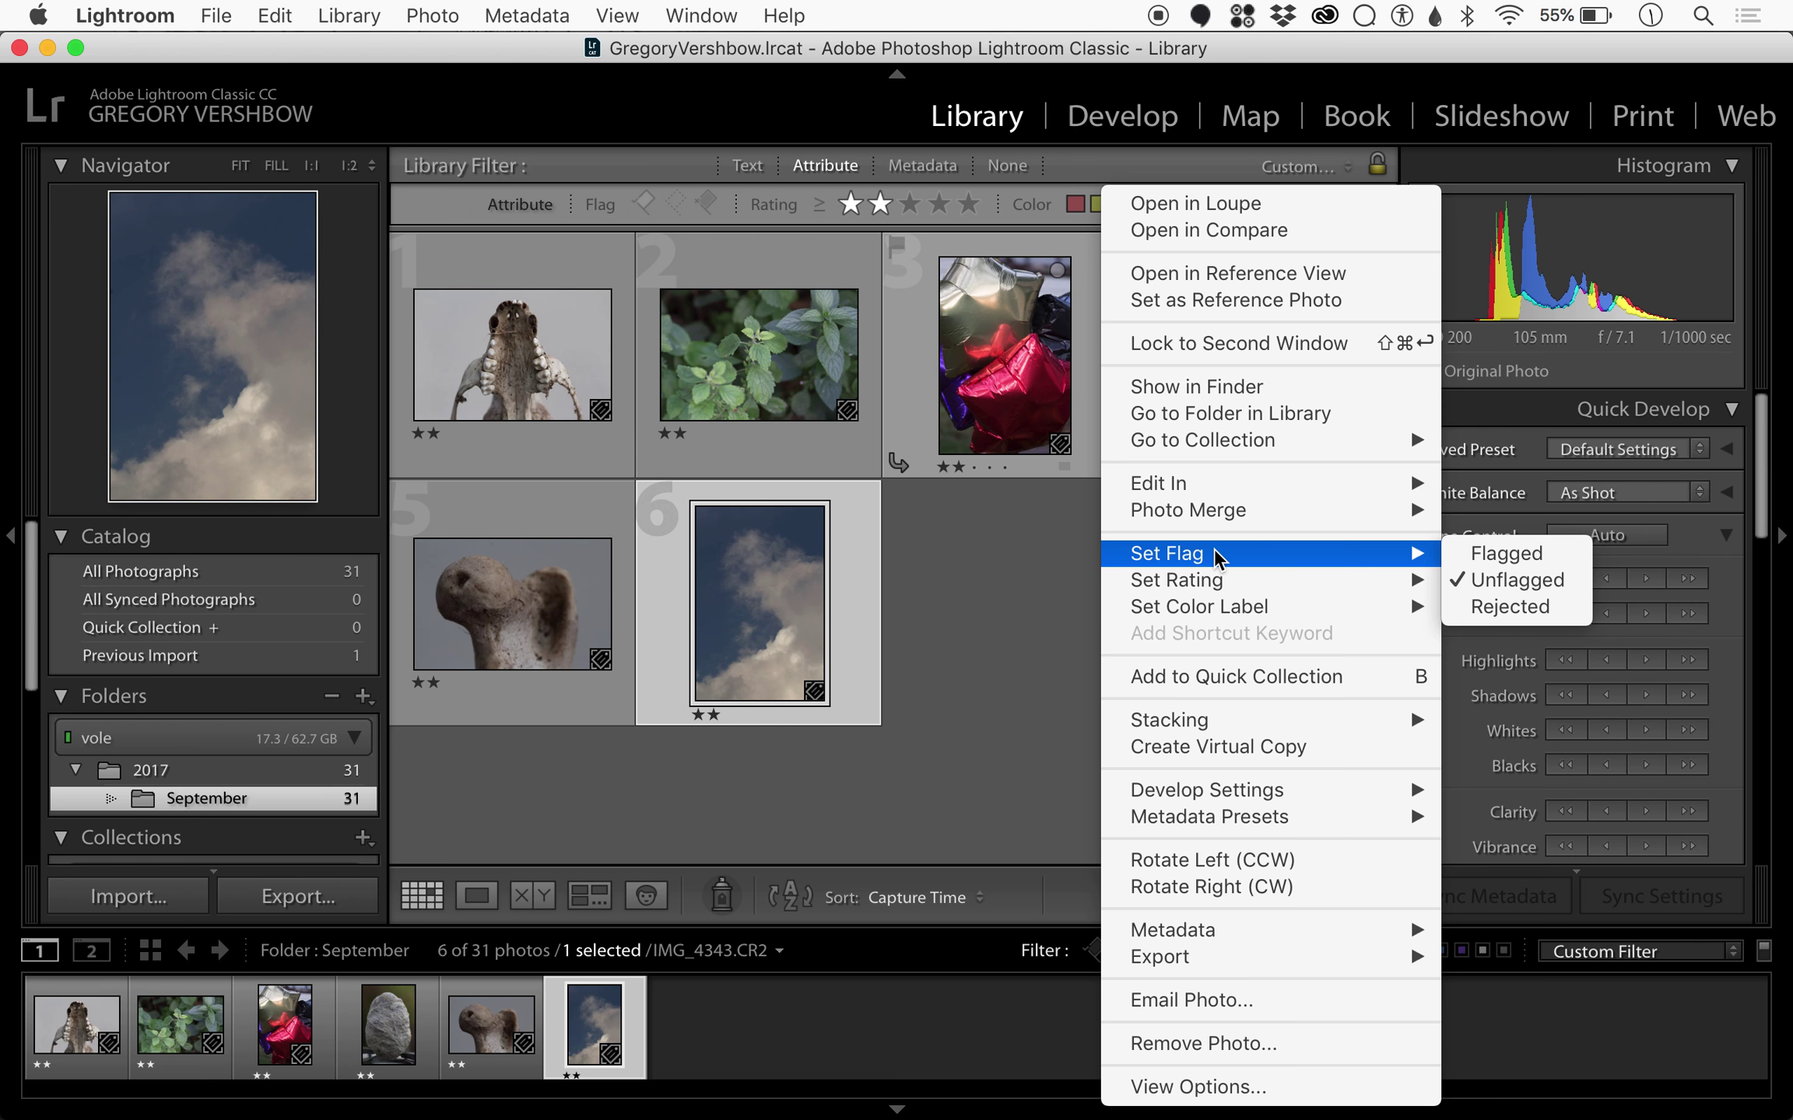
{"action": "left_click", "coordinate": [912, 236]}
{"action": "left_click", "coordinate": [900, 239]}
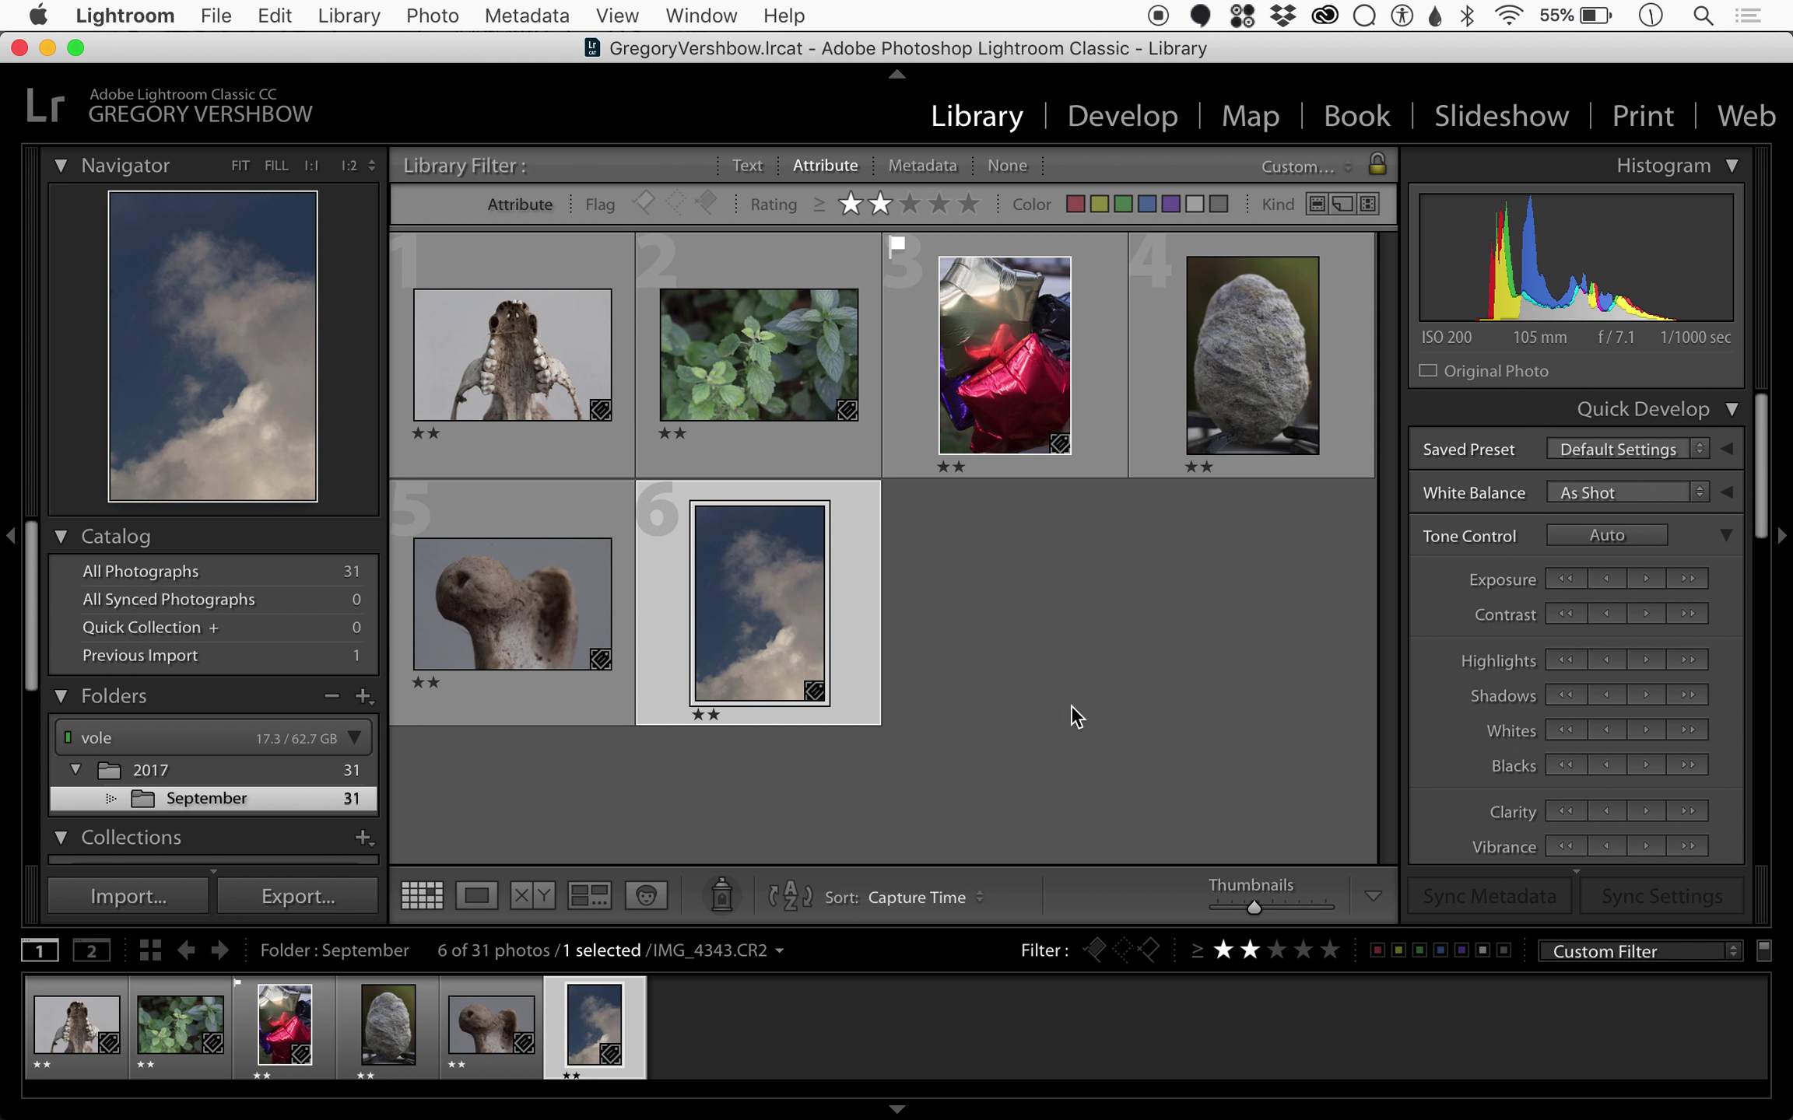
{"action": "left_click", "coordinate": [1099, 950]}
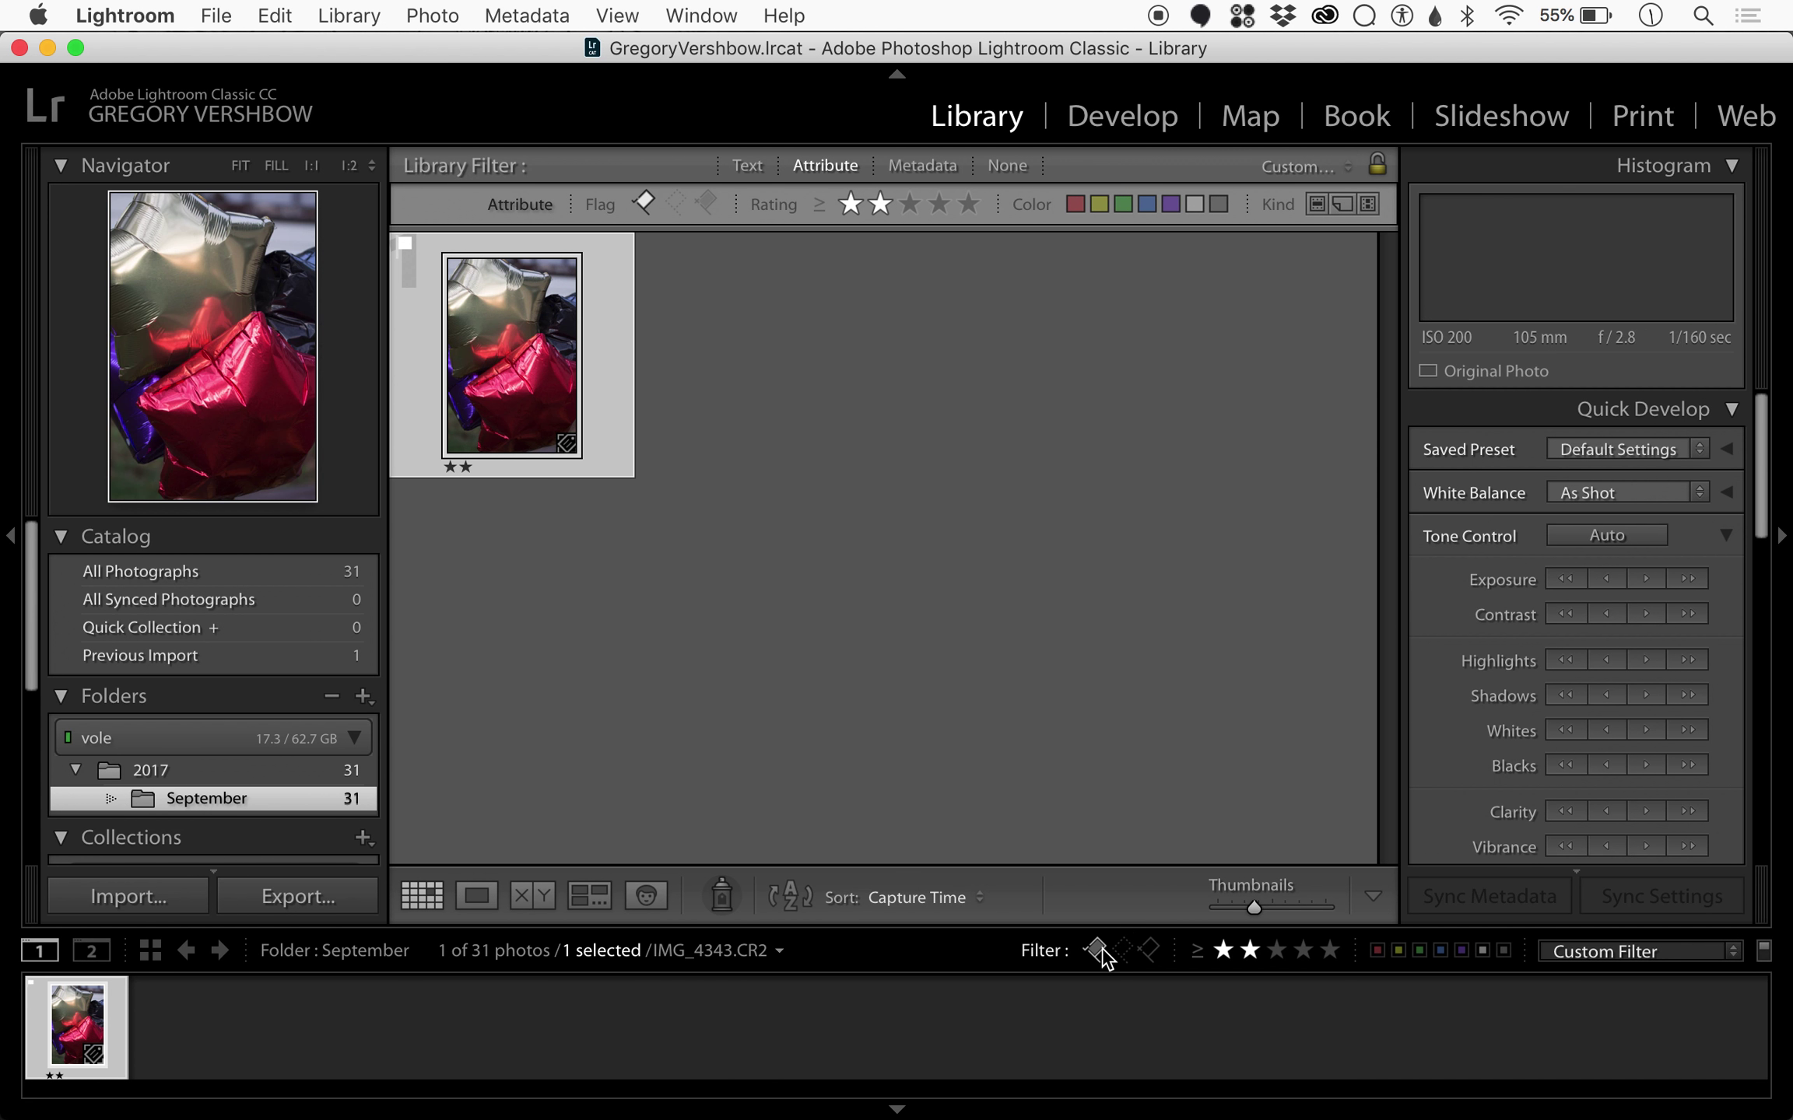
{"action": "left_click", "coordinate": [1098, 950]}
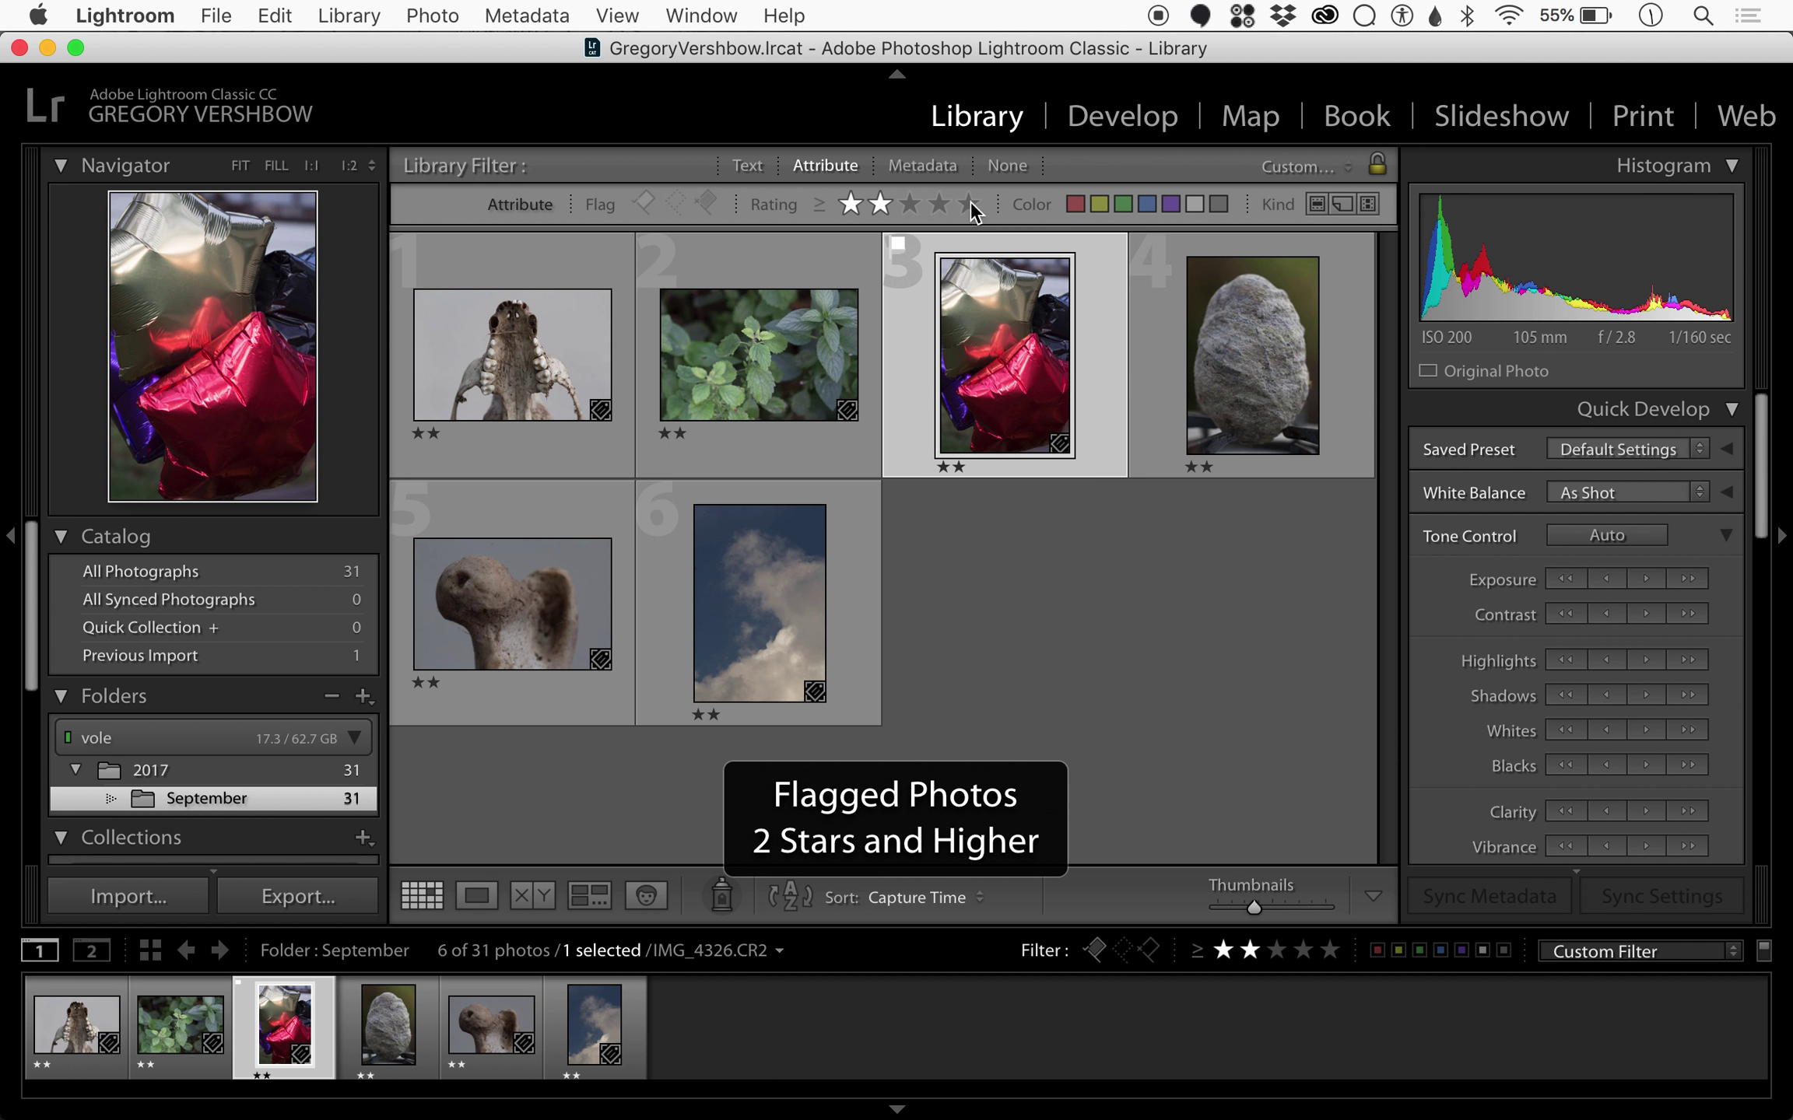
{"action": "left_click", "coordinate": [901, 238]}
{"action": "right_click", "coordinate": [1068, 347]}
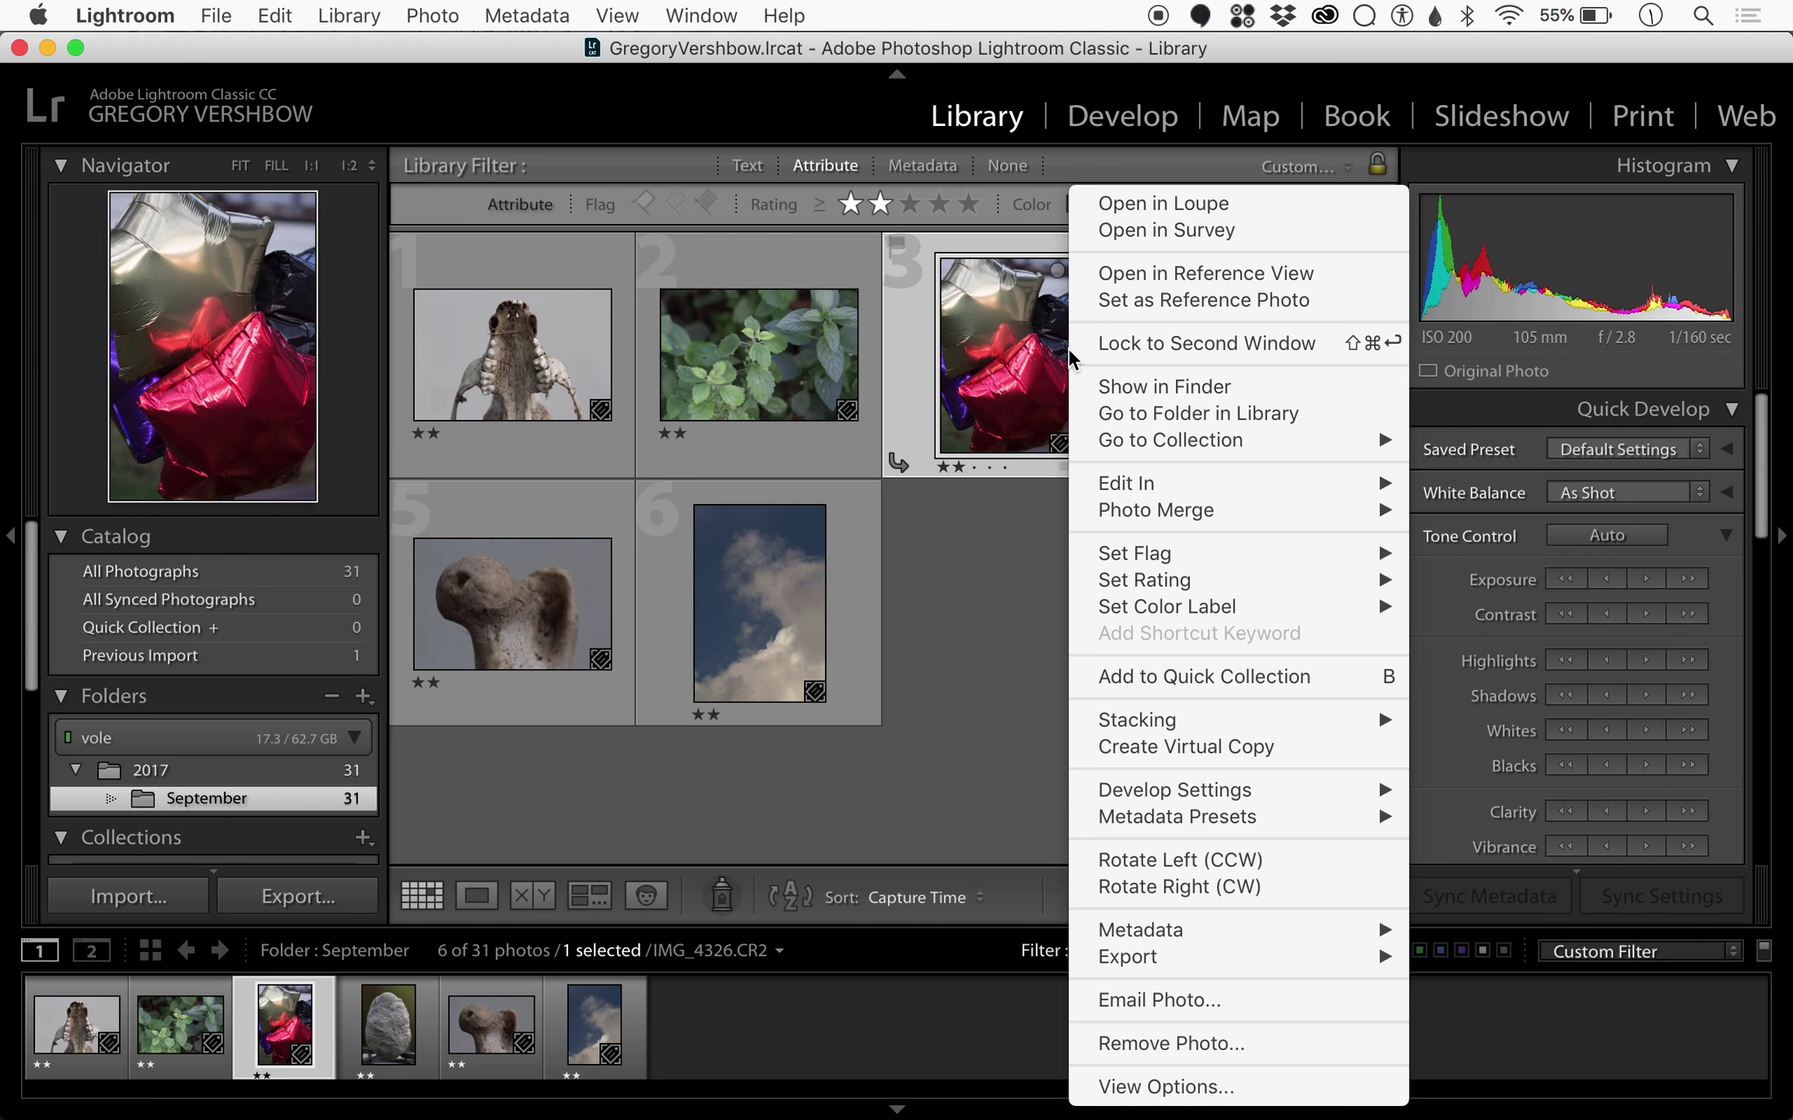
{"action": "mouse_move", "coordinate": [1249, 608]}
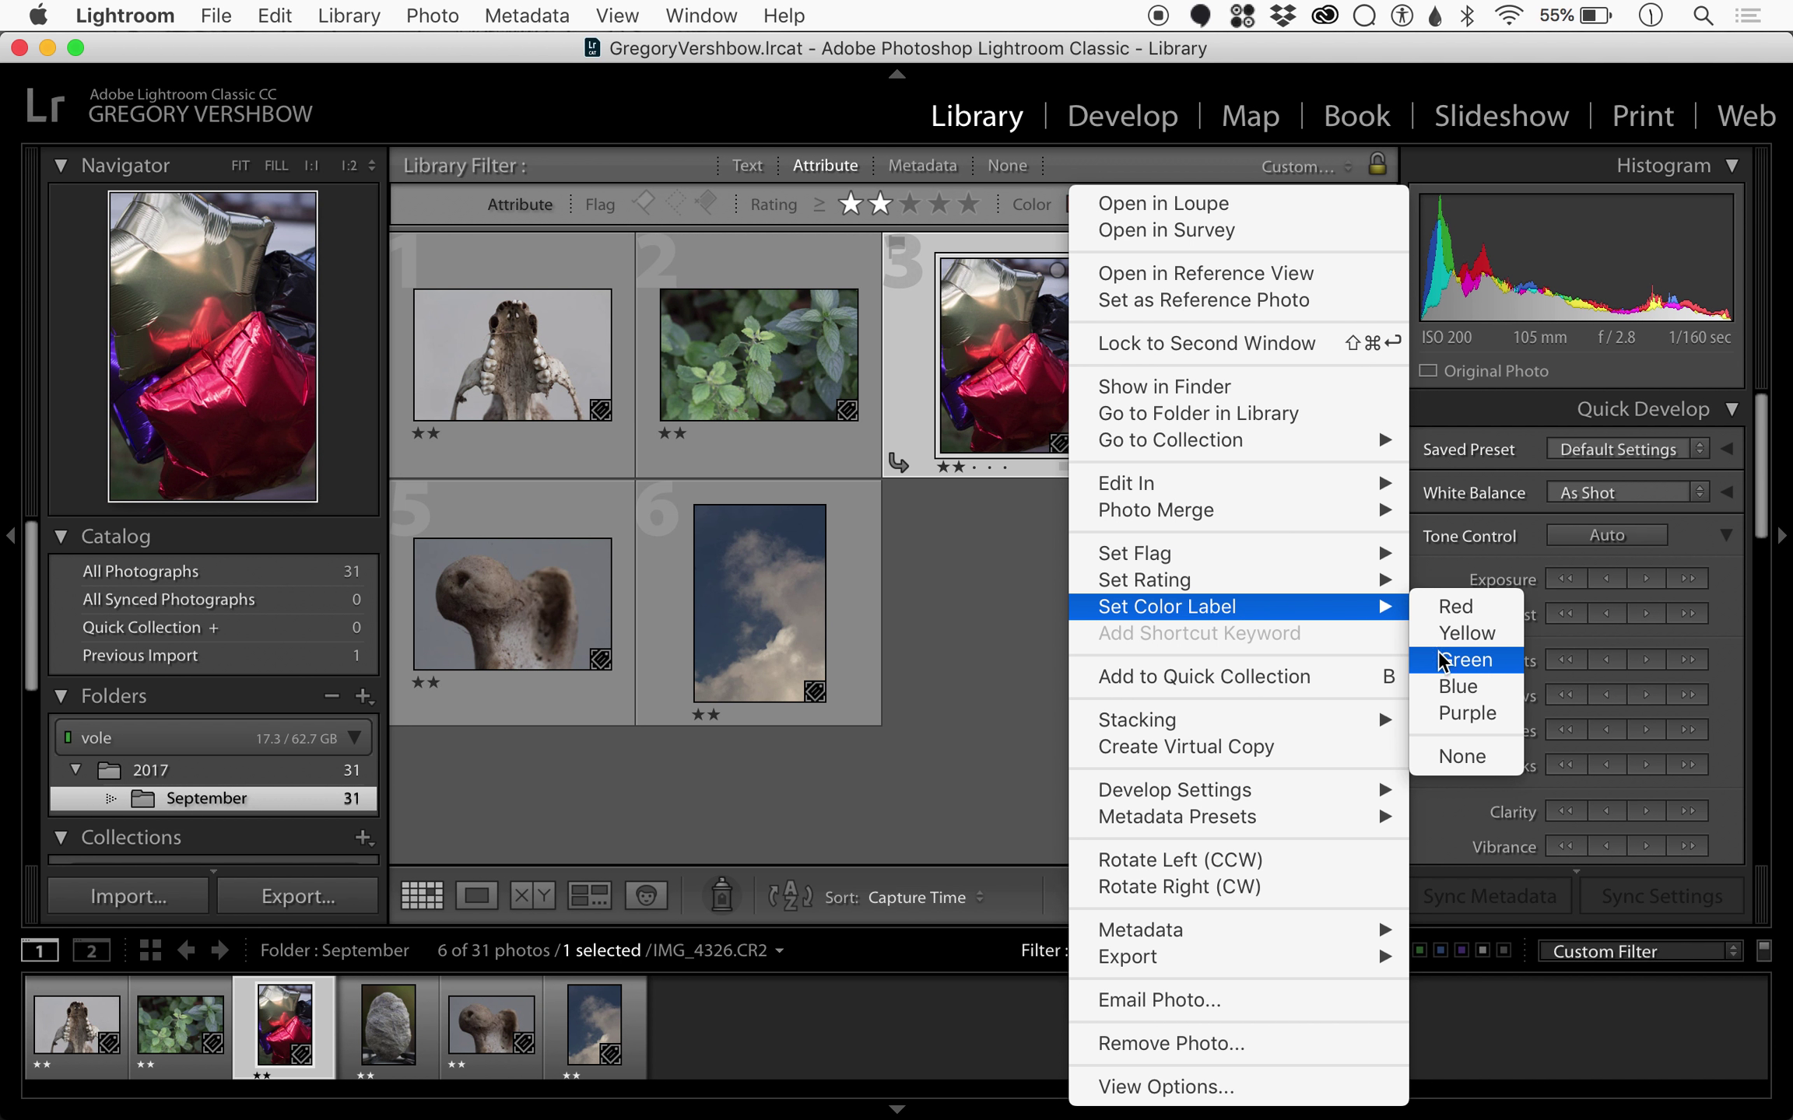
{"action": "left_click", "coordinate": [1462, 659]}
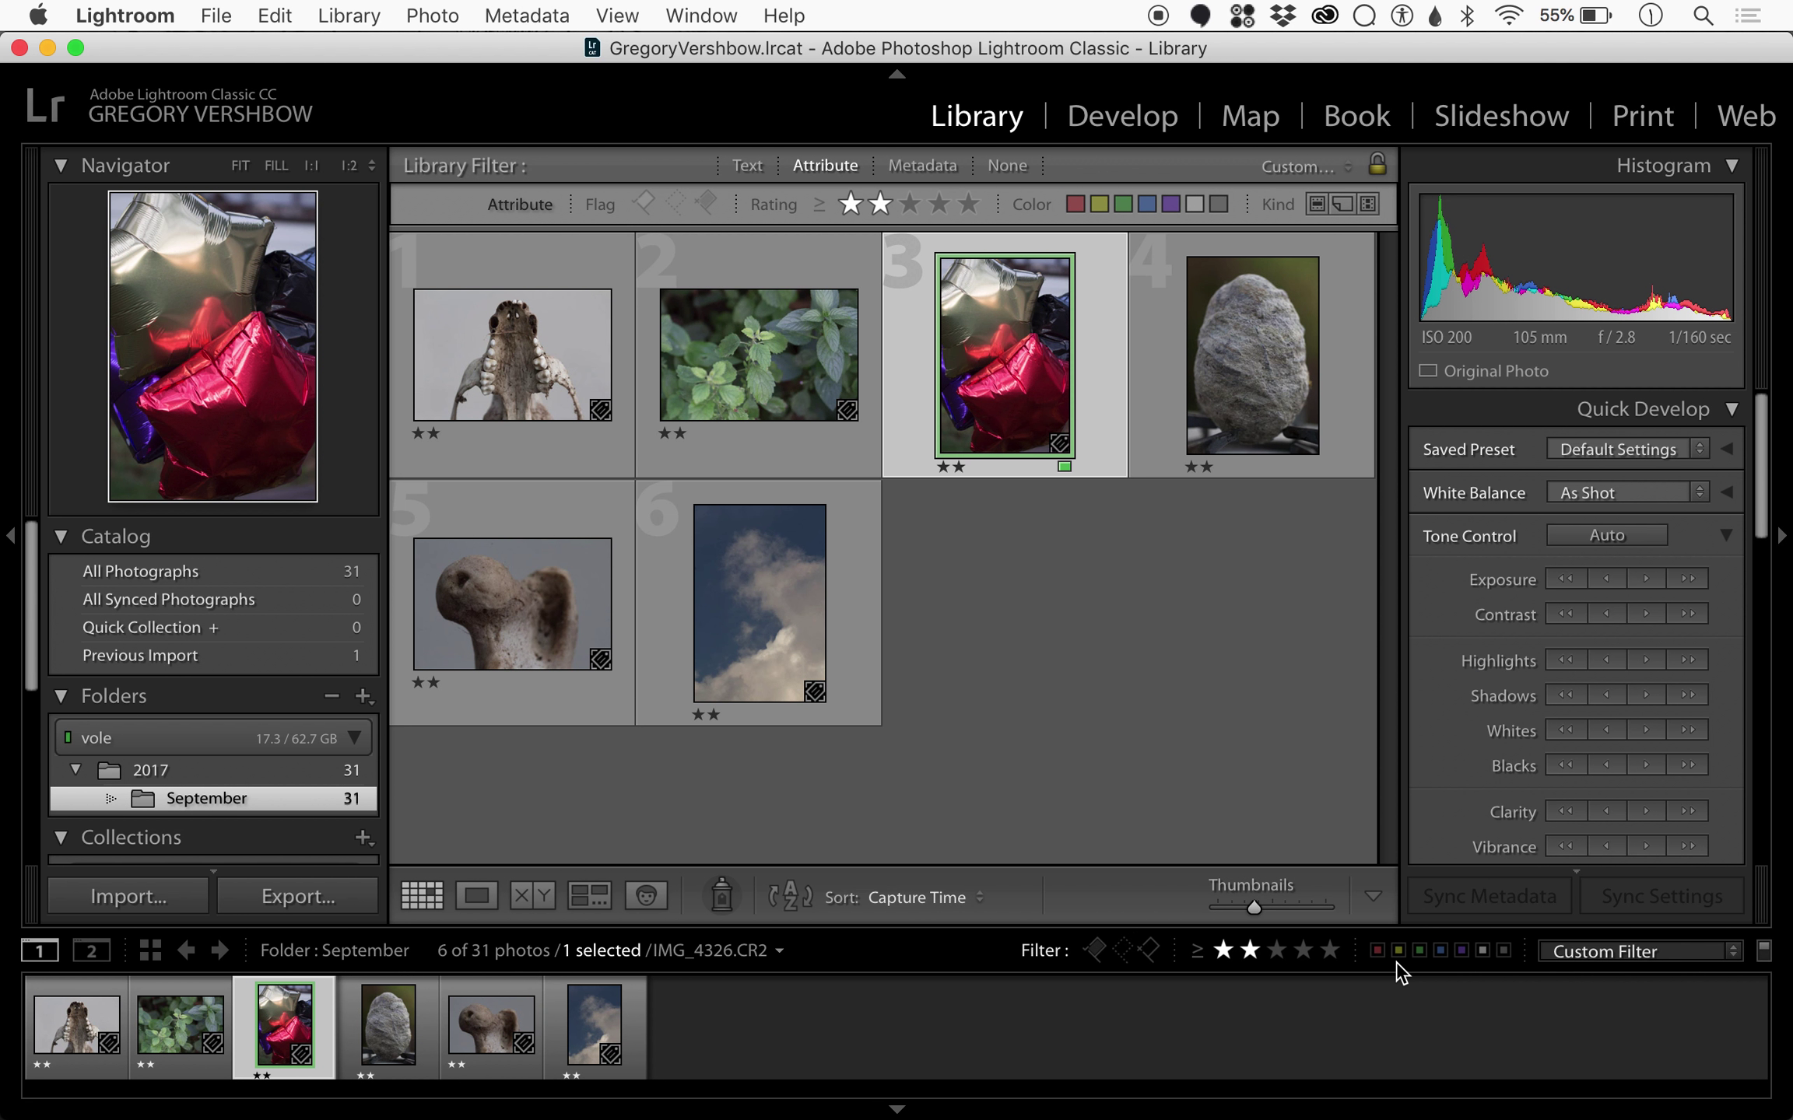
{"action": "left_click", "coordinate": [1419, 951]}
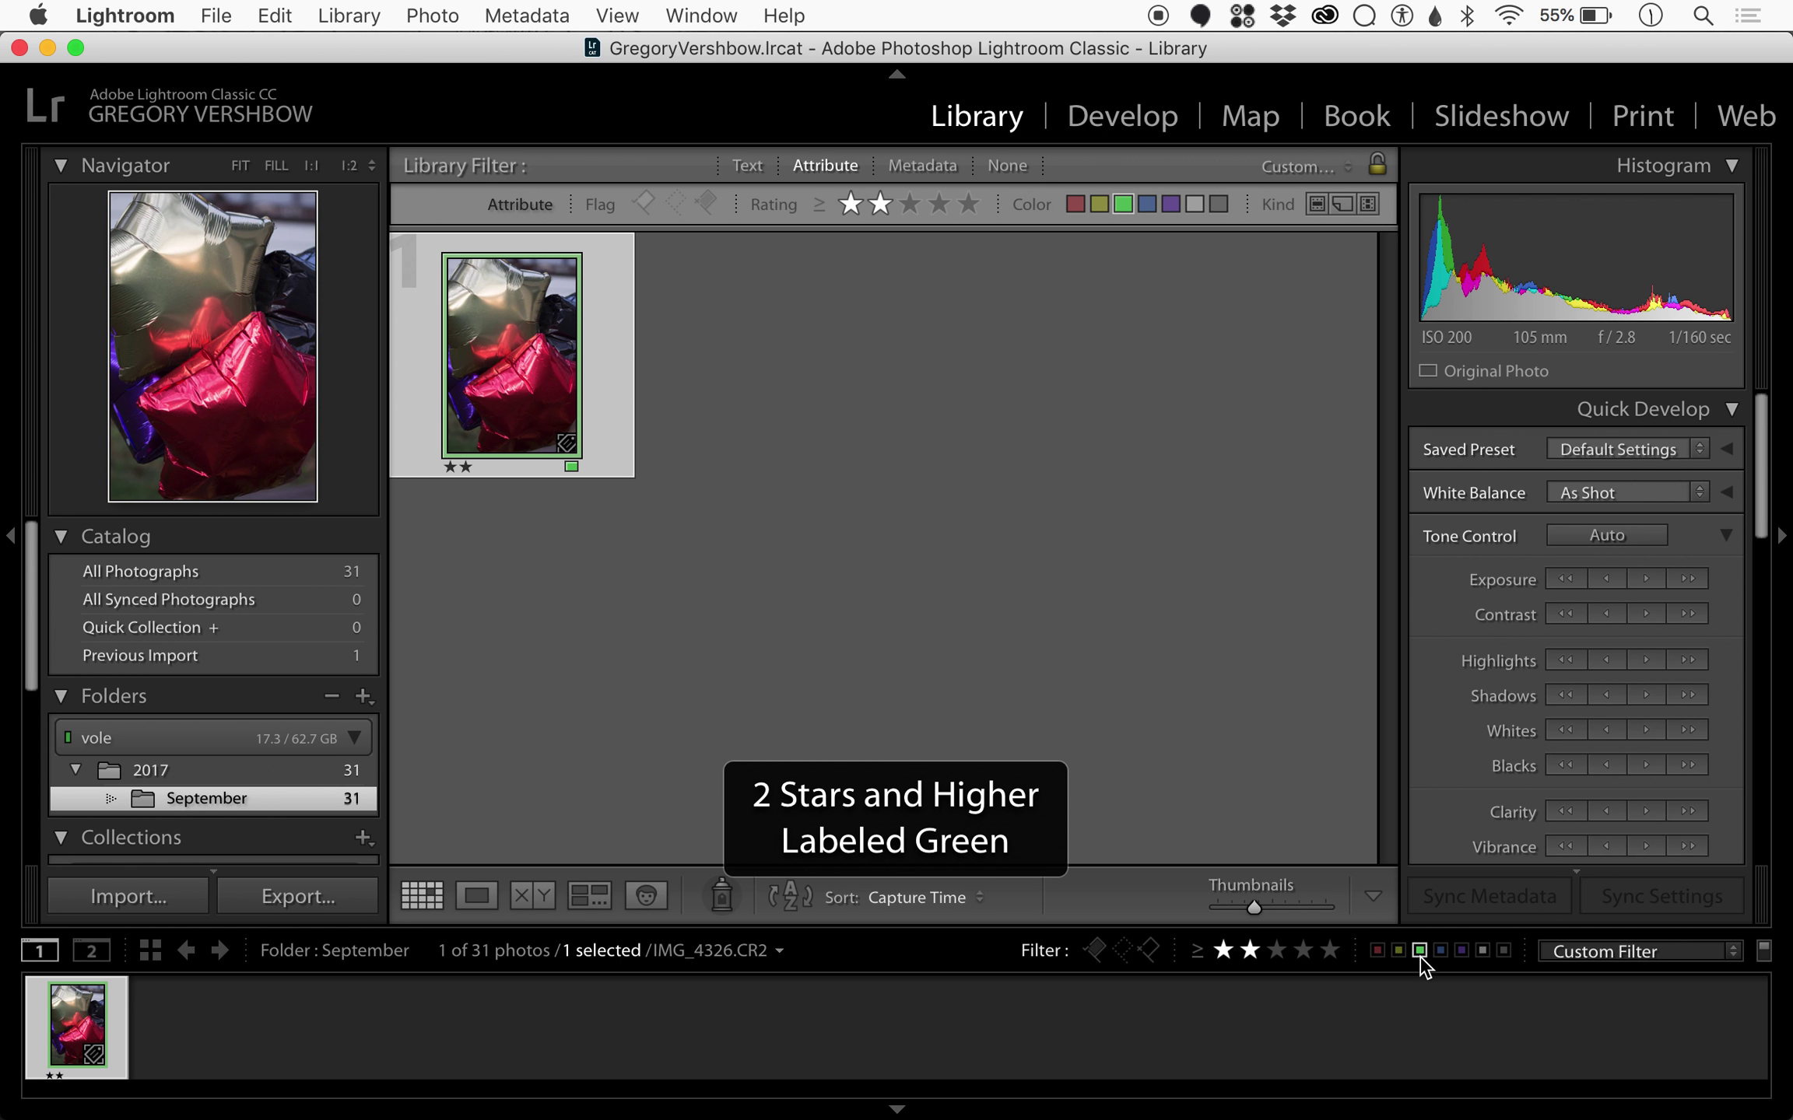
{"action": "left_click", "coordinate": [1419, 951]}
{"action": "right_click", "coordinate": [1022, 447]}
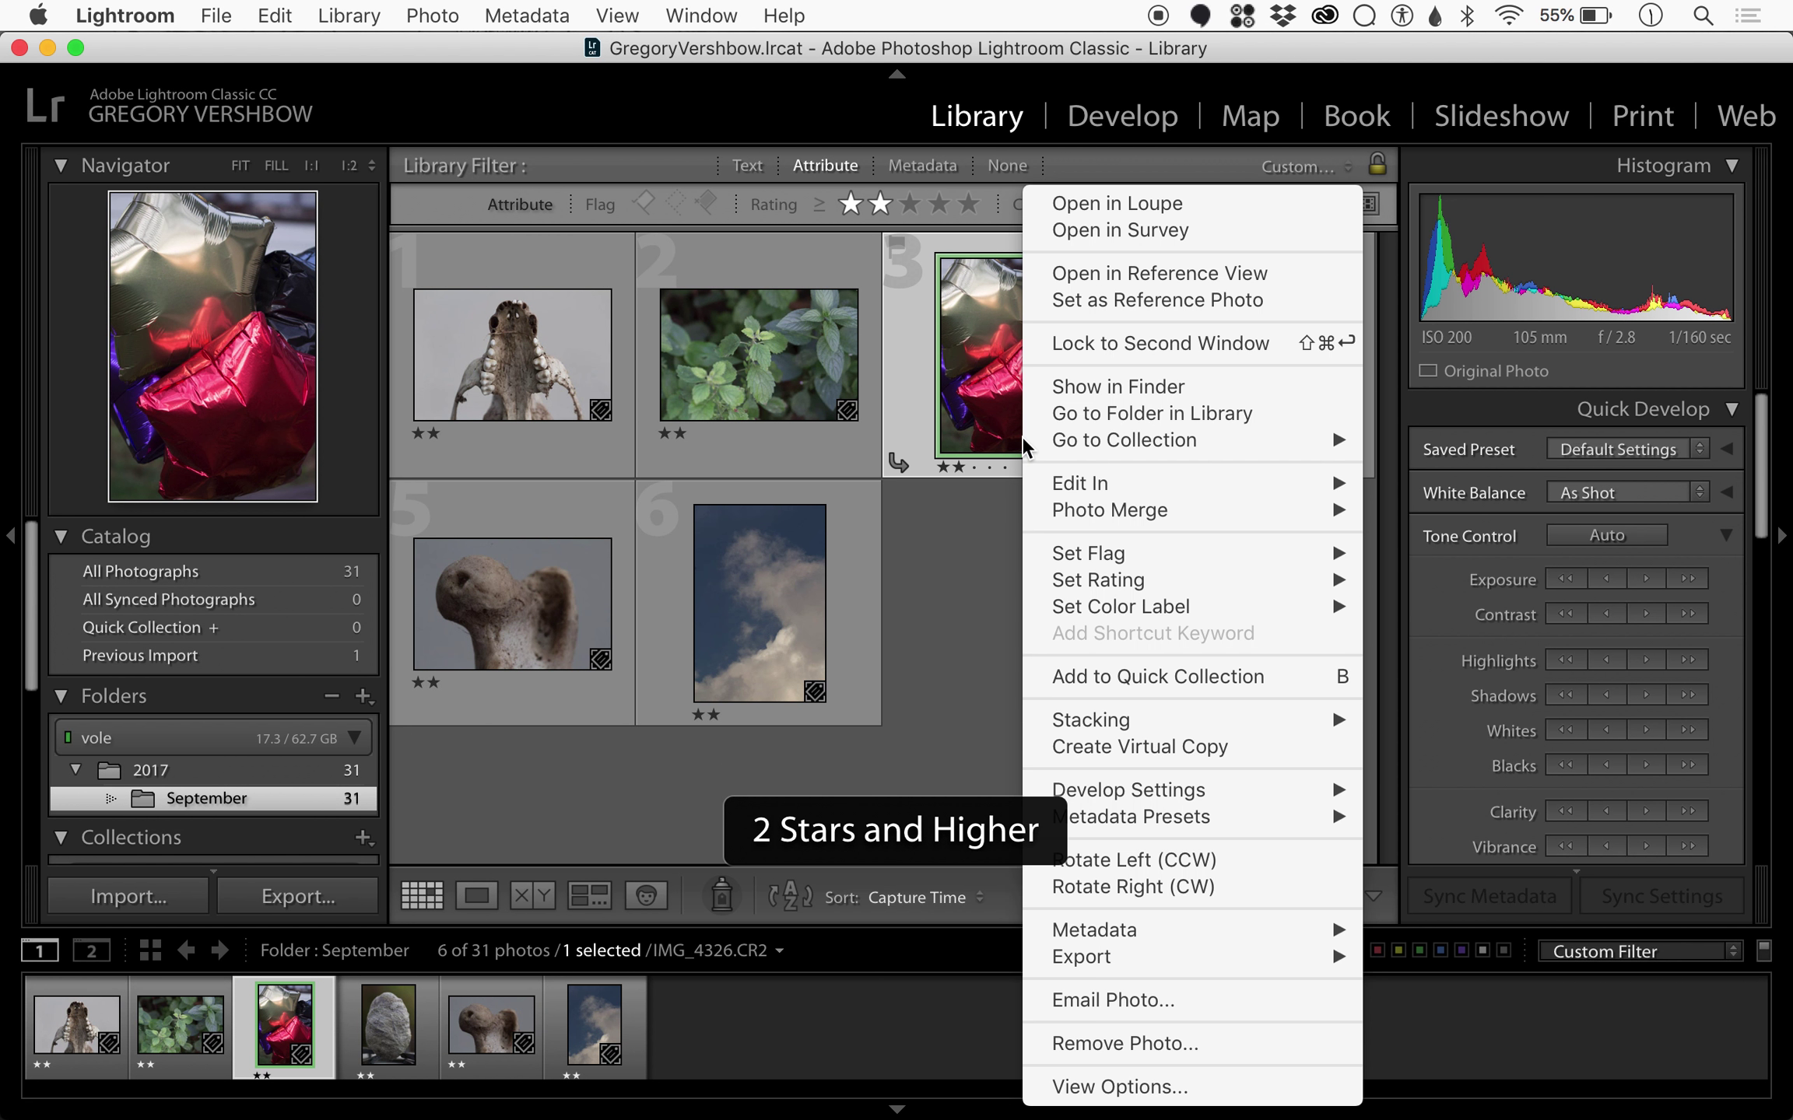
{"action": "mouse_move", "coordinate": [1222, 606]}
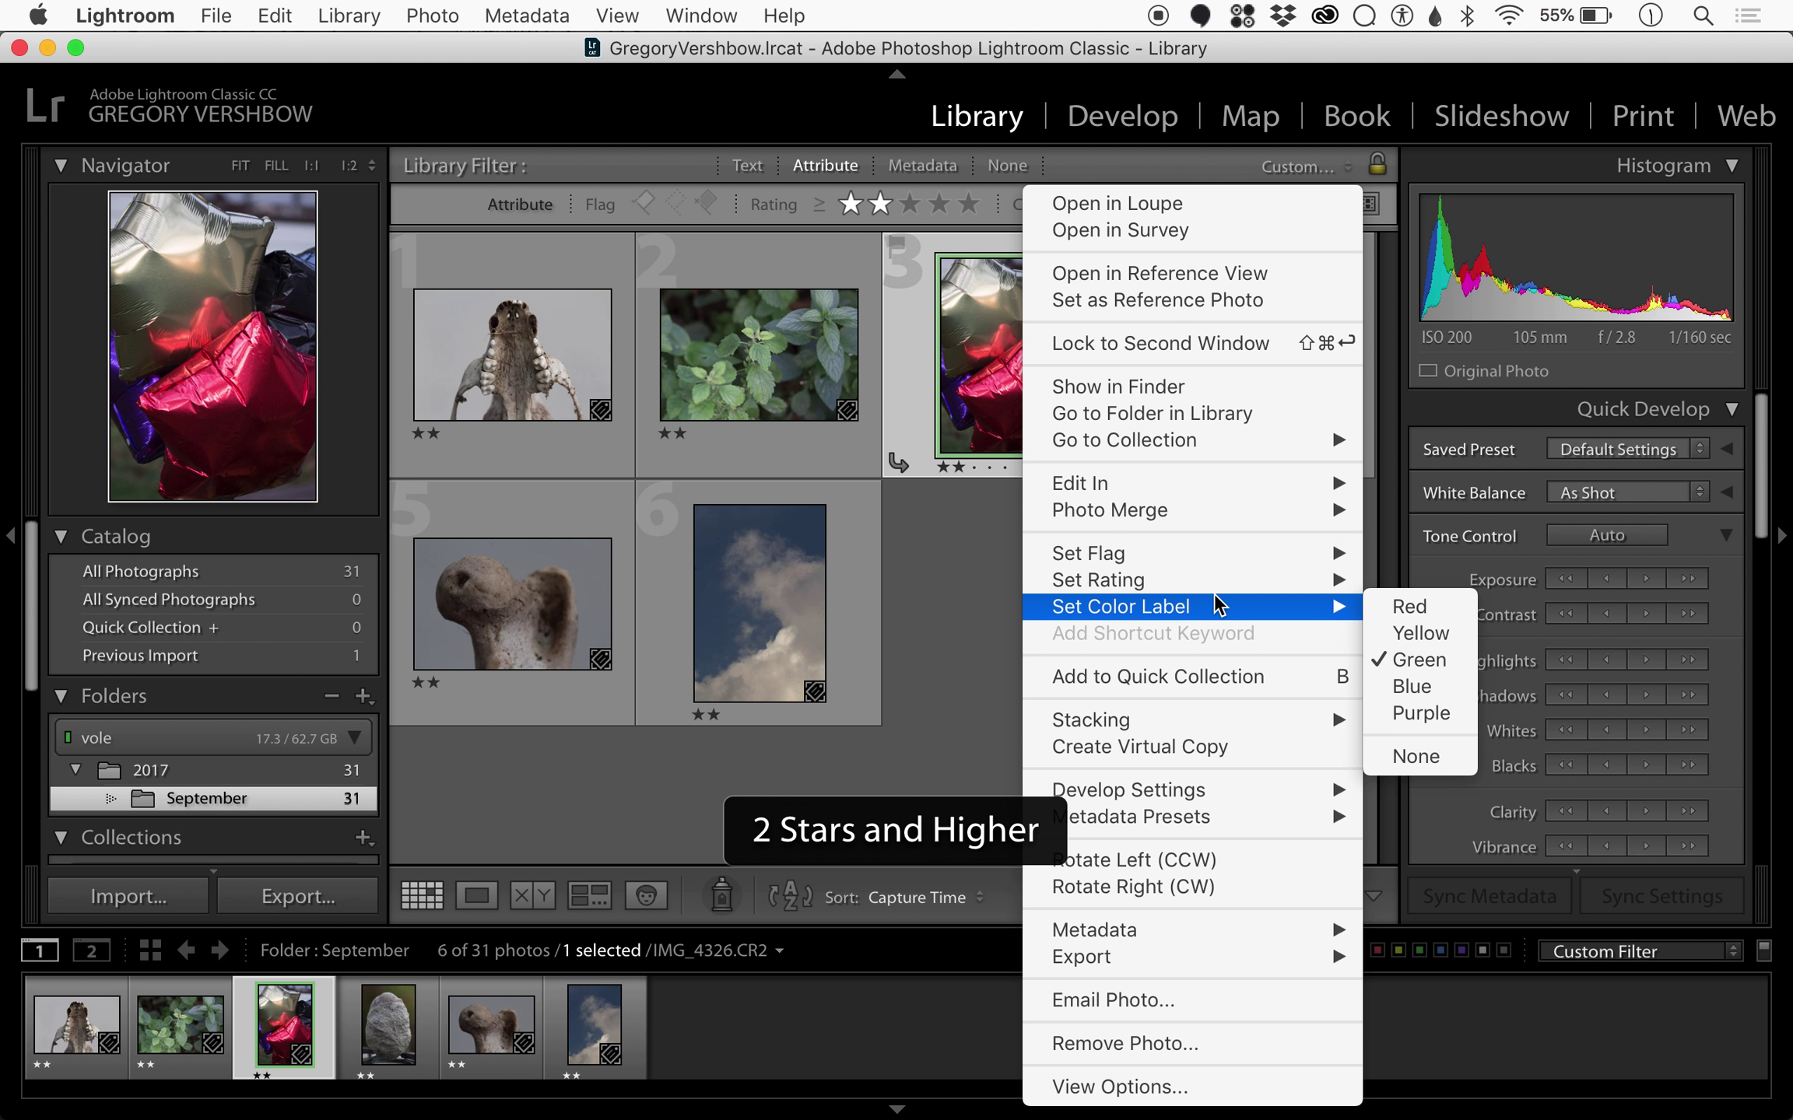
{"action": "left_click", "coordinate": [1409, 660]}
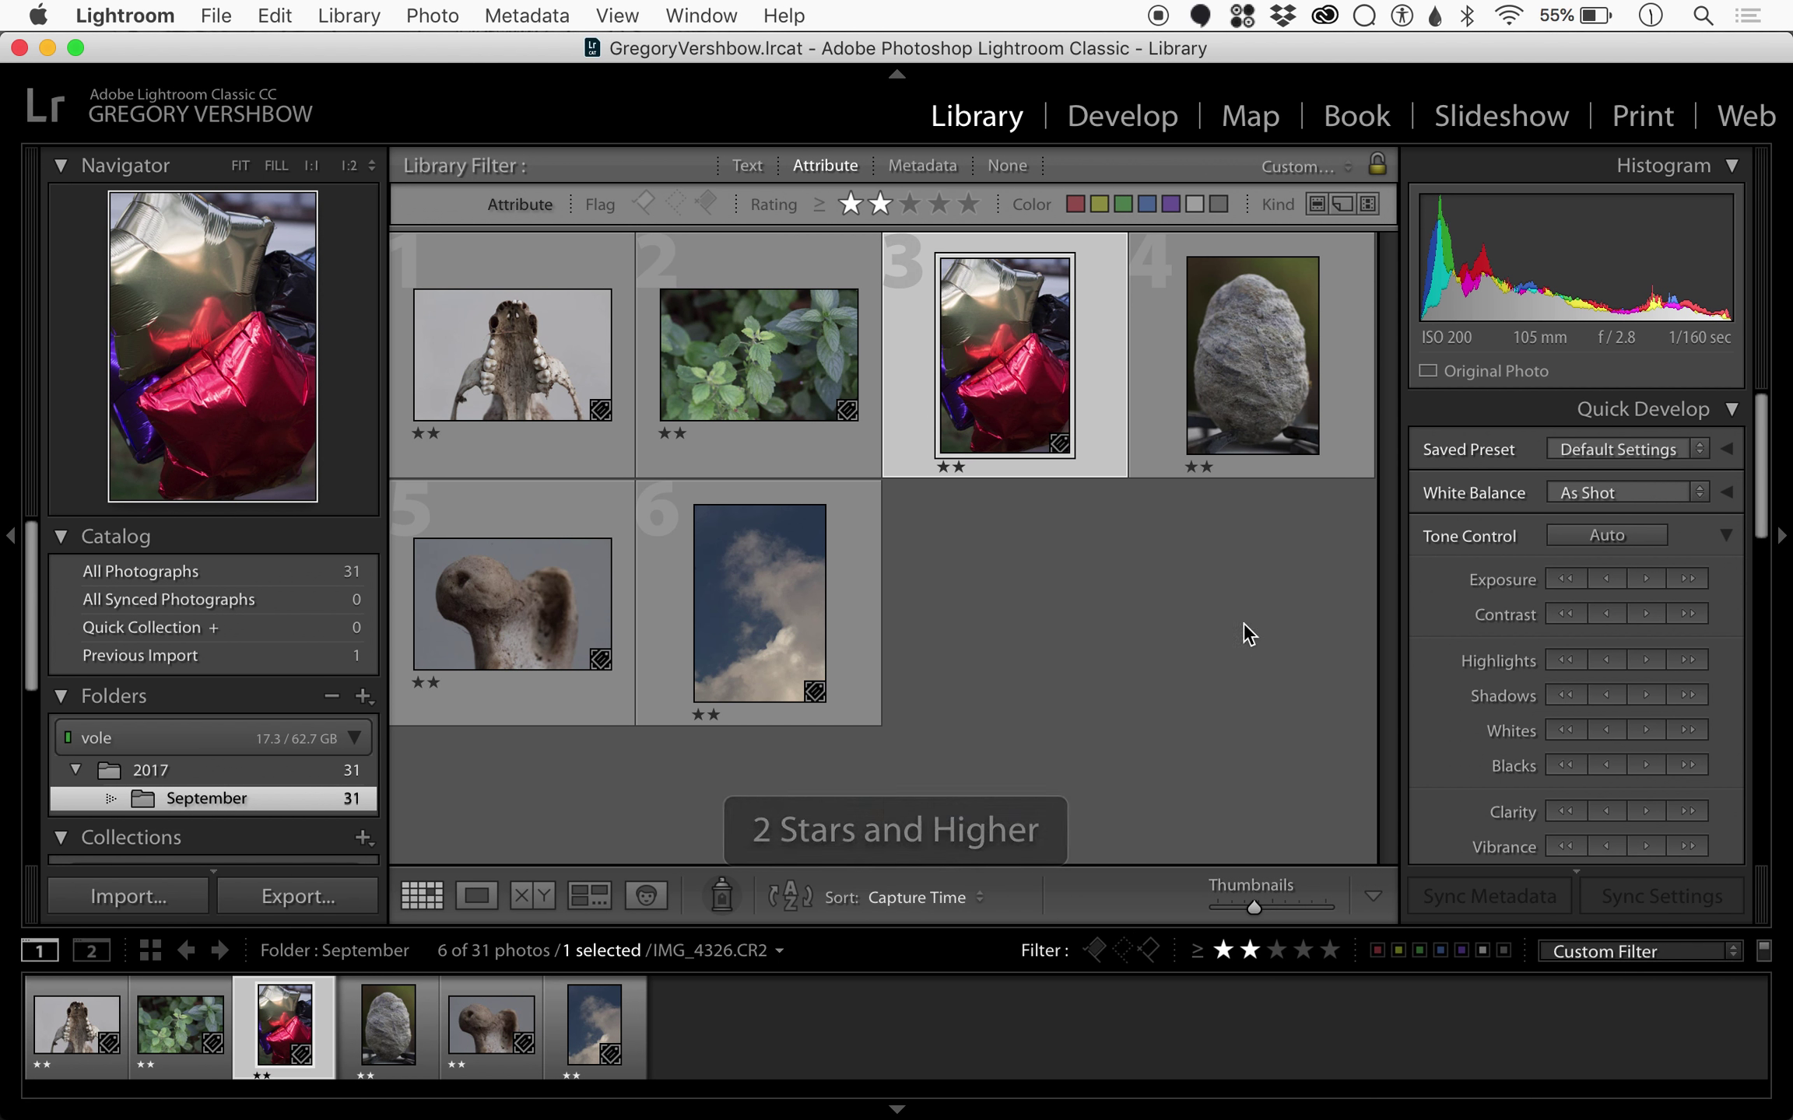
{"action": "left_click", "coordinate": [1169, 609]}
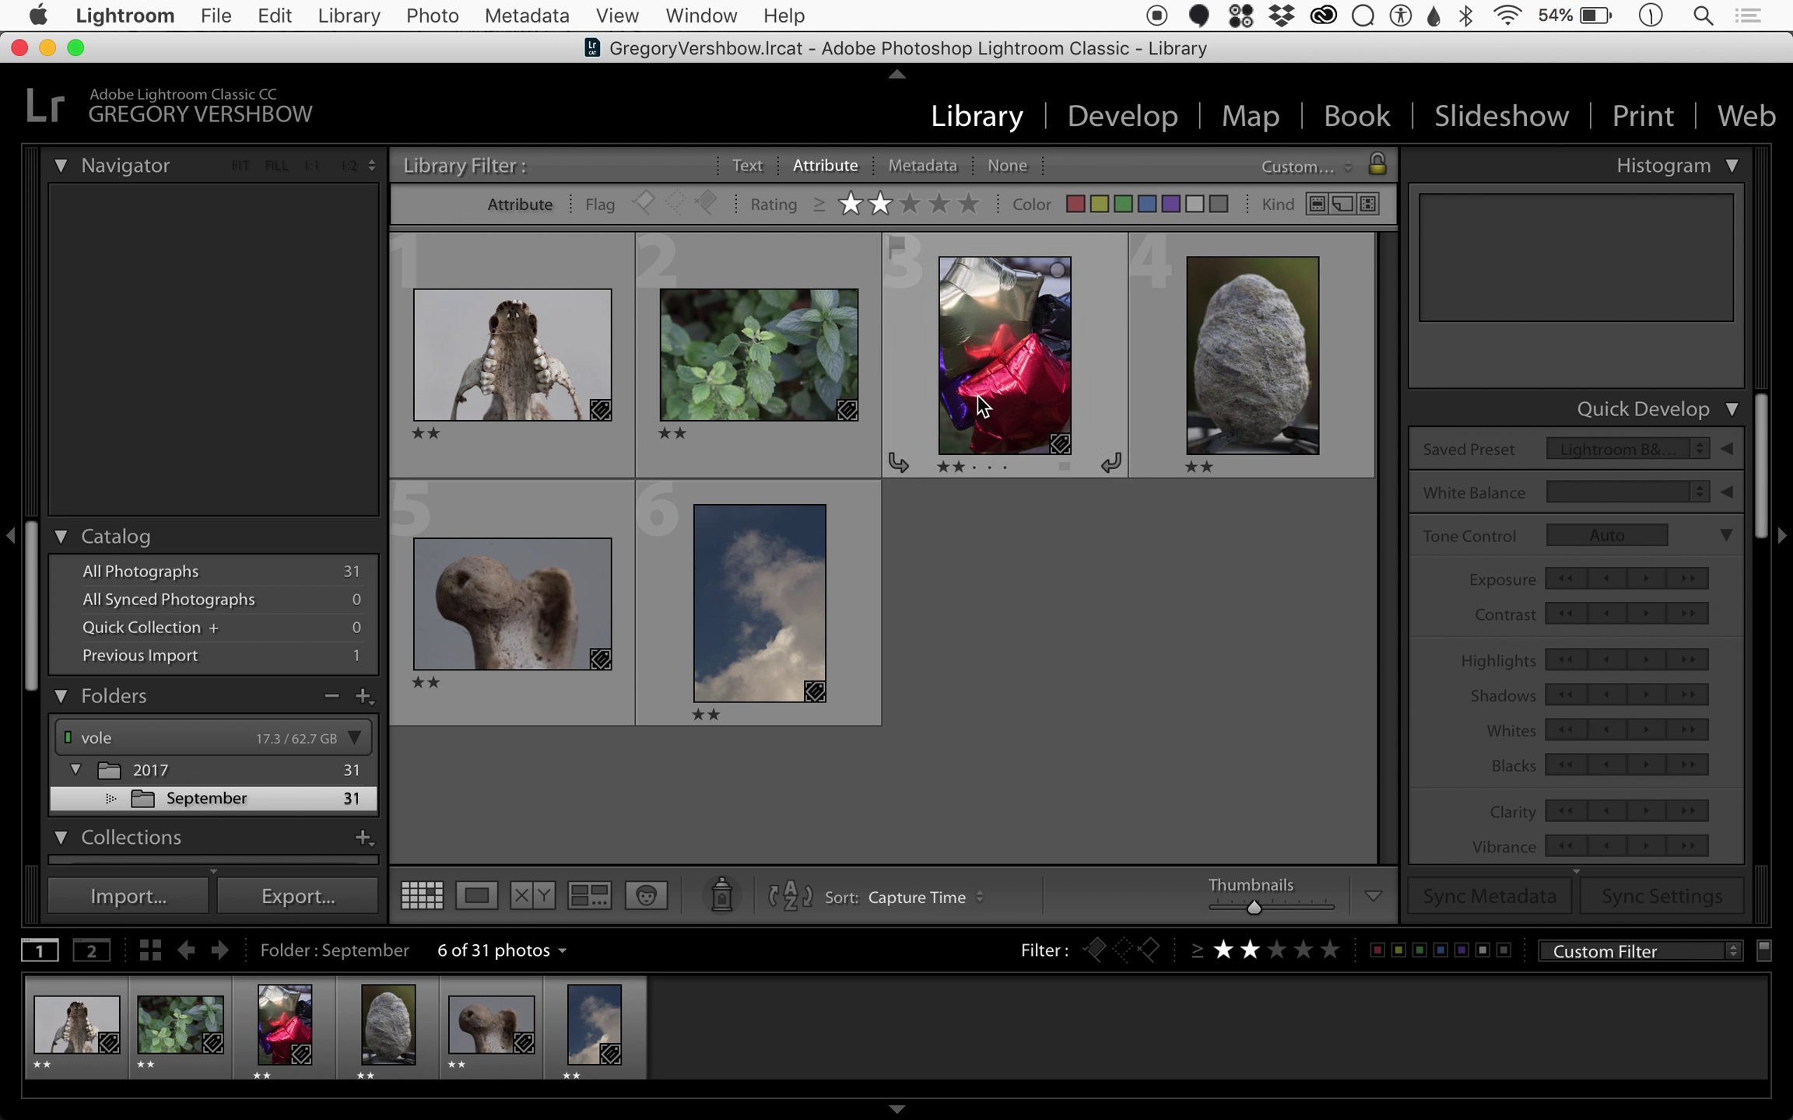
Step: Caption leaf photo IMG_4322 'mint' and stone photo IMG_4331 'rock' in the Metadata panel
{"action": "left_click", "coordinate": [823, 387]}
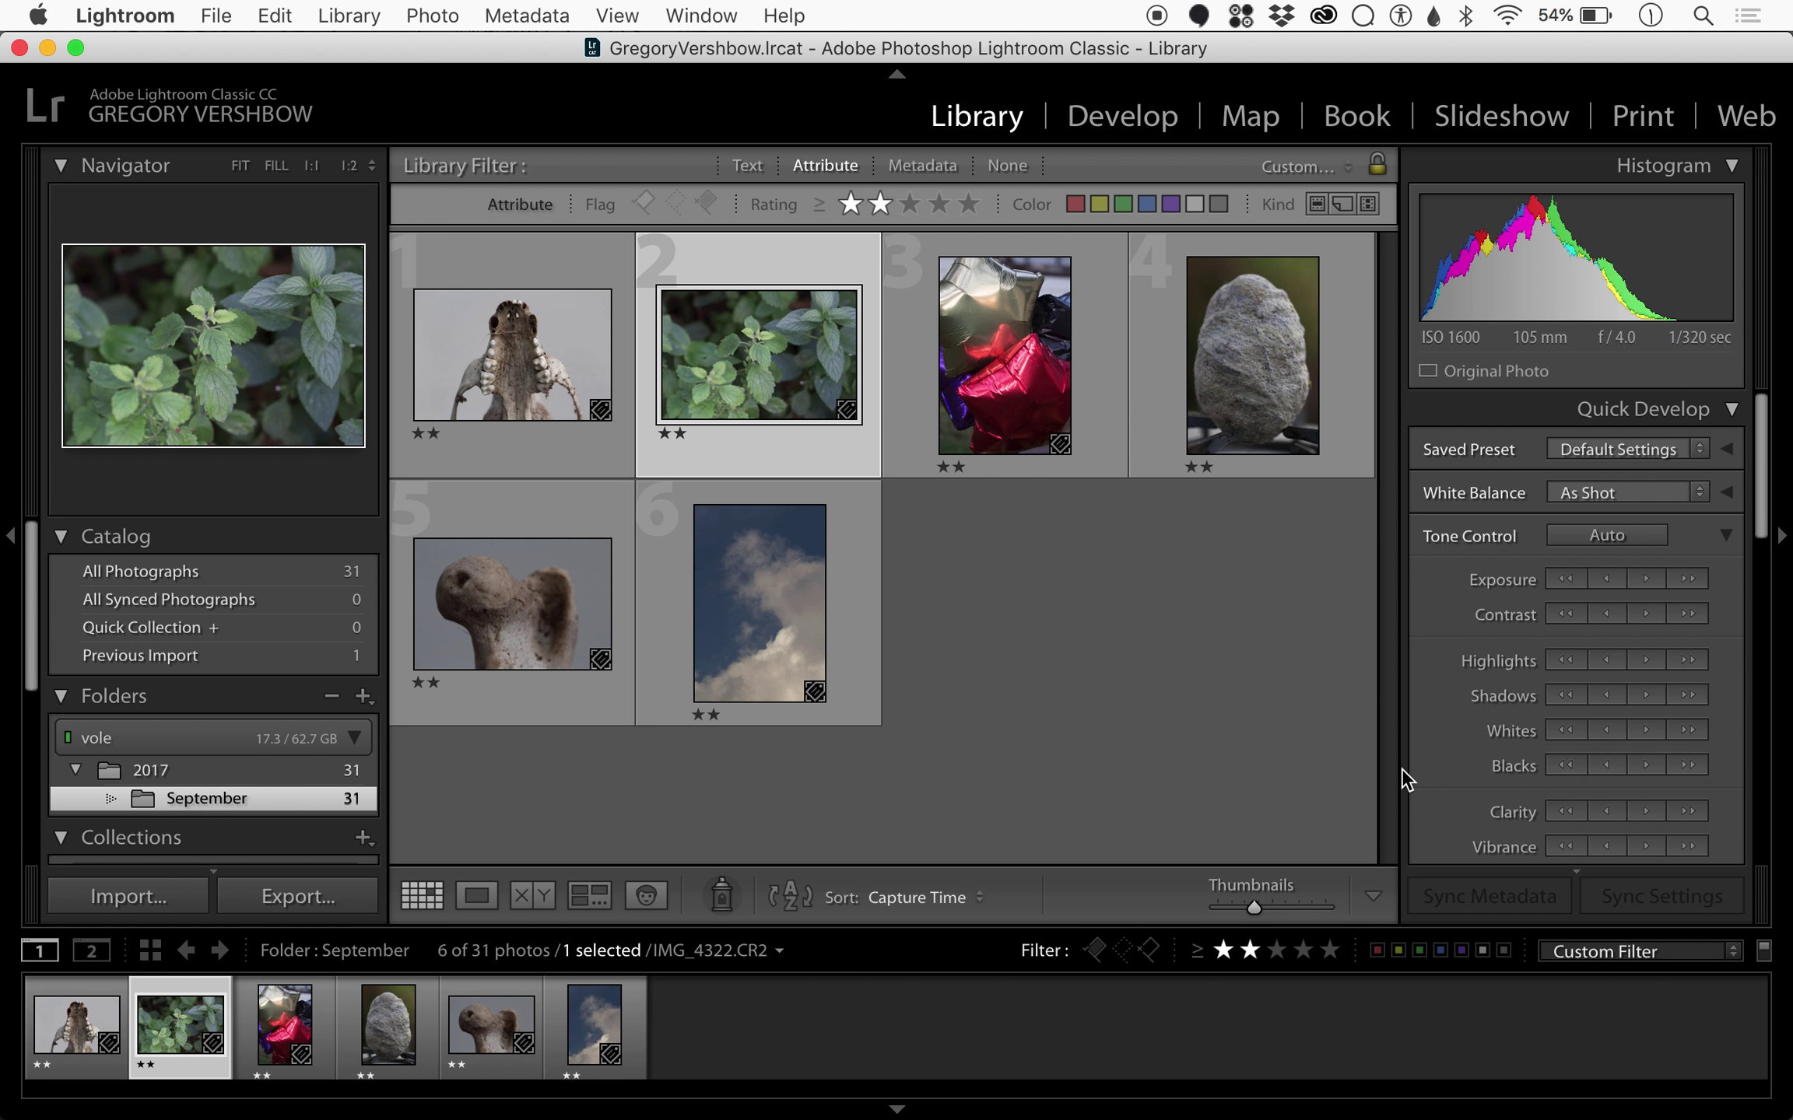
{"action": "scroll", "coordinate": [1685, 716], "scroll_direction": "down", "scroll_amount": 10}
{"action": "scroll", "coordinate": [1684, 715], "scroll_direction": "down", "scroll_amount": 2}
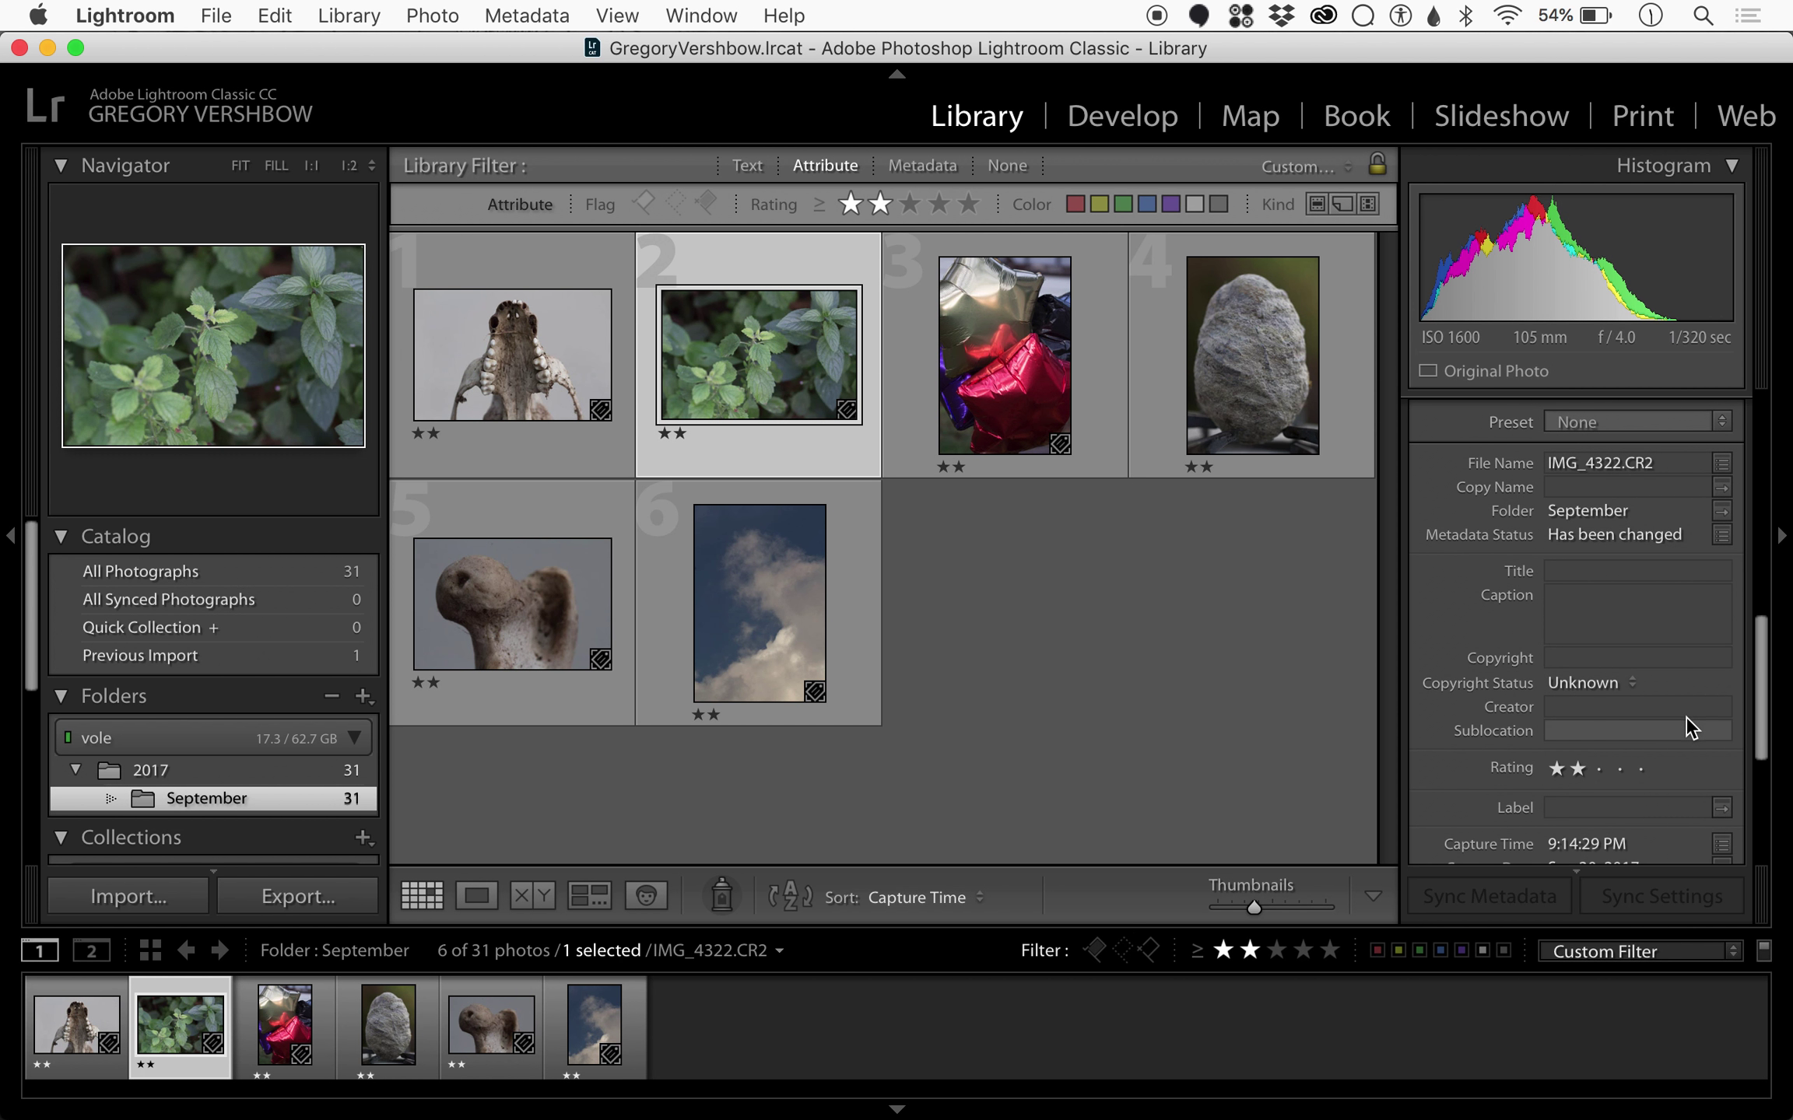
{"action": "left_click", "coordinate": [1590, 619]}
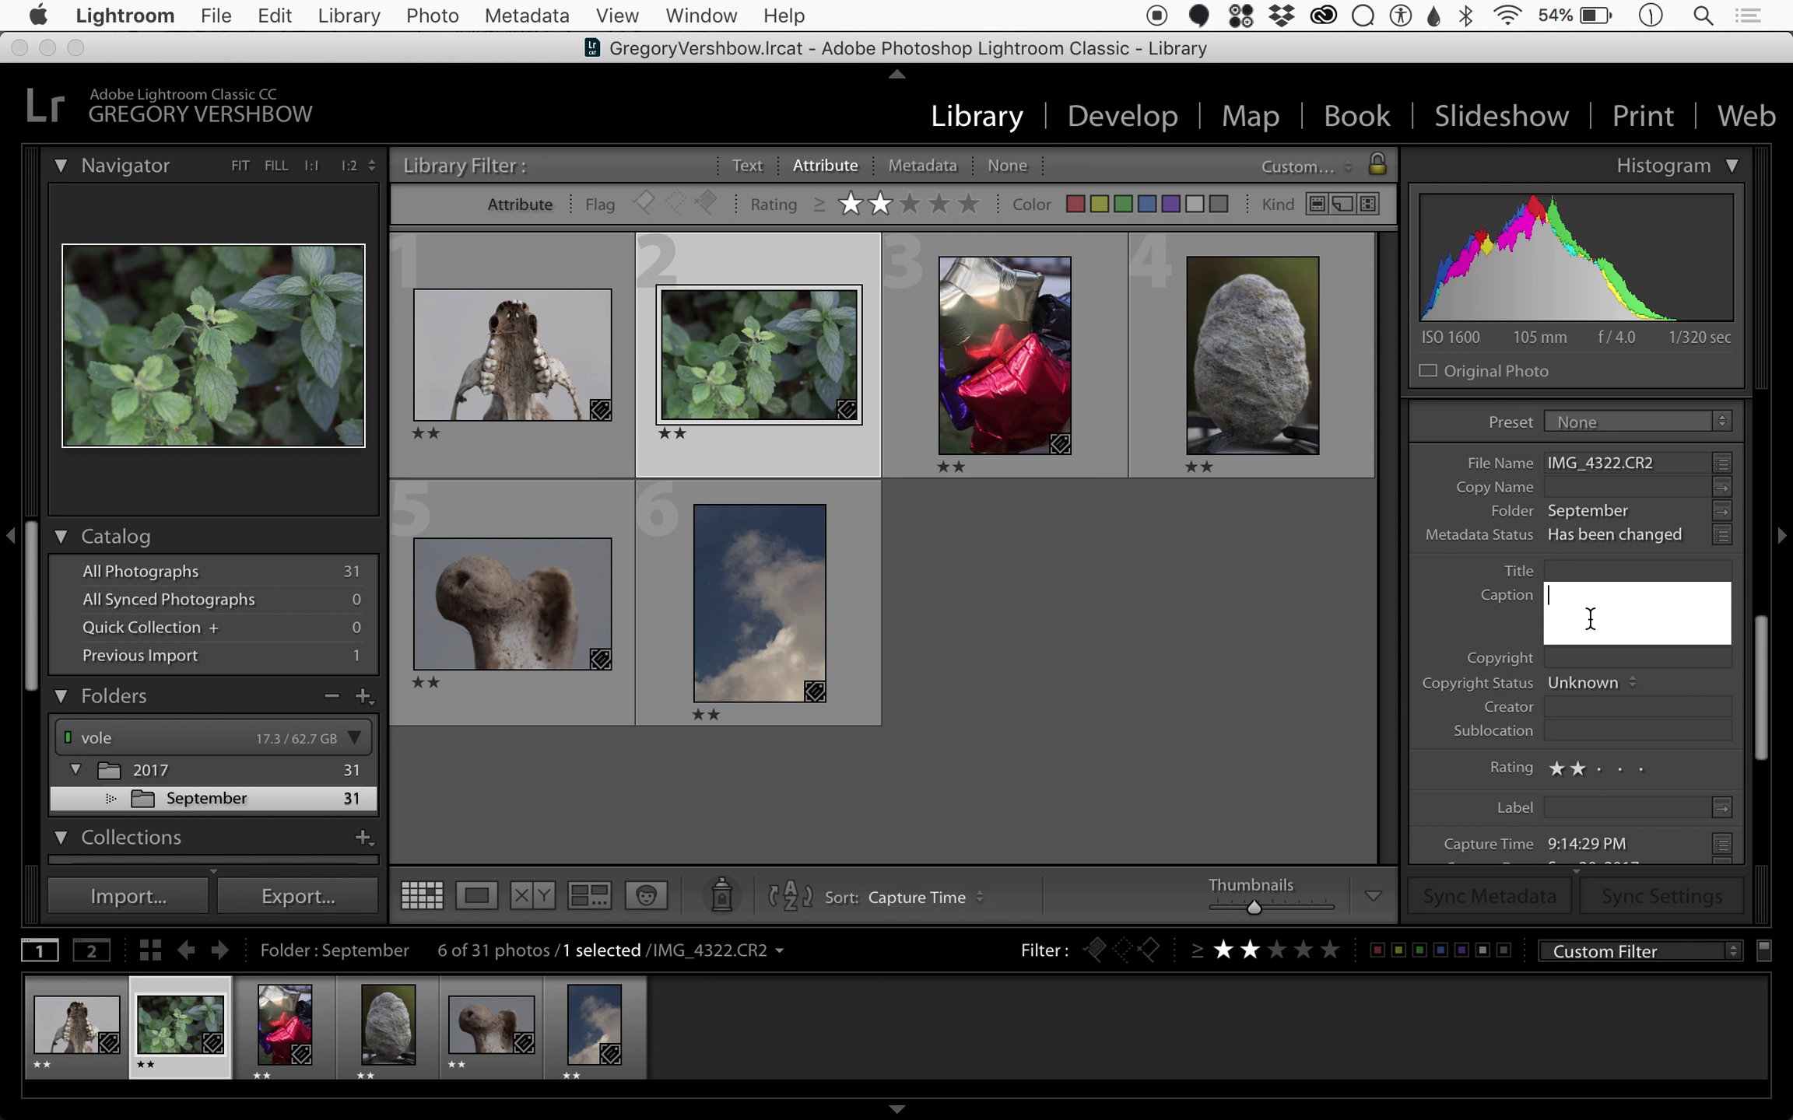
{"action": "type", "text": "mint"}
{"action": "key", "text": "Return"}
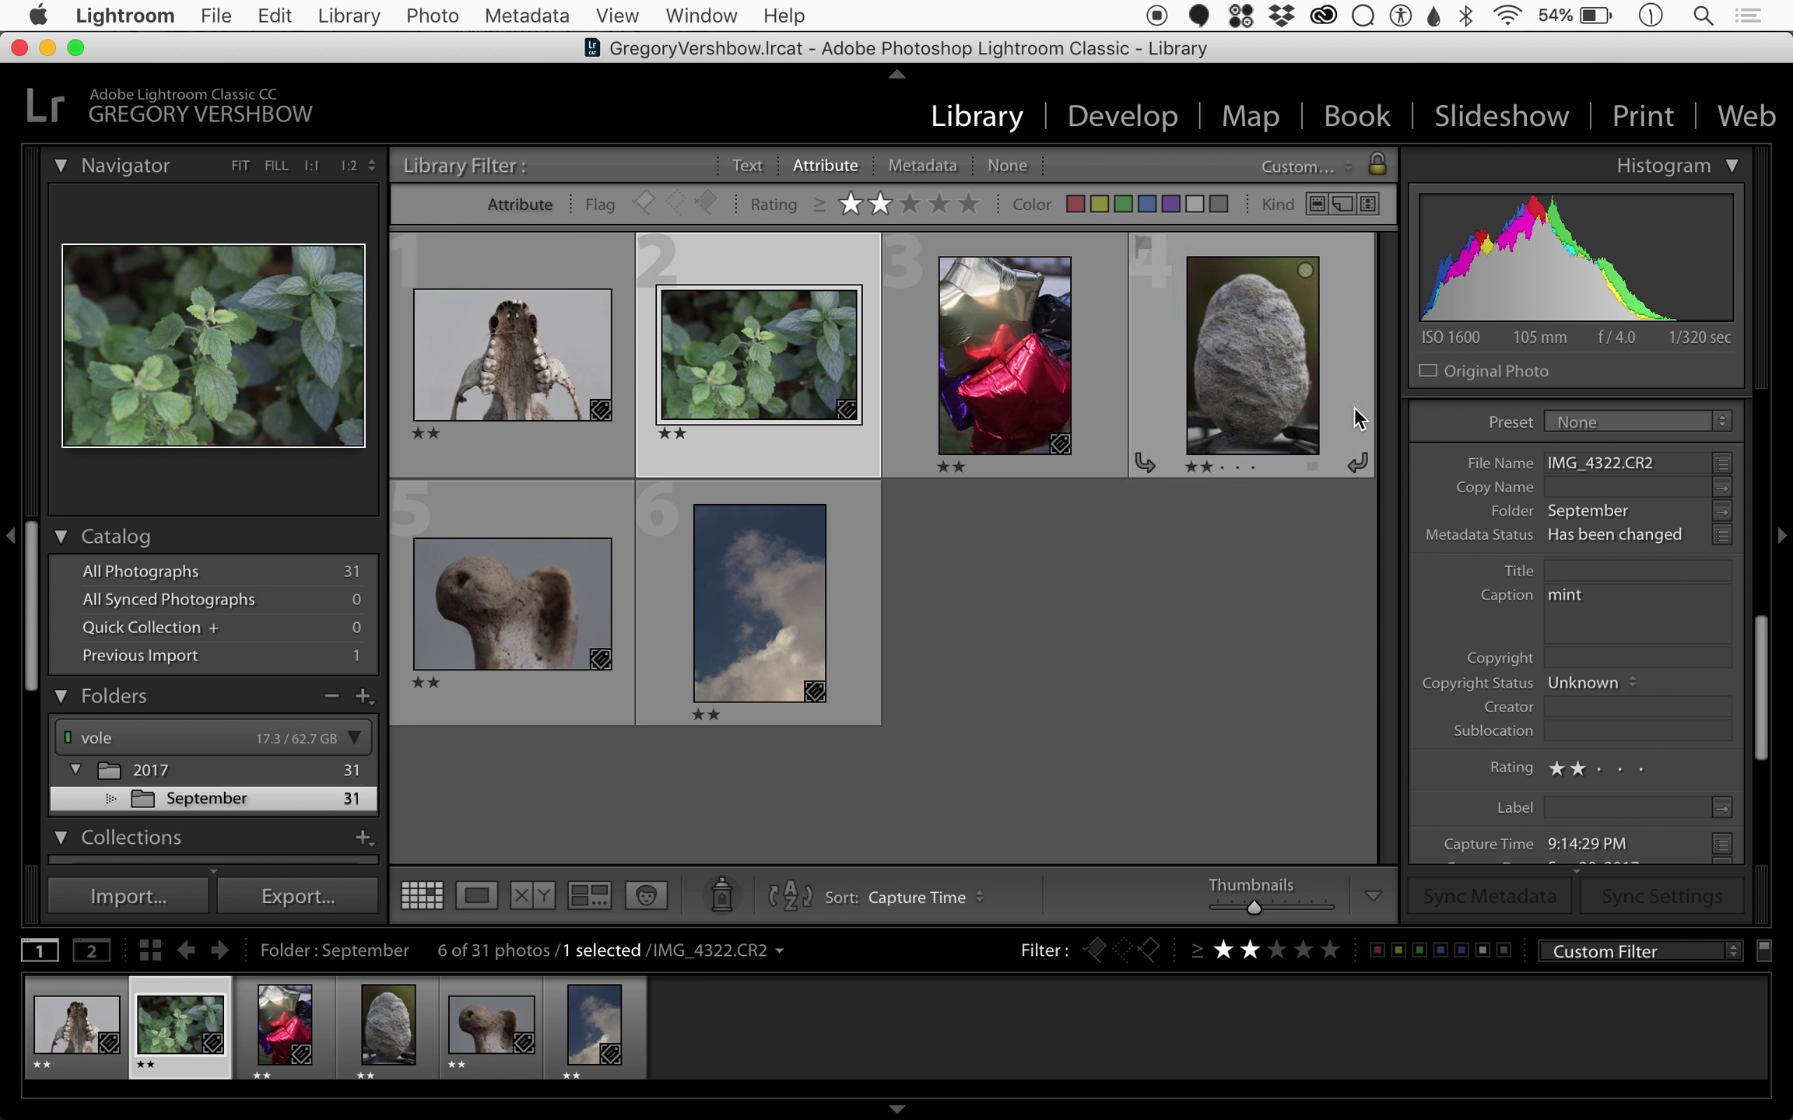
{"action": "left_click", "coordinate": [1280, 389]}
{"action": "left_click", "coordinate": [1594, 615]}
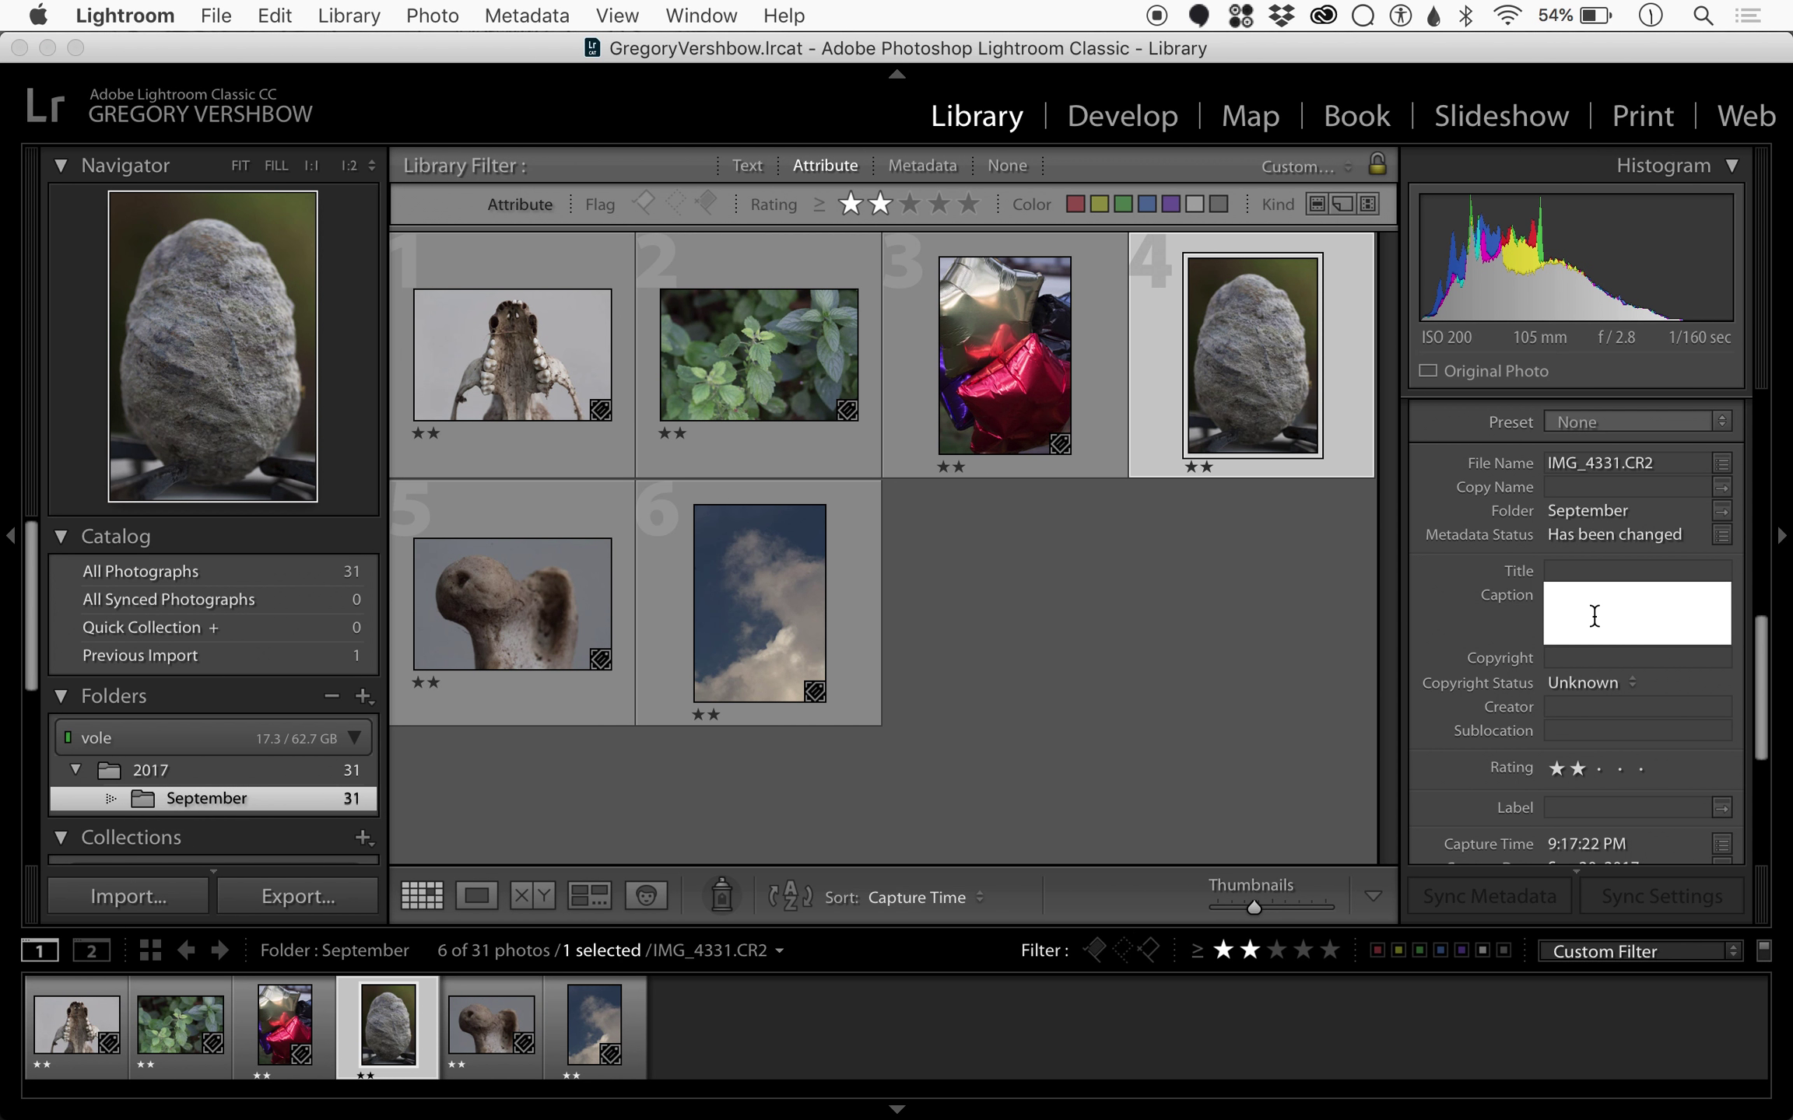
{"action": "type", "text": "rock"}
{"action": "key", "text": "Return"}
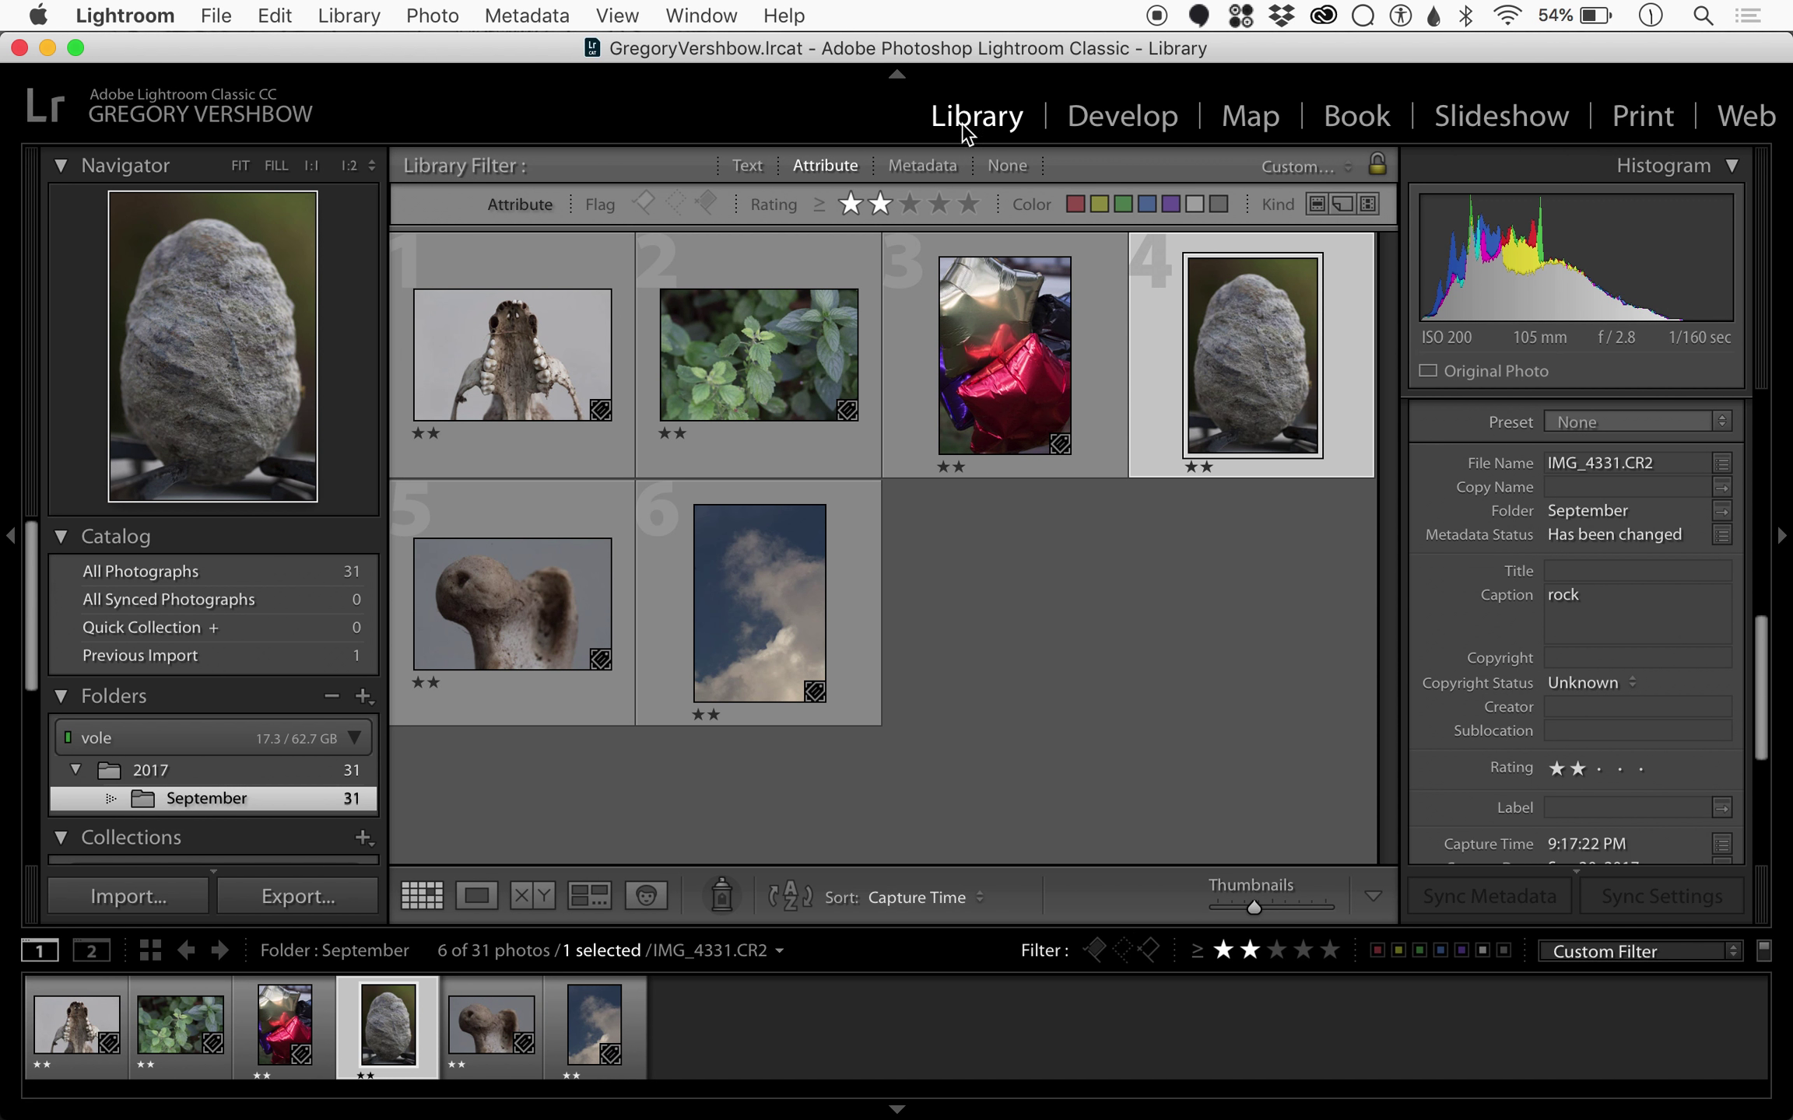
Step: Add the Text filter, try searching 'mi', then clear the search and deselect the plant photo
{"action": "left_click", "coordinate": [741, 168]}
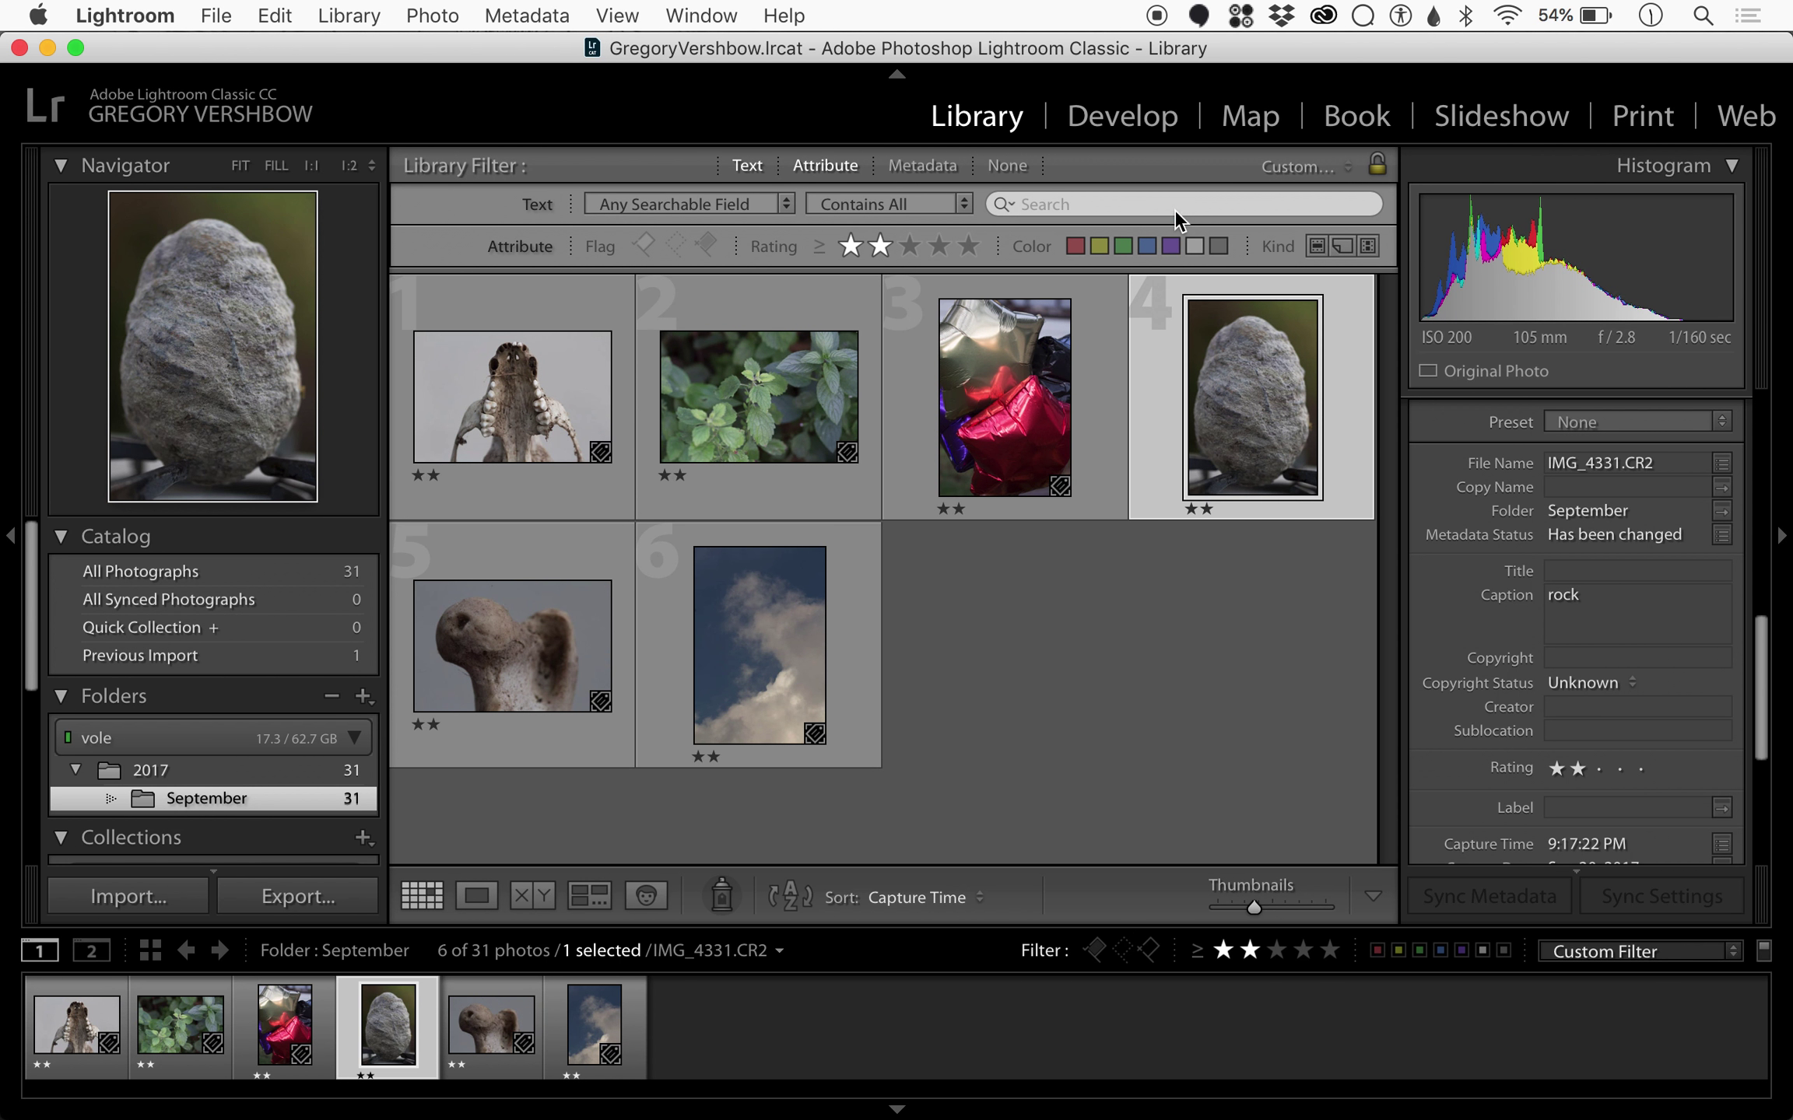
{"action": "left_click", "coordinate": [1173, 207]}
{"action": "type", "text": "mint"}
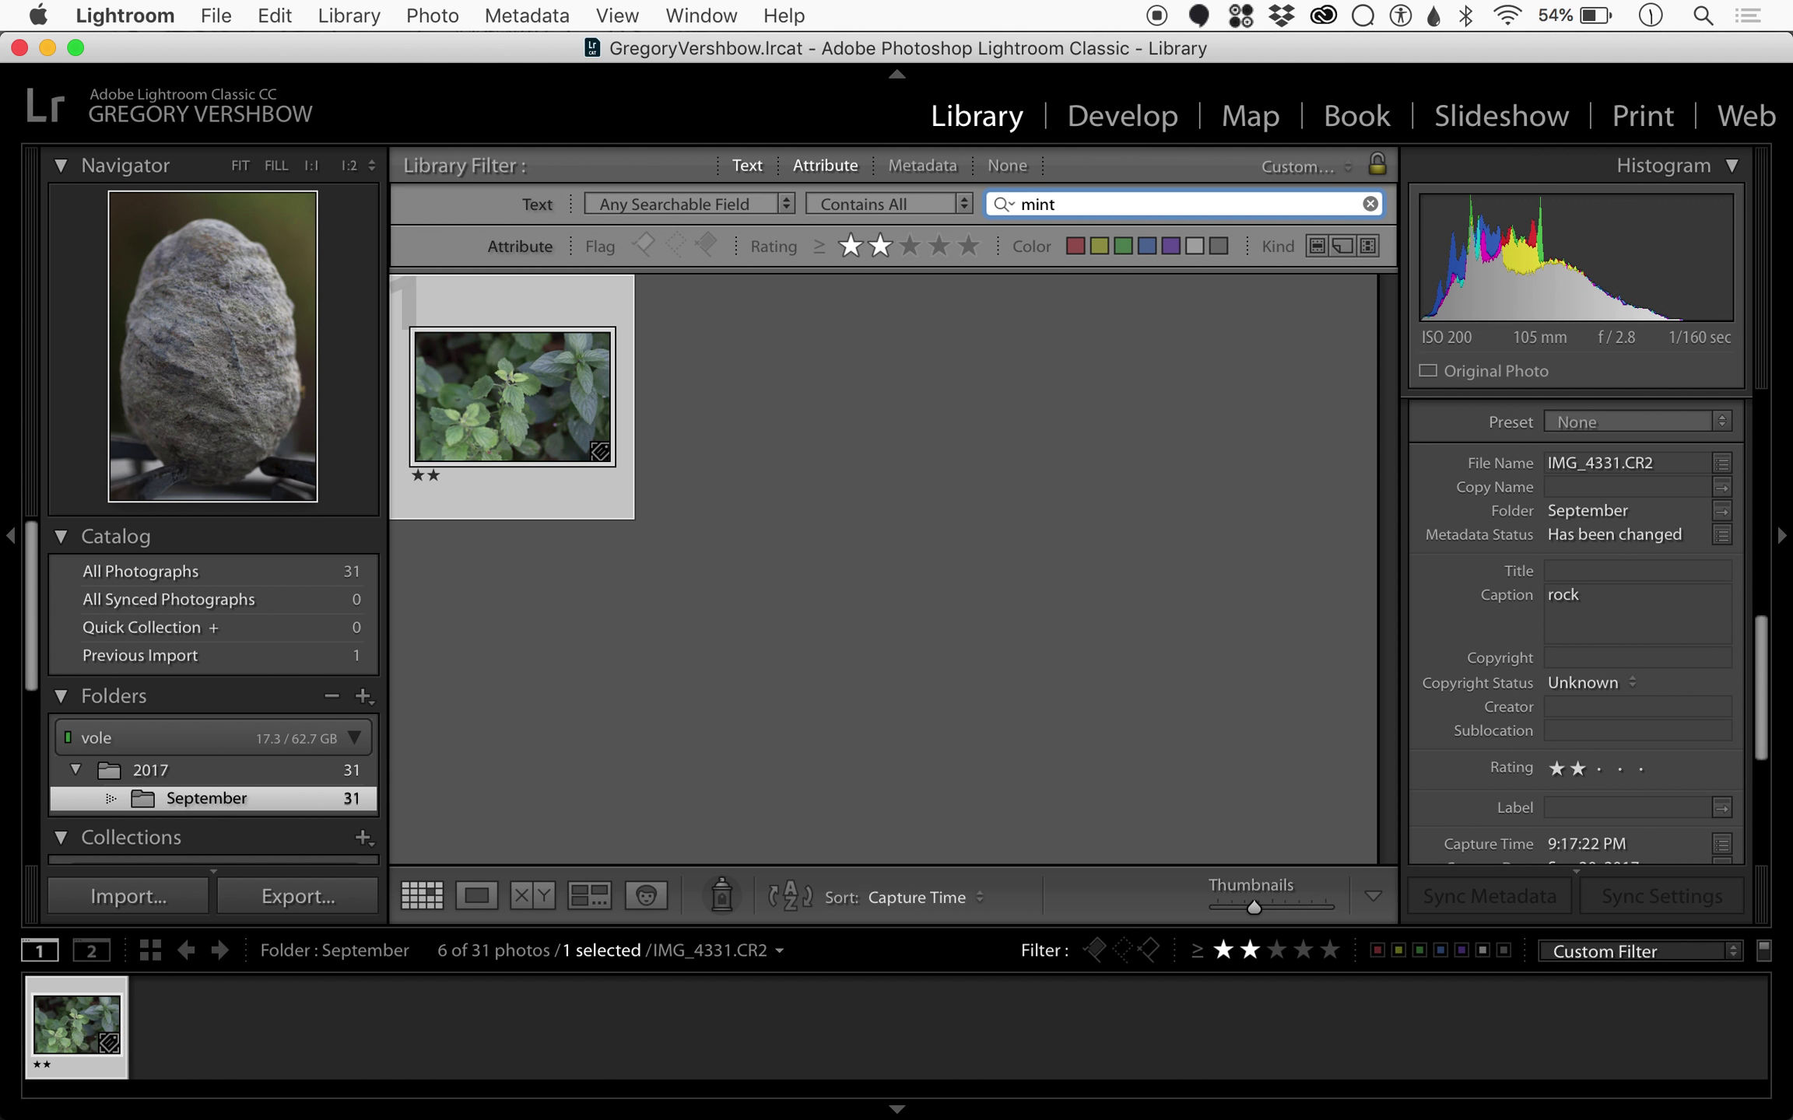
{"action": "left_click", "coordinate": [1371, 204]}
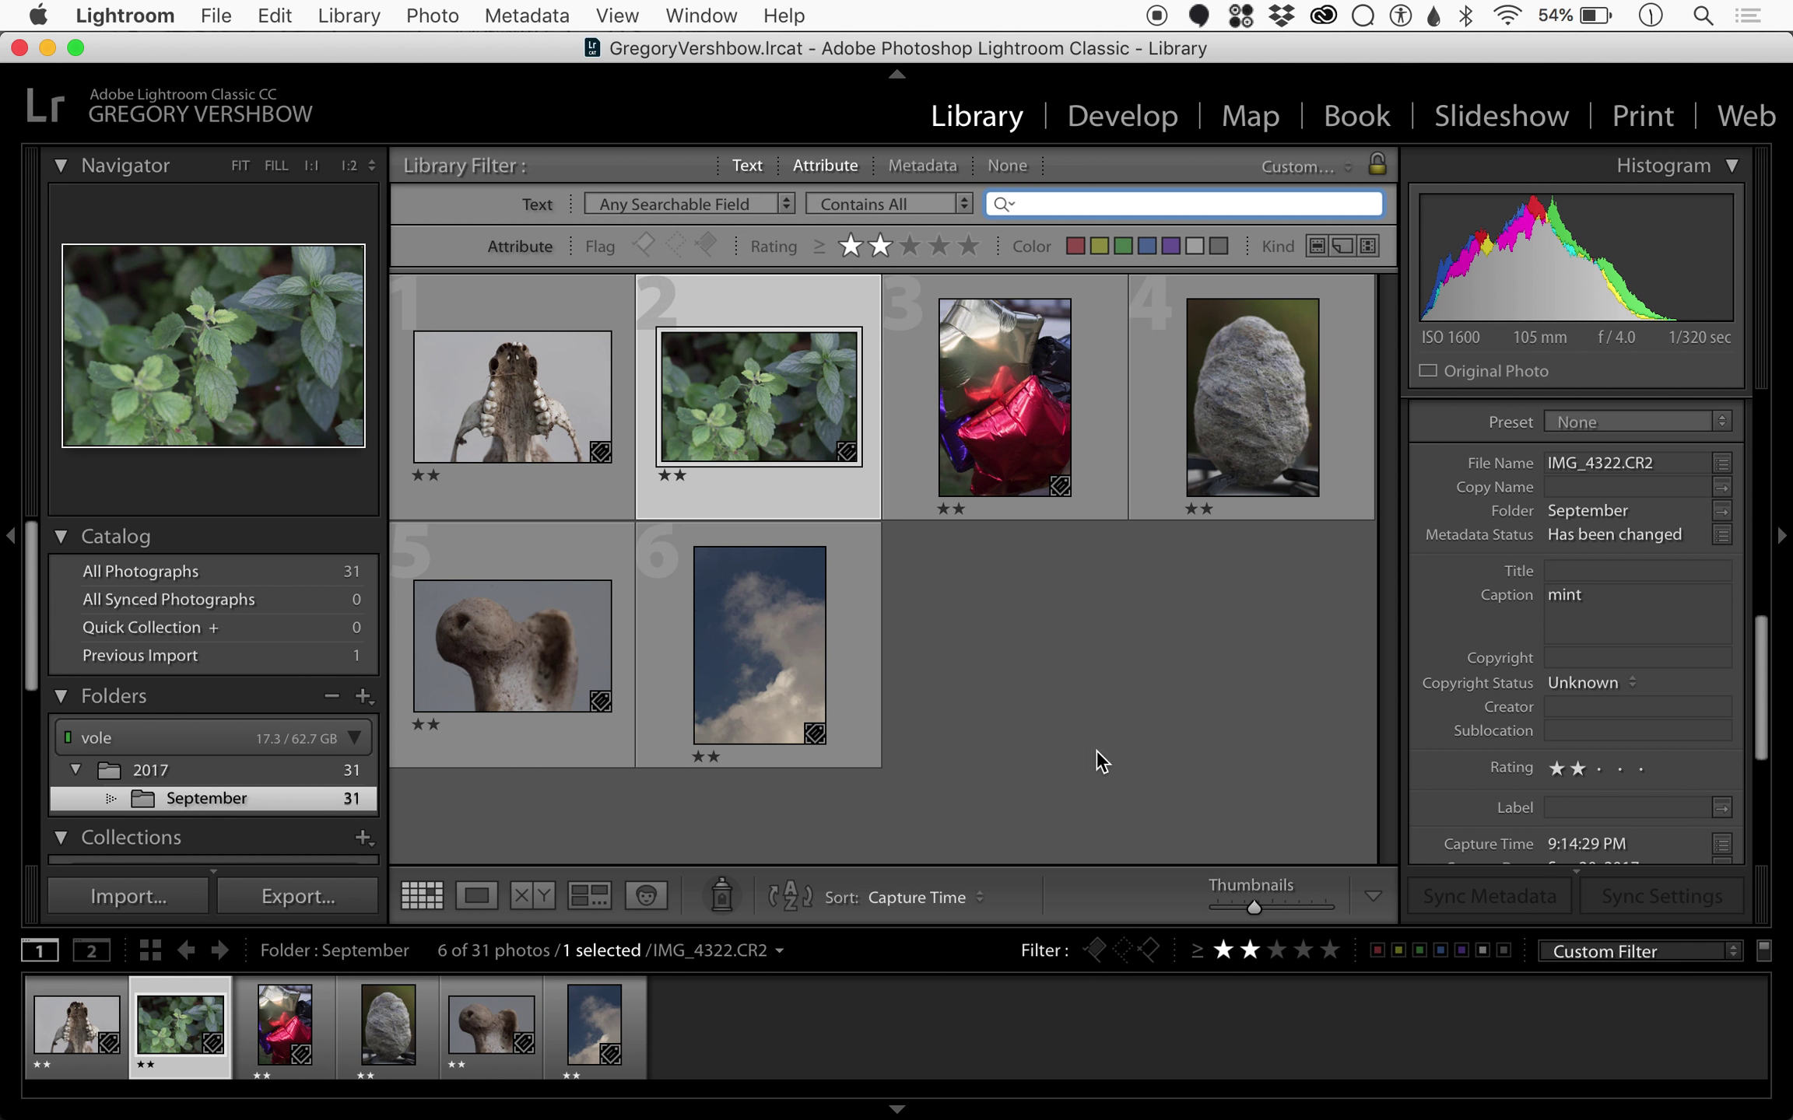
{"action": "left_click", "coordinate": [1098, 753]}
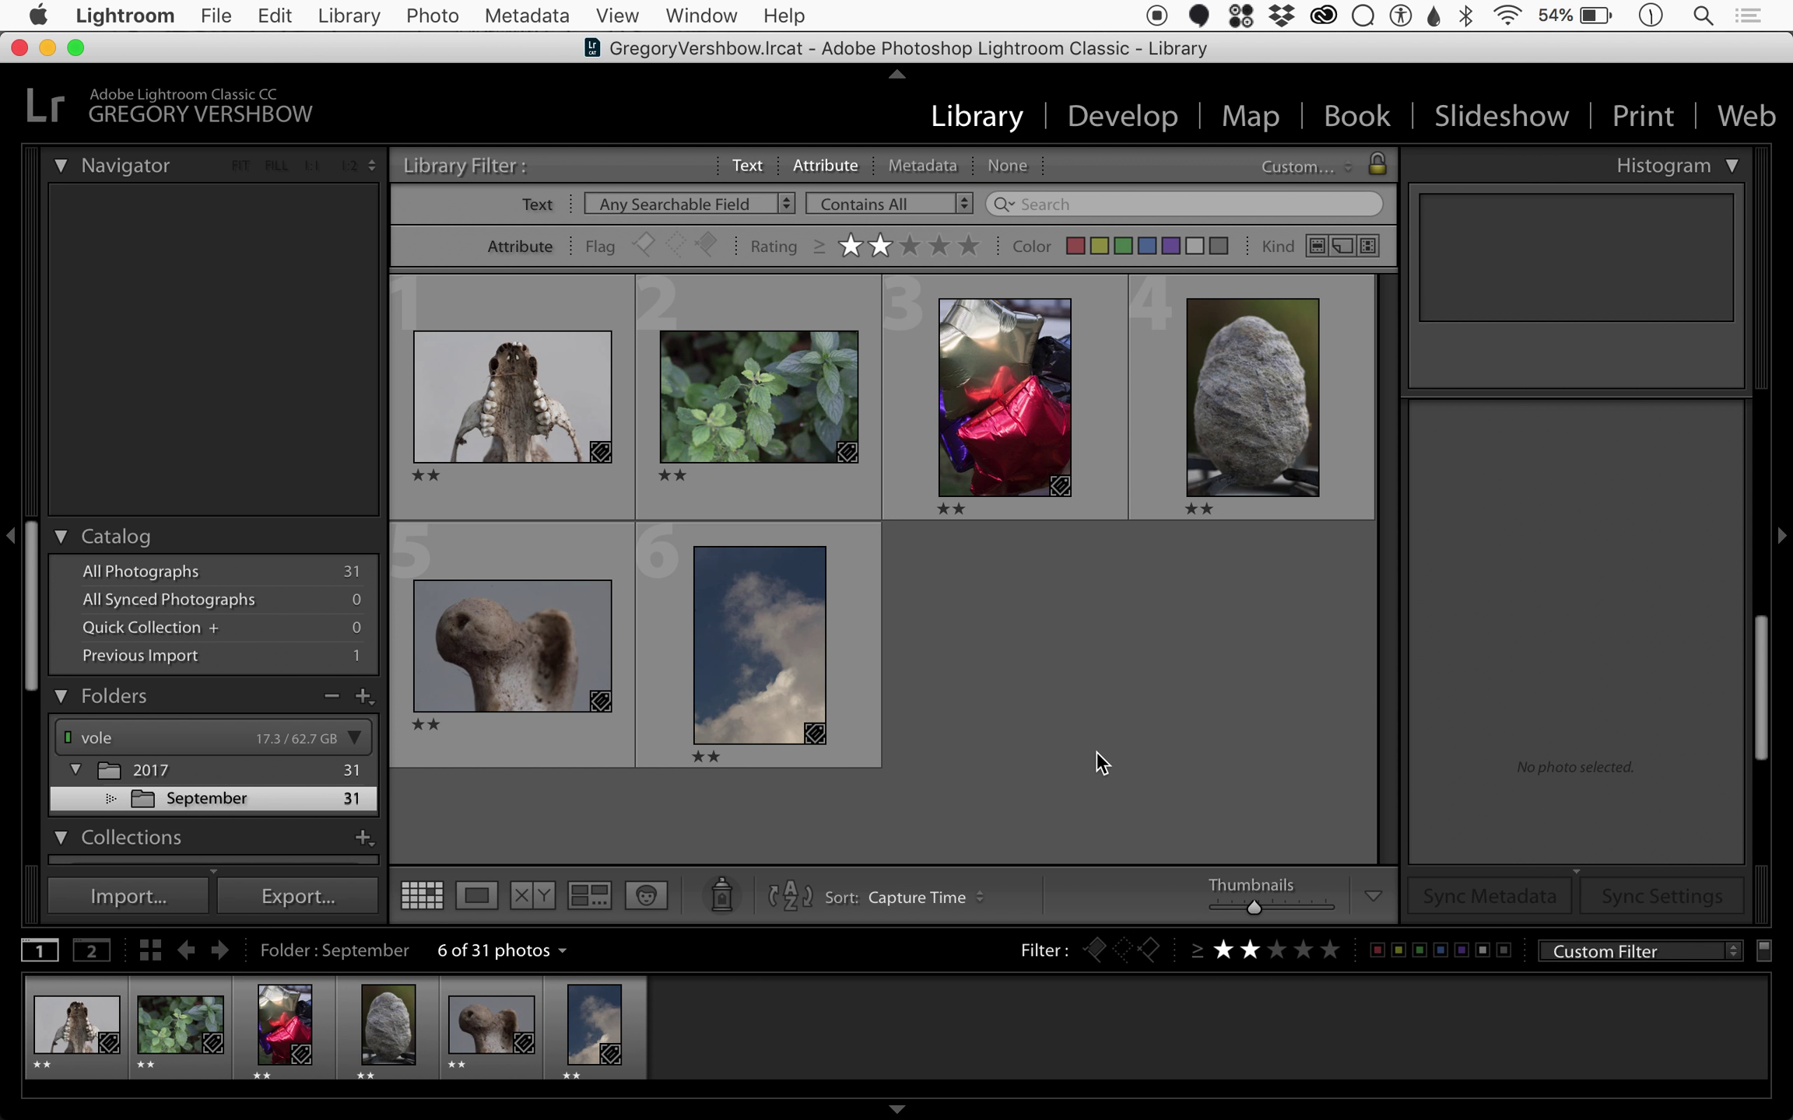